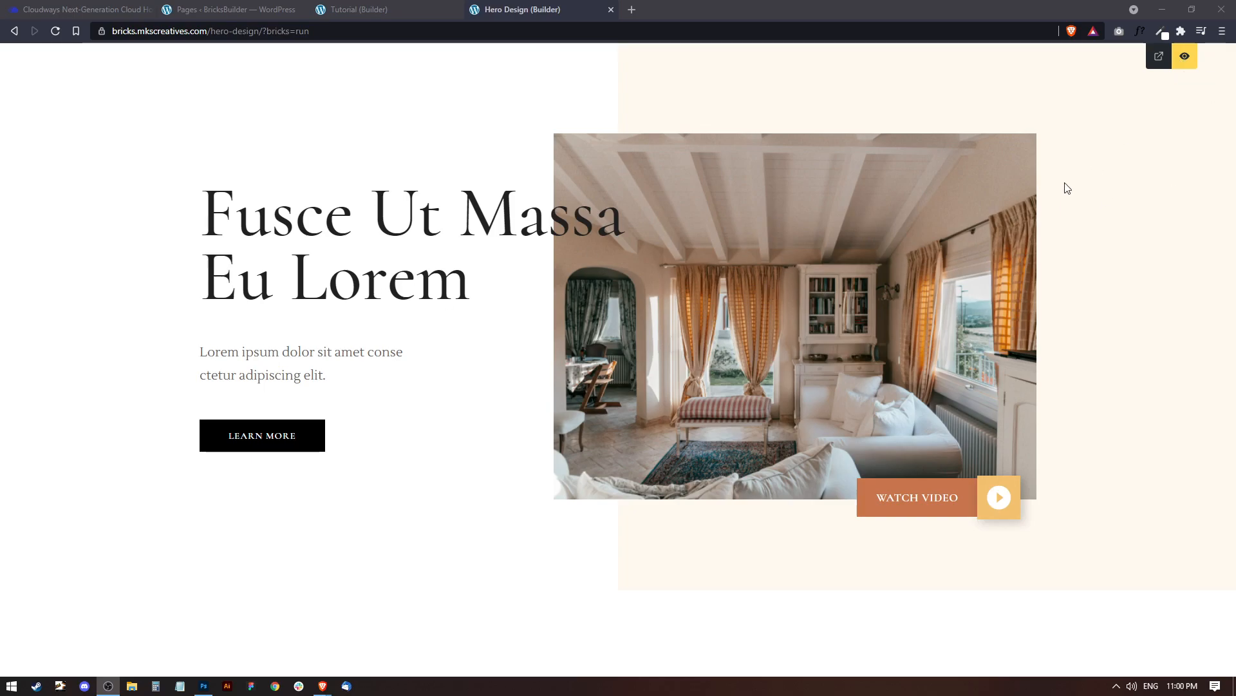
Step: Switch from the Hero Design preview to the Tutorial page and add a container to its empty canvas
left_click(1186, 59)
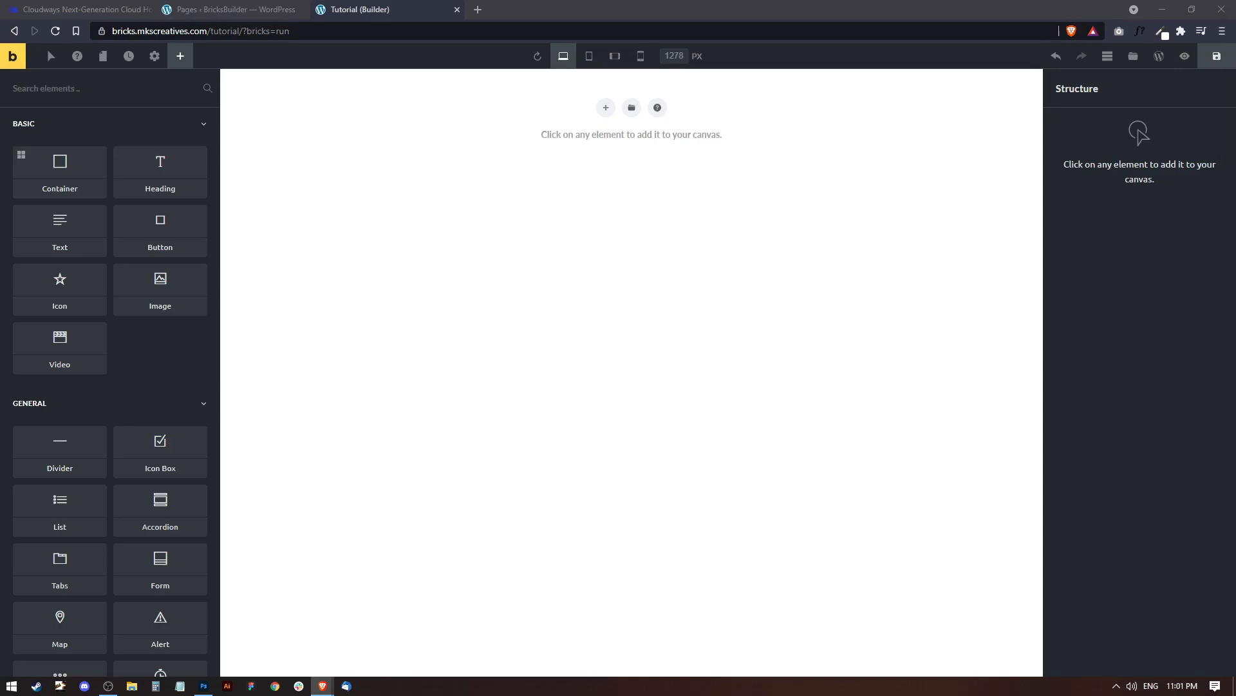
left_click(662, 255)
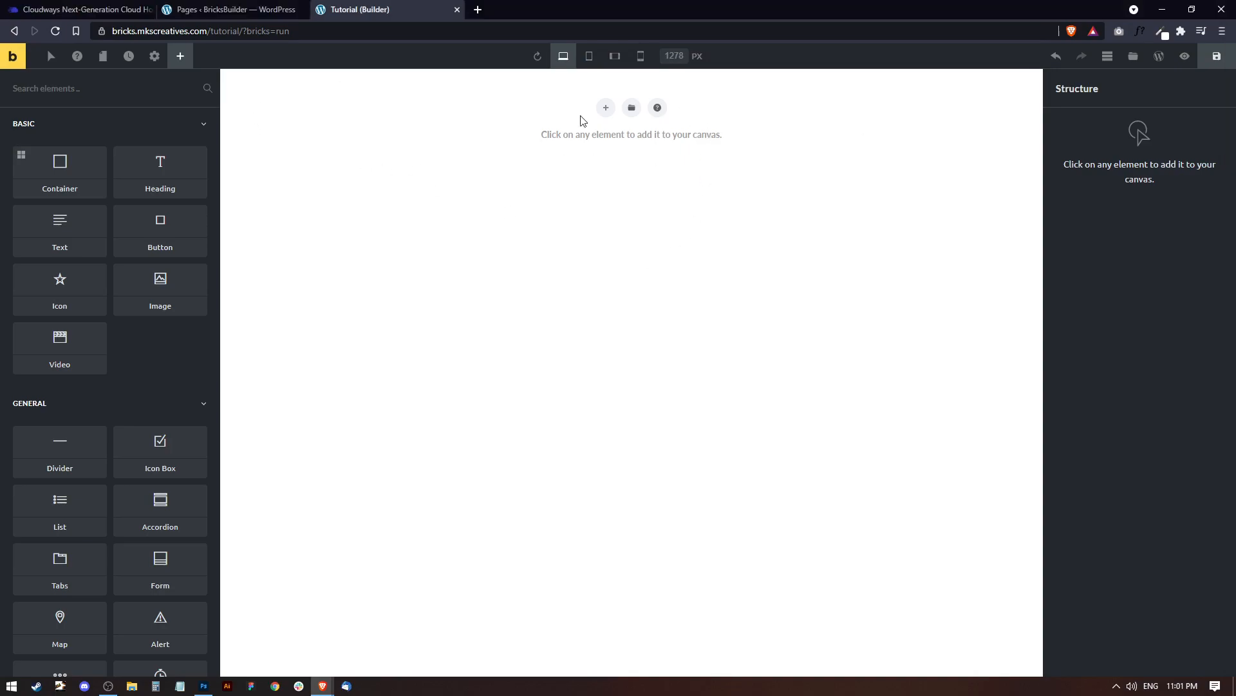
left_click(609, 109)
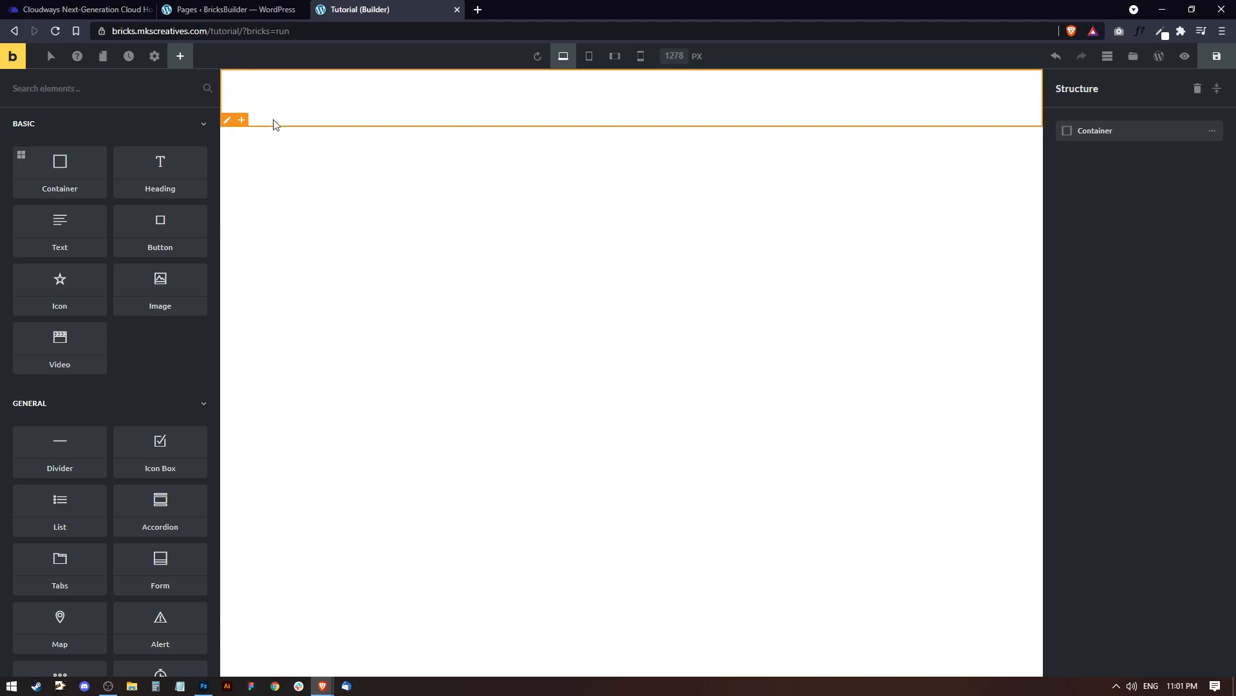
Step: Centre the new container and align its contents to the centre on both the main and cross axes
left_click(1093, 131)
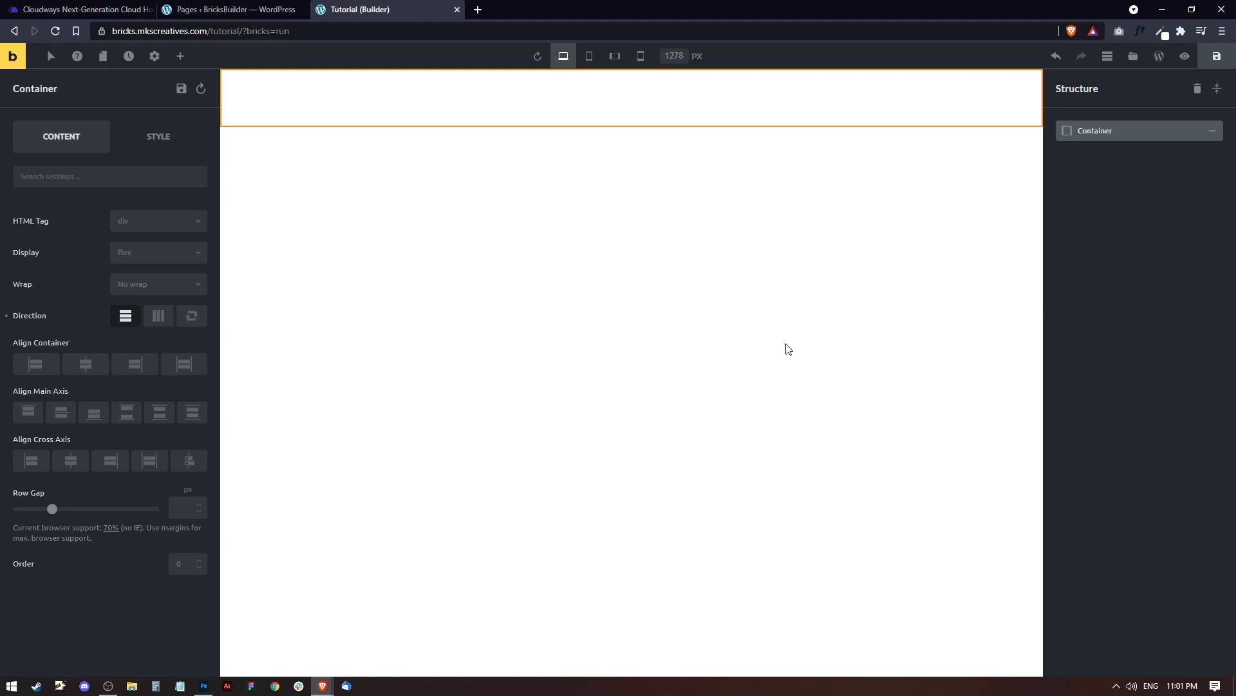
left_click(84, 370)
left_click(61, 415)
left_click(67, 463)
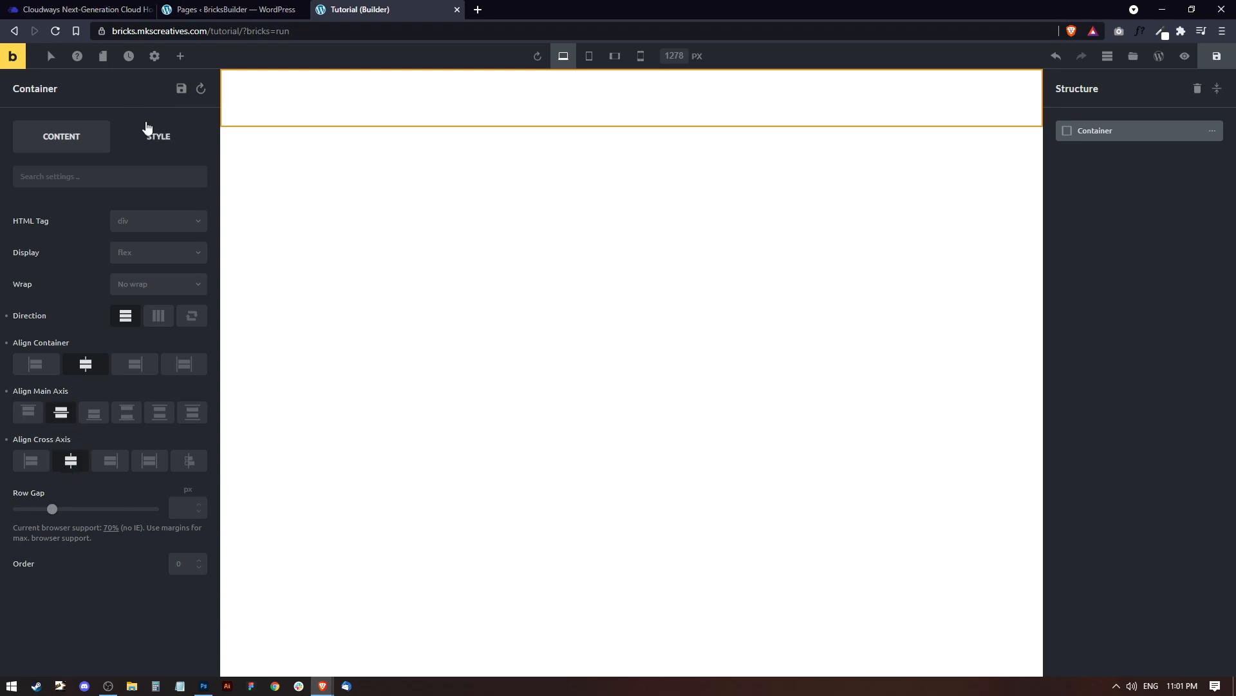
Step: Set the container's left and right padding to 25 px each
left_click(165, 142)
left_click(83, 219)
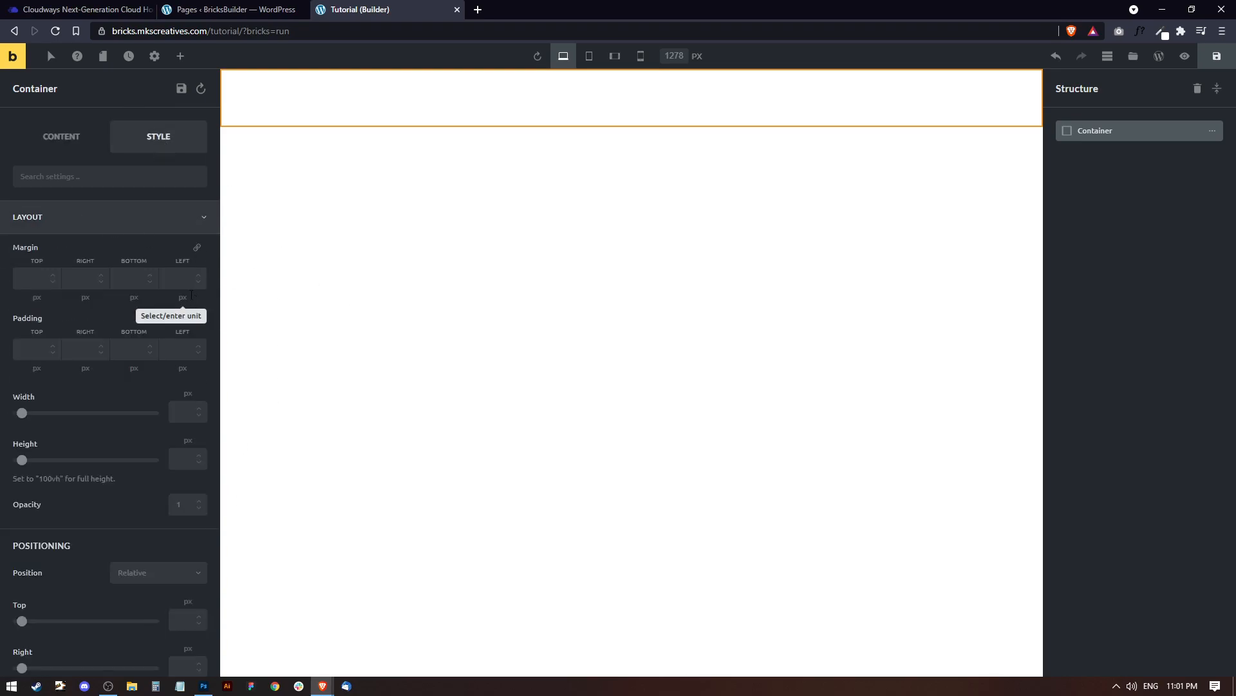
left_click(180, 347)
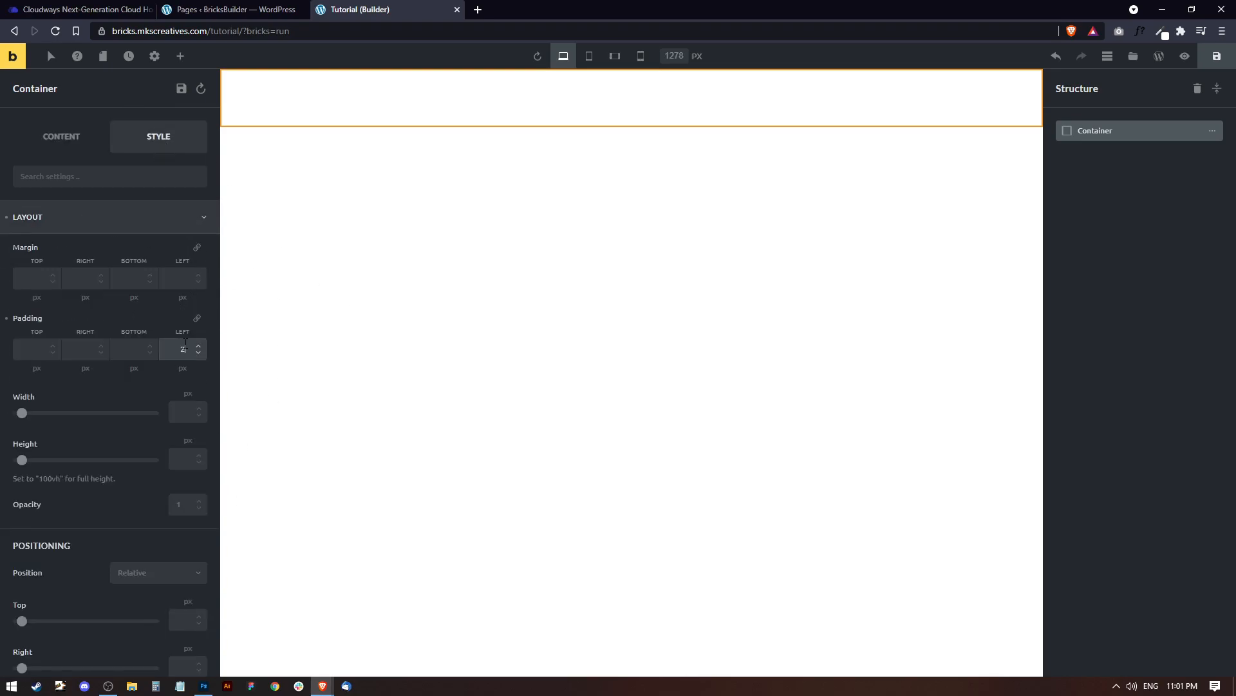
left_click(83, 349)
type("25")
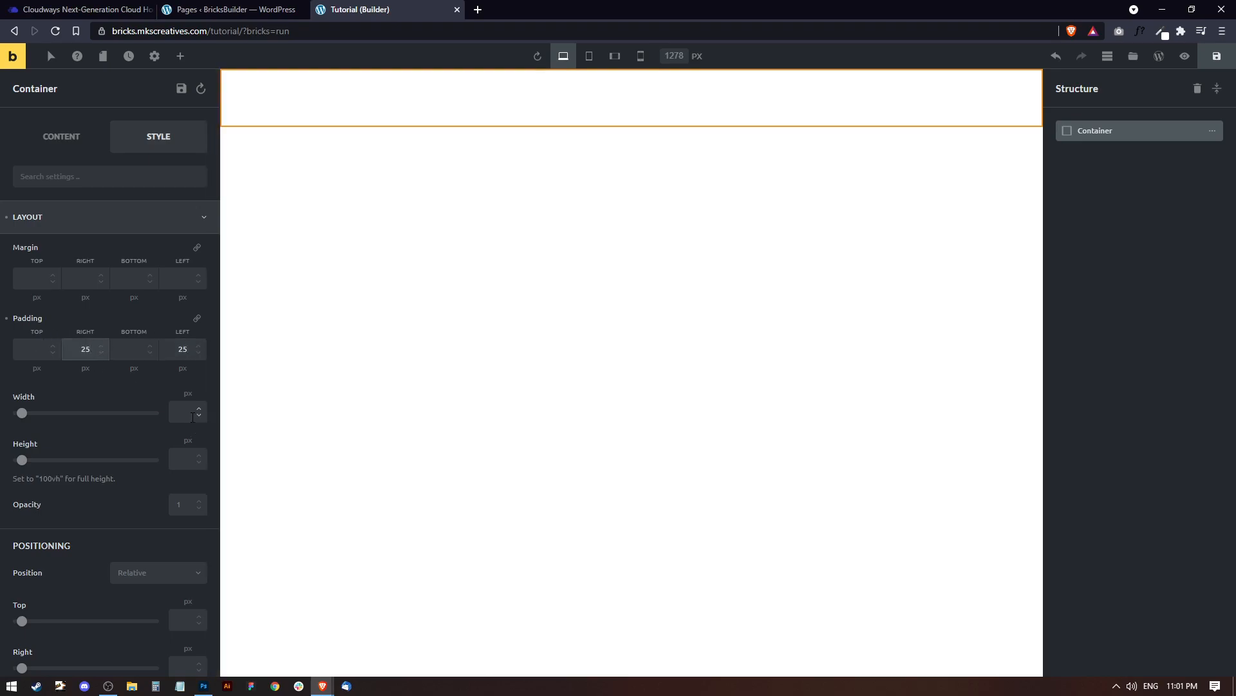
Step: Set the container's width to 100%
left_click(188, 392)
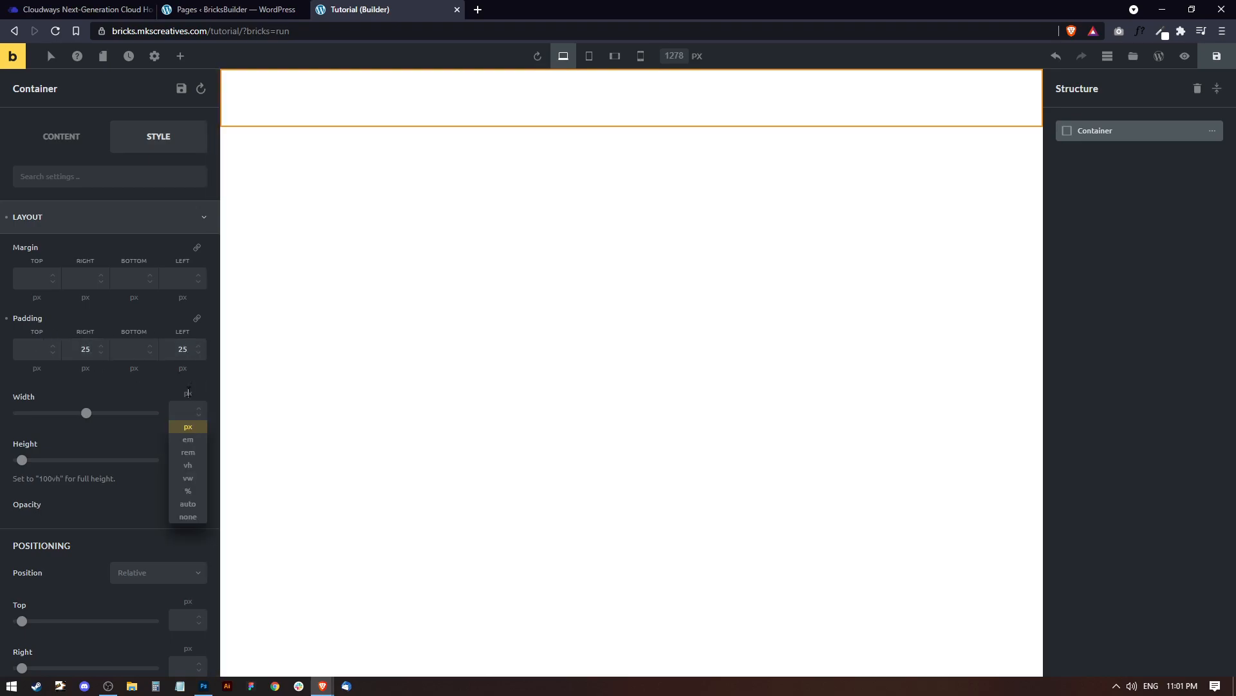
left_click(190, 494)
left_click(188, 413)
type("100")
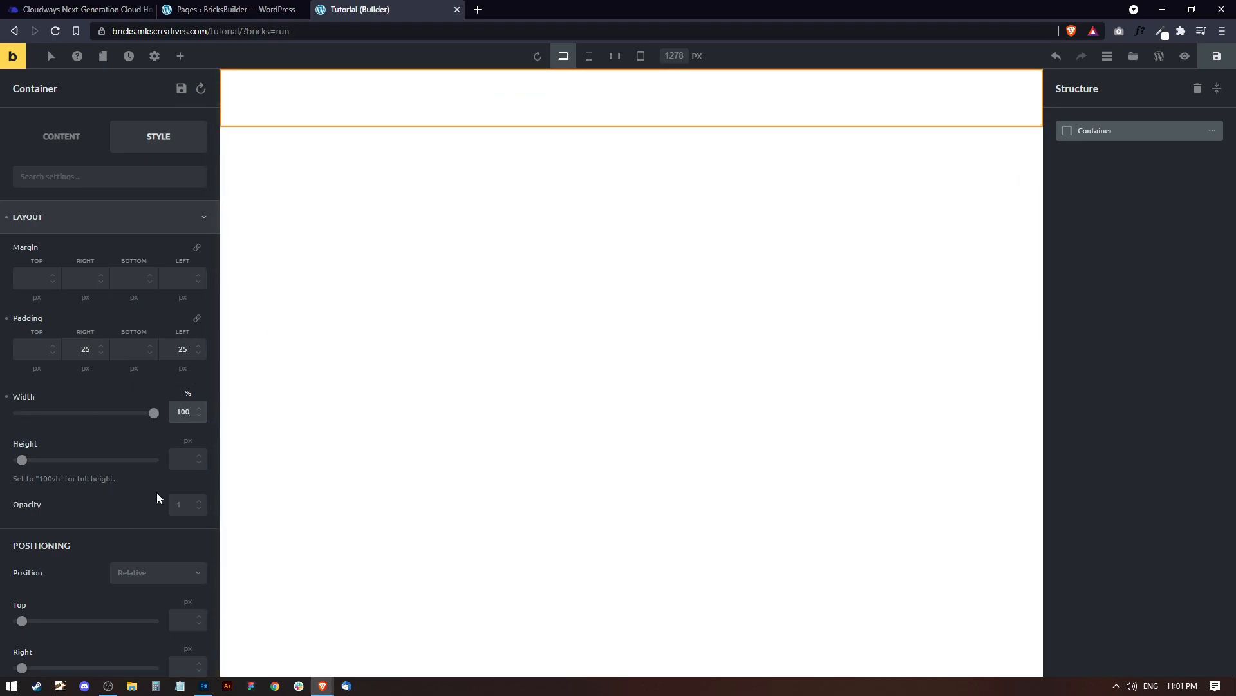
Step: Set the container's height to 100 vh and save the page
left_click(187, 440)
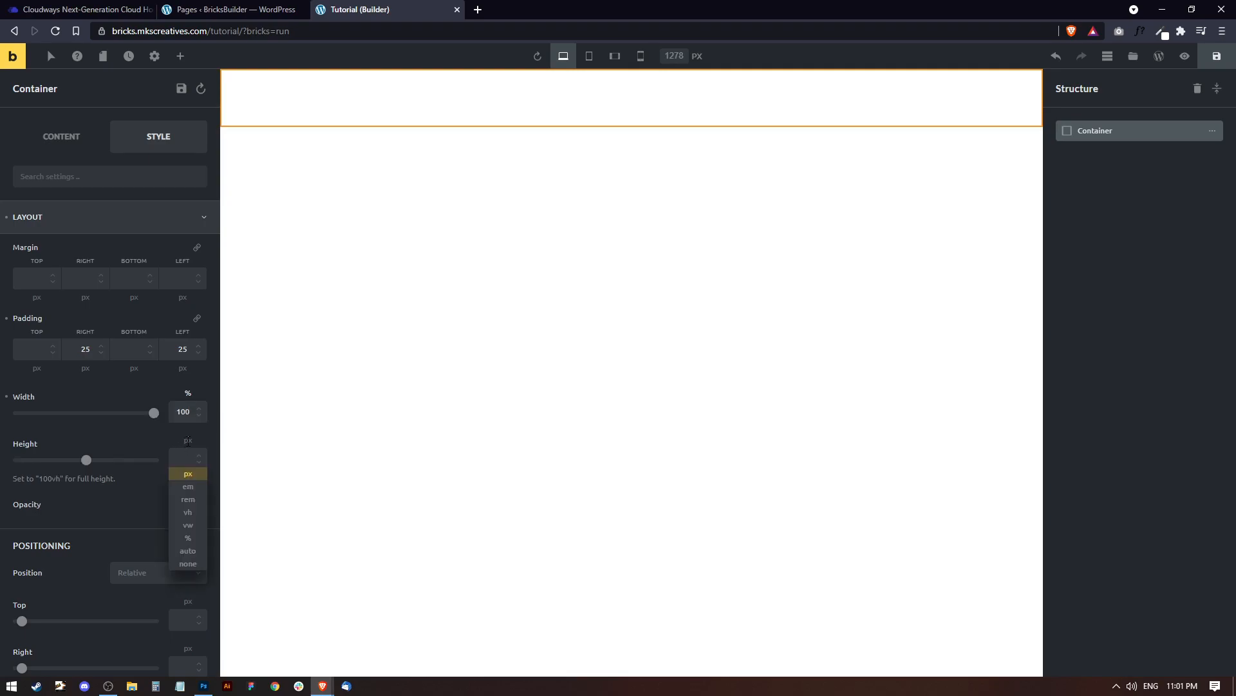
left_click(188, 512)
left_click(193, 456)
type("100")
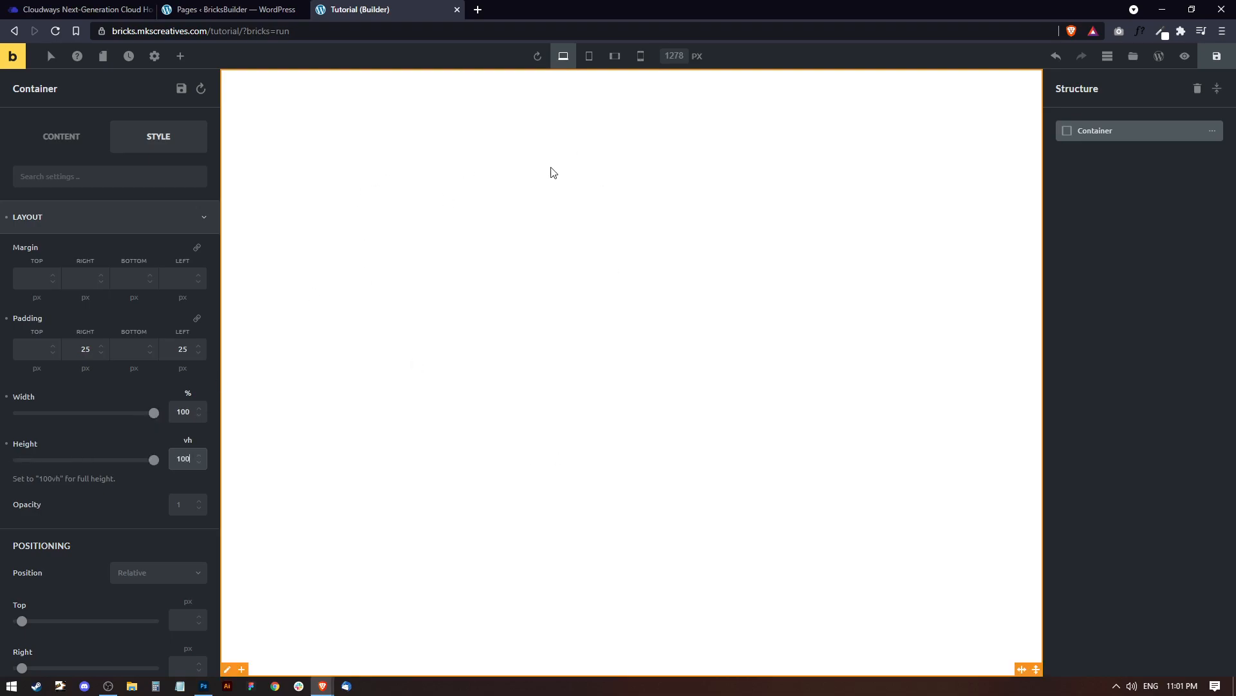
key("ctrl+s")
left_click(1134, 173)
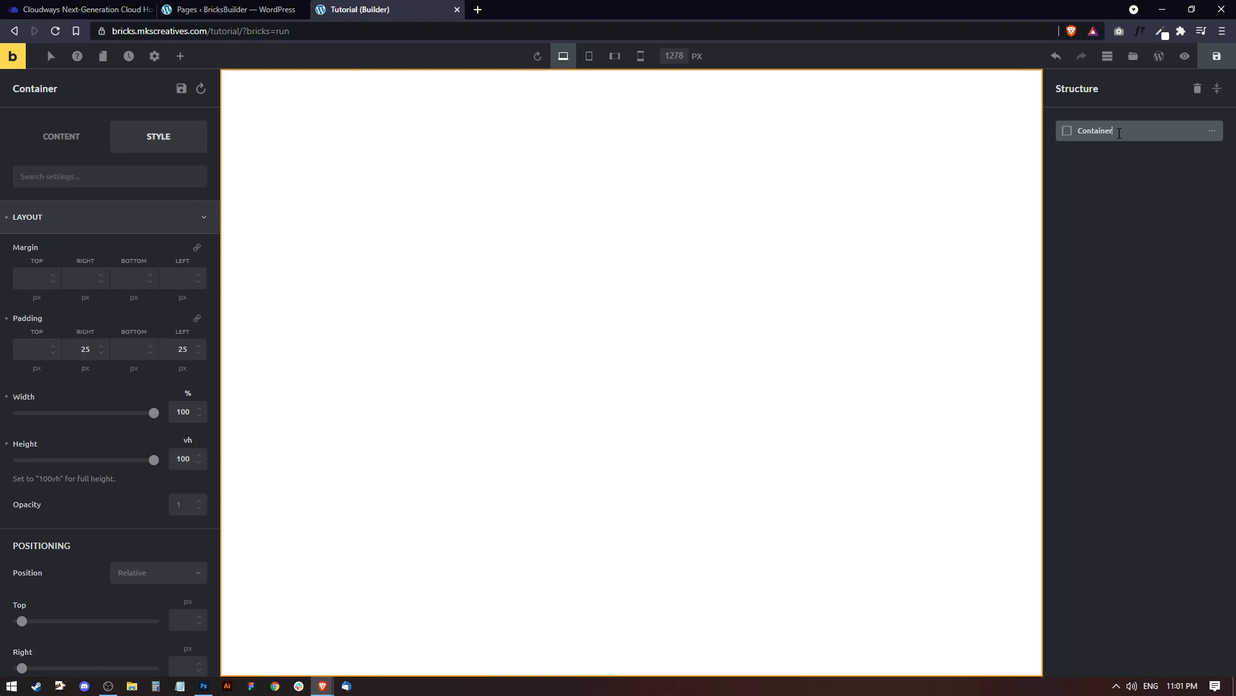
Step: Set up a gradient for the container that applies to its background
left_click(208, 220)
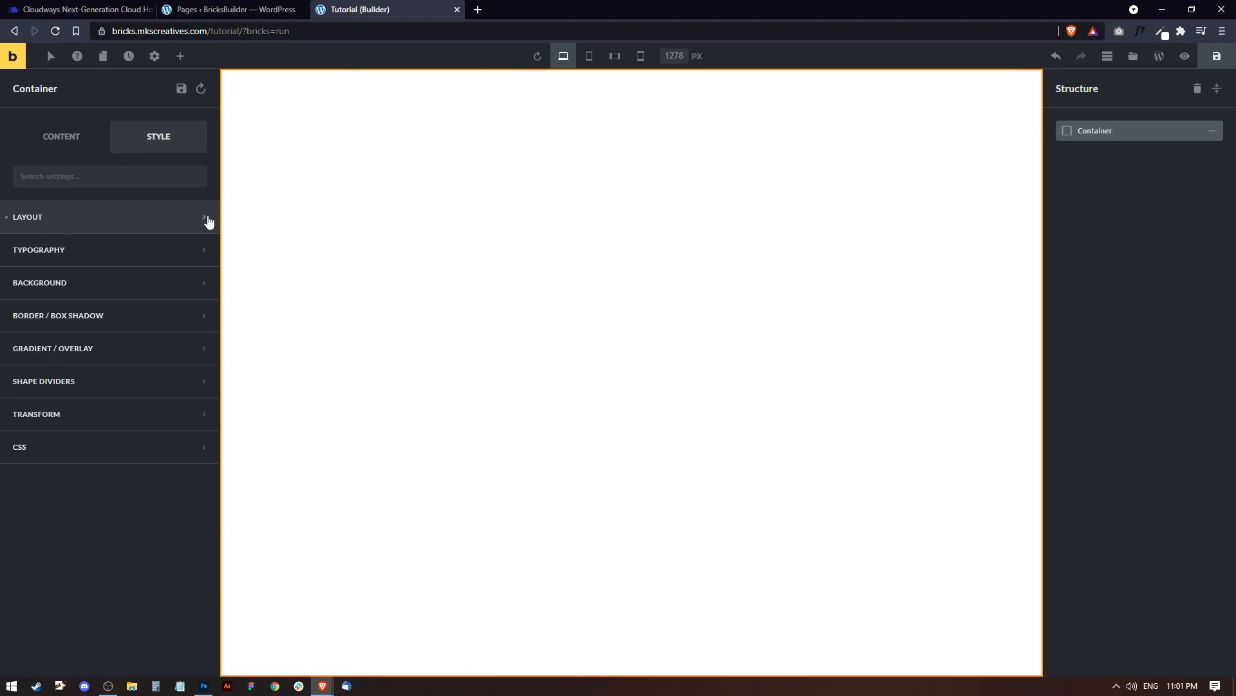
left_click(71, 351)
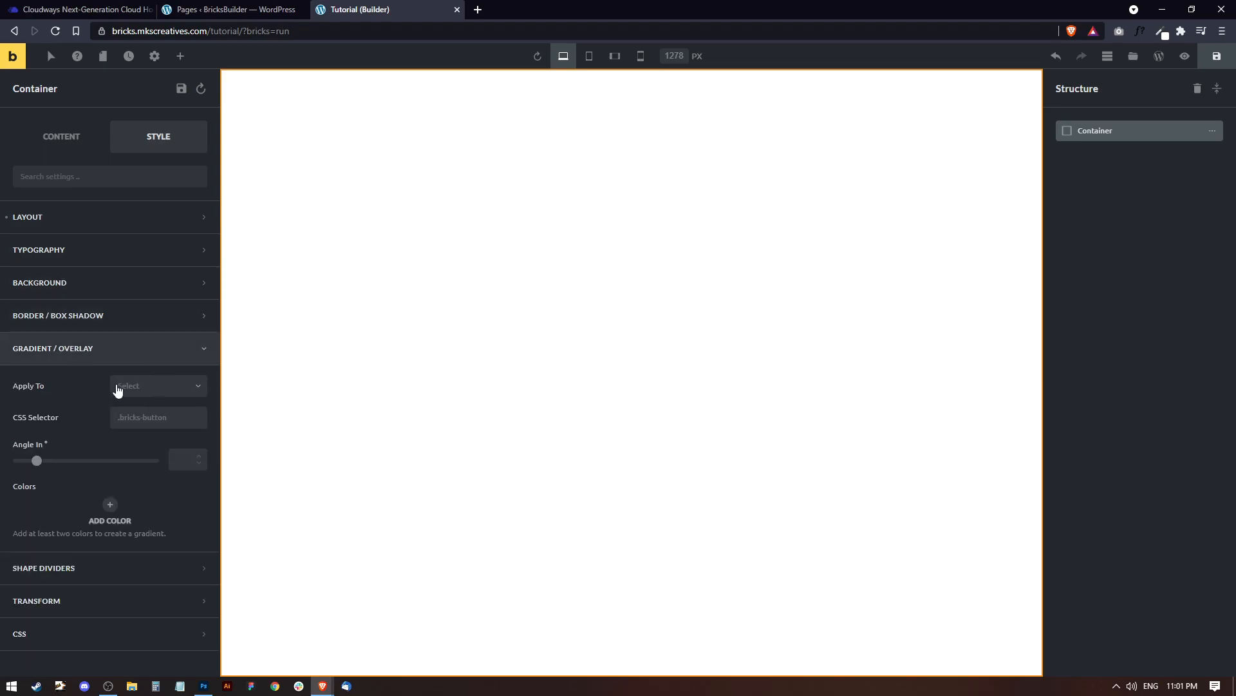
left_click(152, 387)
left_click(149, 407)
Step: Add the first gradient colour and make it white using the Hero Design palette
left_click(111, 505)
scroll(128, 541, "down", 2)
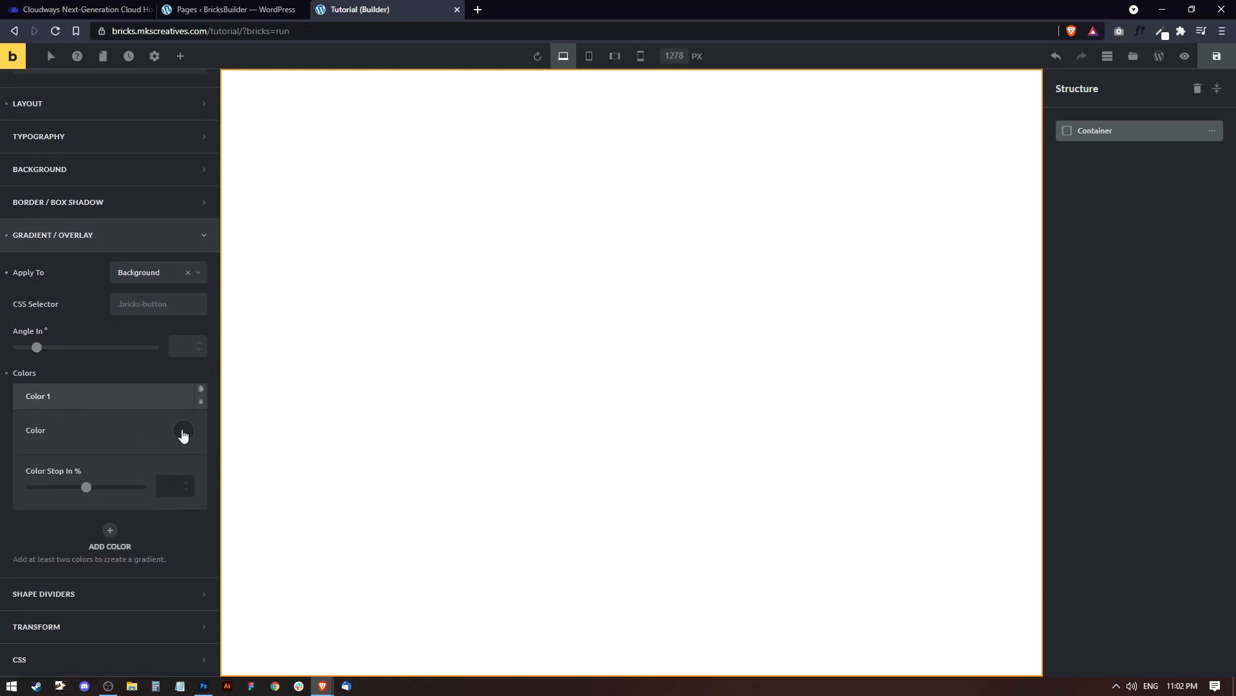
left_click(183, 433)
scroll(112, 593, "down", 1)
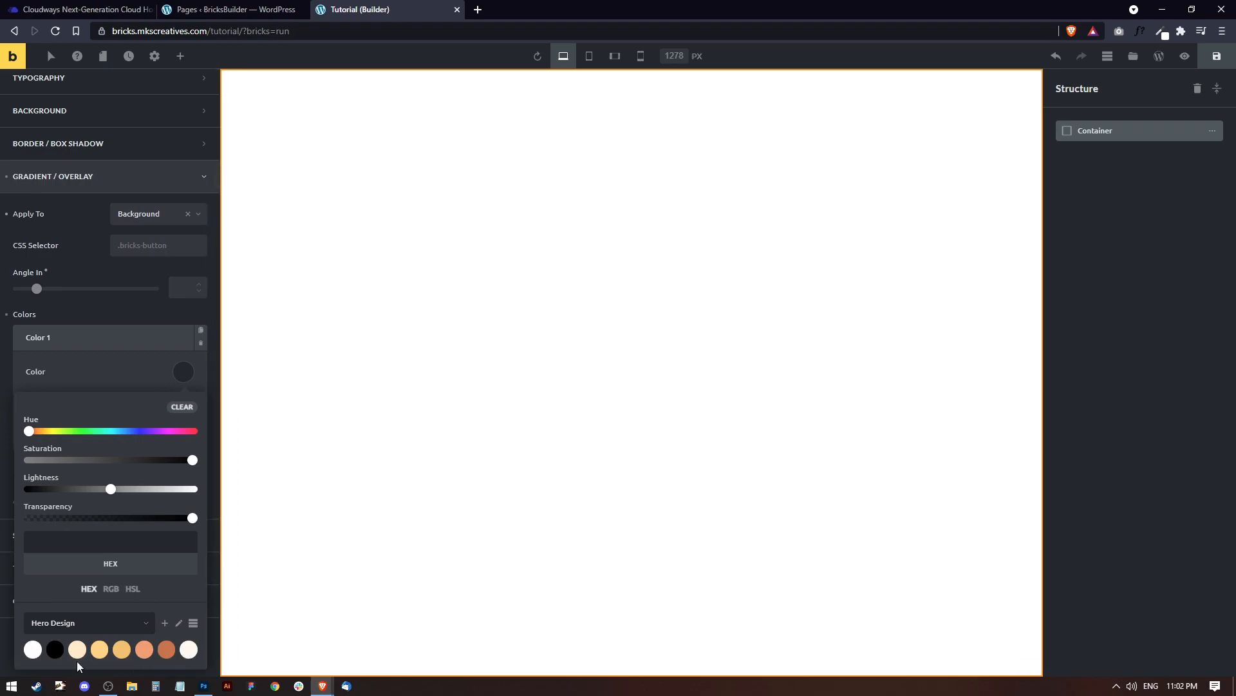
left_click(33, 649)
left_click(183, 372)
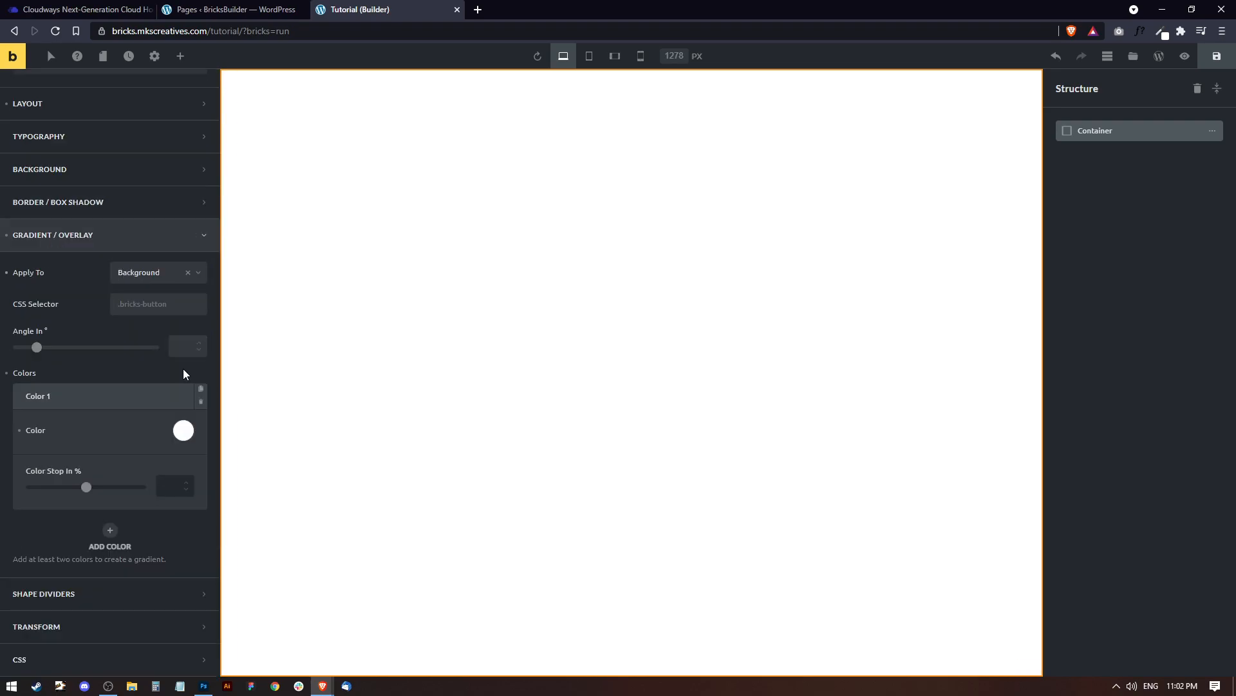
Step: Add a second gradient colour, the cream #fff9f0 from the Hero Design palette
left_click(106, 534)
left_click(183, 430)
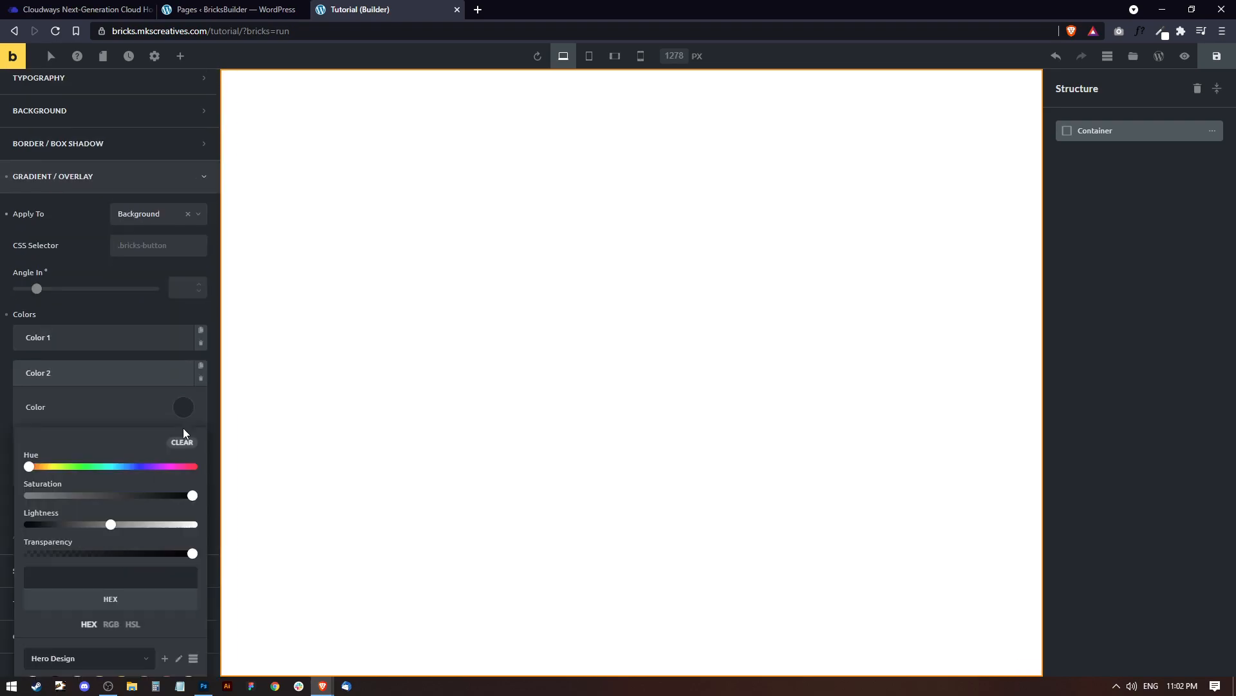
scroll(109, 579, "down", 1)
left_click(194, 652)
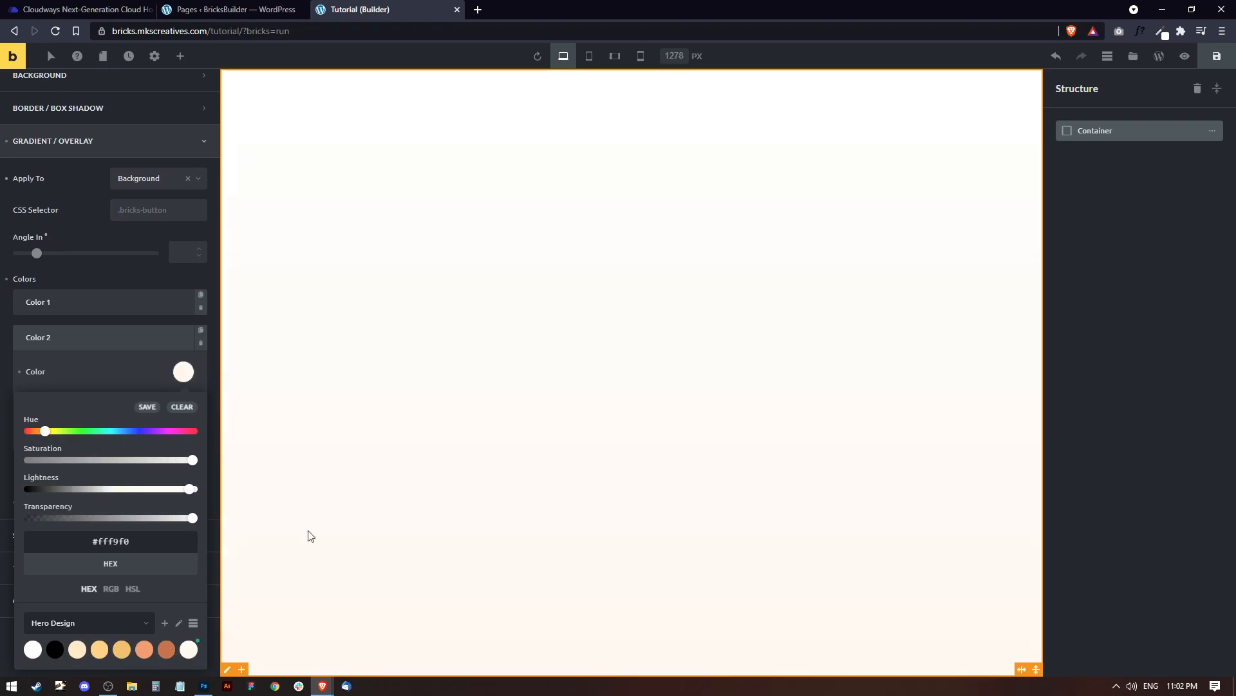
left_click(183, 372)
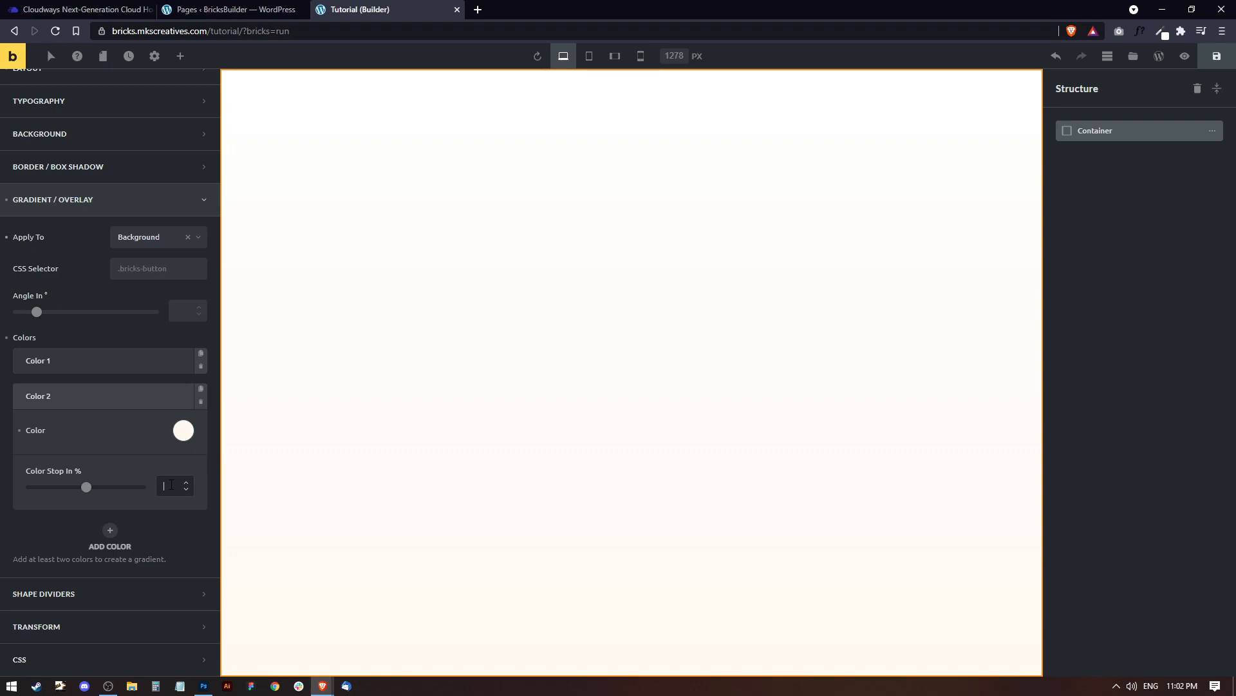
Step: Set both gradient colour stops to 50% and the gradient angle to 90 degrees
left_click(119, 360)
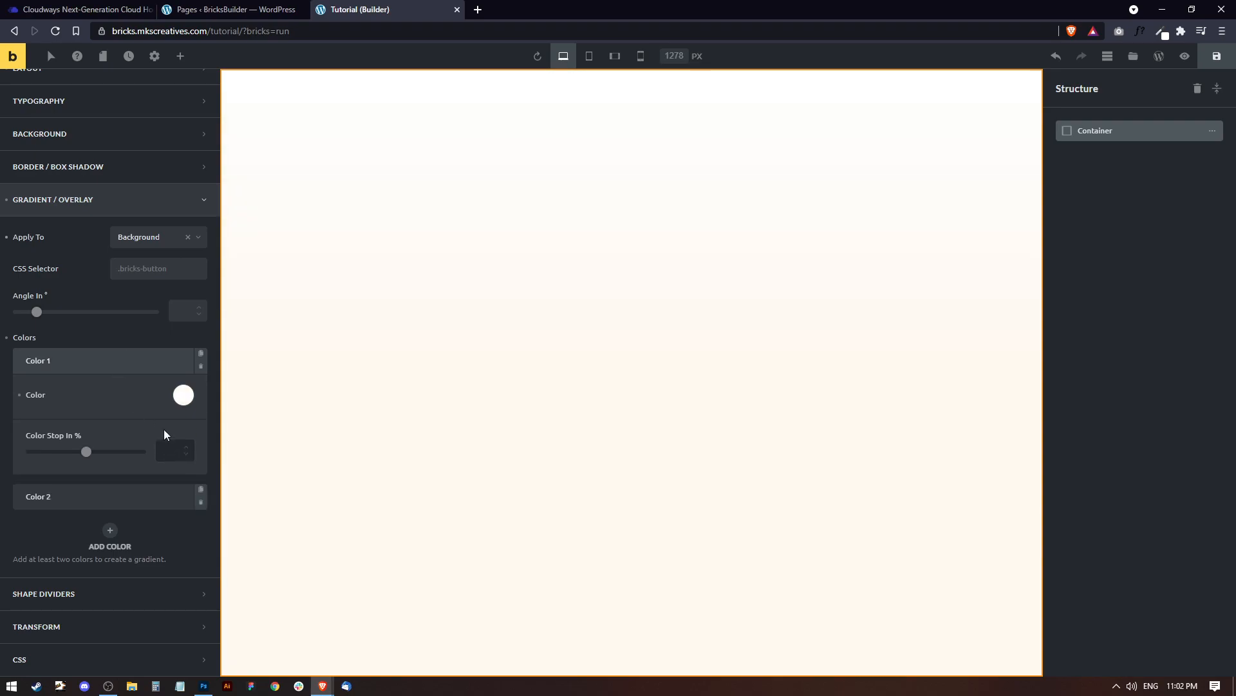
type("50")
left_click(180, 307)
type("90")
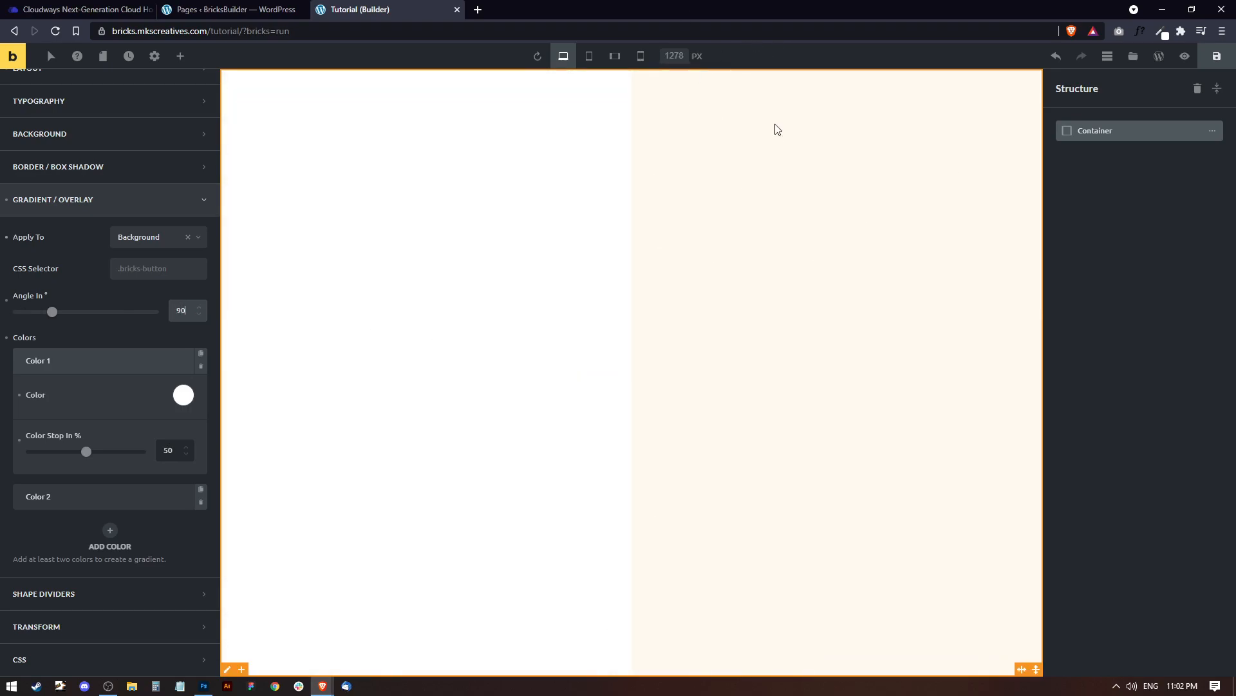
left_click(108, 200)
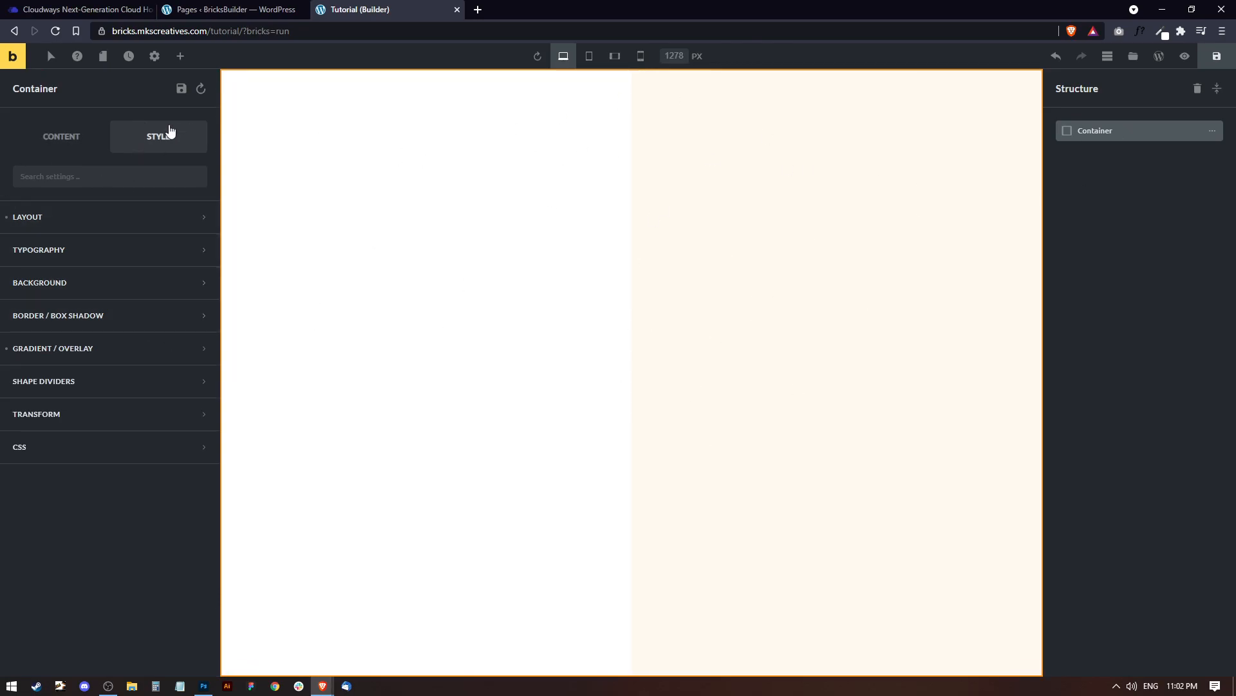
Step: Add a nested container inside the full-height container and select it
left_click(181, 58)
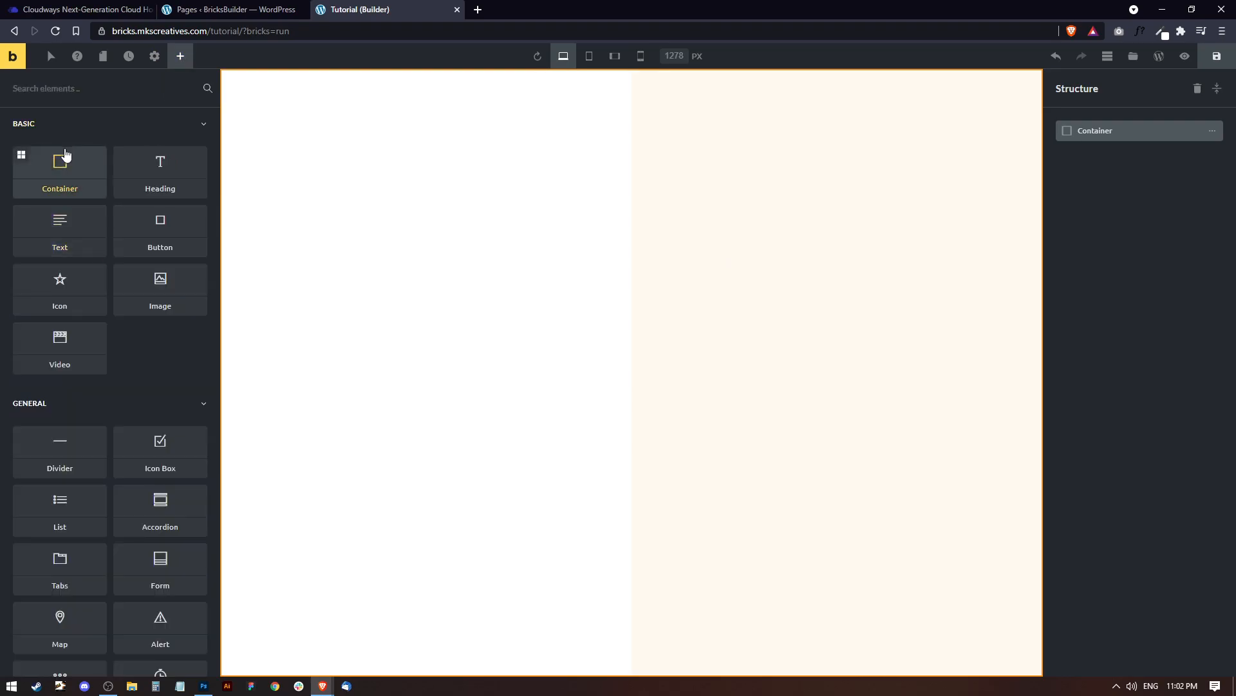
left_click(66, 171)
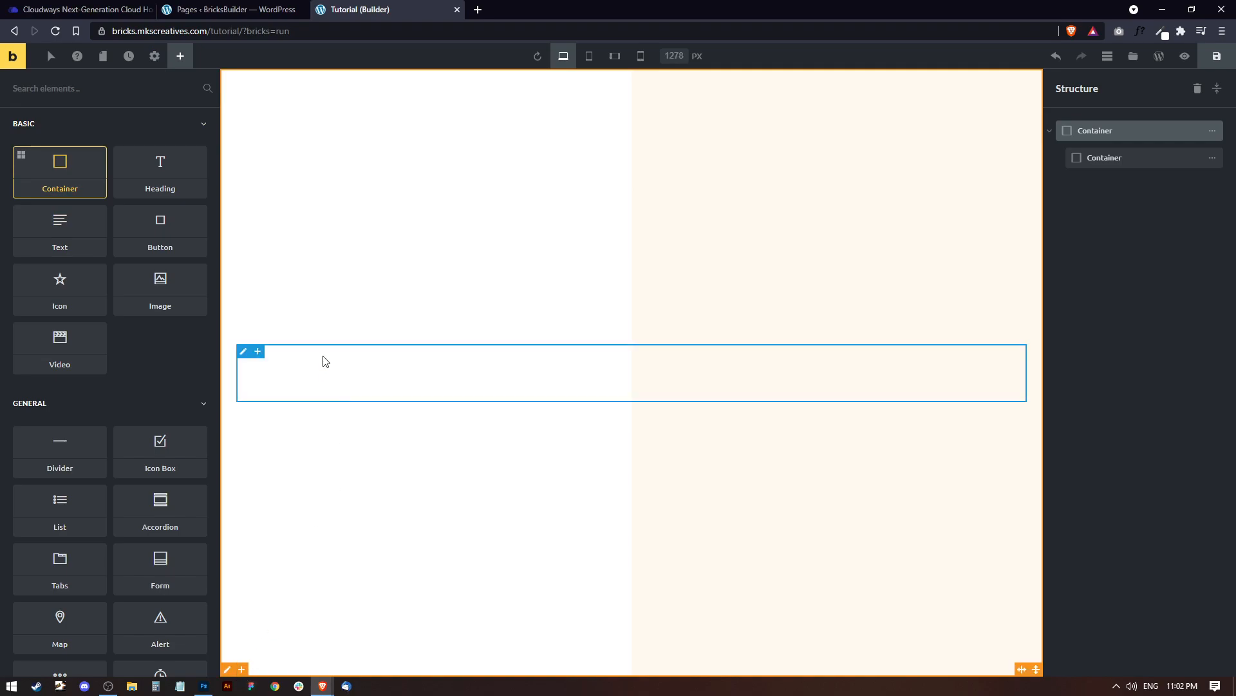
left_click(325, 377)
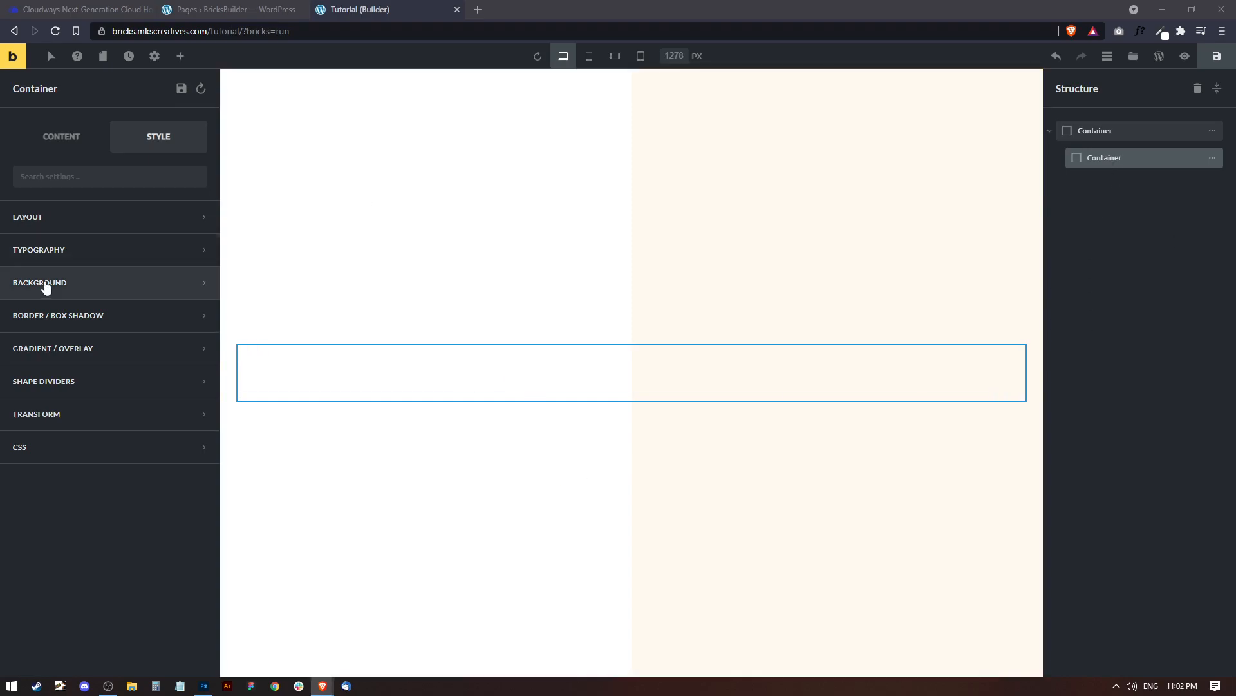
Step: Set the inner container's width to 1300 px and its height to 700 px
left_click(120, 216)
left_click(182, 410)
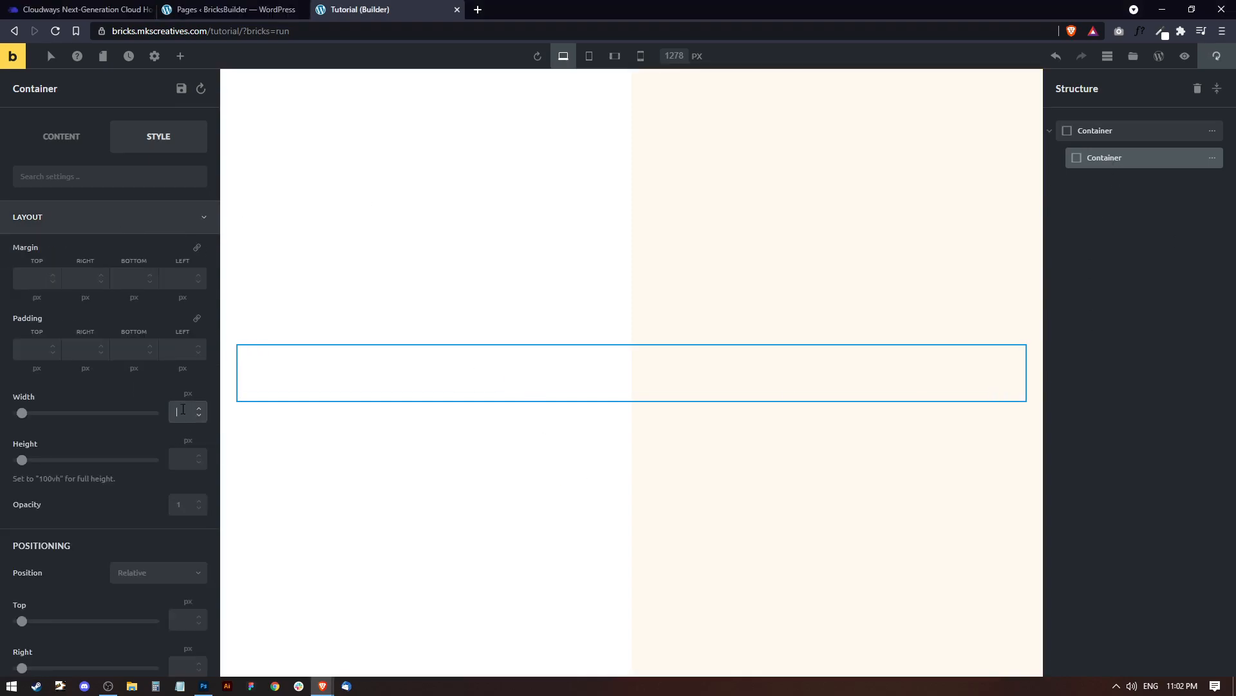
type("1200")
left_click(196, 458)
type("5")
type("700")
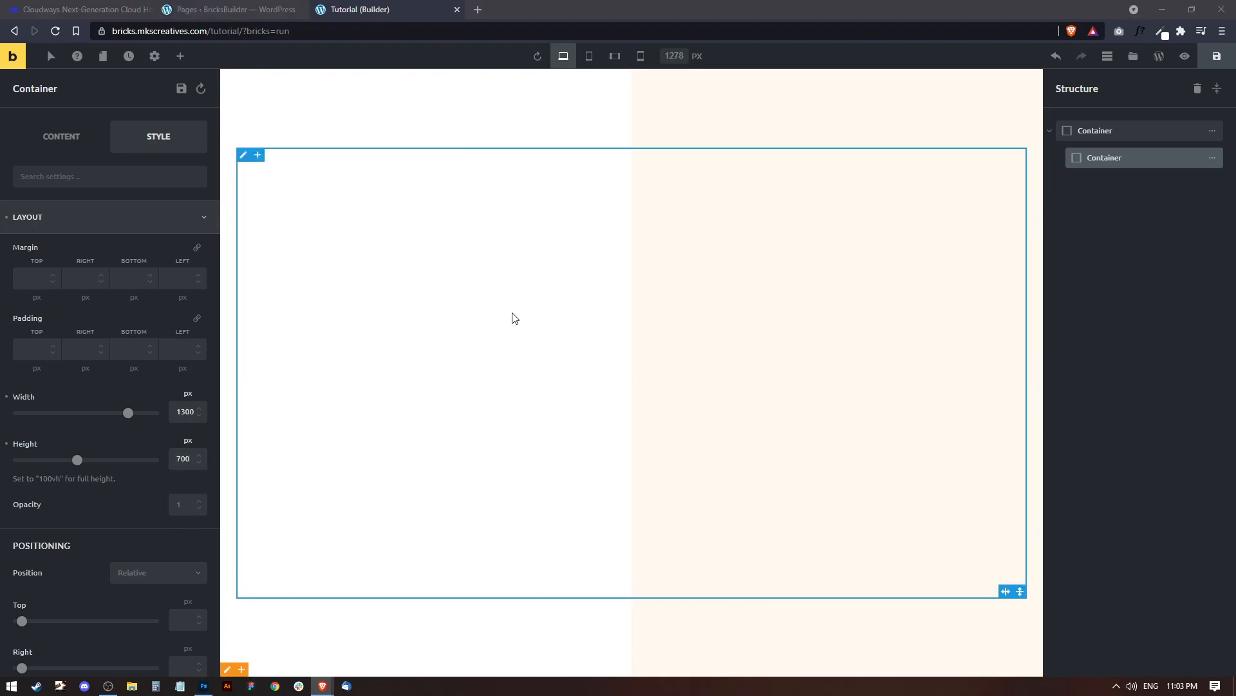
Step: Give the inner container a horizontal direction and centre both its container alignment and cross axis alignment
left_click(58, 136)
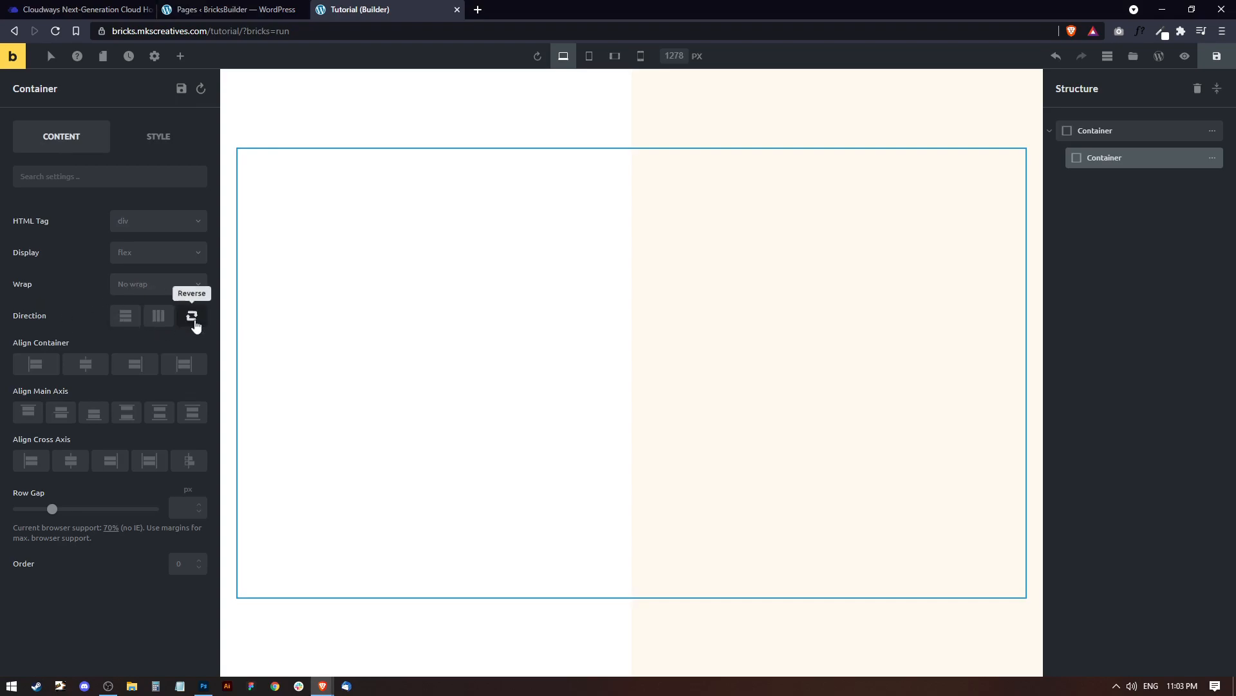
left_click(158, 316)
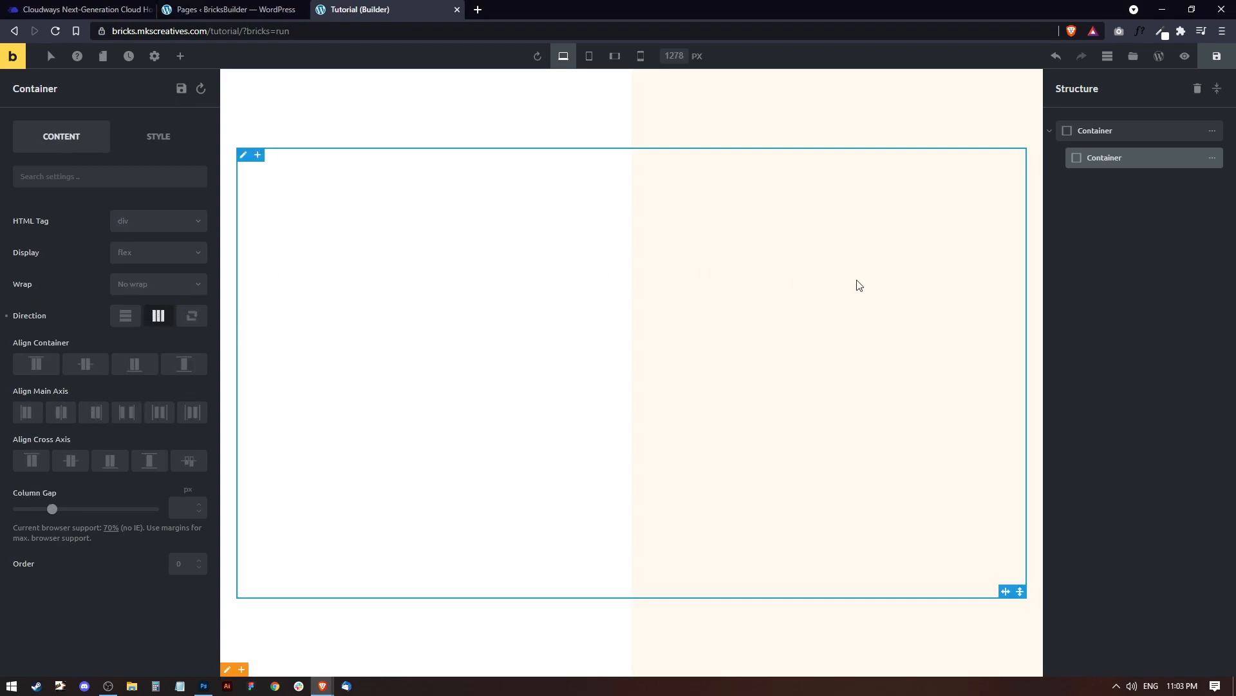
left_click(83, 365)
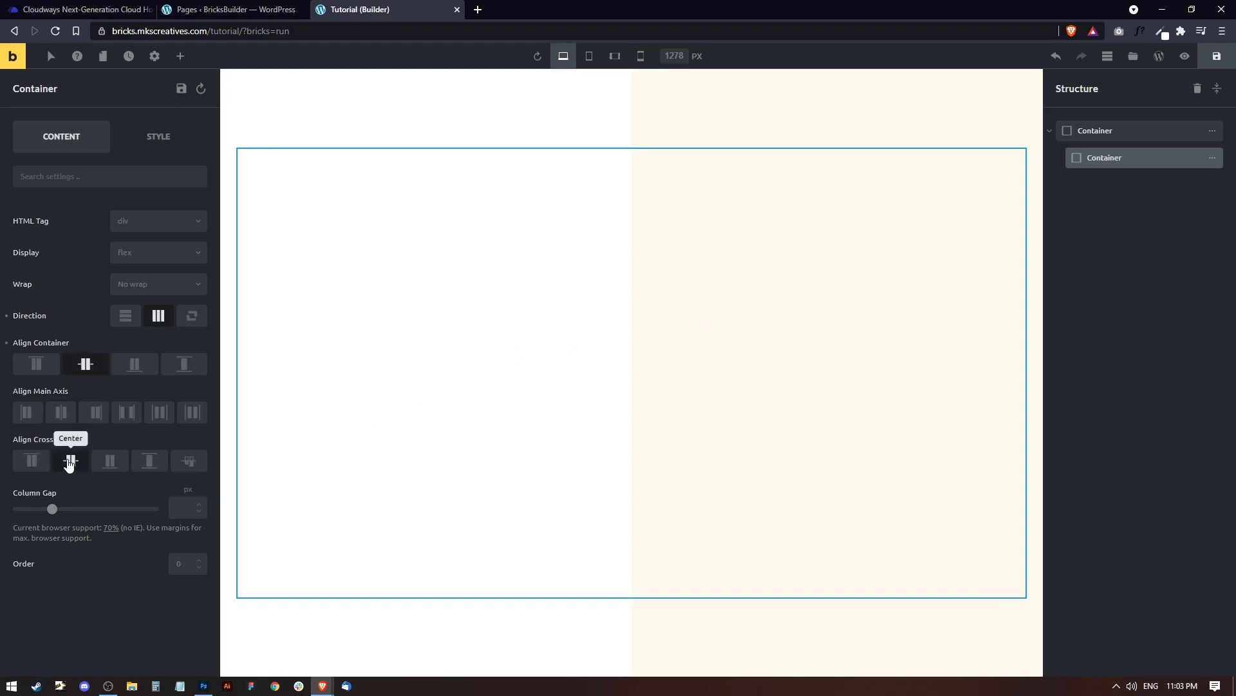
left_click(70, 462)
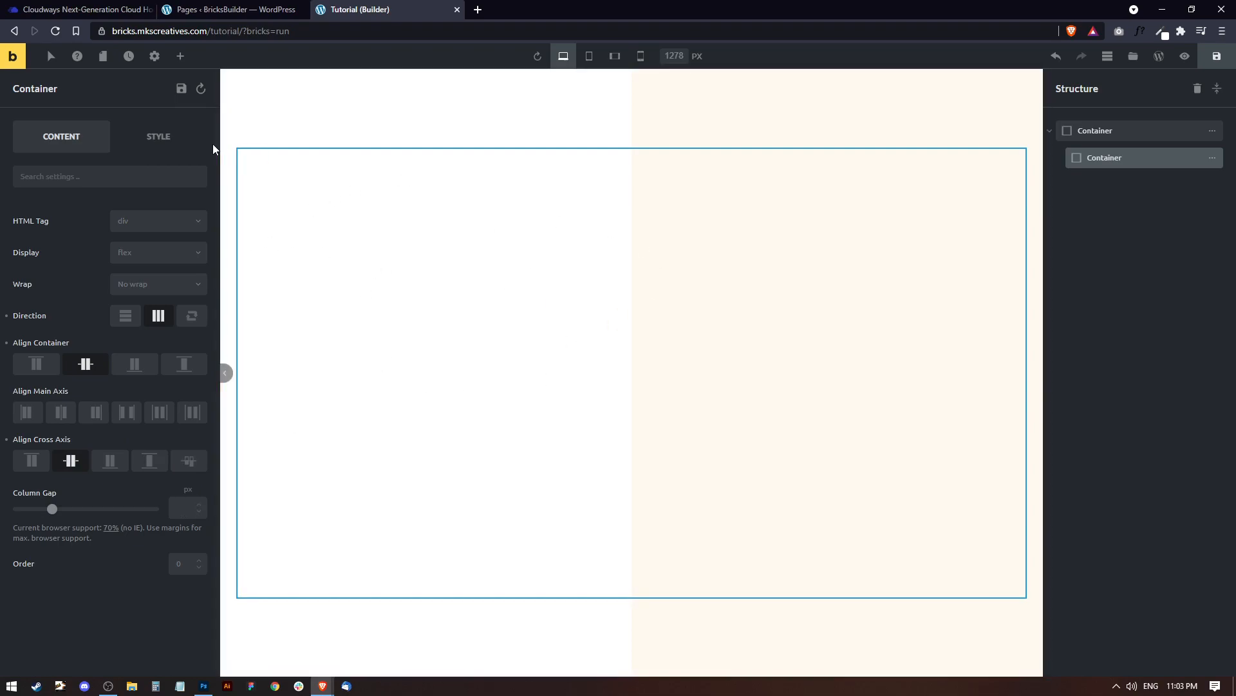
Step: Set the beamed-ceiling living room photo from the media library as the inner container's background image
left_click(153, 137)
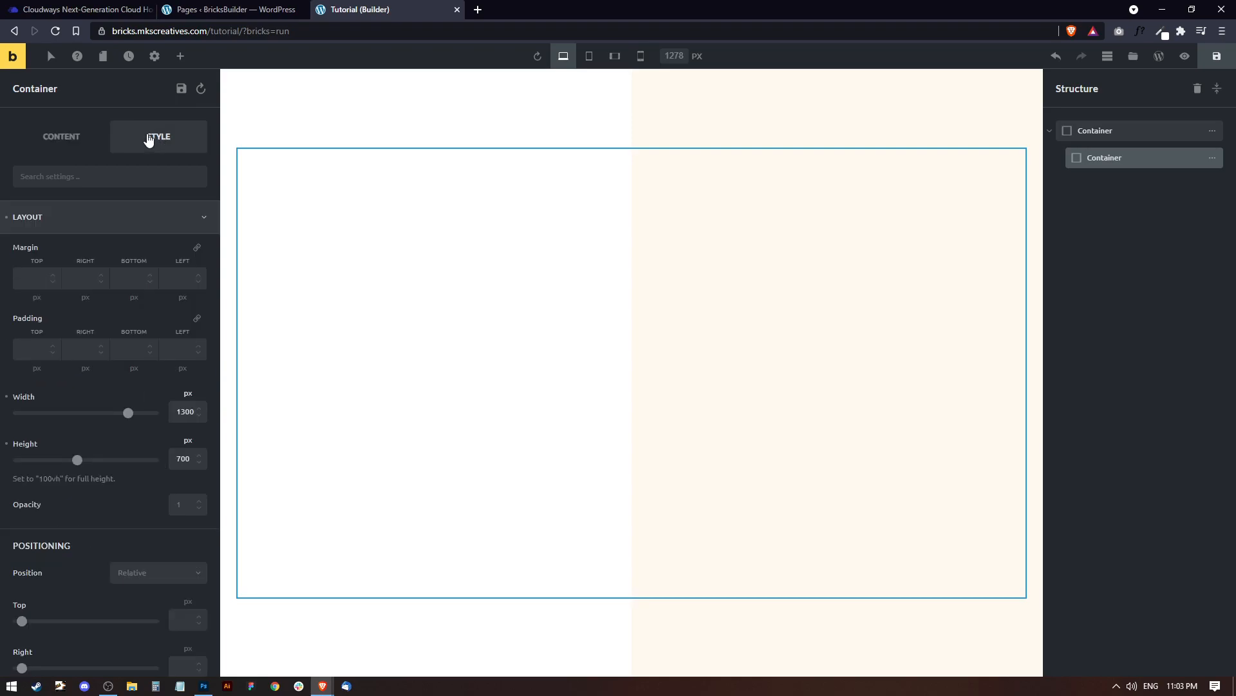
scroll(137, 493, "down", 2)
scroll(137, 493, "down", 5)
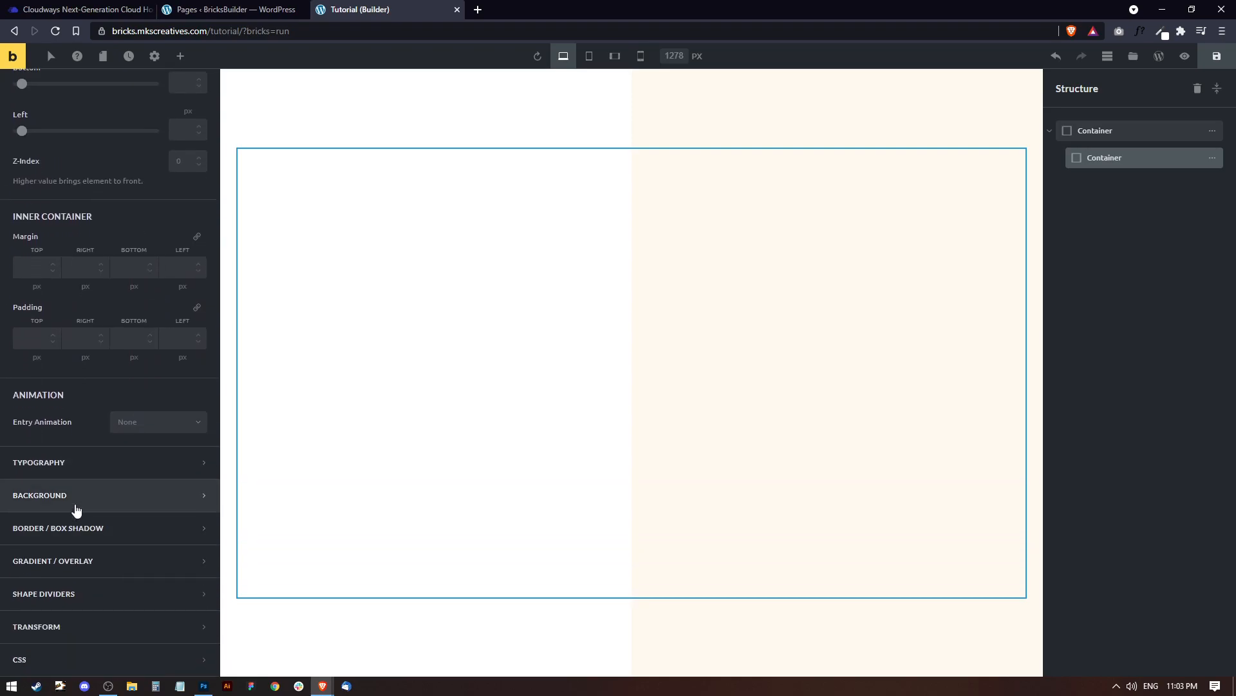
left_click(74, 497)
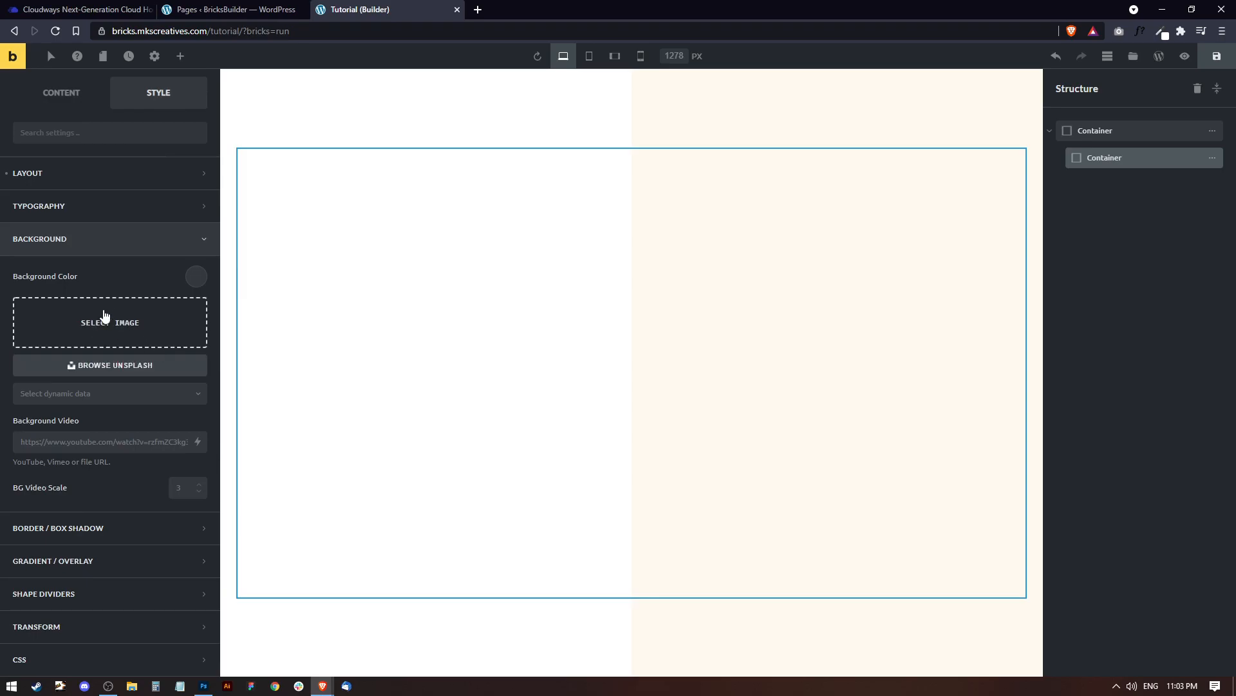
left_click(121, 327)
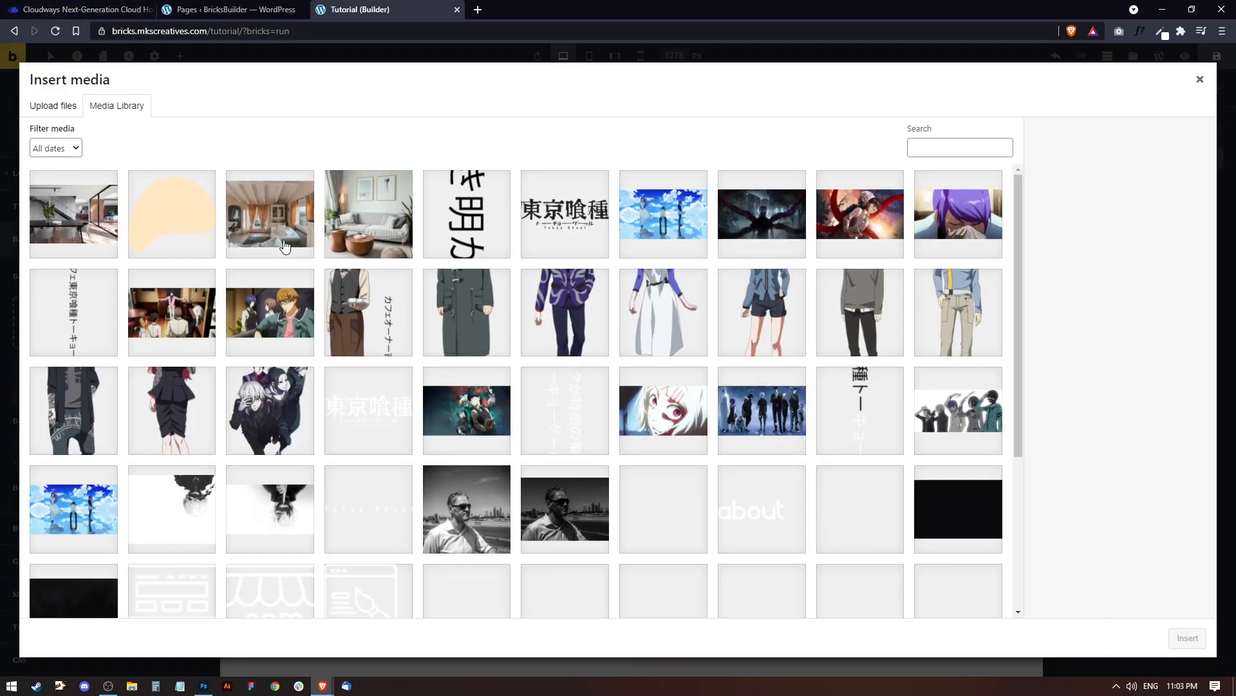
left_click(281, 226)
left_click(1187, 638)
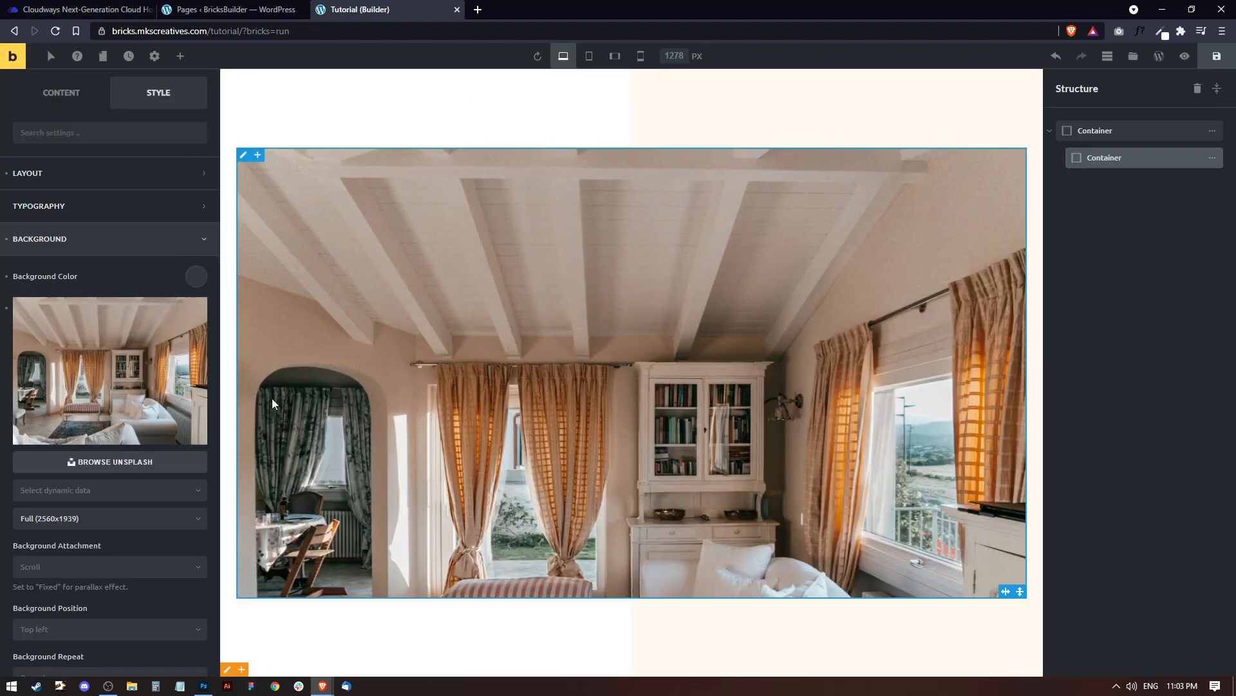
Step: Set the background image's position to Center Right and its repeat to No Repeat
scroll(113, 492, "down", 4)
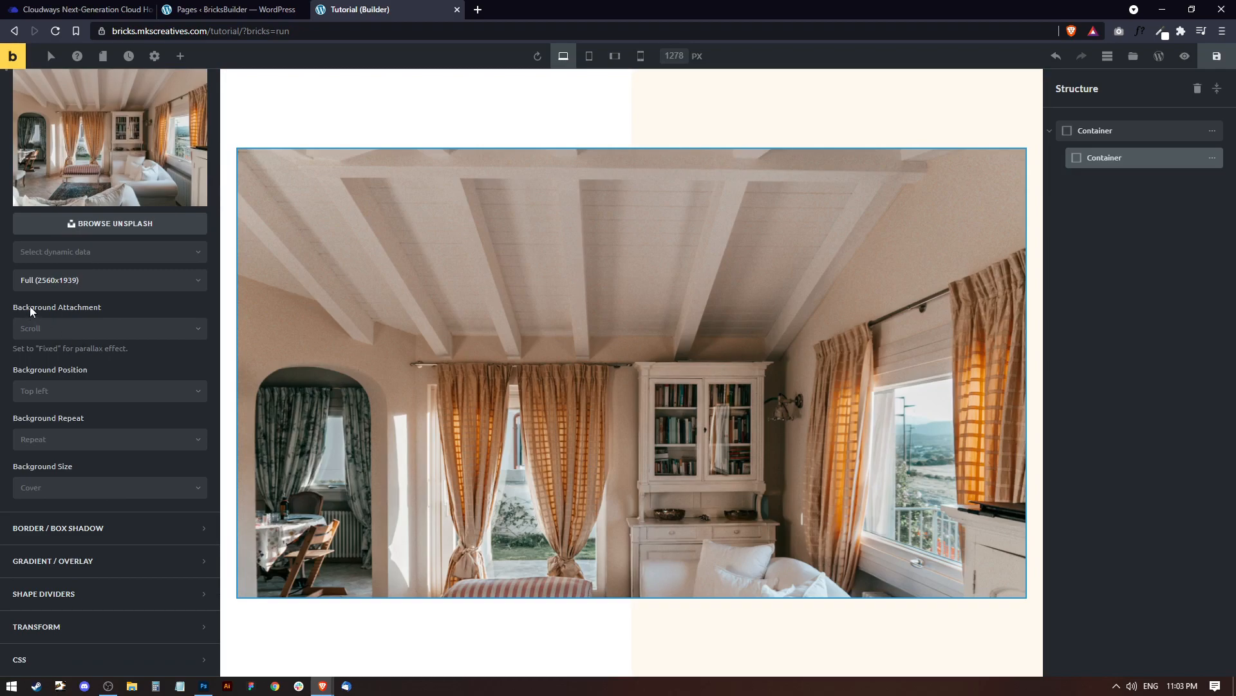
left_click(84, 391)
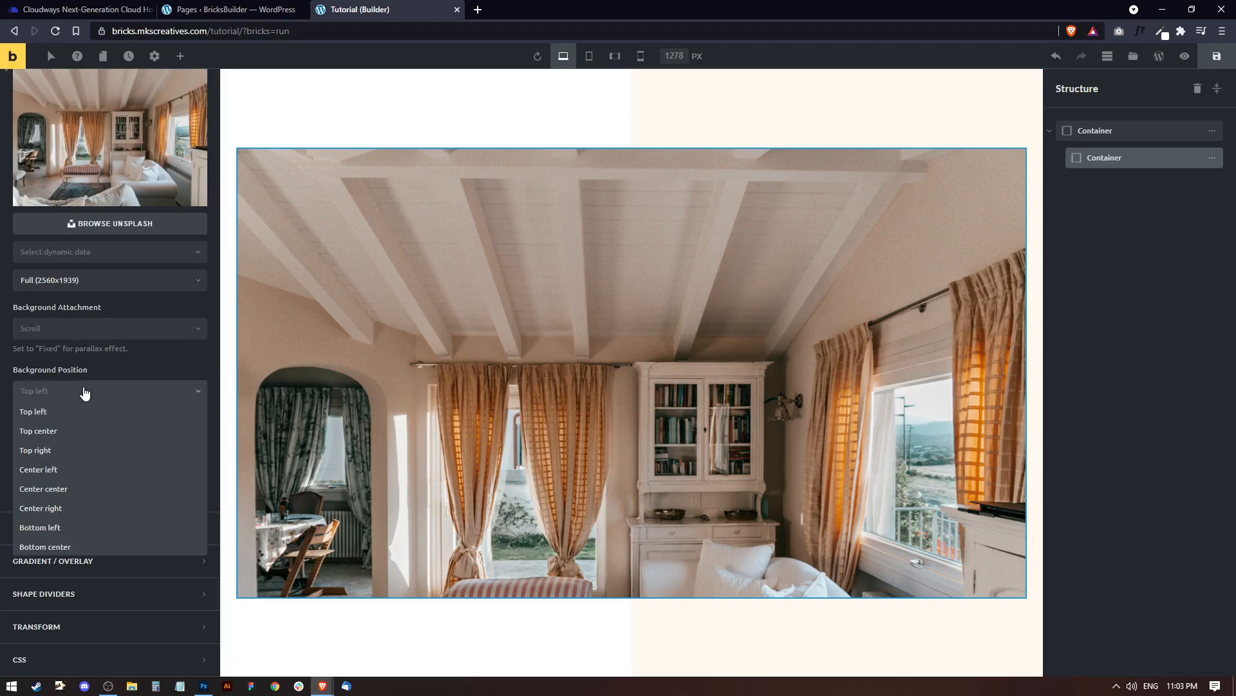
left_click(74, 508)
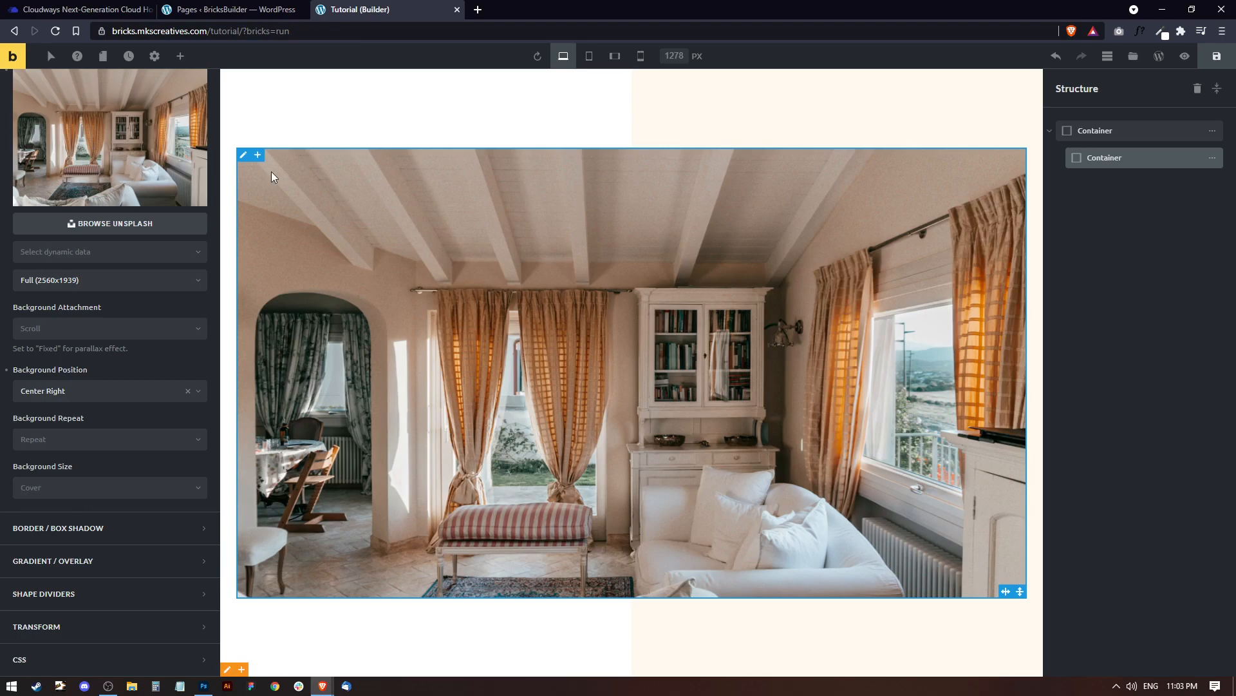
key("ctrl+s")
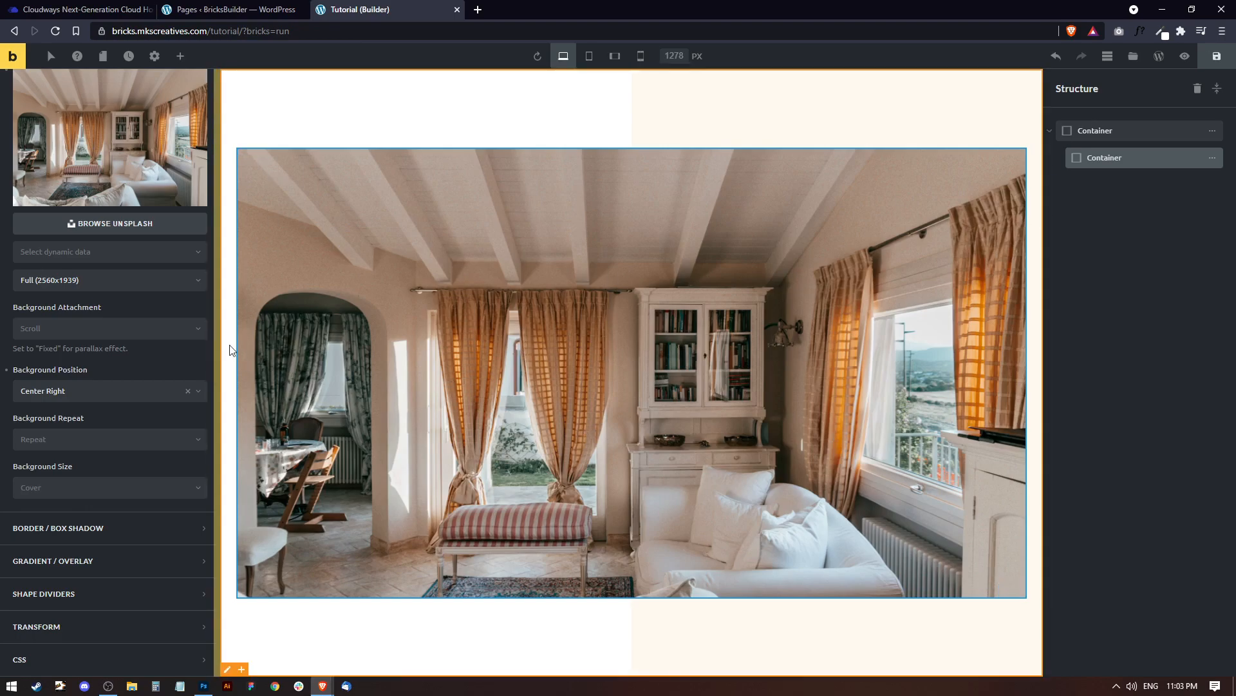
left_click(55, 444)
left_click(52, 465)
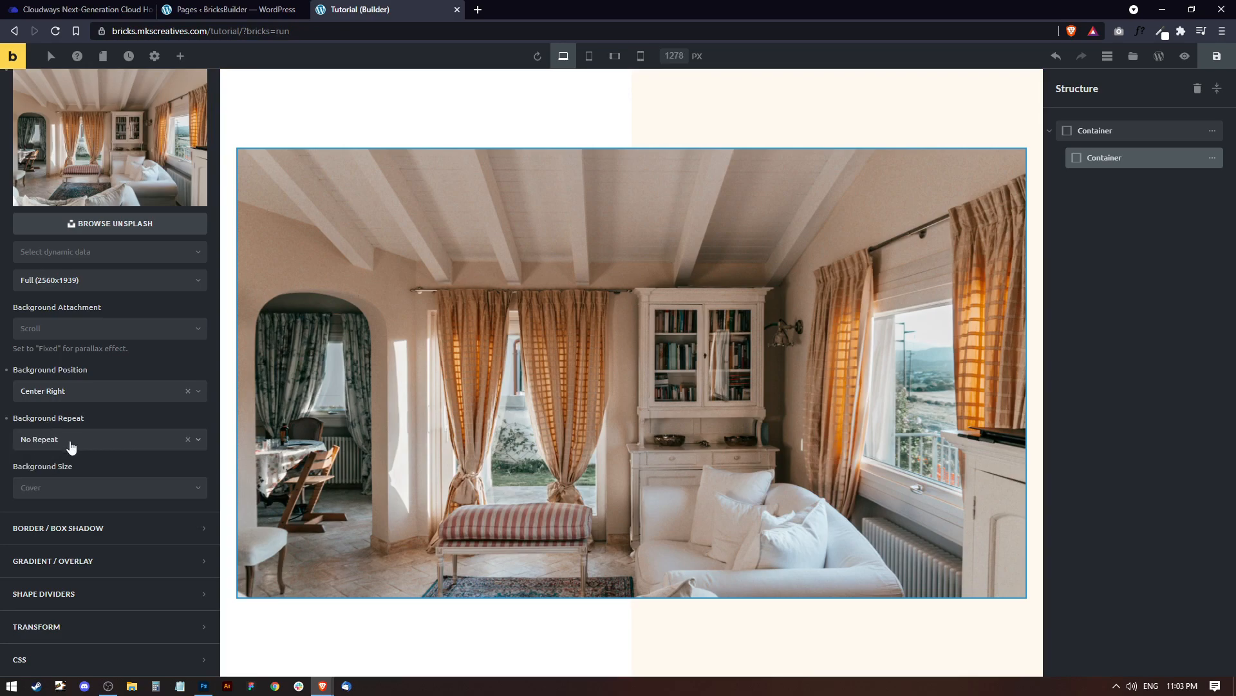
Step: Give the background image a custom size of 700px
left_click(68, 491)
left_click(59, 548)
left_click(47, 533)
type("7")
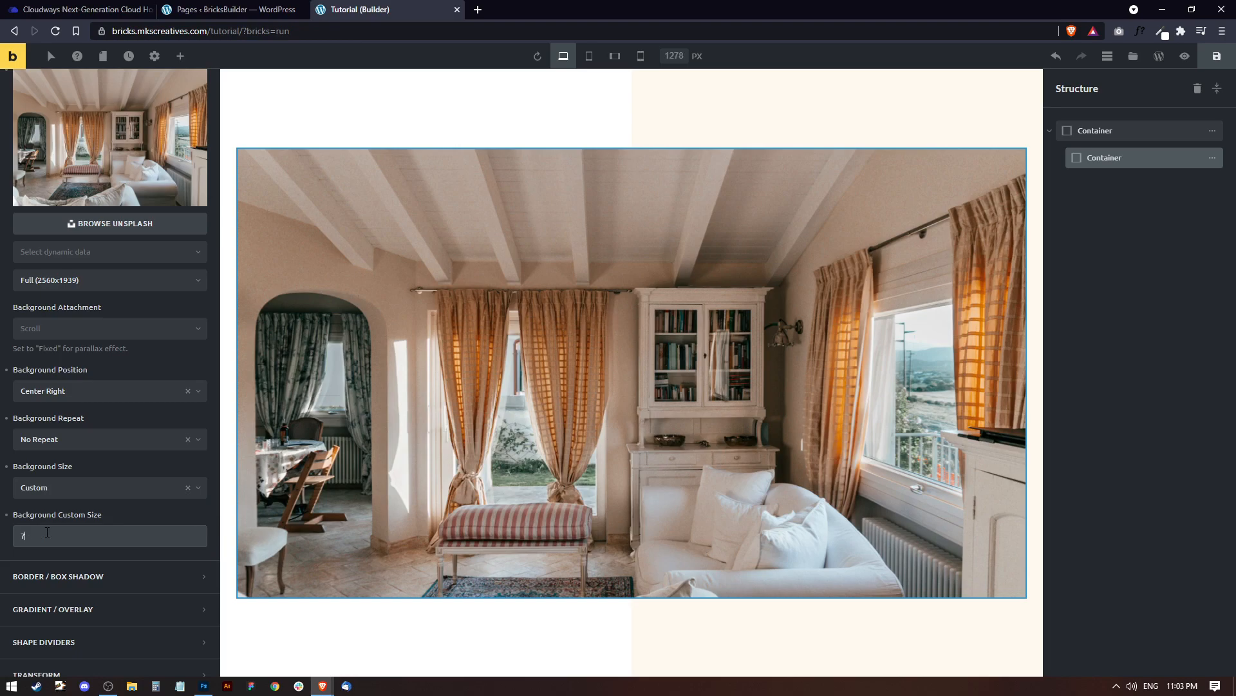
type("00px")
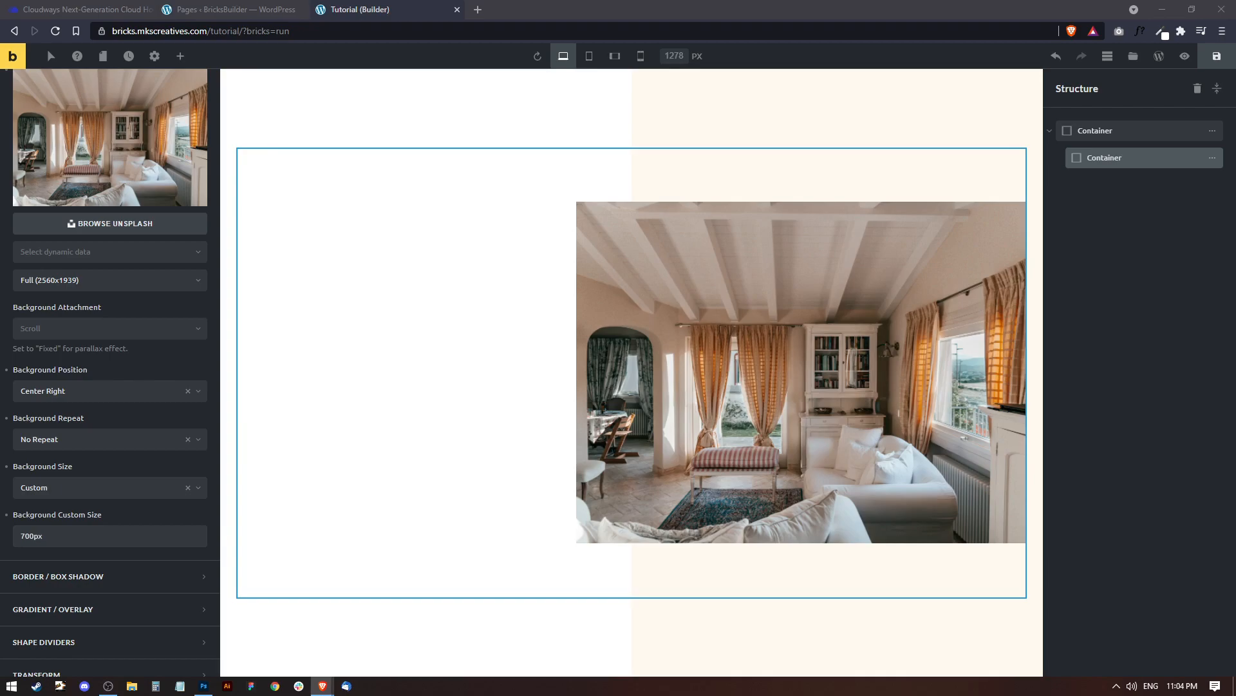
Step: Change the background image's custom size to 750px
left_click_drag(29, 533, 25, 534)
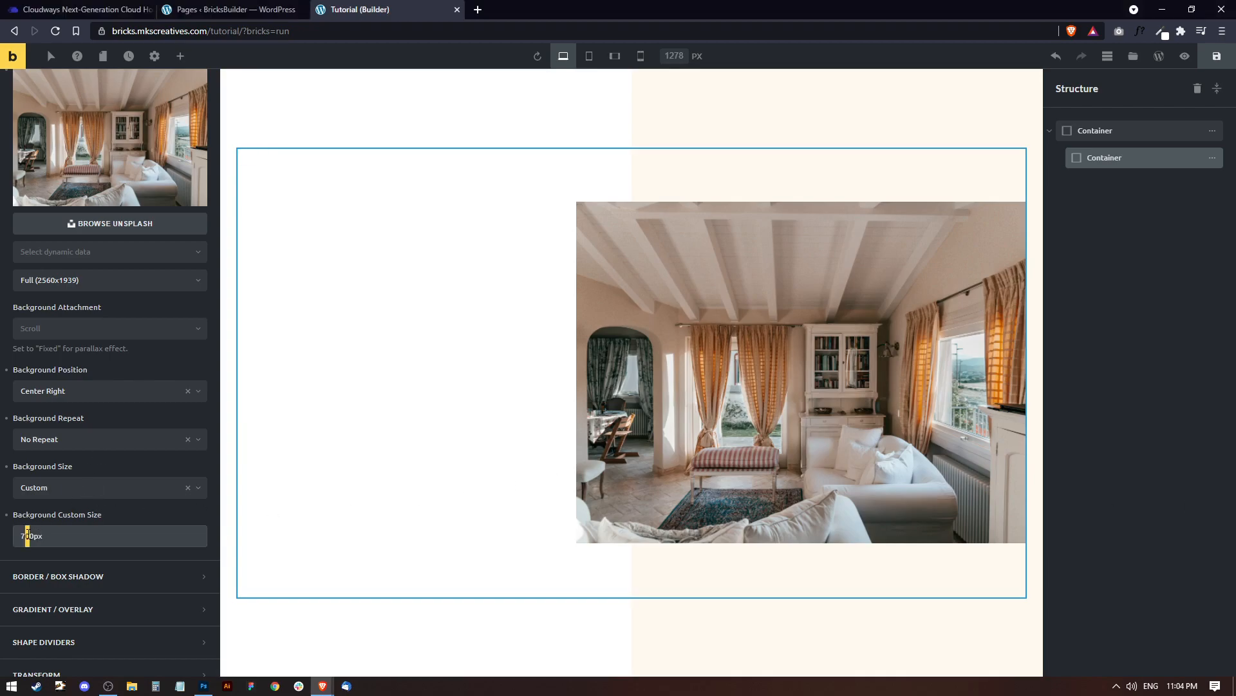
type("5")
scroll(129, 412, "up", 4)
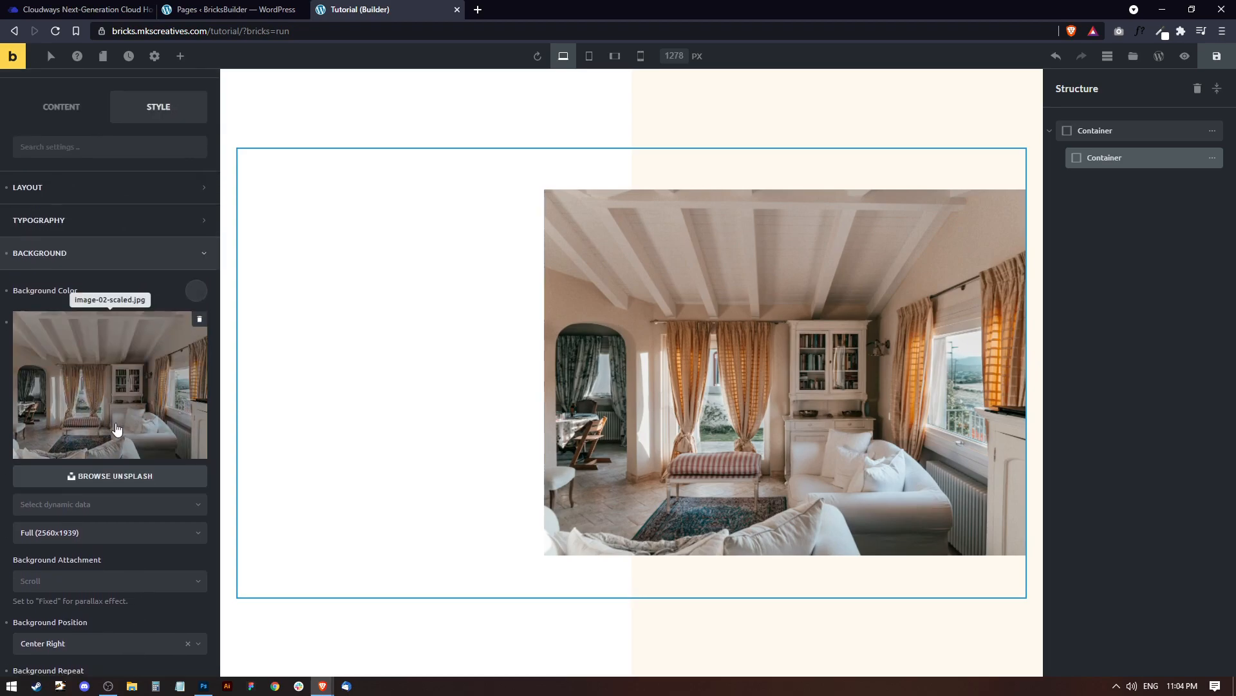
scroll(129, 413, "down", 2)
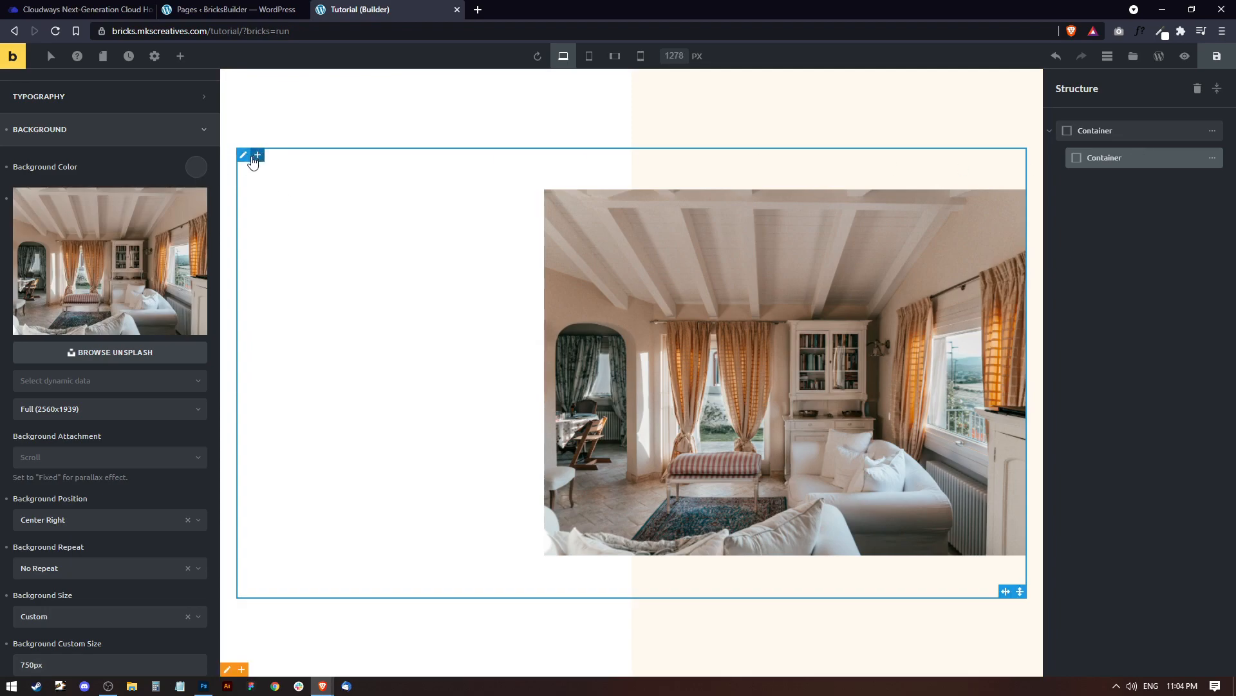
scroll(130, 129, "up", 5)
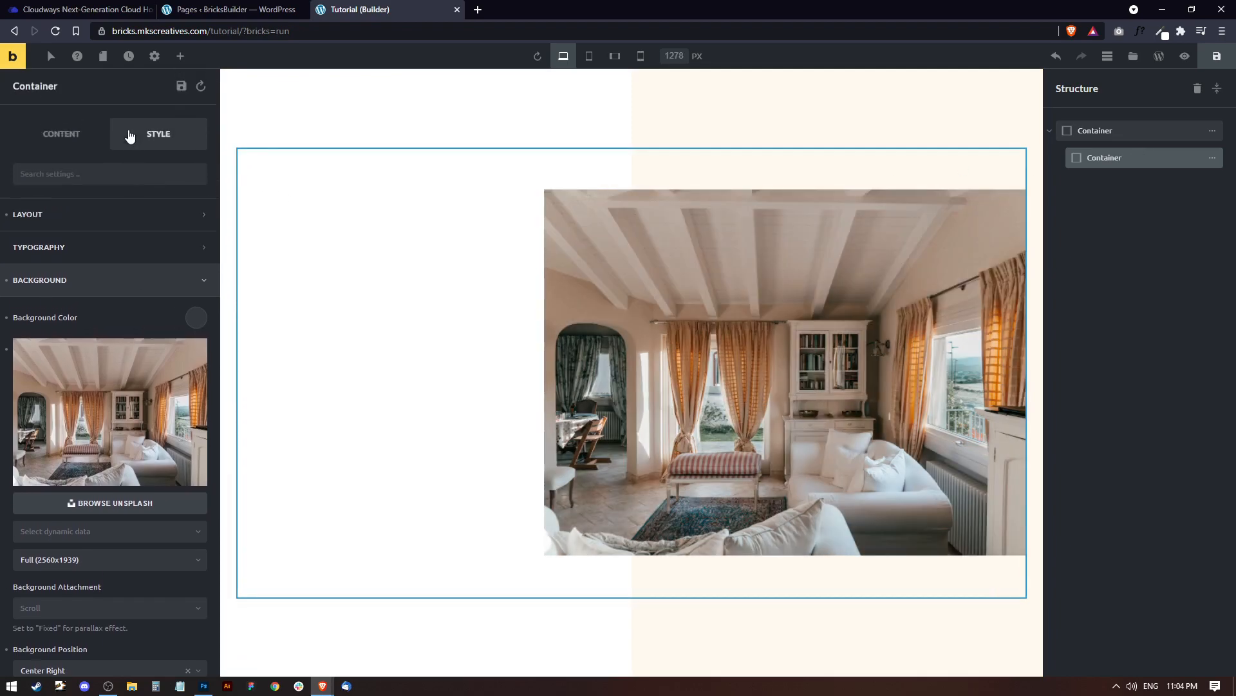
Step: Add two nested containers inside the 1300 px wide inner container
left_click(55, 134)
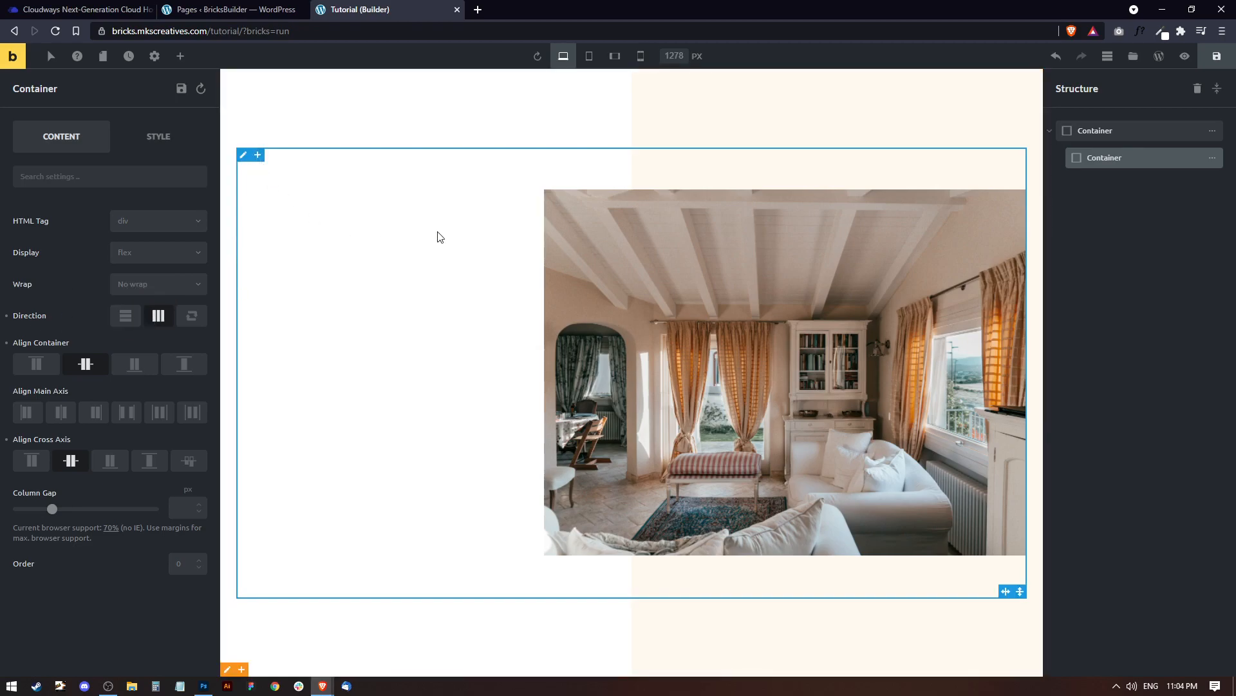
left_click(259, 156)
left_click(259, 156)
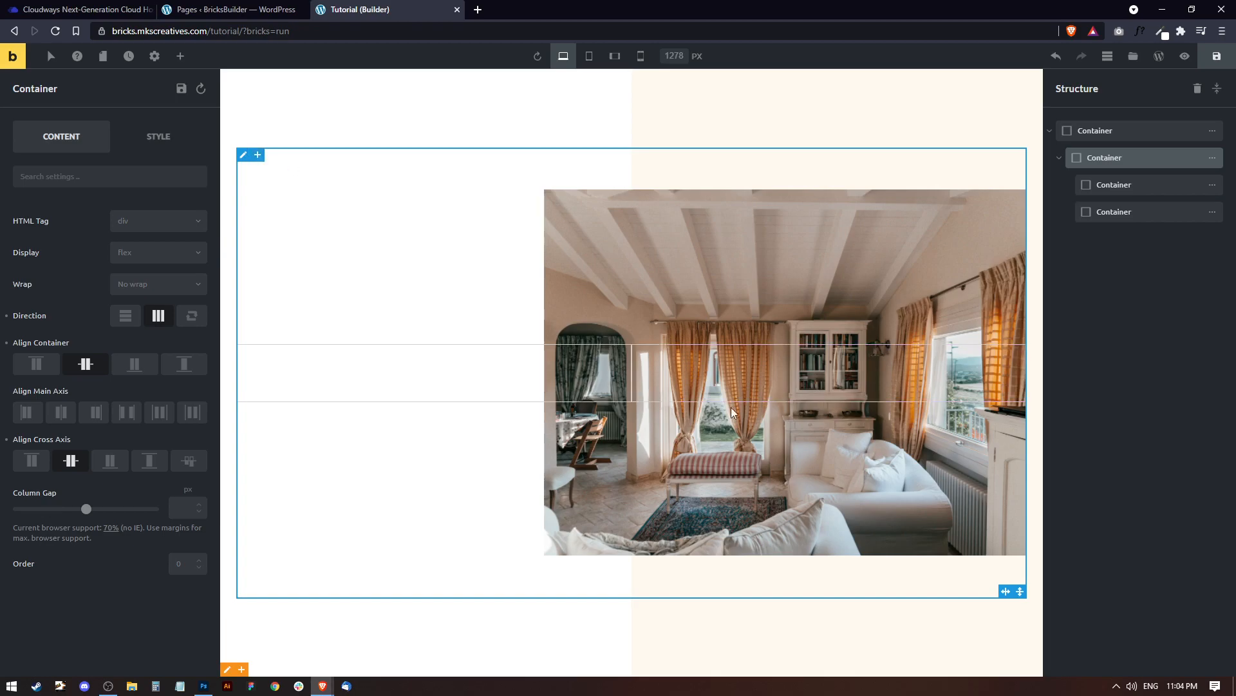
Step: Give the first nested container a vertical direction and a row gap of 50 px
left_click(1137, 186)
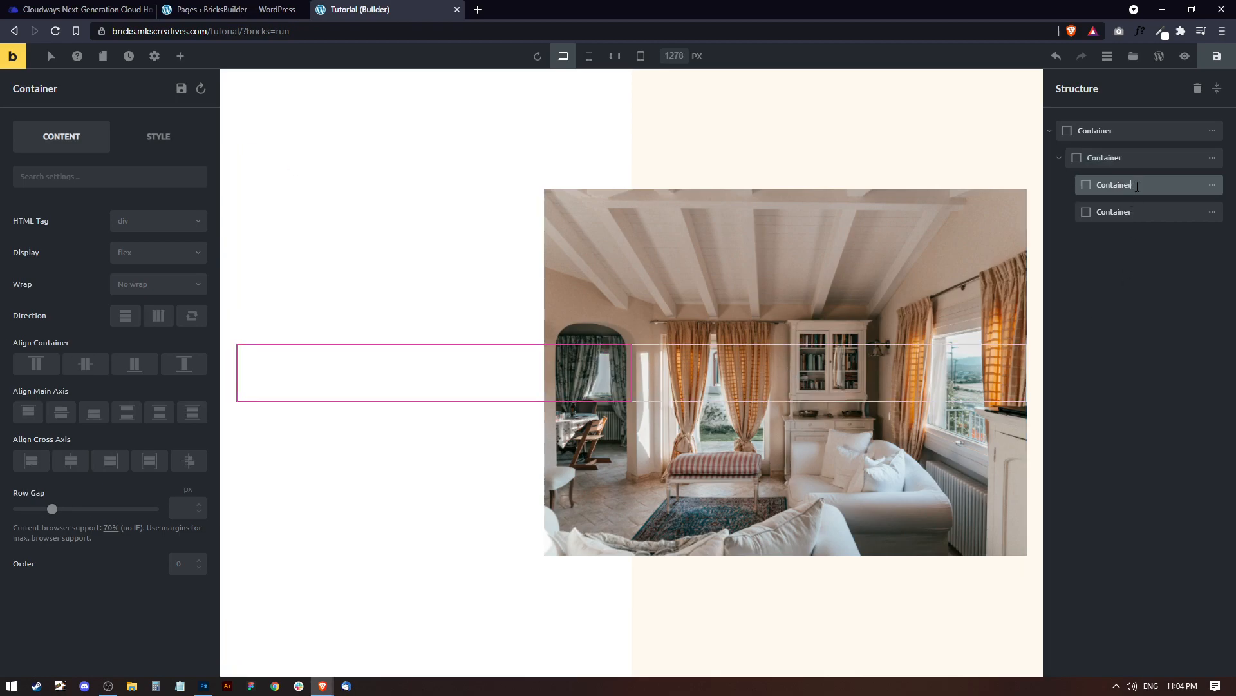
left_click(125, 322)
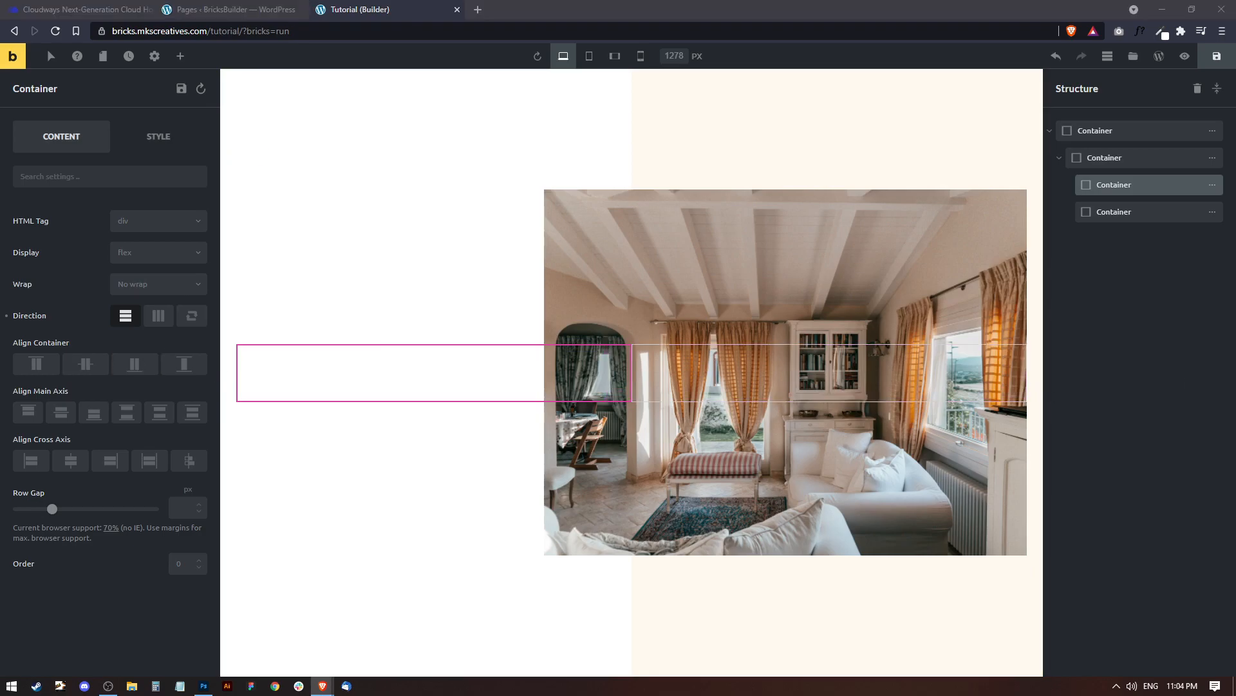
left_click(182, 505)
type("50")
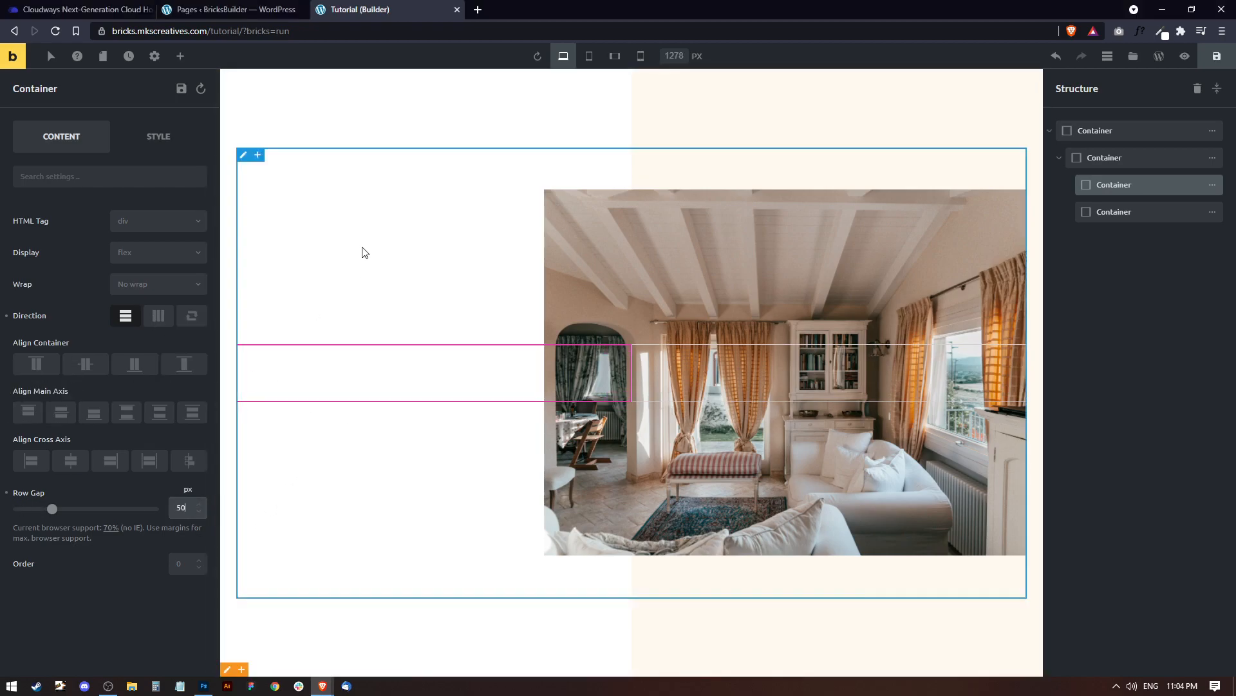
Step: Centre the first nested container and its main axis, and align its cross axis to the start
left_click(63, 414)
left_click(23, 464)
left_click(83, 366)
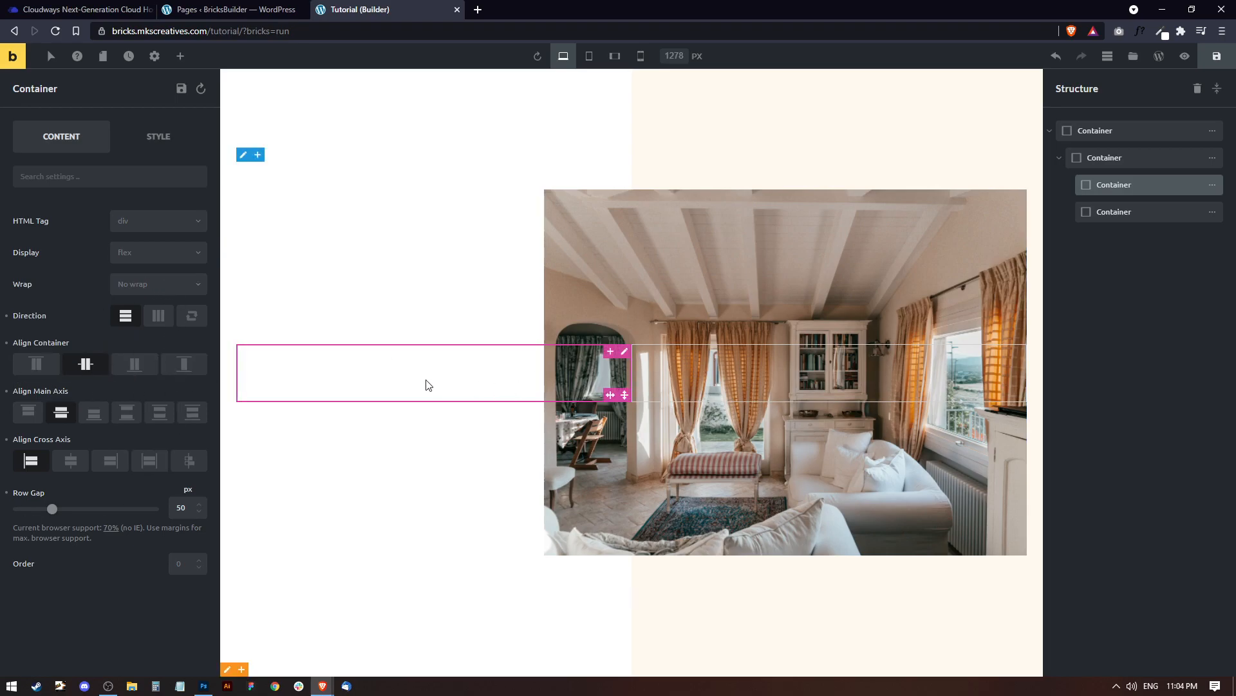
Step: Set the first nested container's width to 60%
left_click(164, 143)
left_click(101, 218)
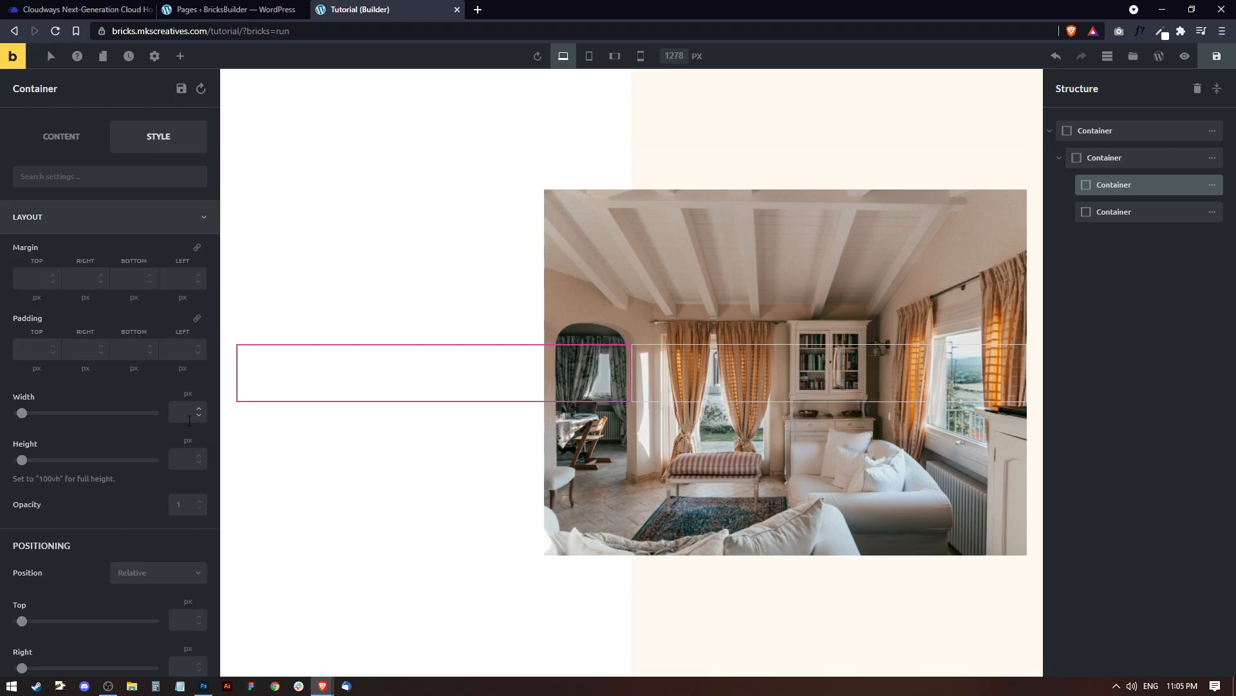
left_click(186, 394)
left_click(195, 487)
left_click(182, 411)
type("60")
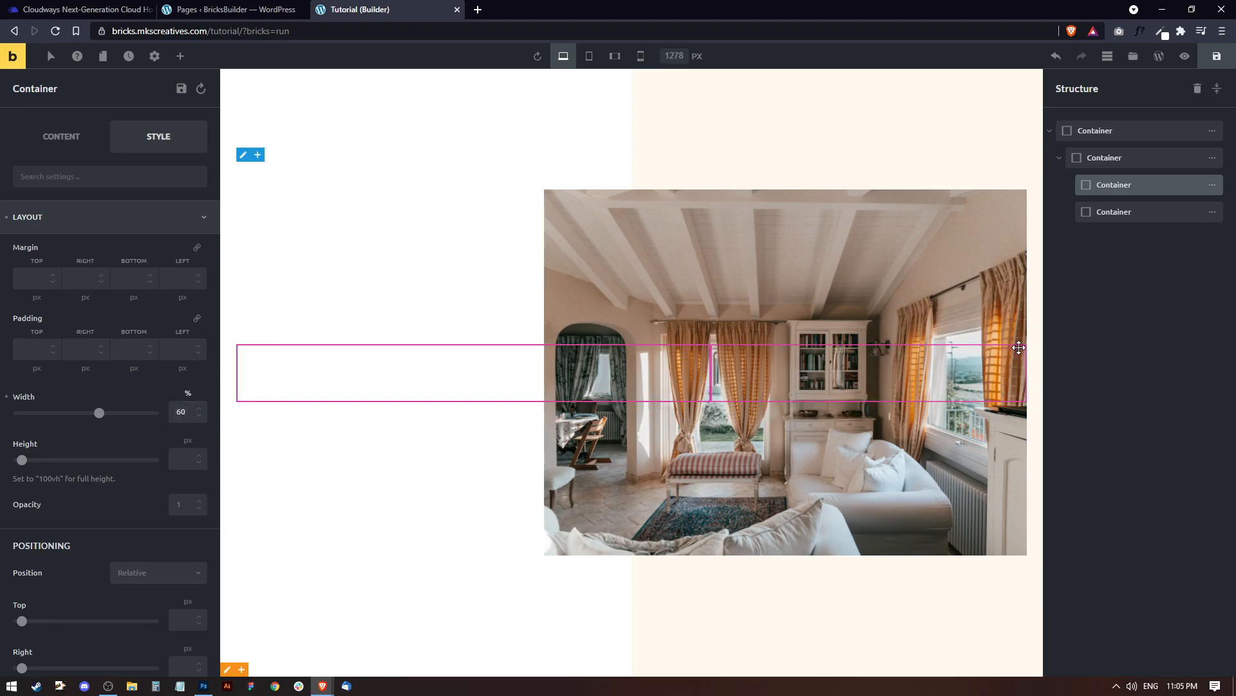
Step: Set the second nested container's width to 40%
left_click(1003, 367)
left_click(189, 394)
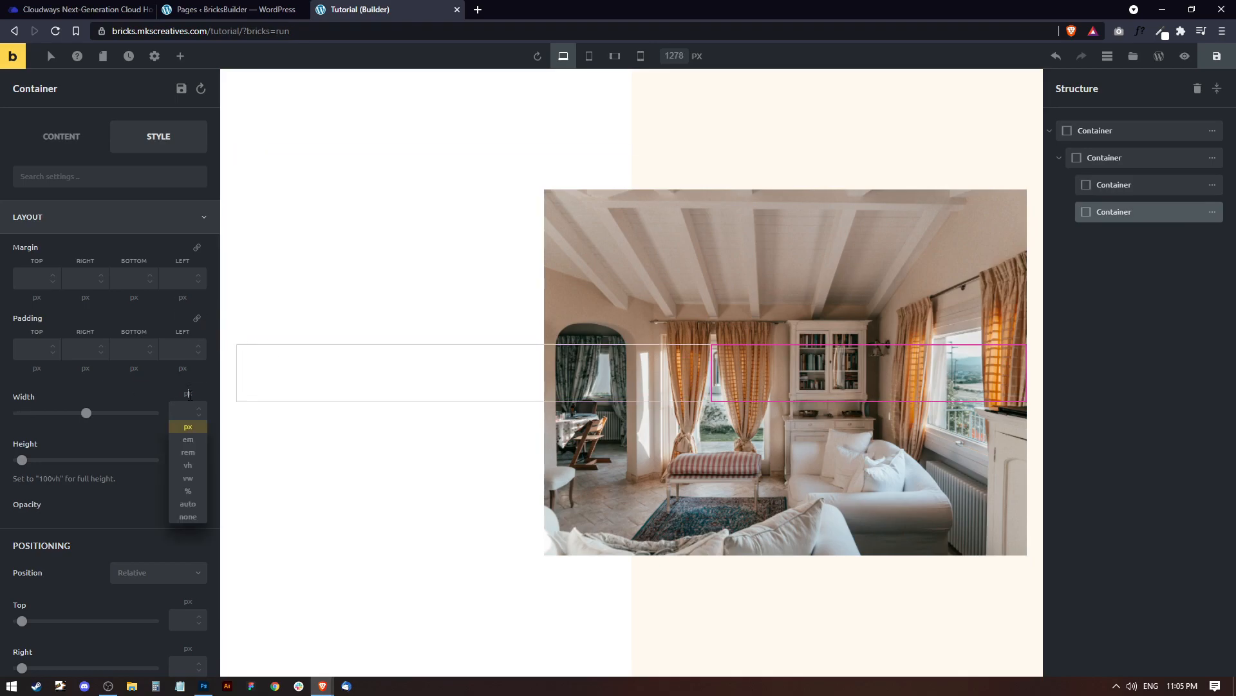
left_click(191, 487)
left_click(182, 411)
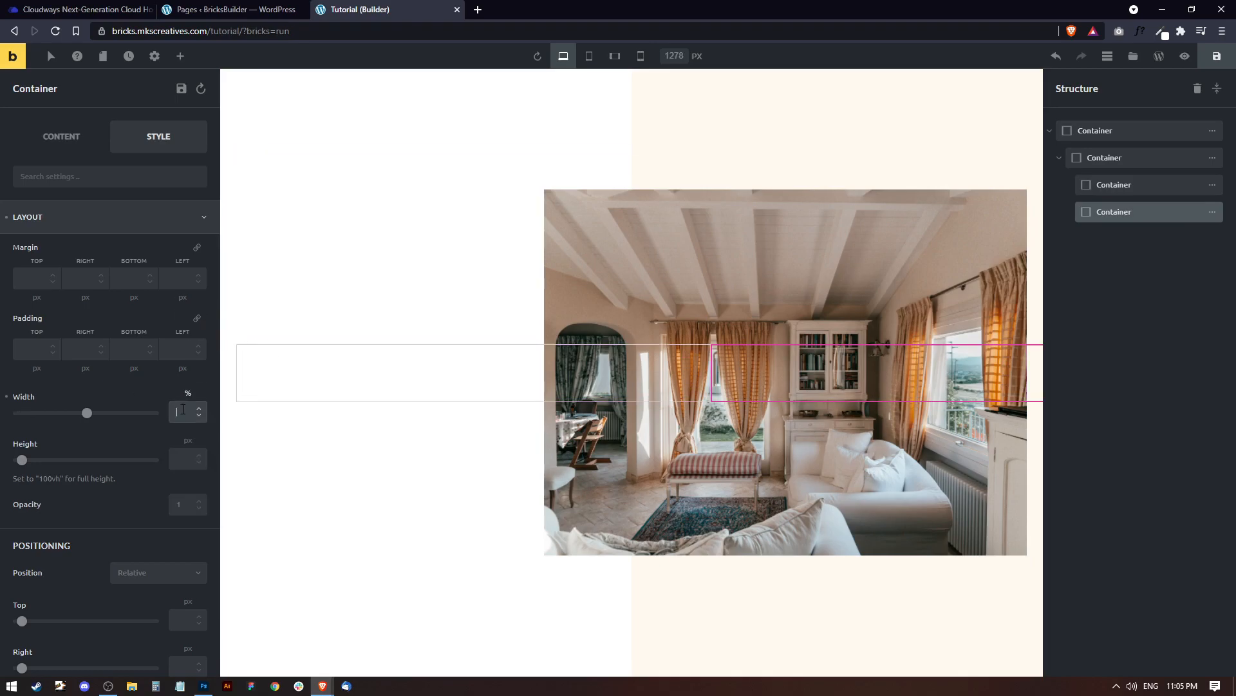
type("40")
Step: Add a heading, a text element and a button to the first nested container
left_click(1132, 187)
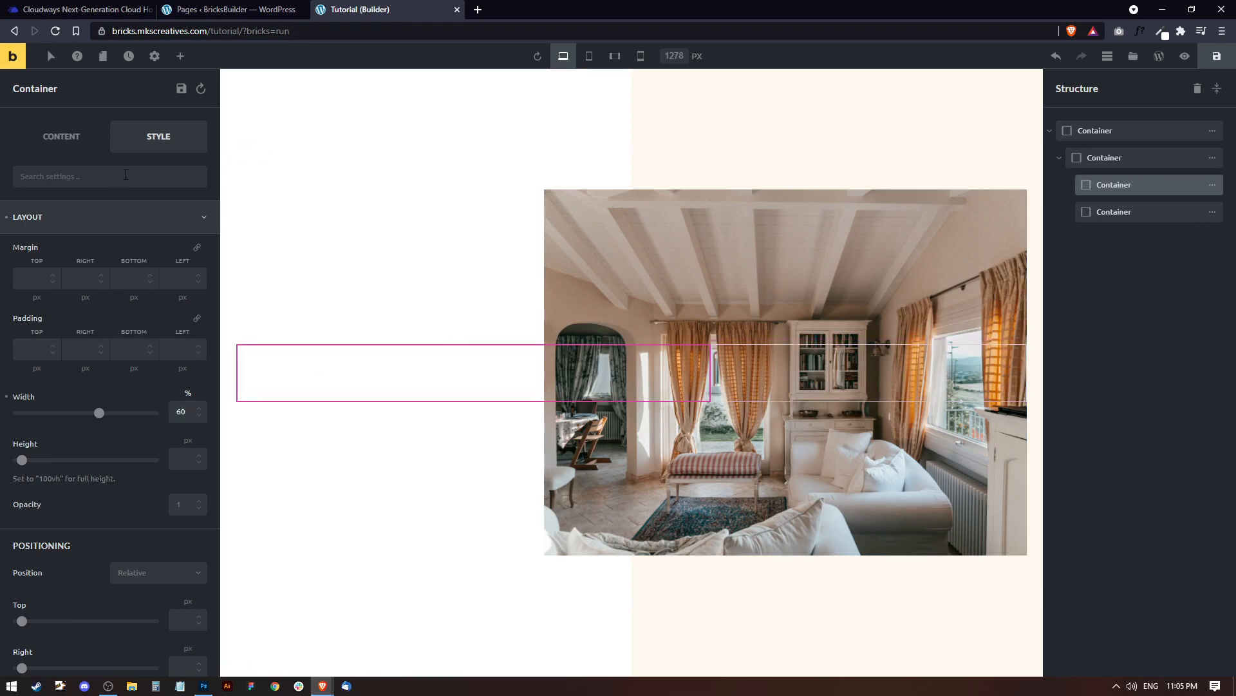
left_click(181, 58)
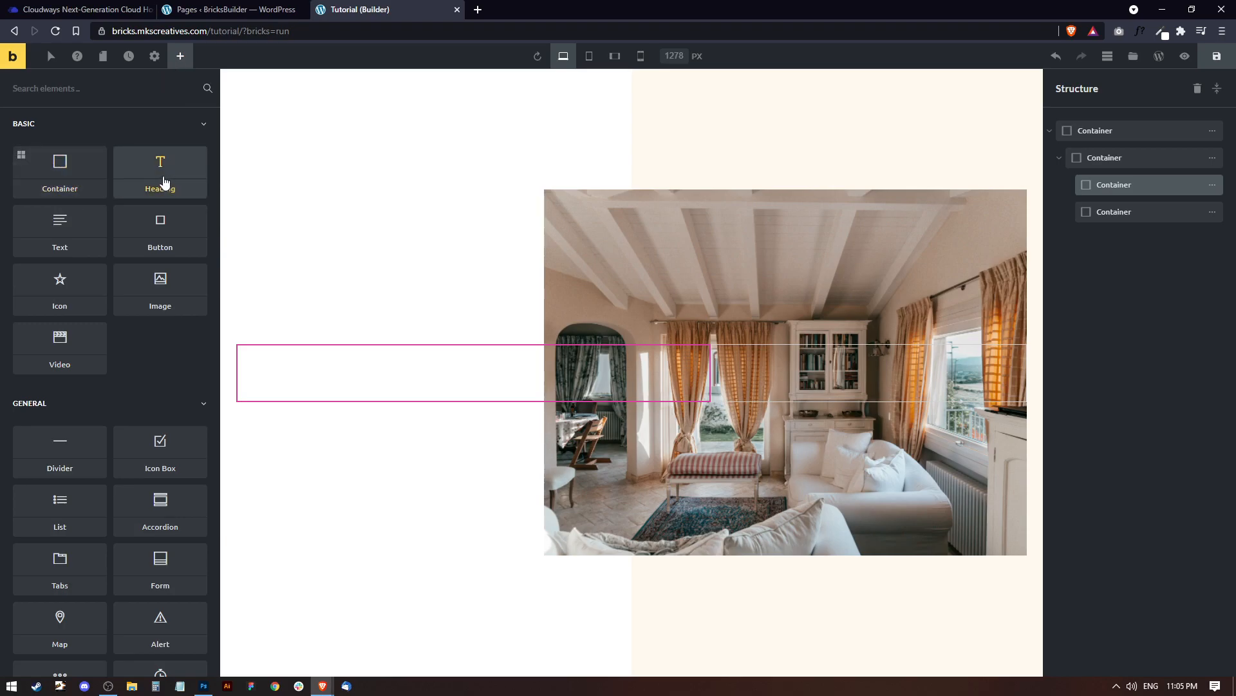
left_click(166, 185)
left_click(60, 227)
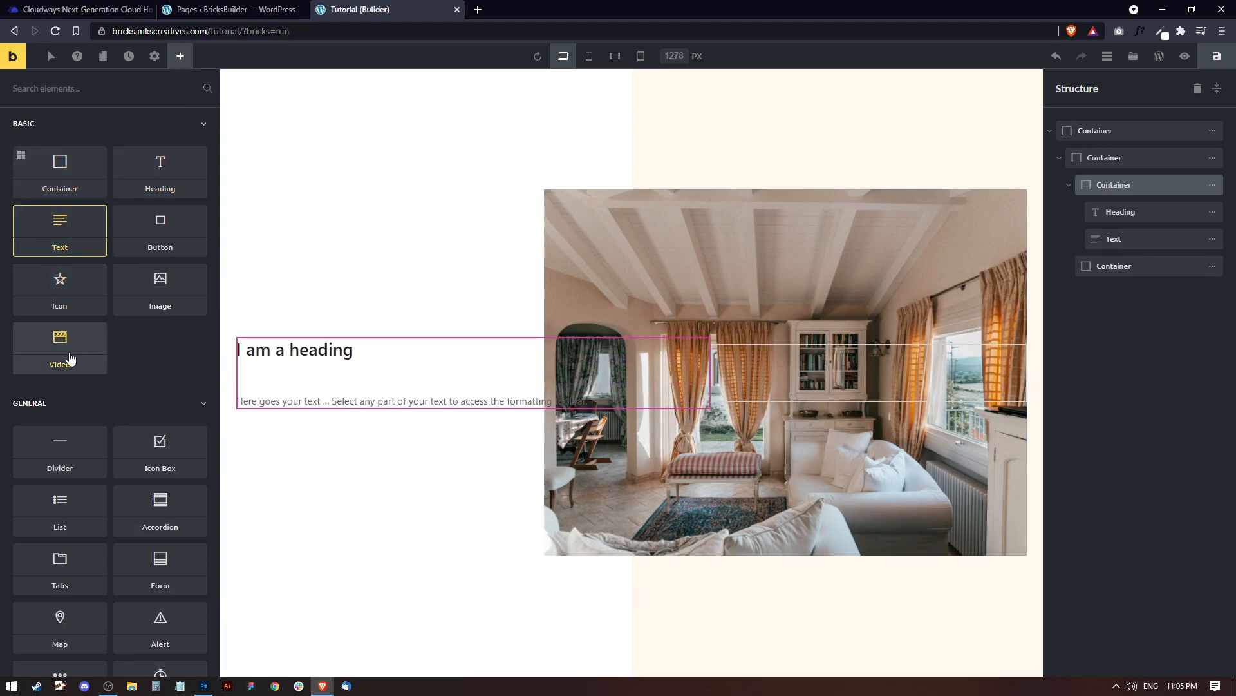
left_click(172, 238)
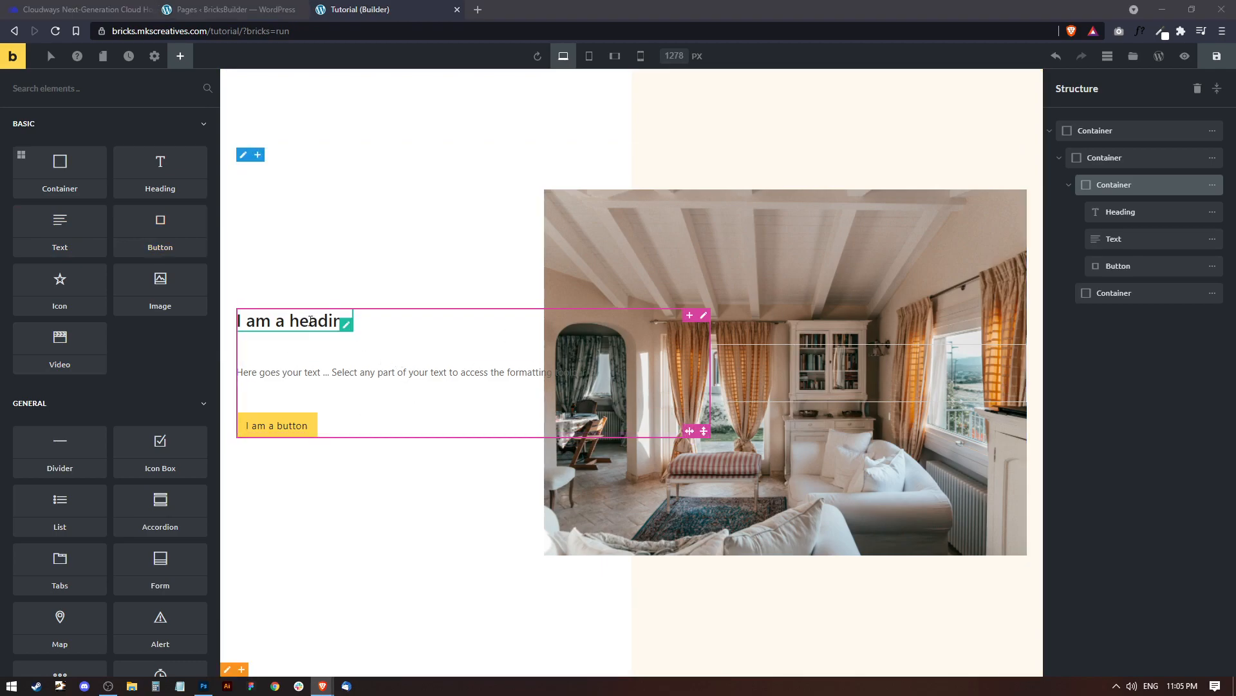
Step: Change the heading's text to "Fusce Ut Massa Eu Lorem" and its tag to h1
left_click(337, 322)
left_click(67, 140)
triple_click(119, 219)
type("Fusce Ut Massa Eu Lorem")
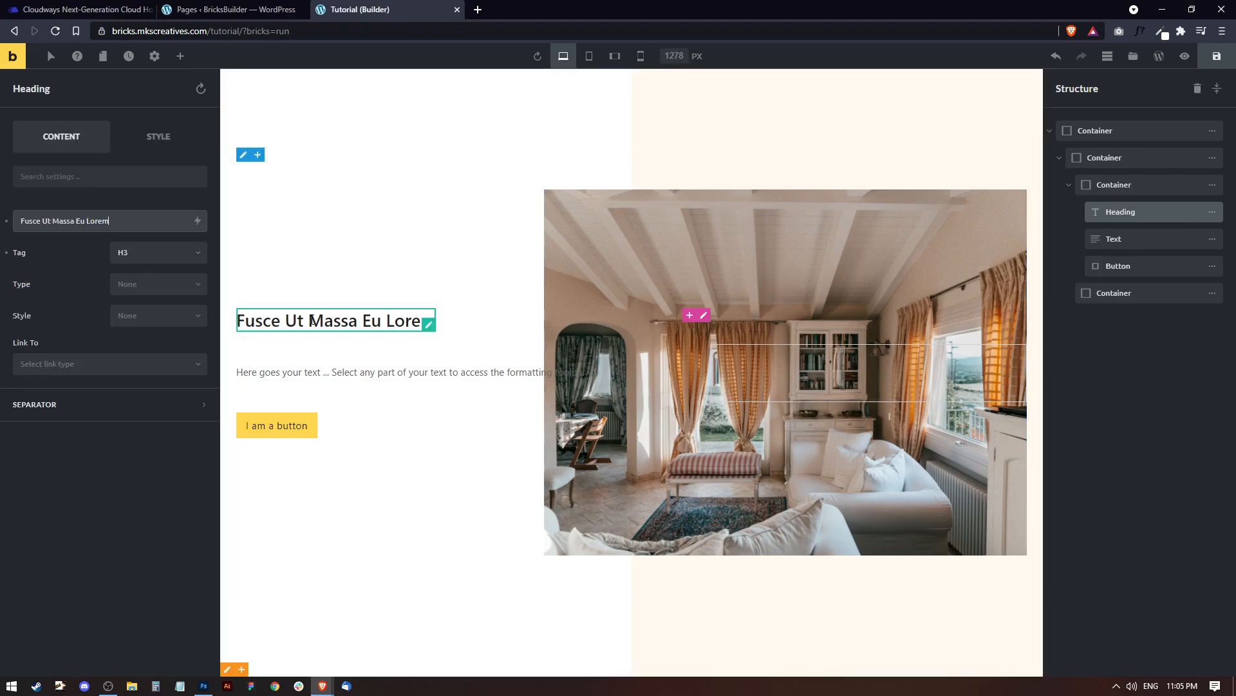
left_click(143, 261)
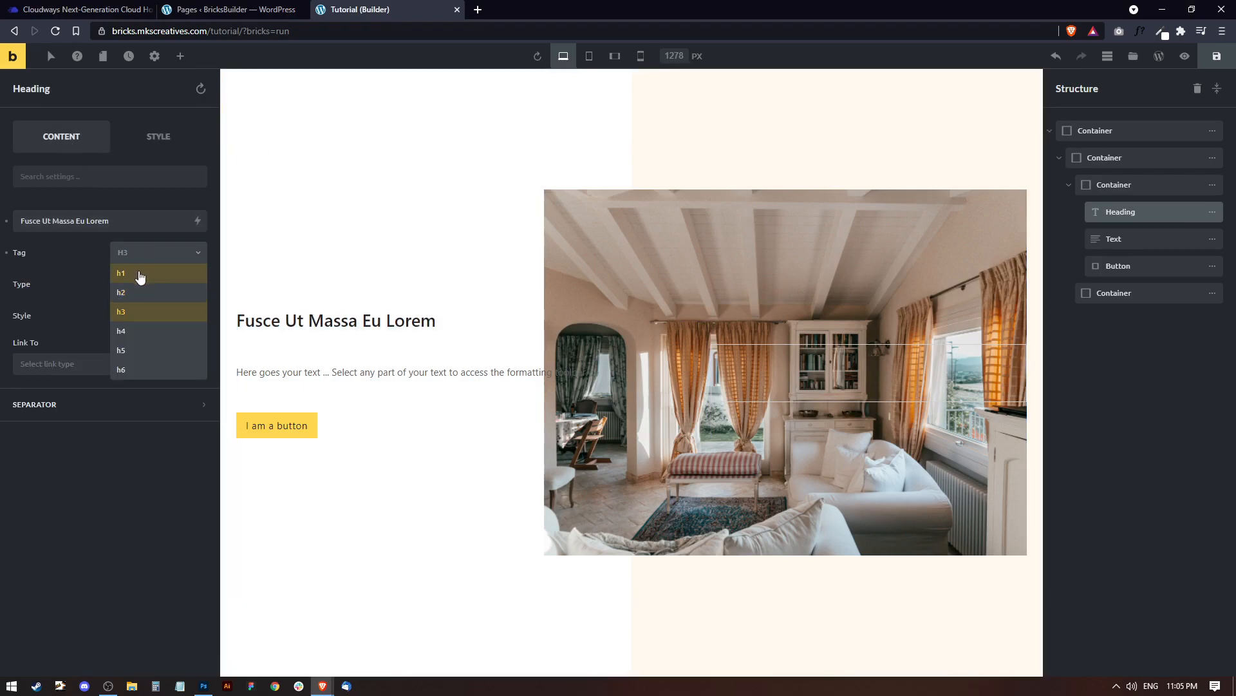
left_click(137, 276)
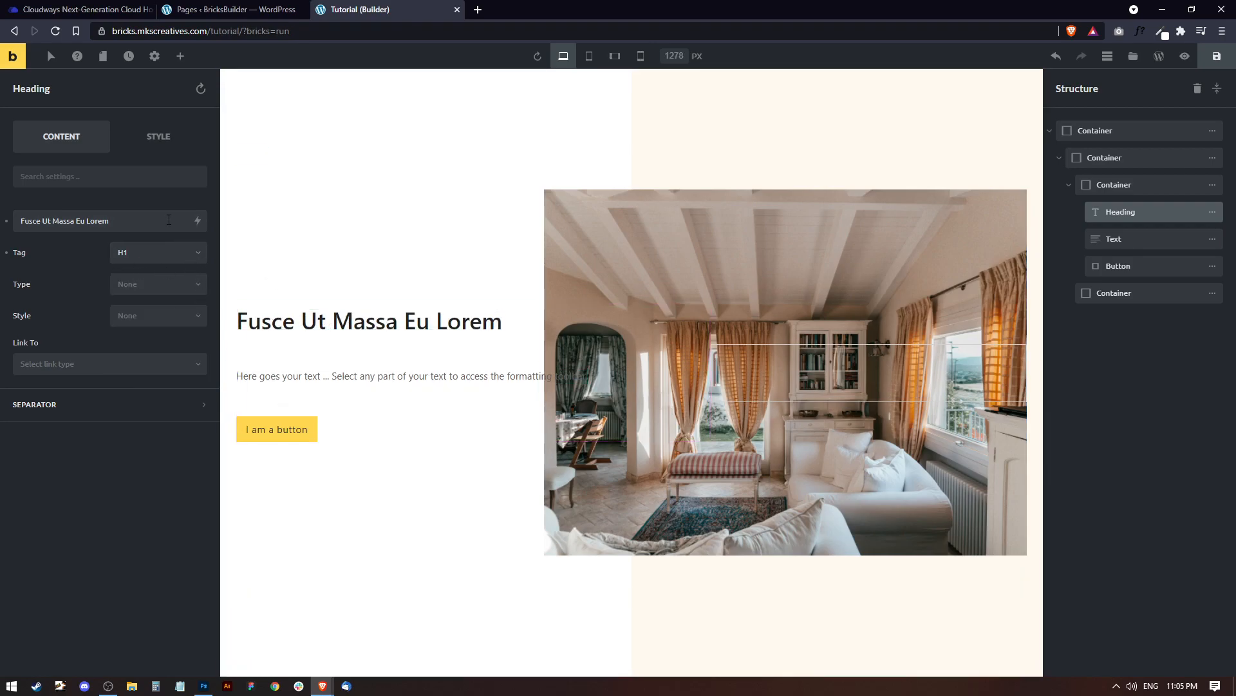
left_click(150, 284)
left_click(149, 284)
left_click(150, 284)
left_click(149, 284)
Step: Set the heading's text color to black from the Hero Design palette
left_click(171, 135)
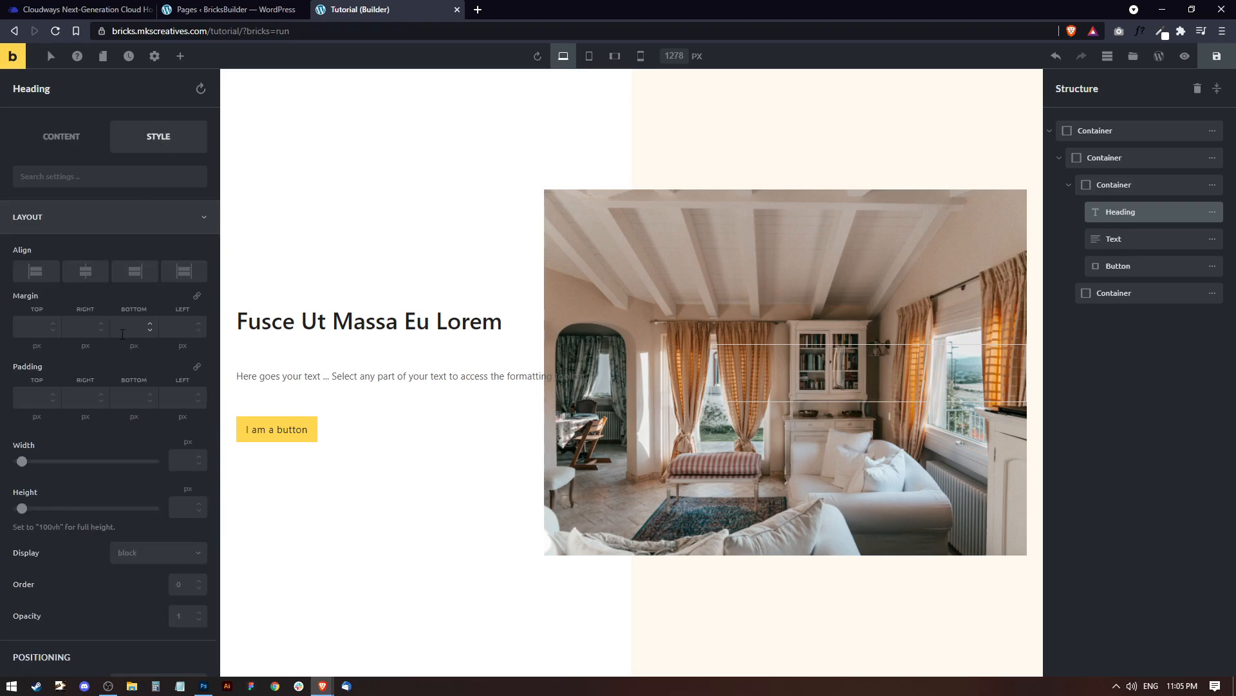
scroll(107, 374, "down", 7)
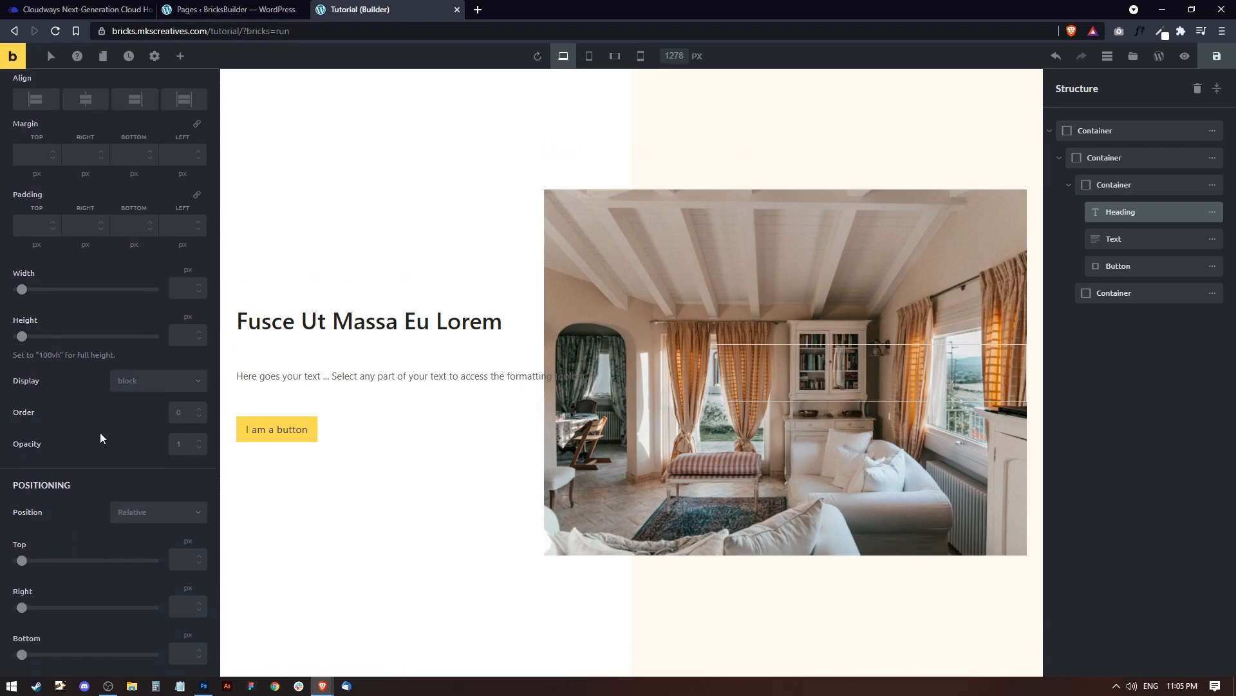
scroll(97, 463, "down", 2)
left_click(77, 456)
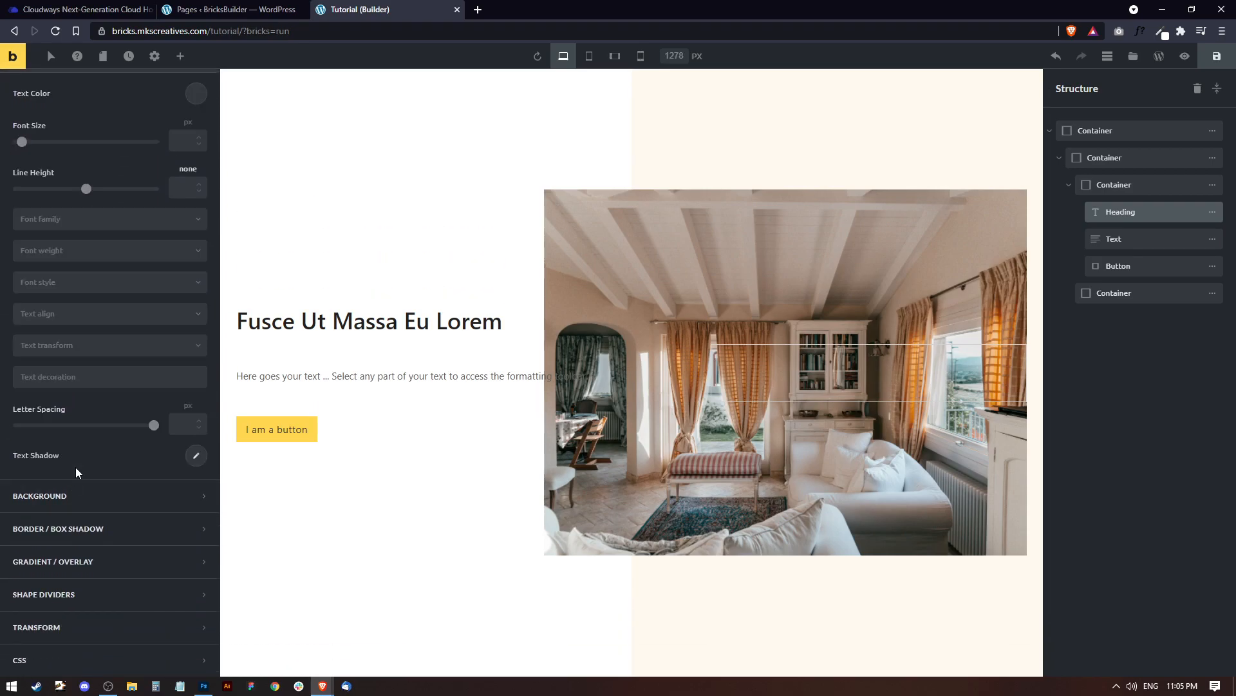
scroll(132, 227, "up", 1)
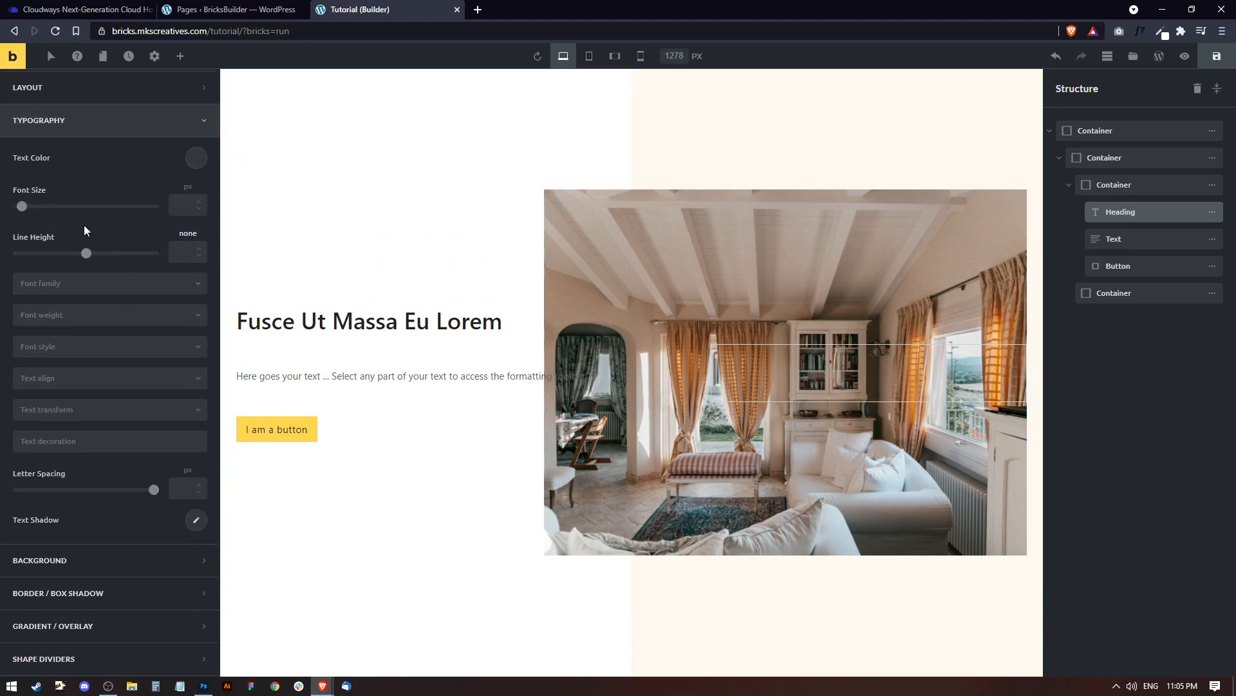
left_click(196, 157)
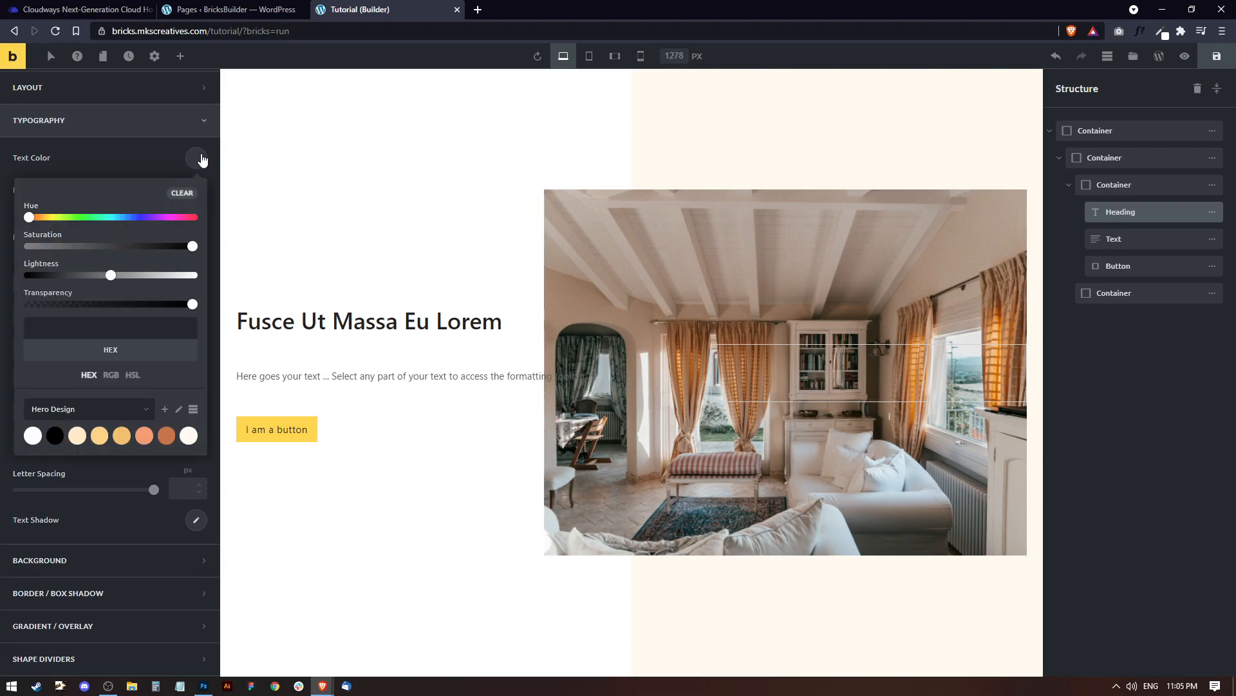
left_click(56, 436)
left_click(196, 151)
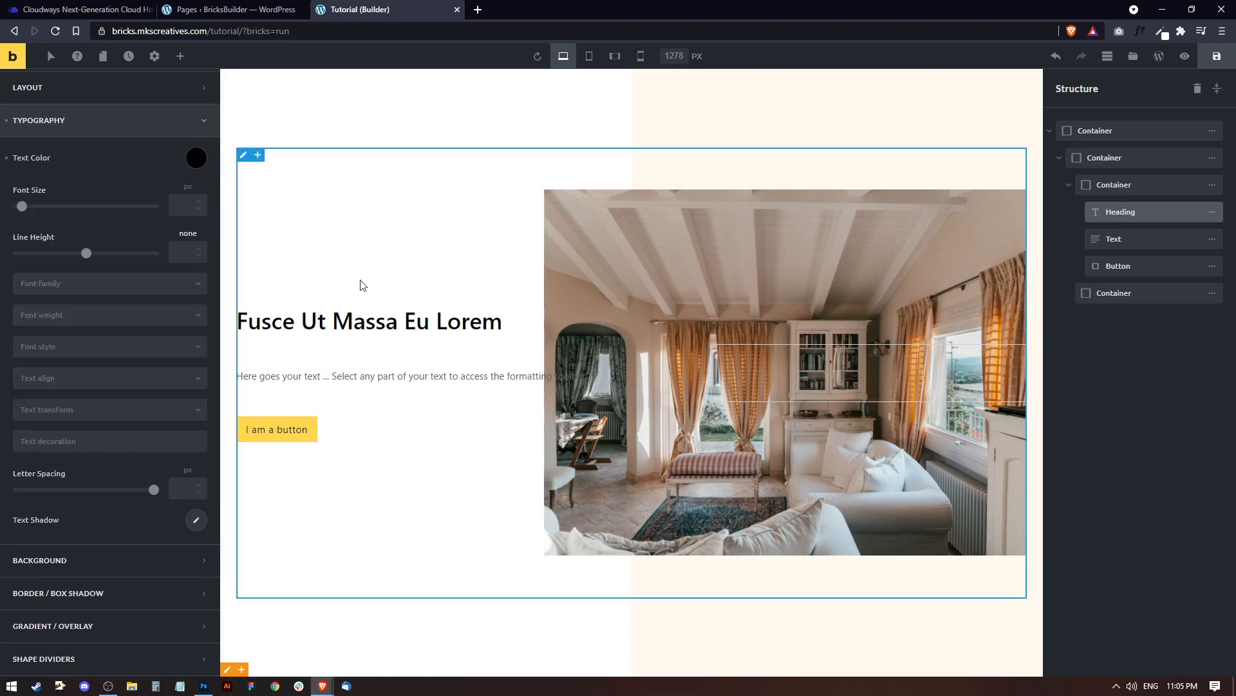
Step: Set the heading's font size to 100 px and its font family to Cormorant
left_click(186, 202)
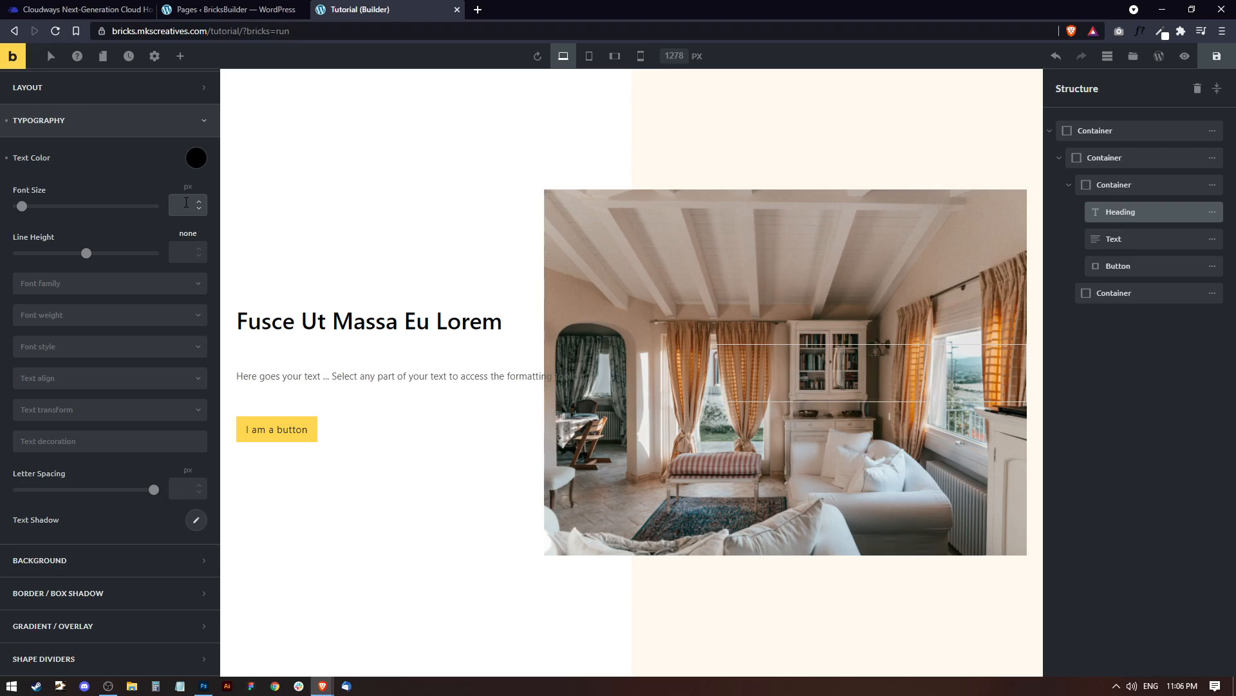
type("100")
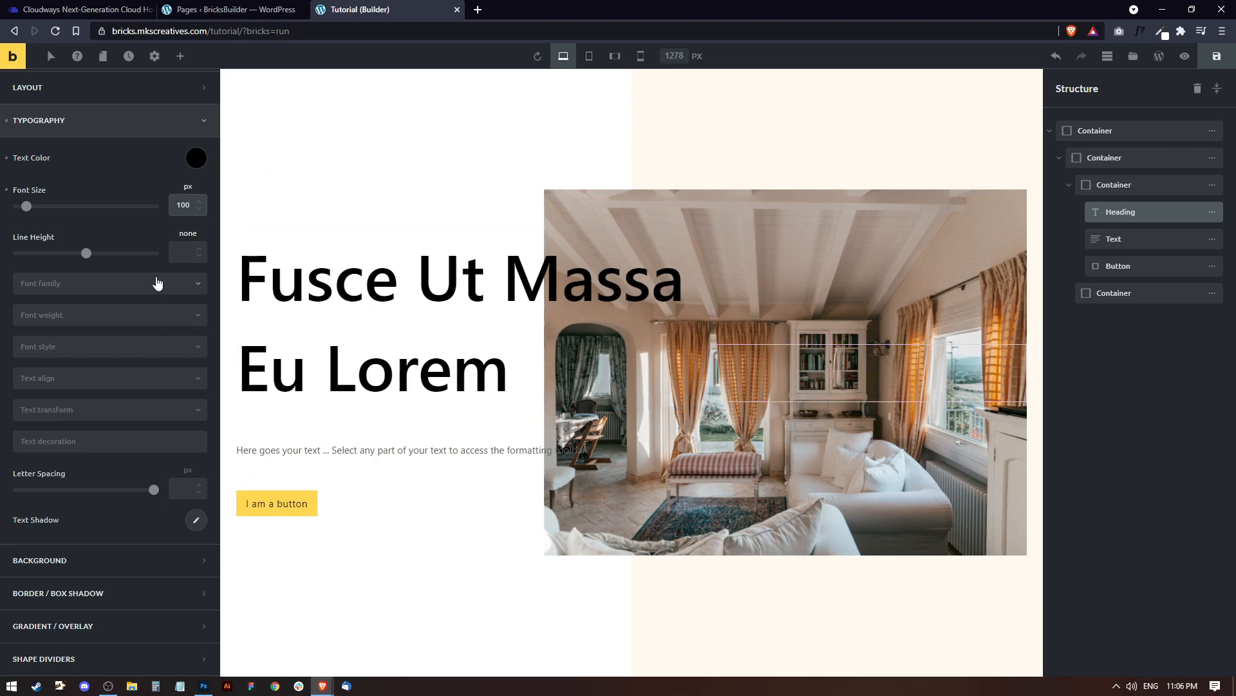
left_click(61, 284)
type("con")
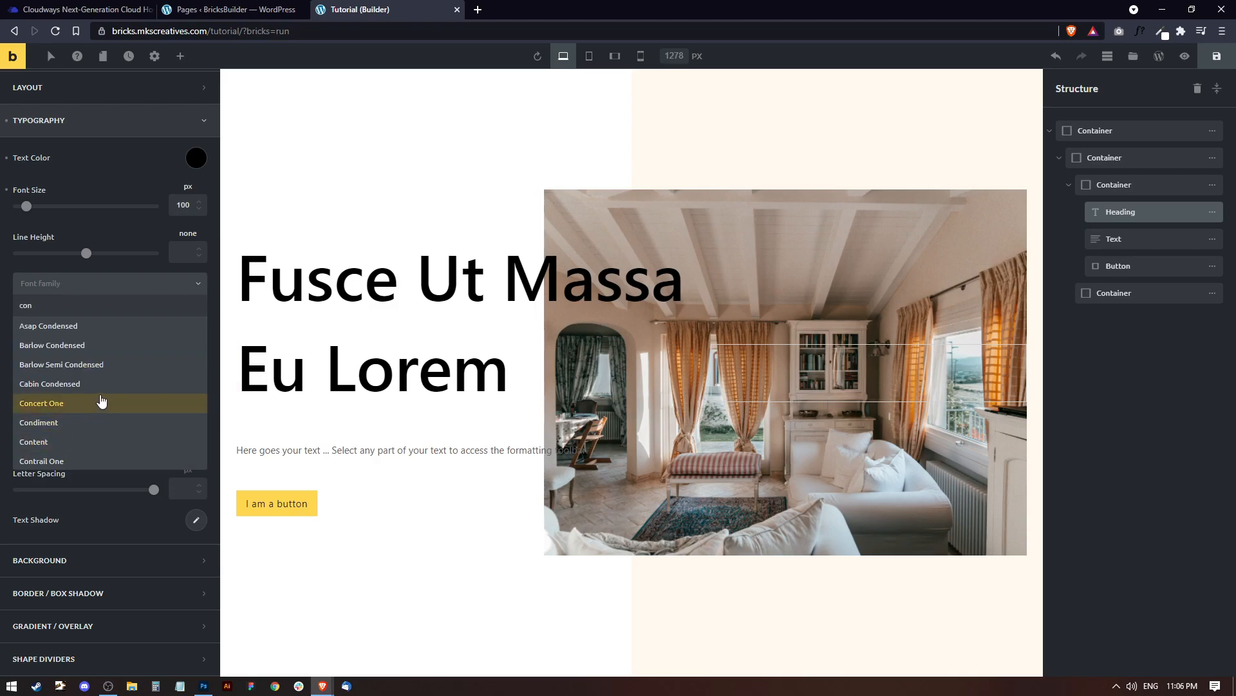
key("BackSpace")
type("r")
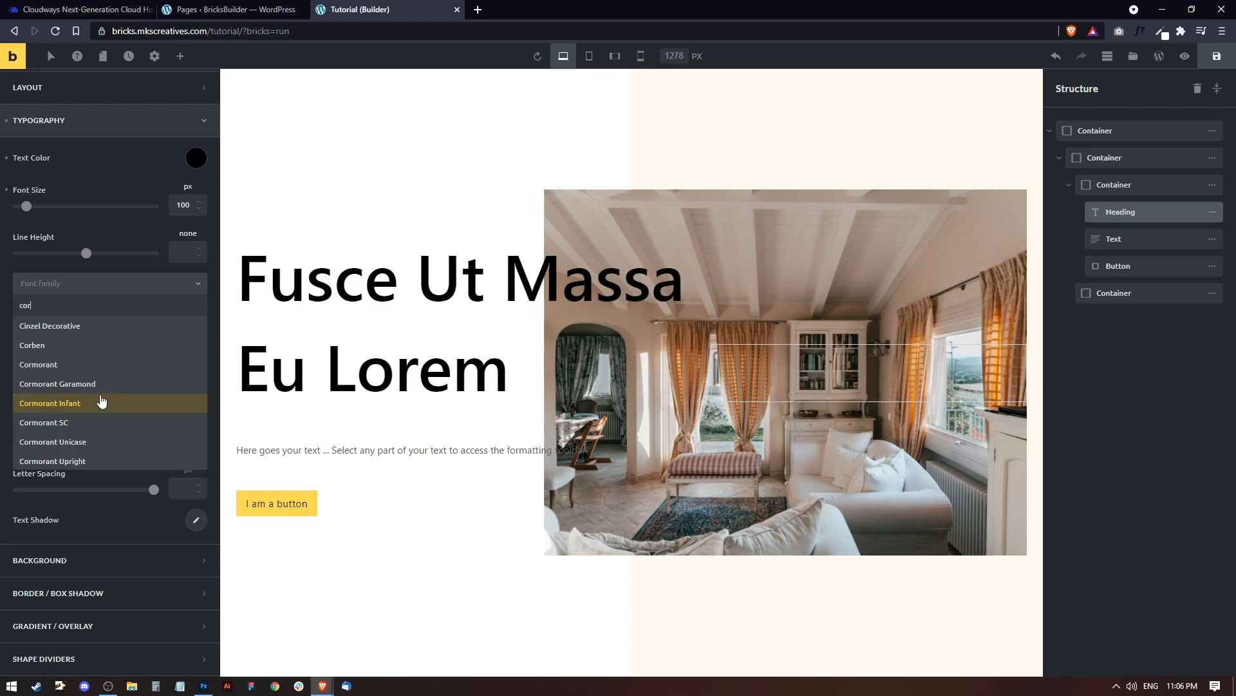
left_click(77, 365)
Step: Set the heading's font weight to 600 and its text transform to Capitalize
left_click(77, 314)
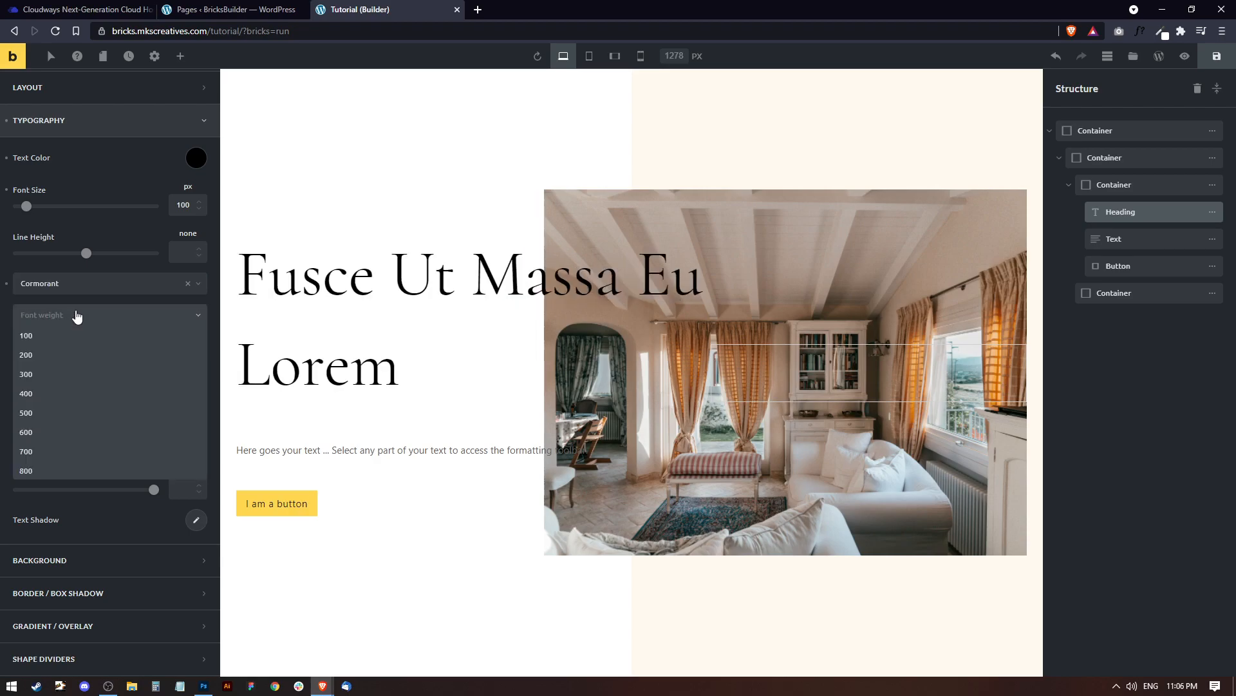
left_click(49, 413)
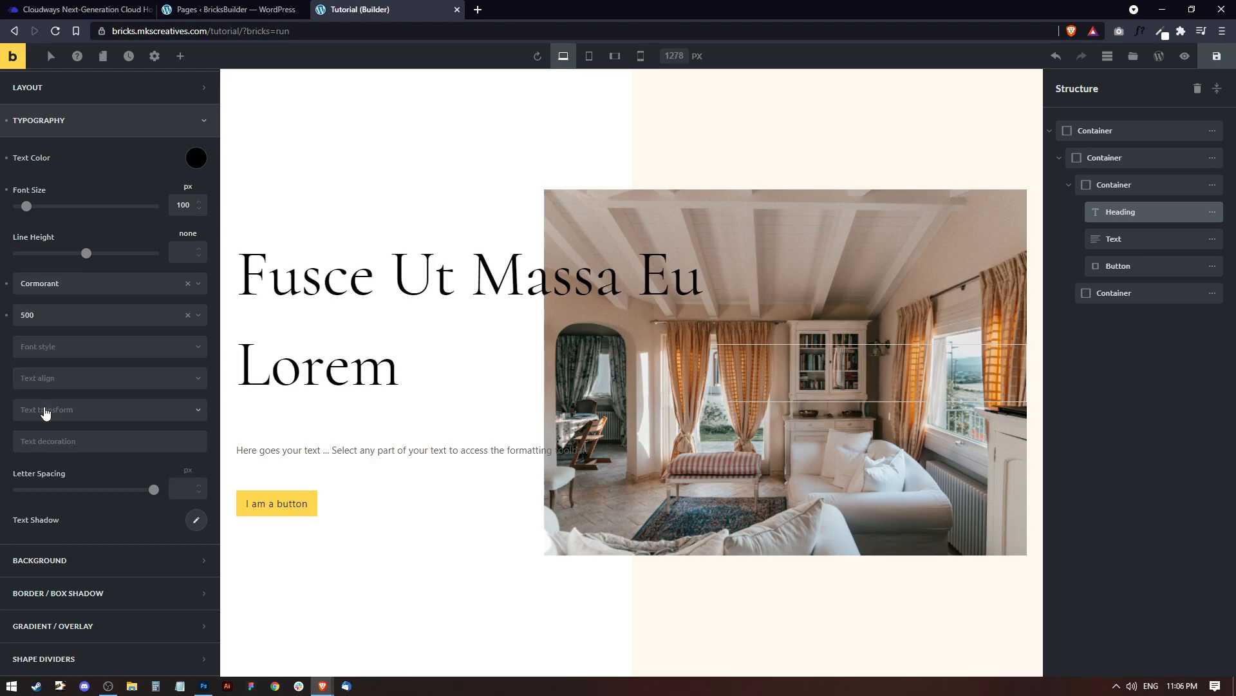
left_click(31, 322)
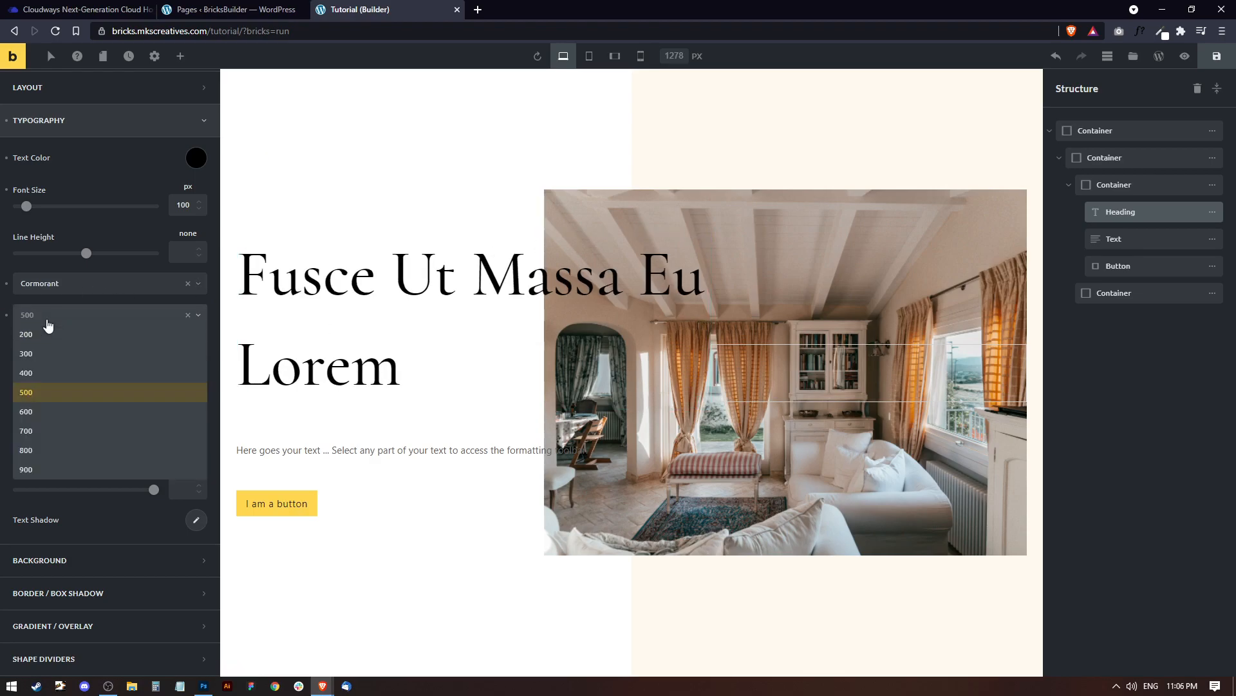
left_click(40, 435)
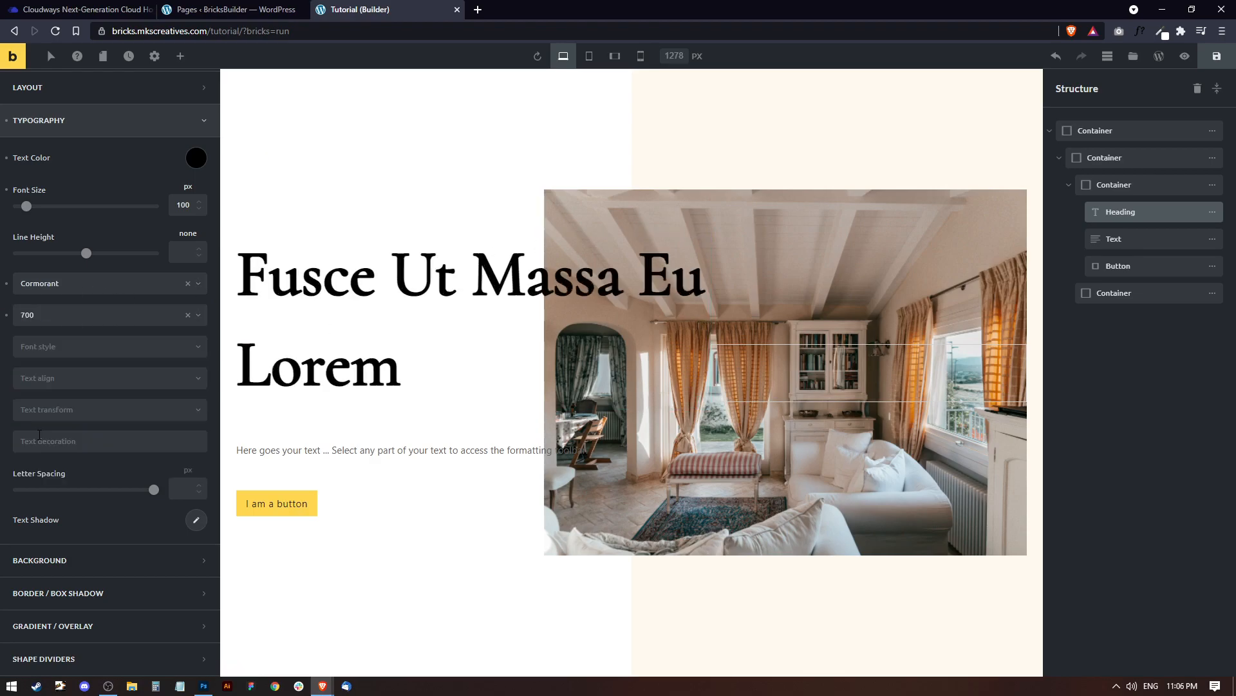
left_click(58, 324)
left_click(45, 396)
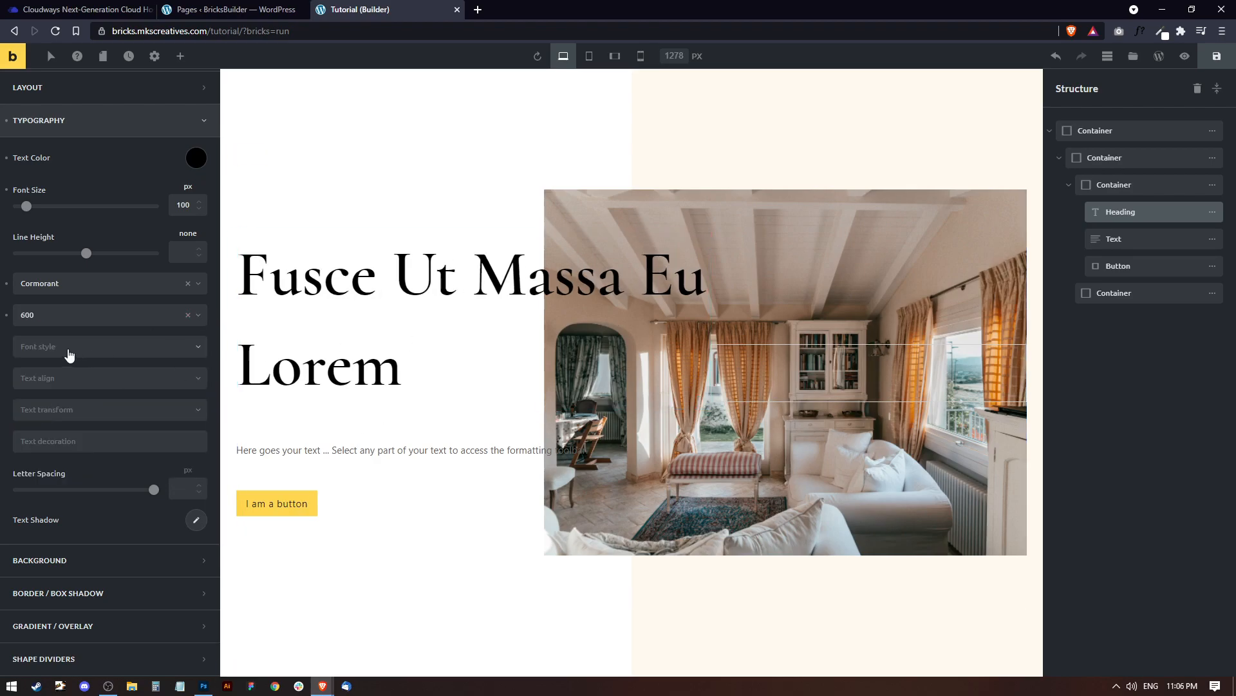
left_click(79, 417)
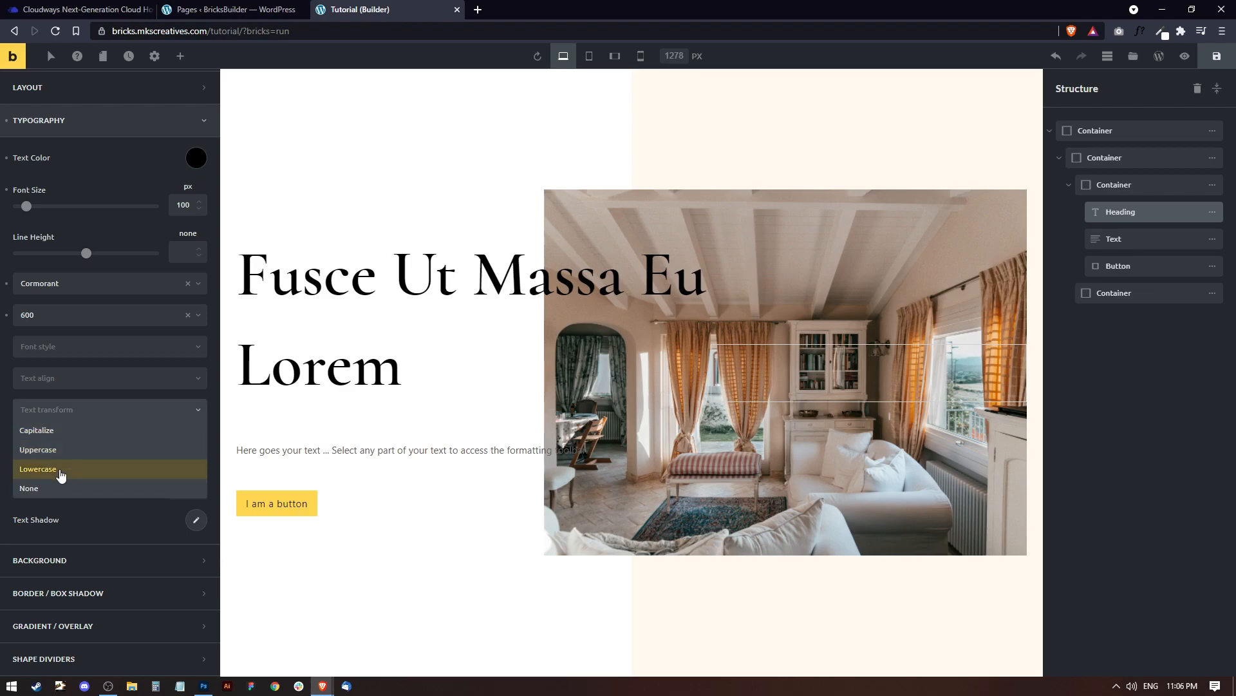
left_click(53, 427)
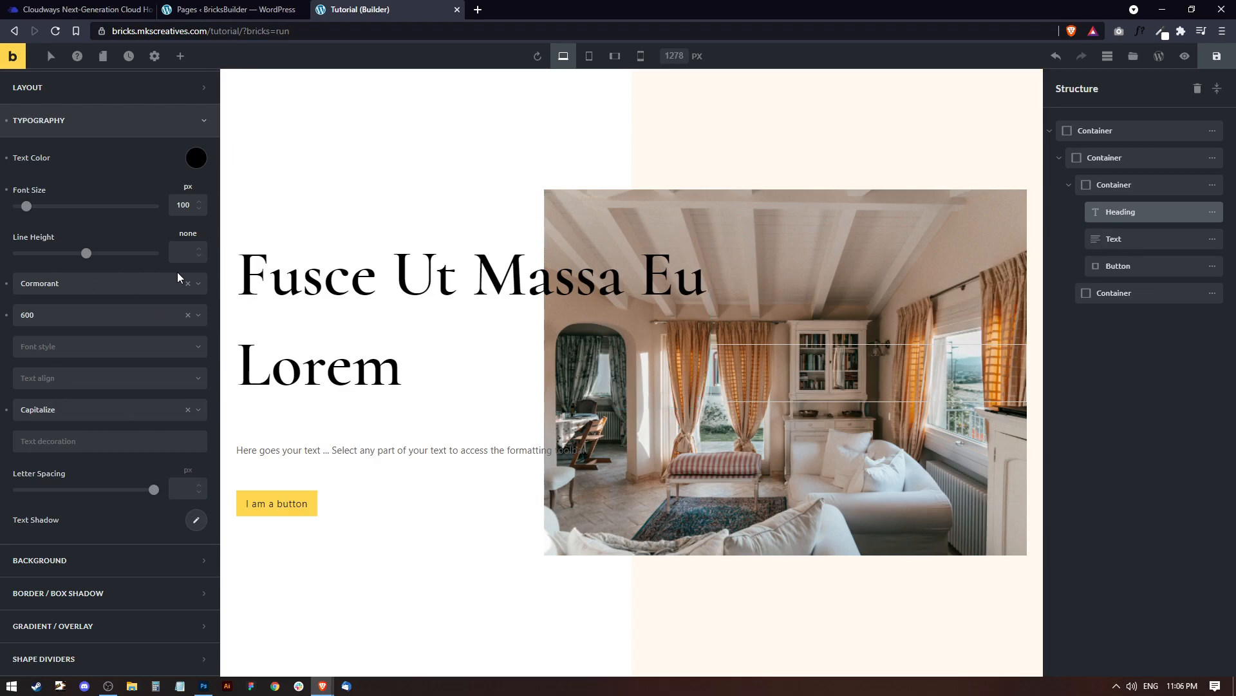
Step: Set the heading's line height to 0.9 em and increase its font size to 110 px
left_click(185, 256)
type("0.8")
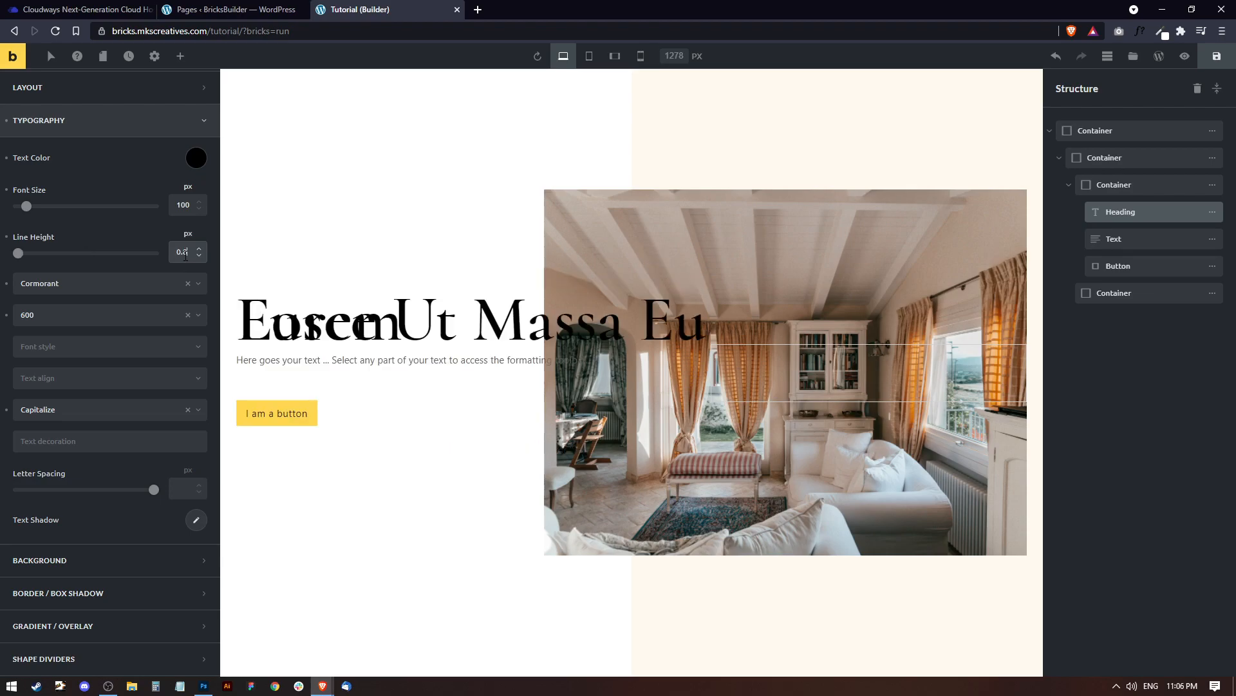
left_click(188, 233)
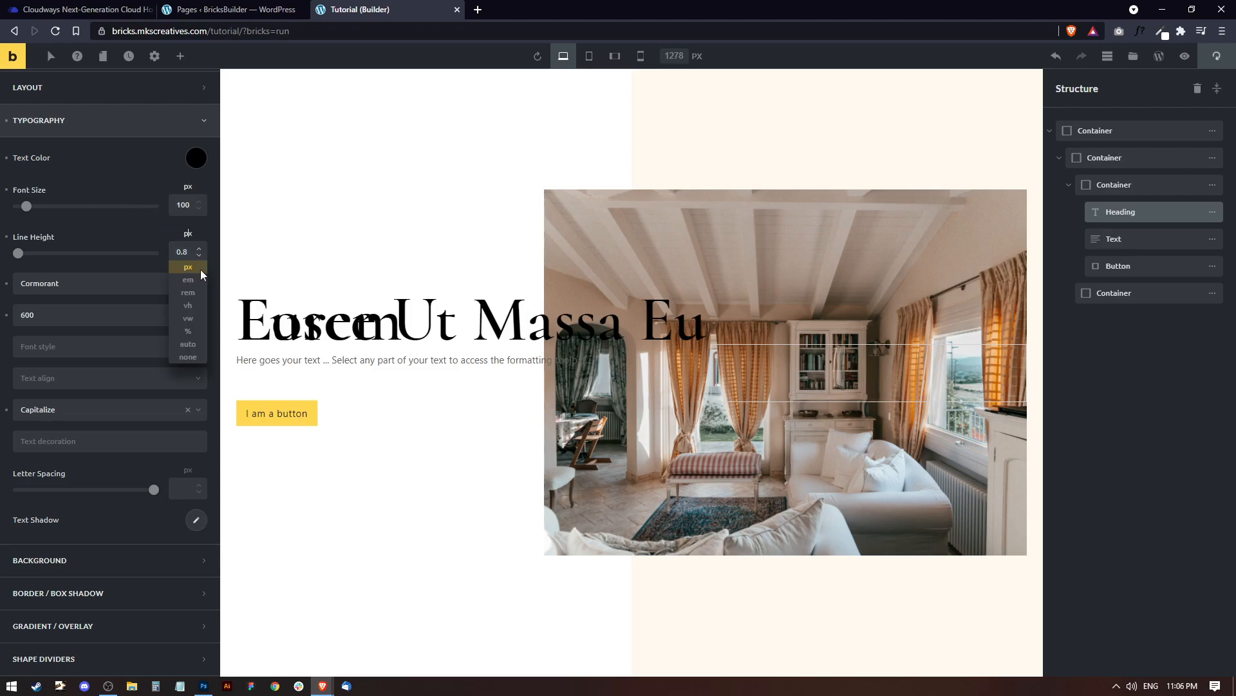
left_click(193, 281)
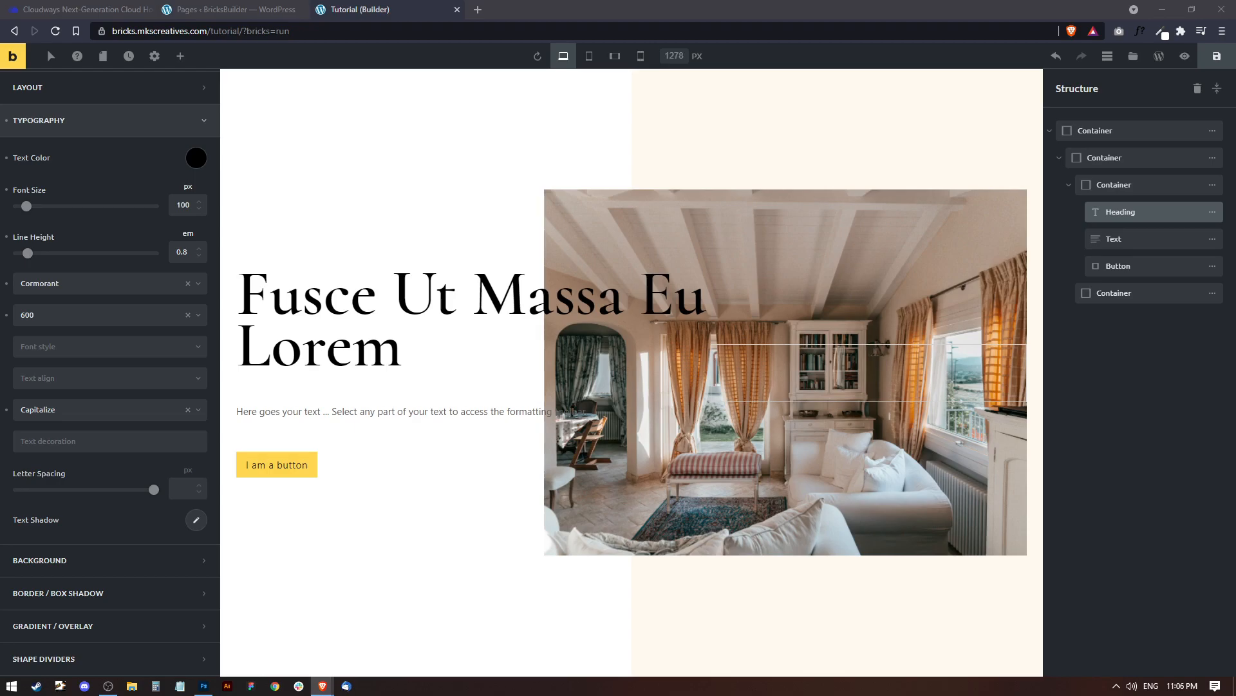
left_click(201, 250)
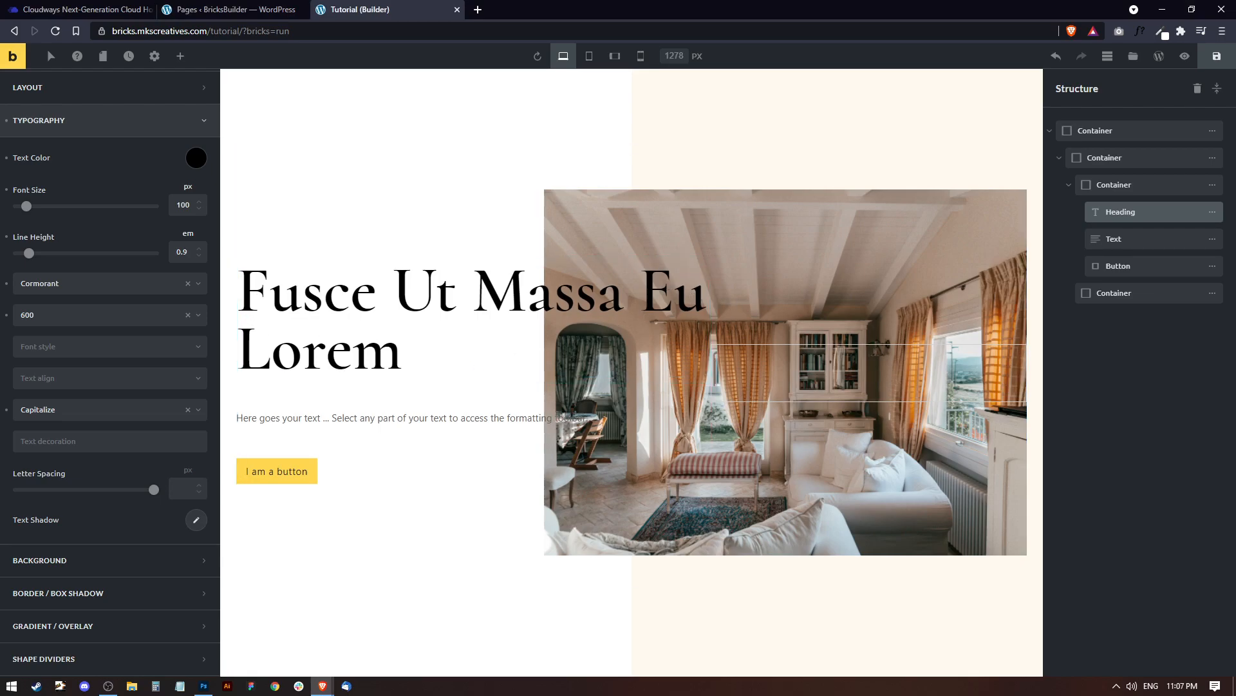
left_click(184, 204)
key("shift+Up")
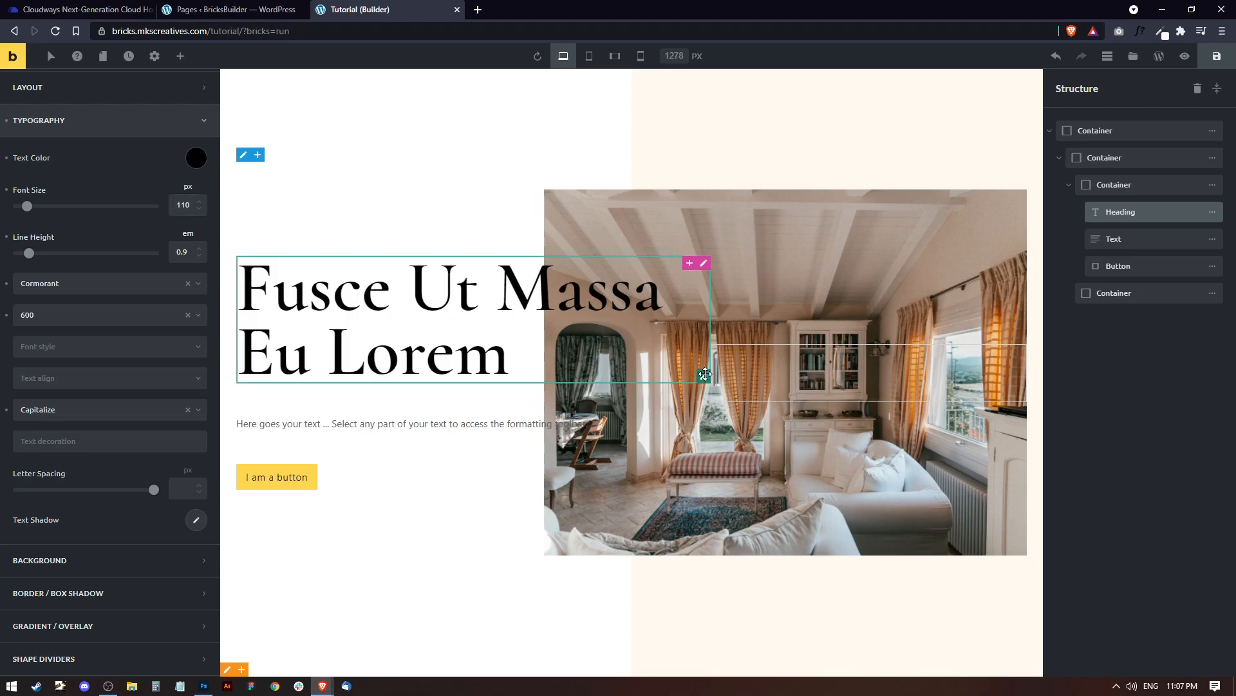
scroll(90, 168, "up", 2)
left_click(87, 219)
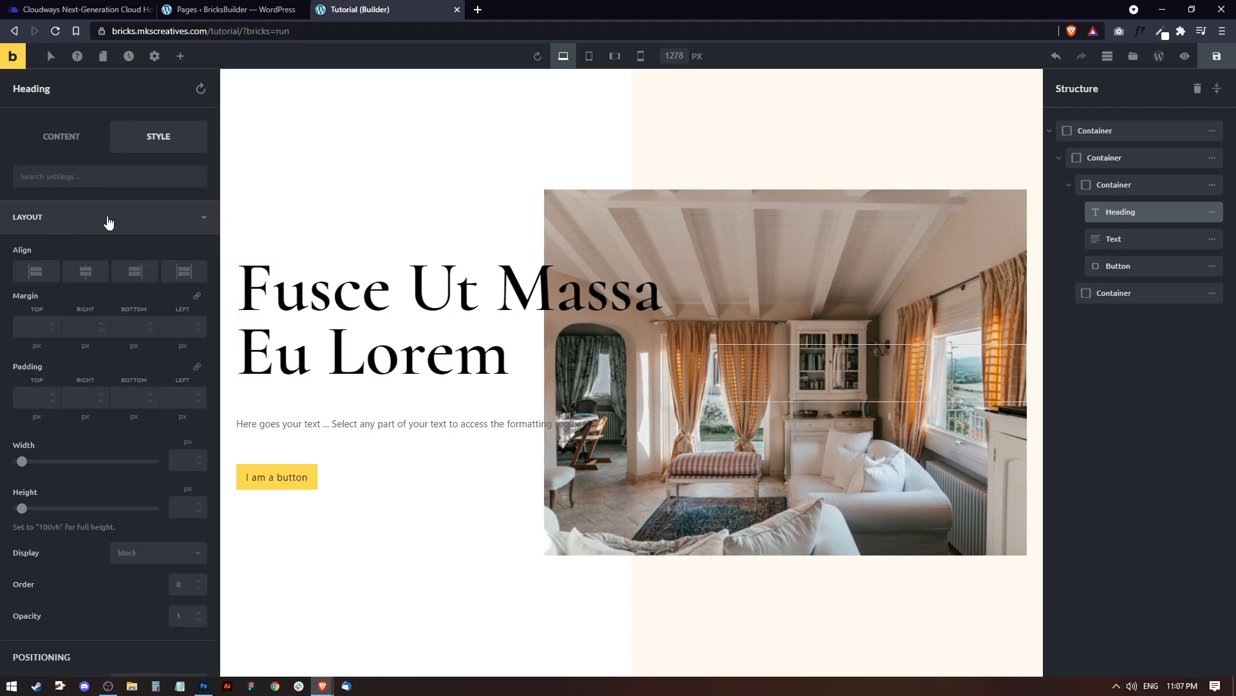
scroll(155, 450, "down", 2)
left_click_drag(22, 332, 84, 334)
double_click(205, 332)
key("BackSpace")
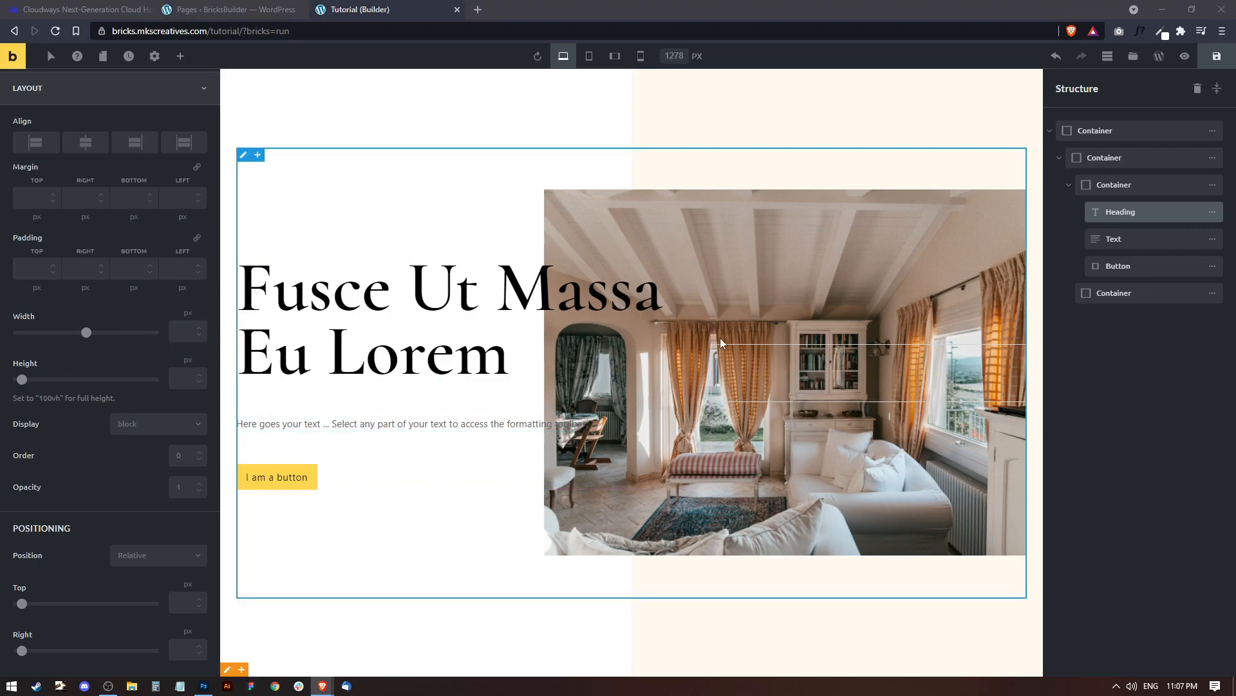
Step: Replace the text element's content with "Lorem ipsum dolor sit amet conse ctetur adipiscing elit."
left_click(332, 424)
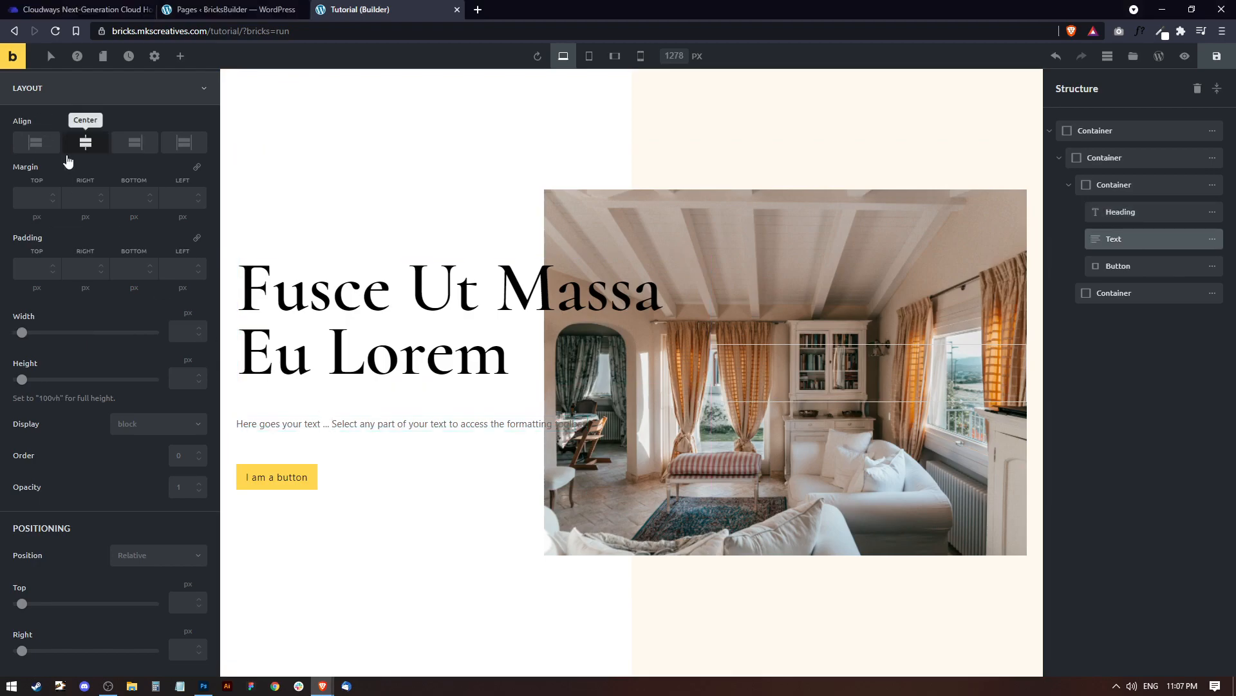
left_click(58, 137)
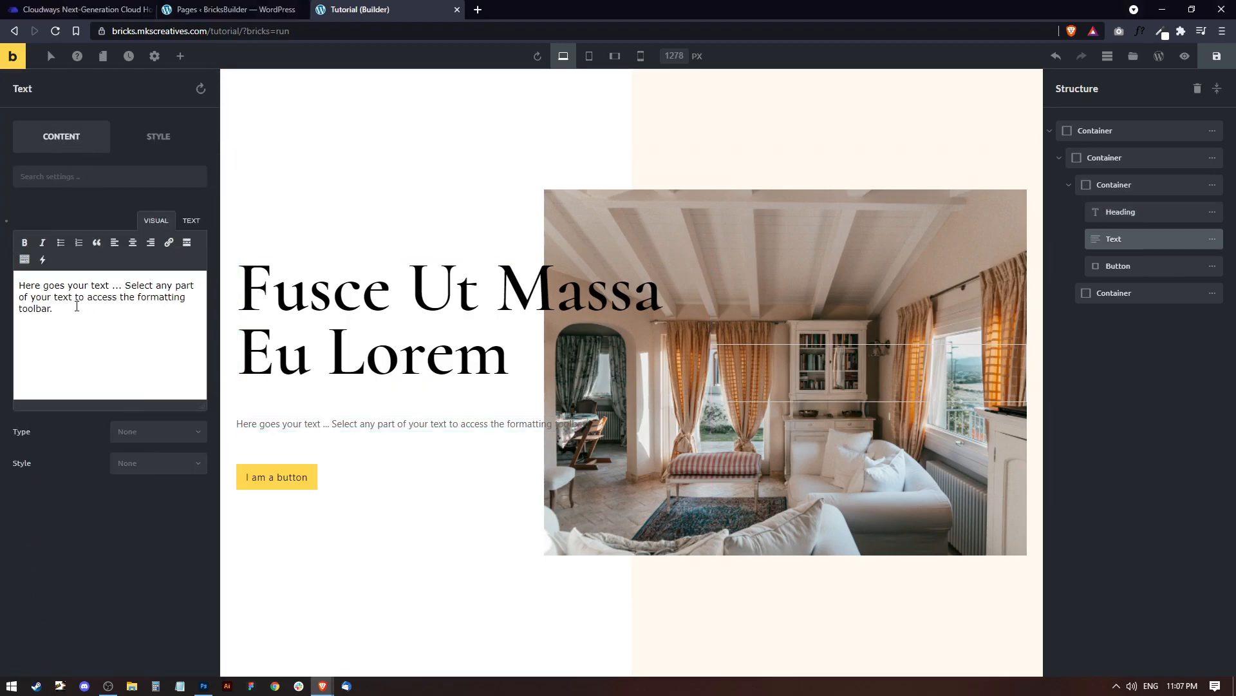
key("ctrl+a")
type("Lorem ipsum dolor sit amet conse ctetur adipiscing elit.")
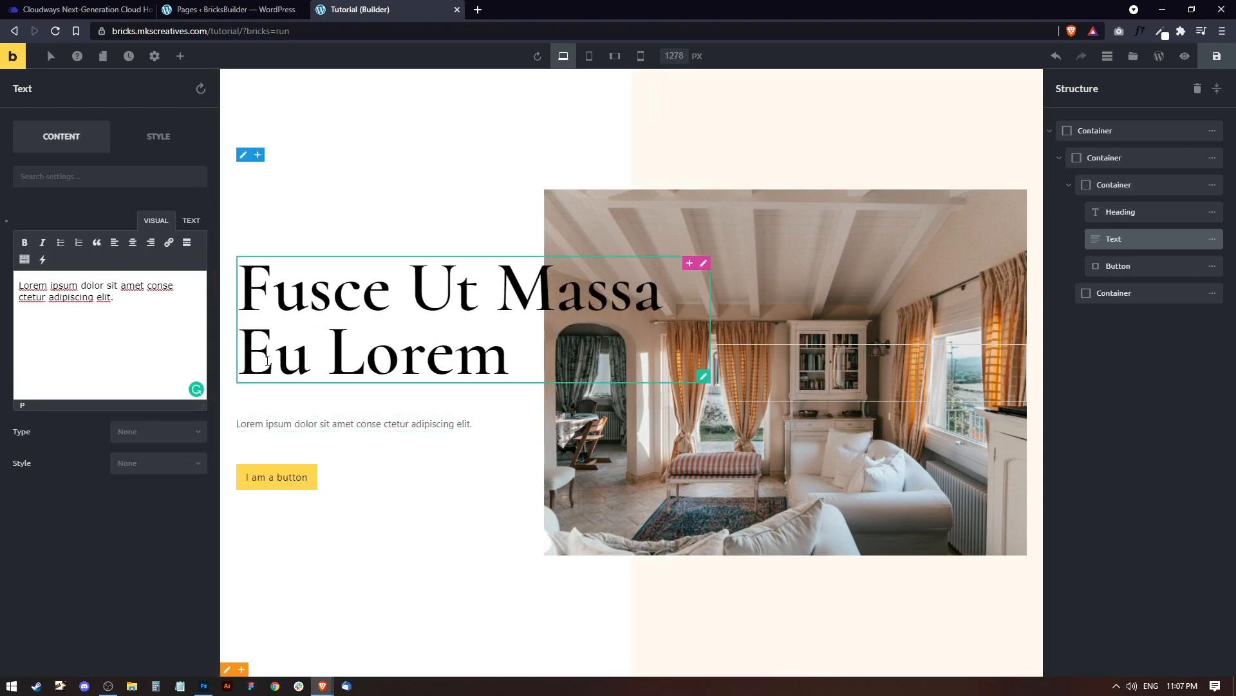
Step: Set the text element's font size to 20 px in its typography settings
left_click(159, 137)
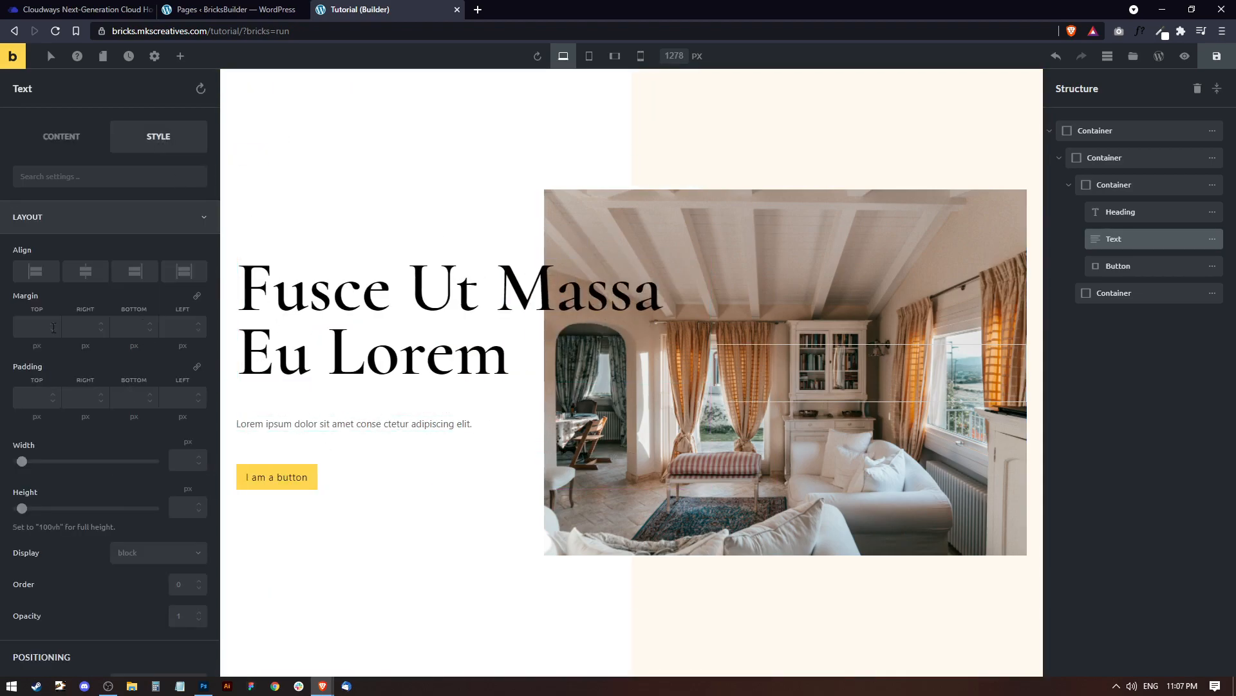
scroll(91, 433, "down", 5)
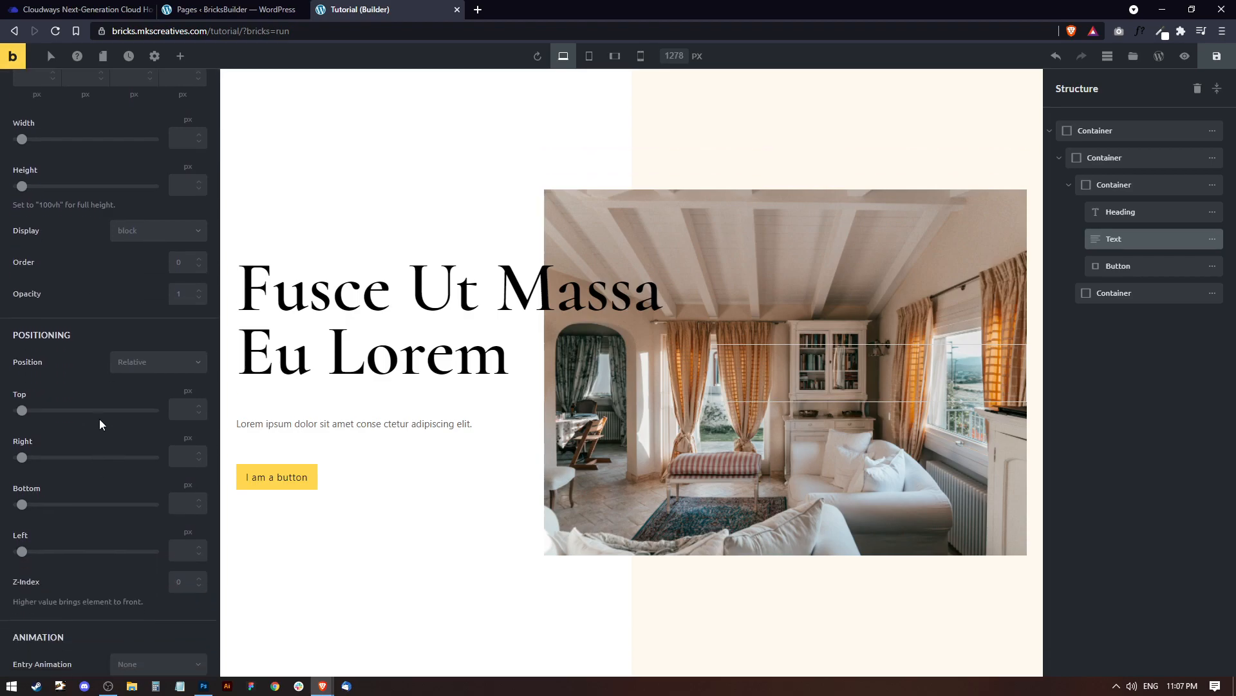
scroll(99, 419, "down", 2)
scroll(96, 456, "down", 2)
left_click(92, 459)
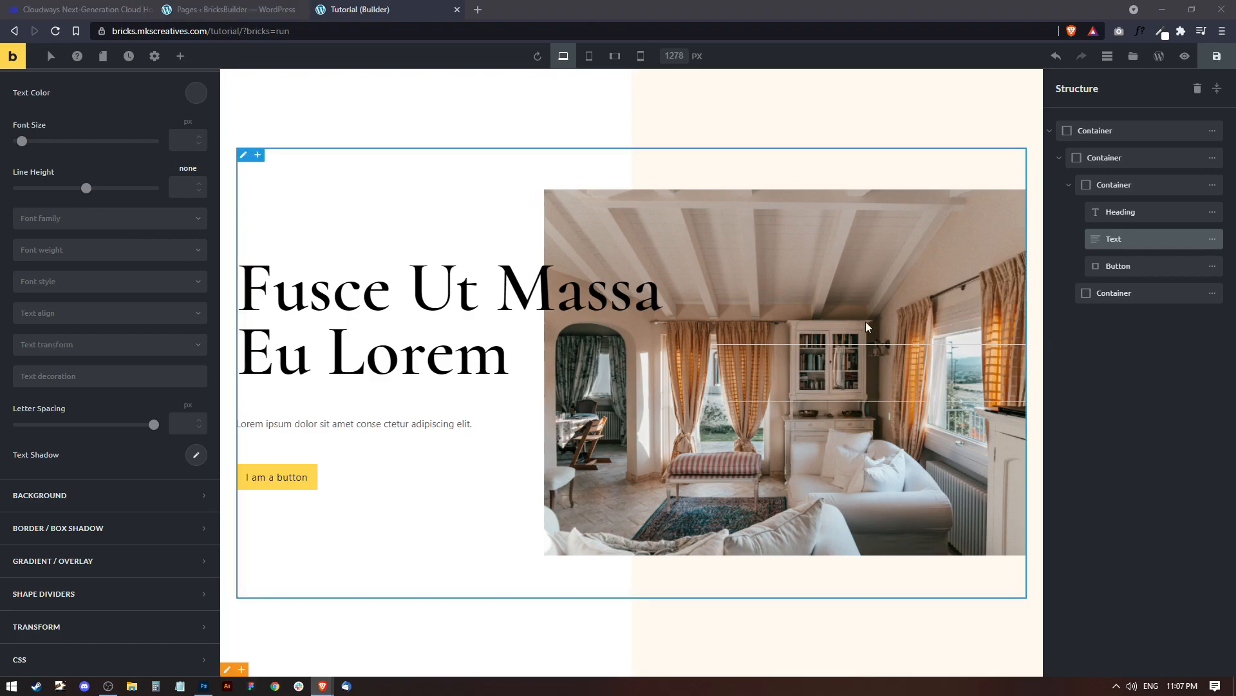
left_click(184, 141)
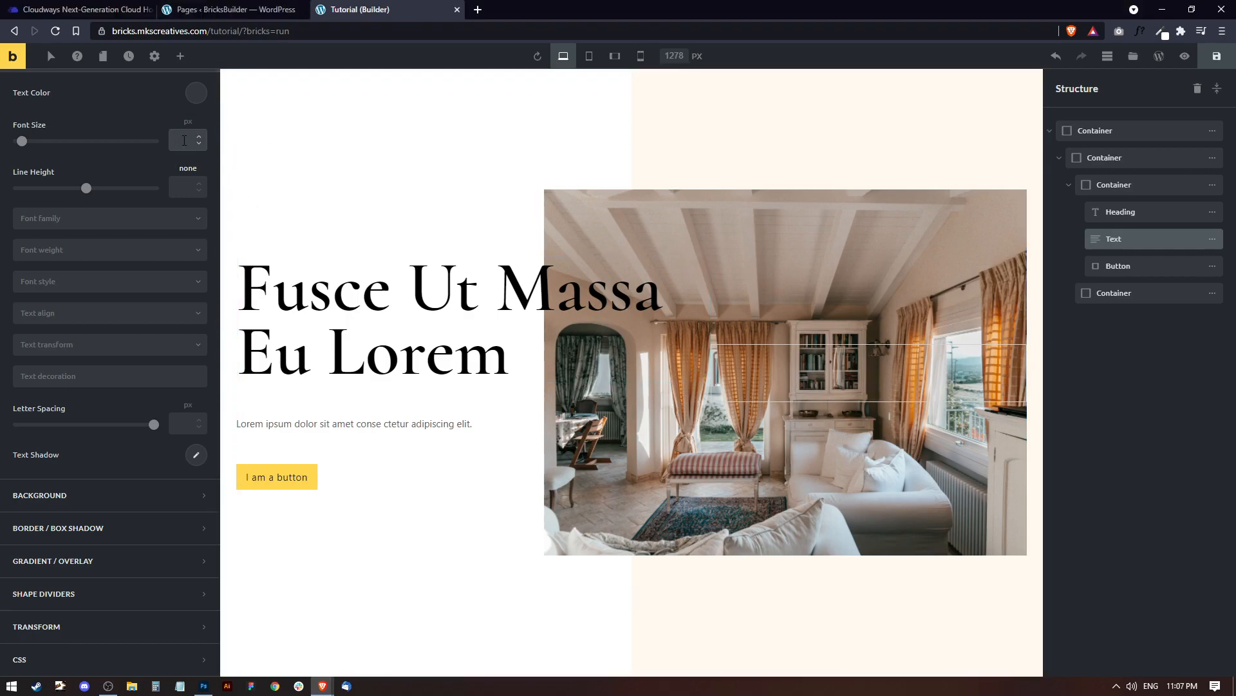
type("20")
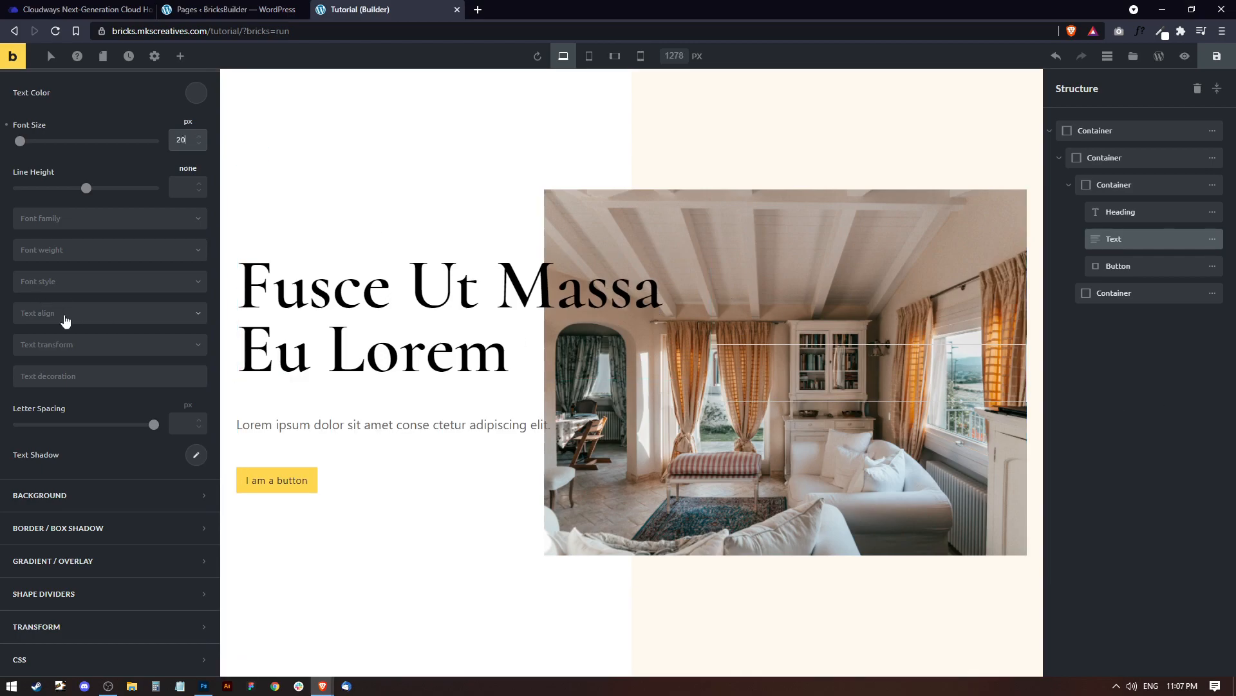
Step: Set the text element's line height to 1.8 em
left_click(181, 184)
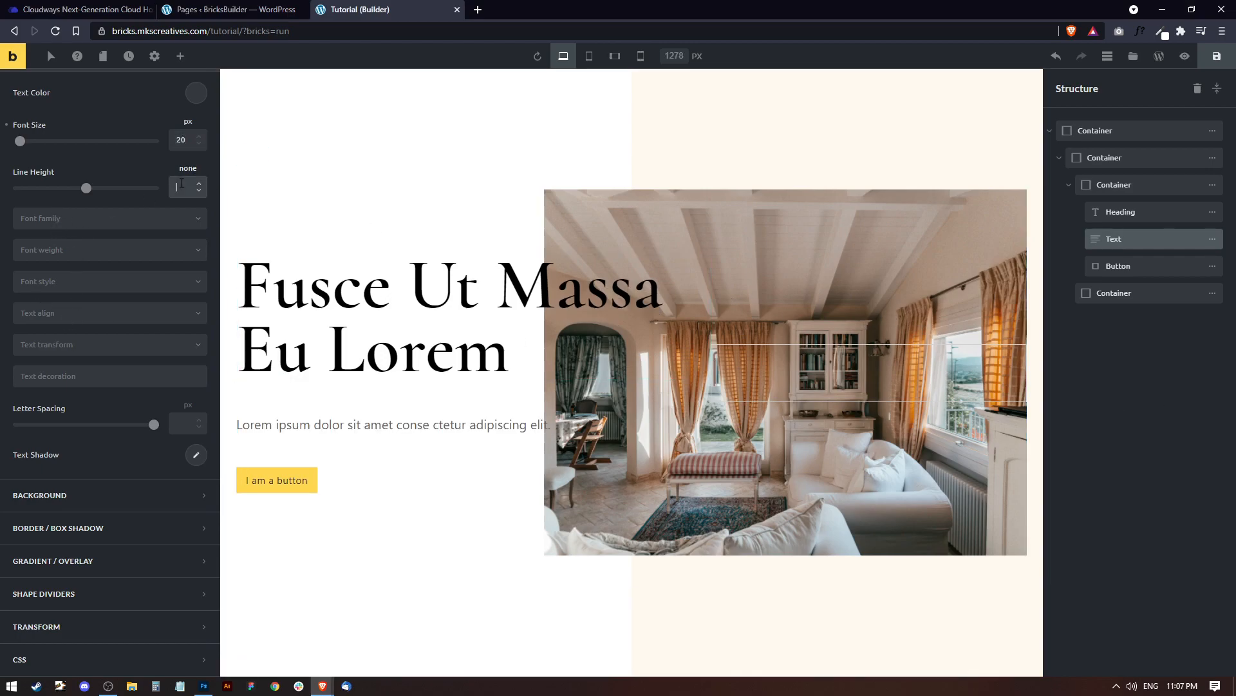
left_click(188, 168)
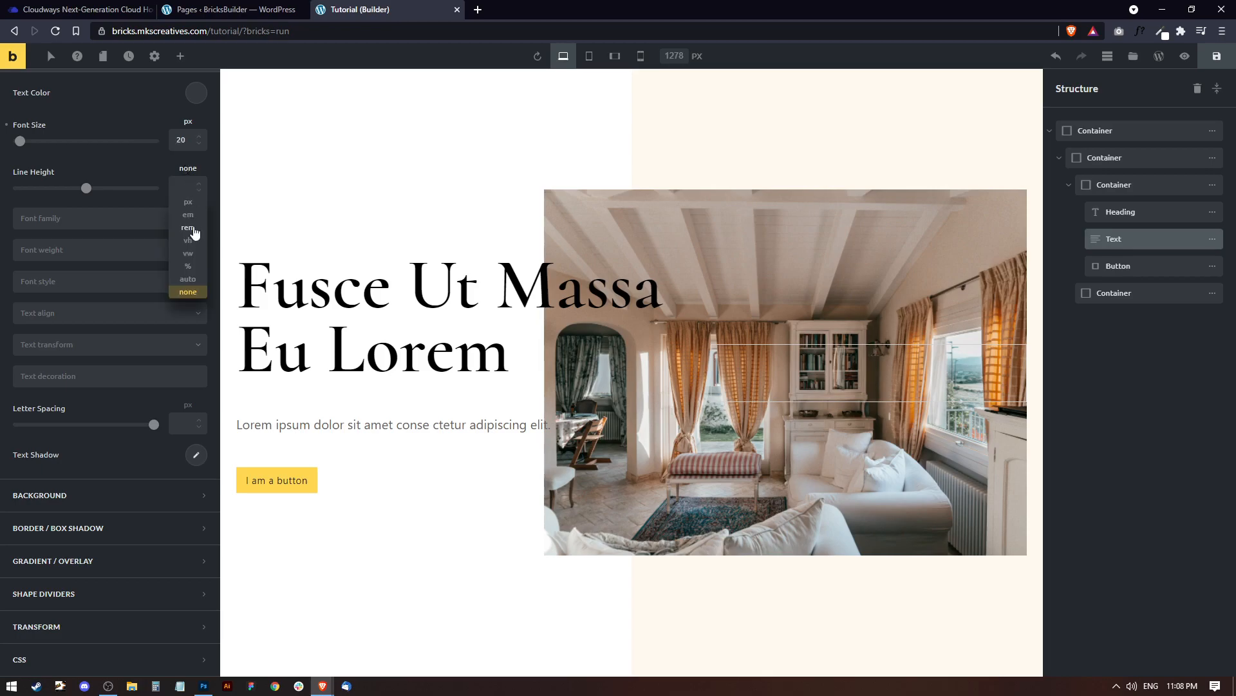
left_click(191, 215)
left_click(185, 185)
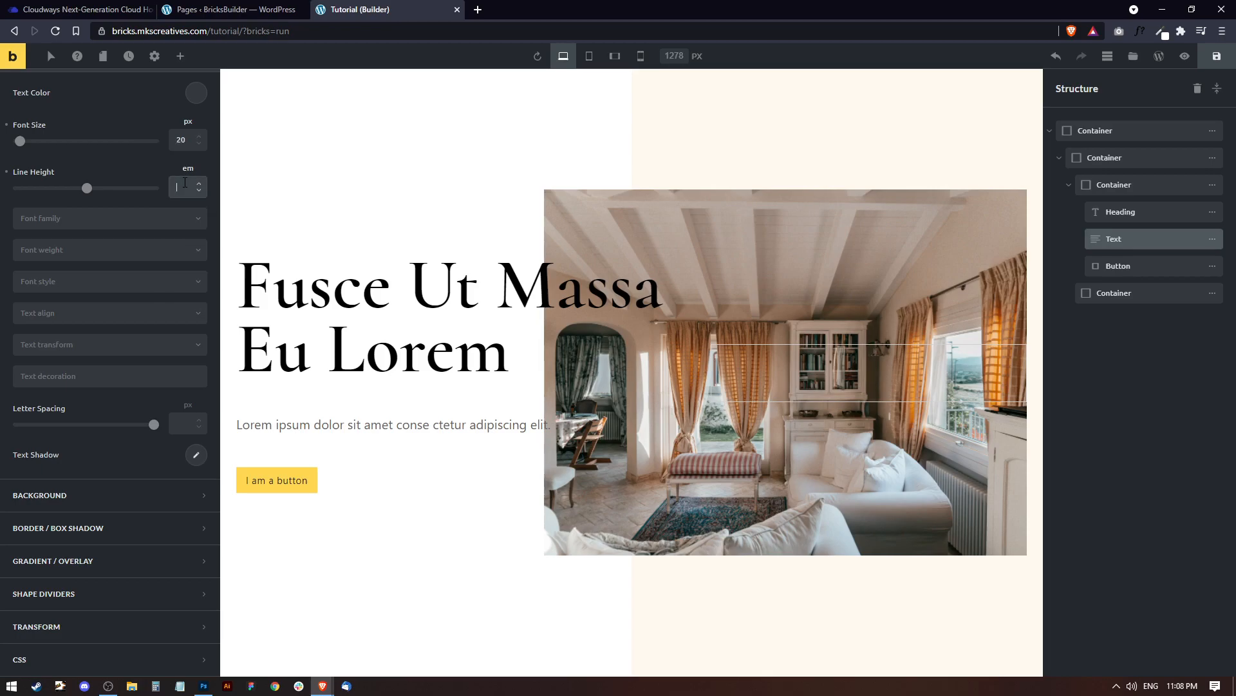
type("1.2")
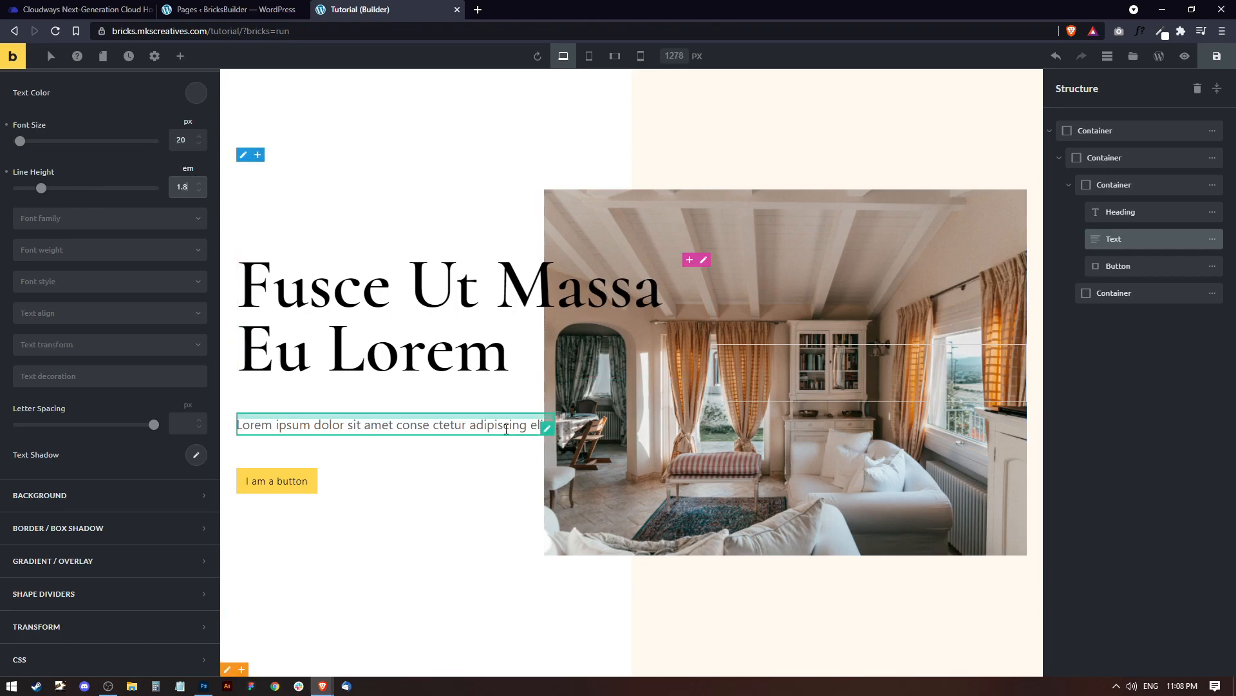
Step: Set the text element's font family to Lustria and its font weight to 400
left_click(80, 223)
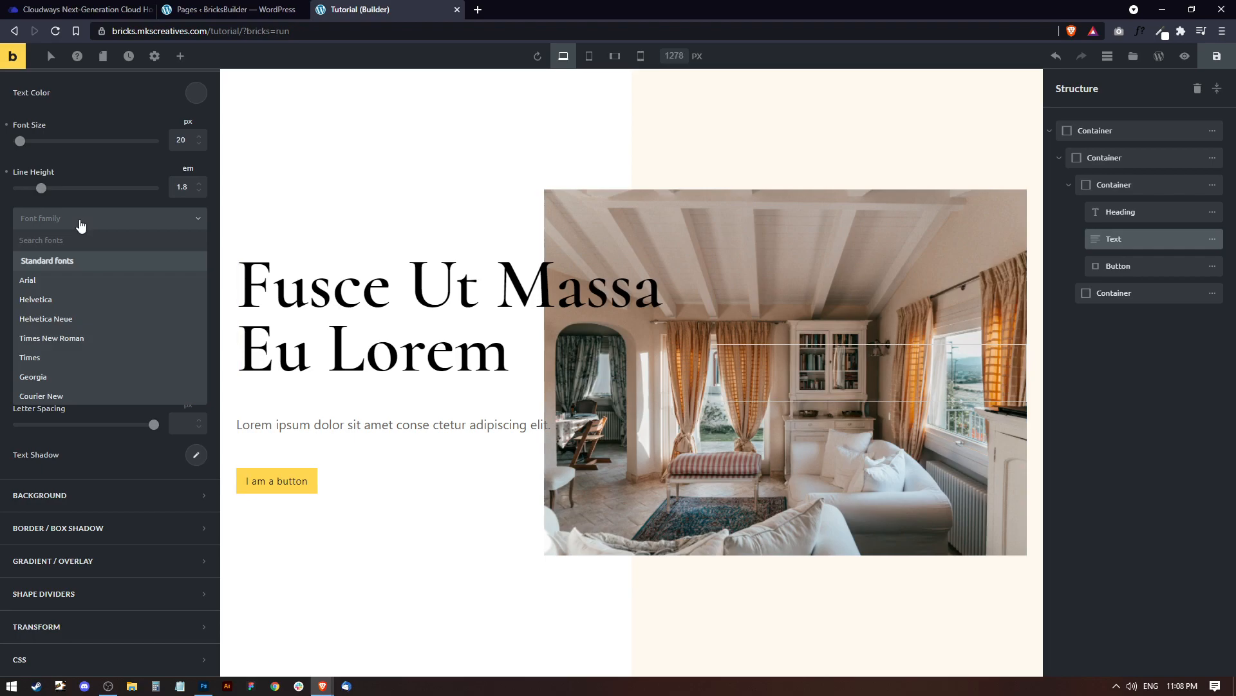
type("Lustria")
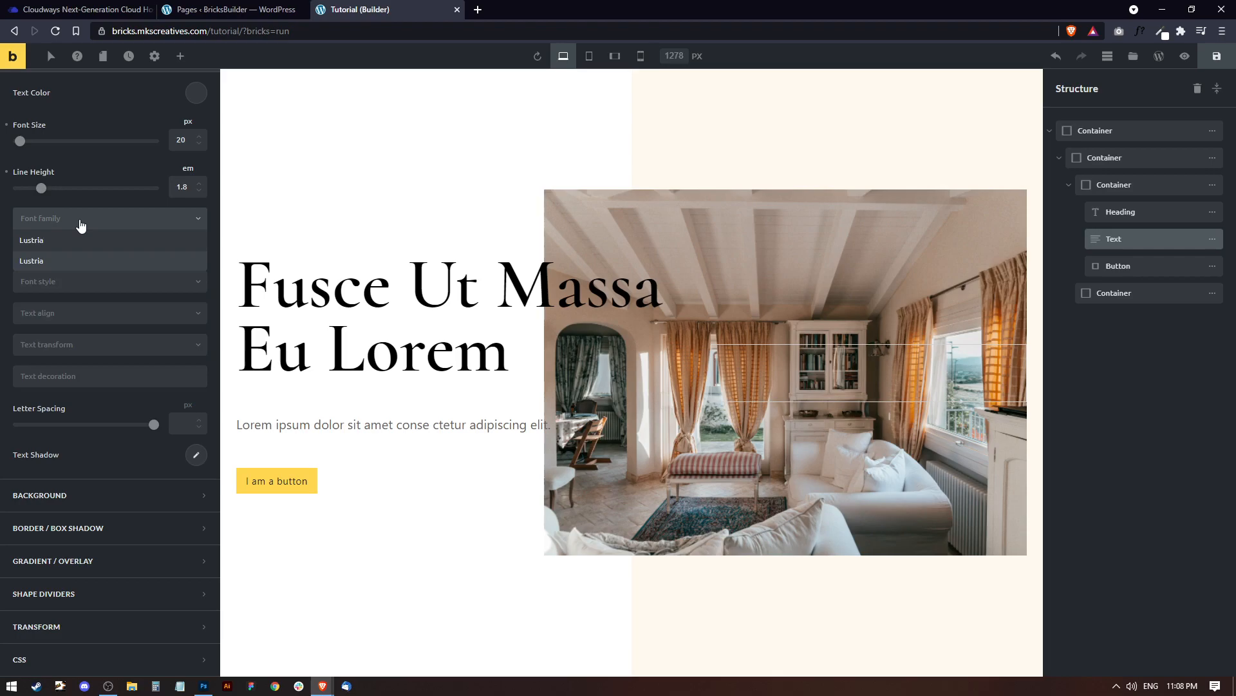
left_click(29, 261)
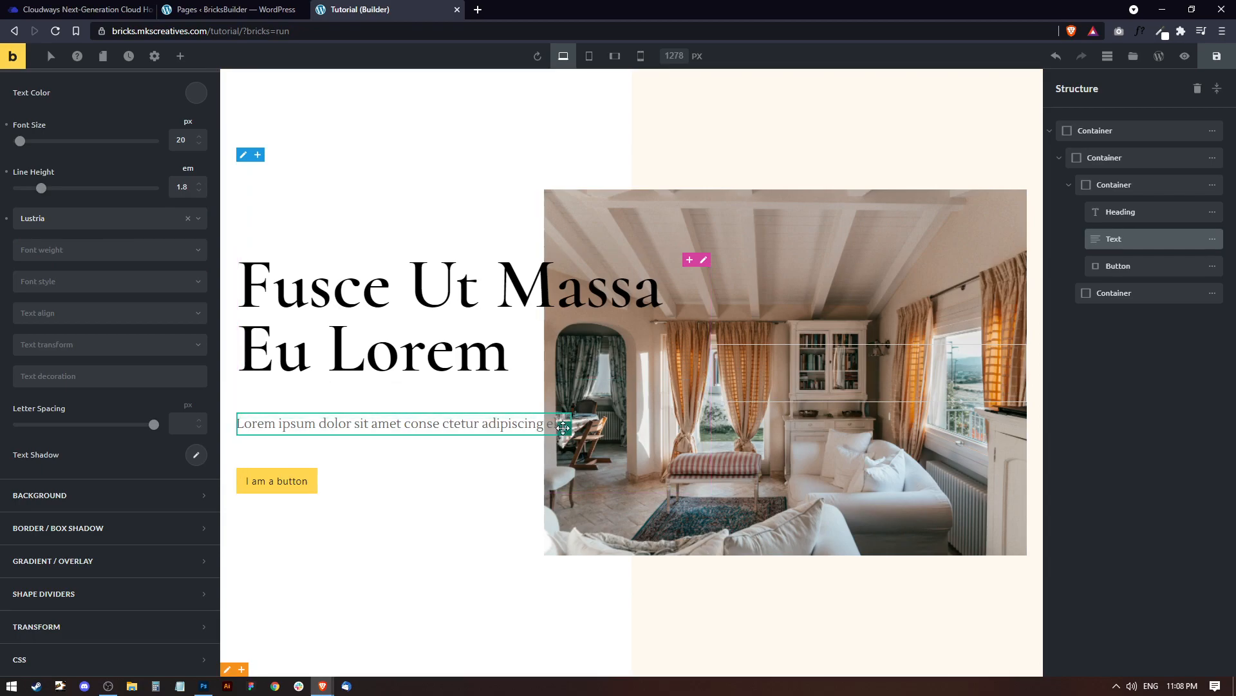
left_click(65, 257)
left_click(48, 330)
Step: Set the text element's layout width to 350 px after trying 250 px
scroll(149, 161, "up", 3)
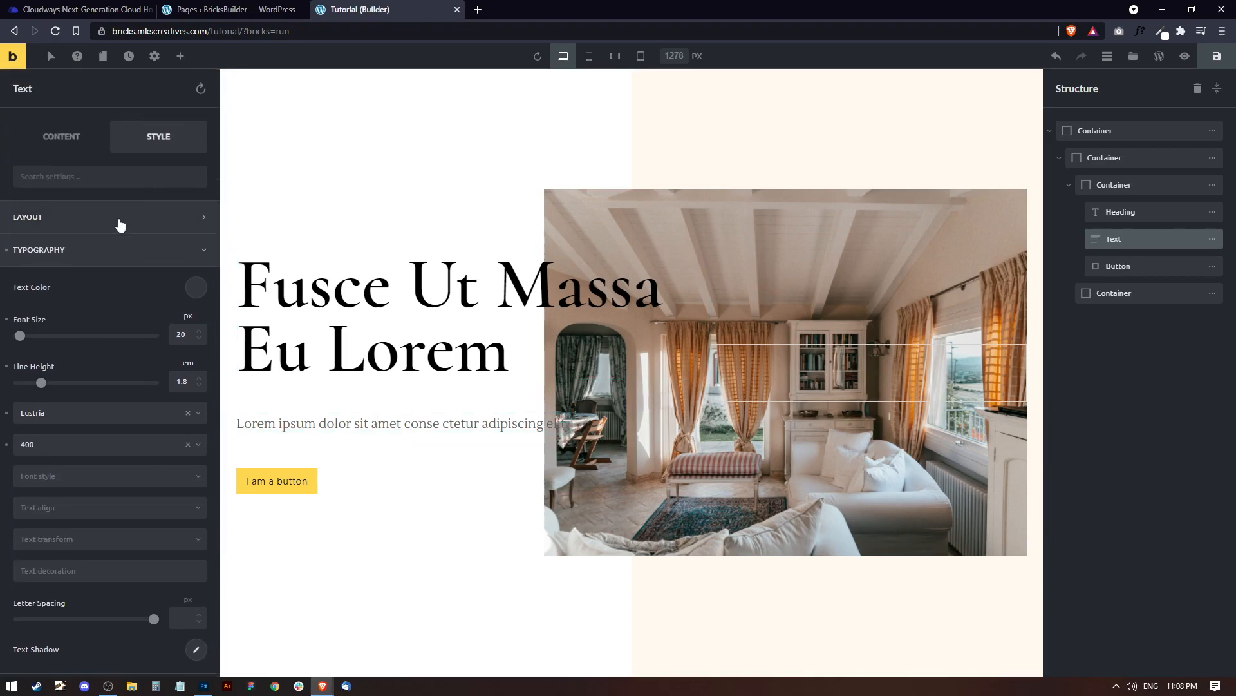
left_click(119, 219)
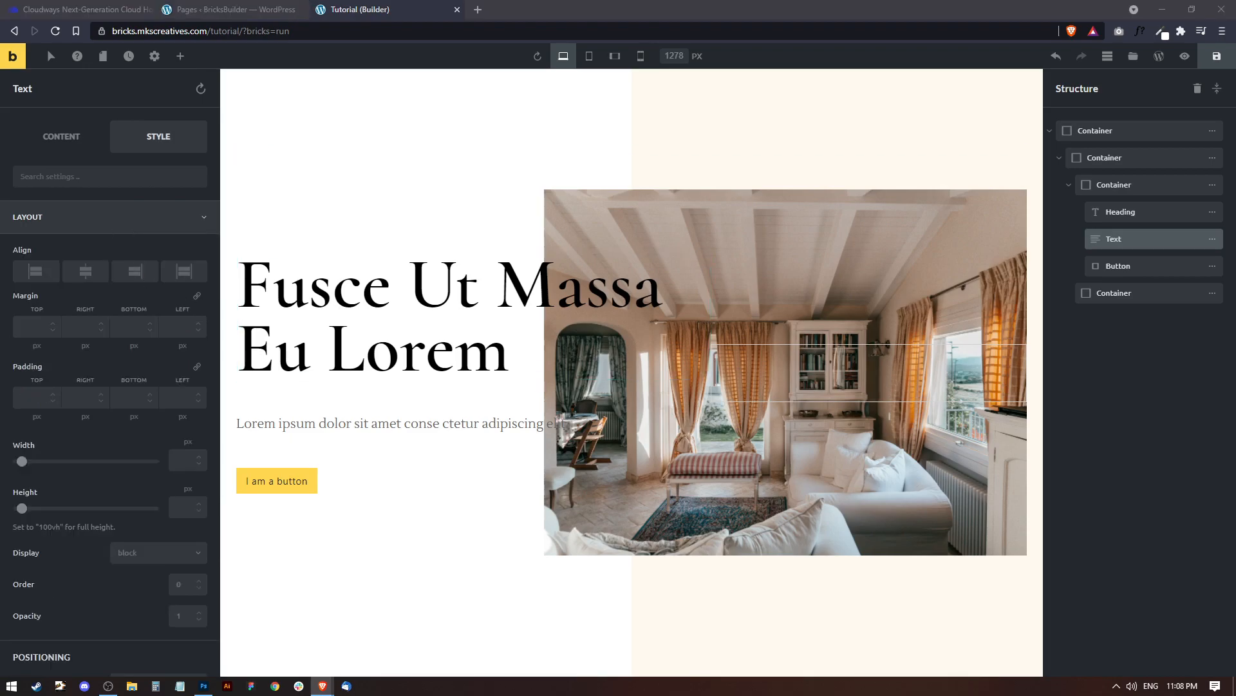
left_click(181, 456)
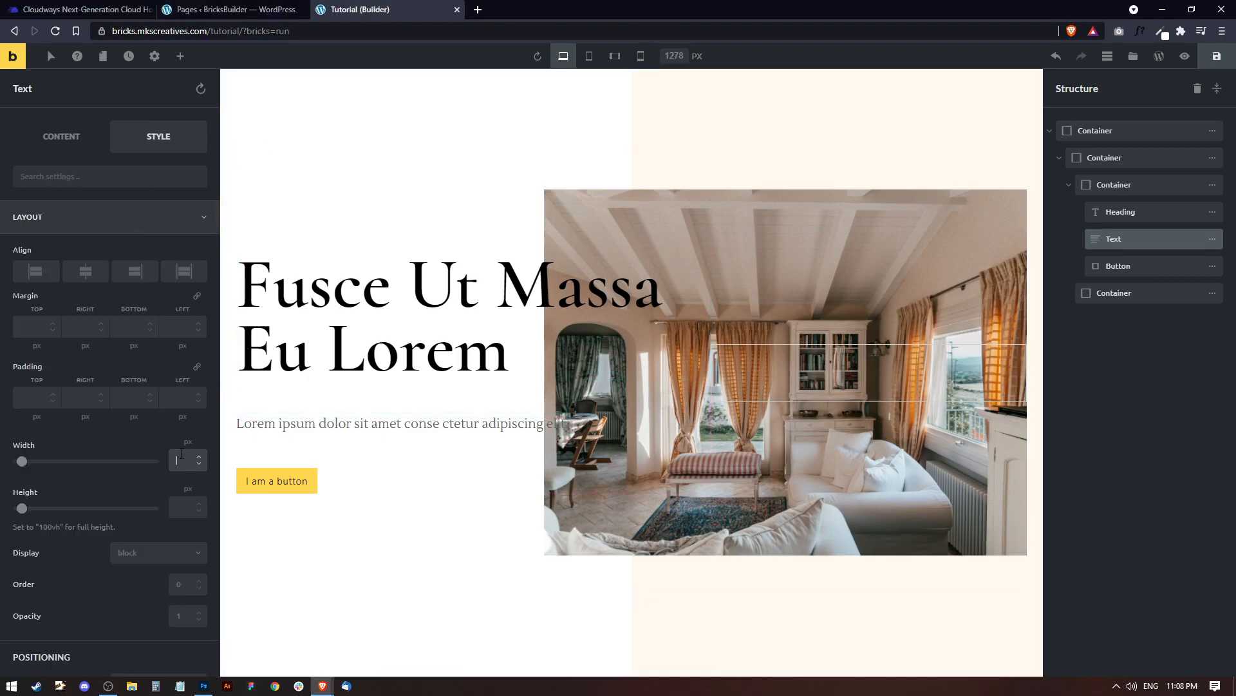
type("250")
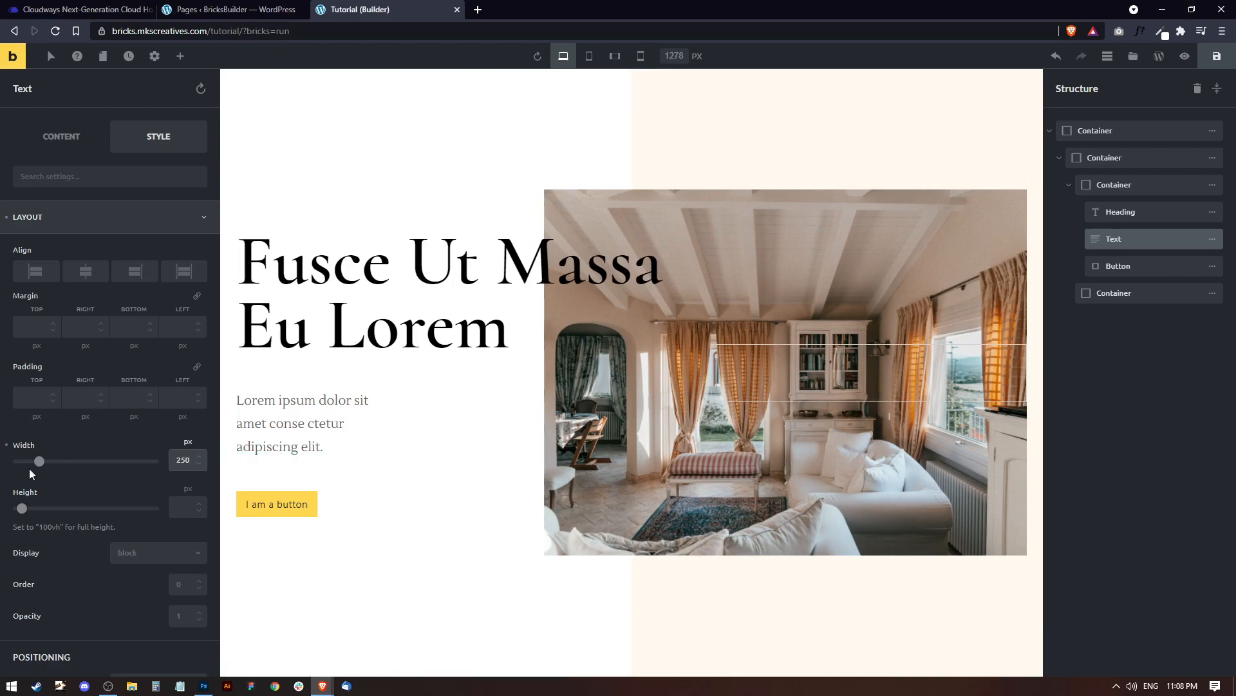
double_click(179, 459)
type("350")
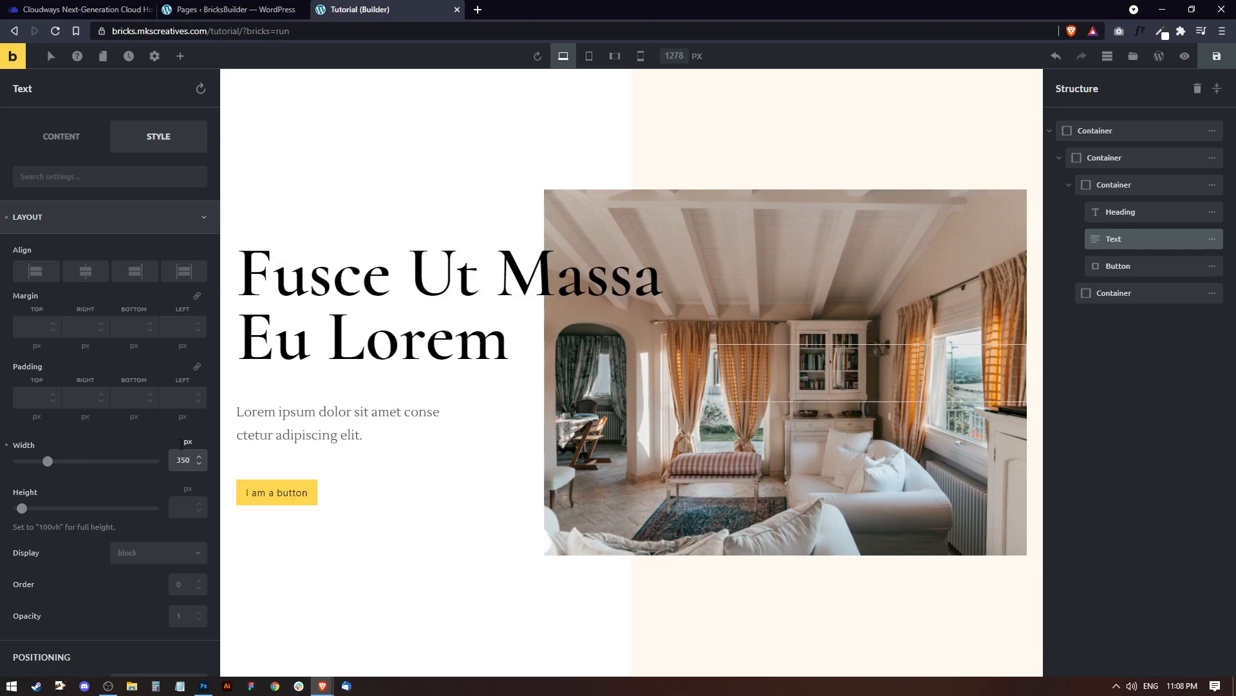
Step: Change the size of the button below the text to Large
left_click(311, 501)
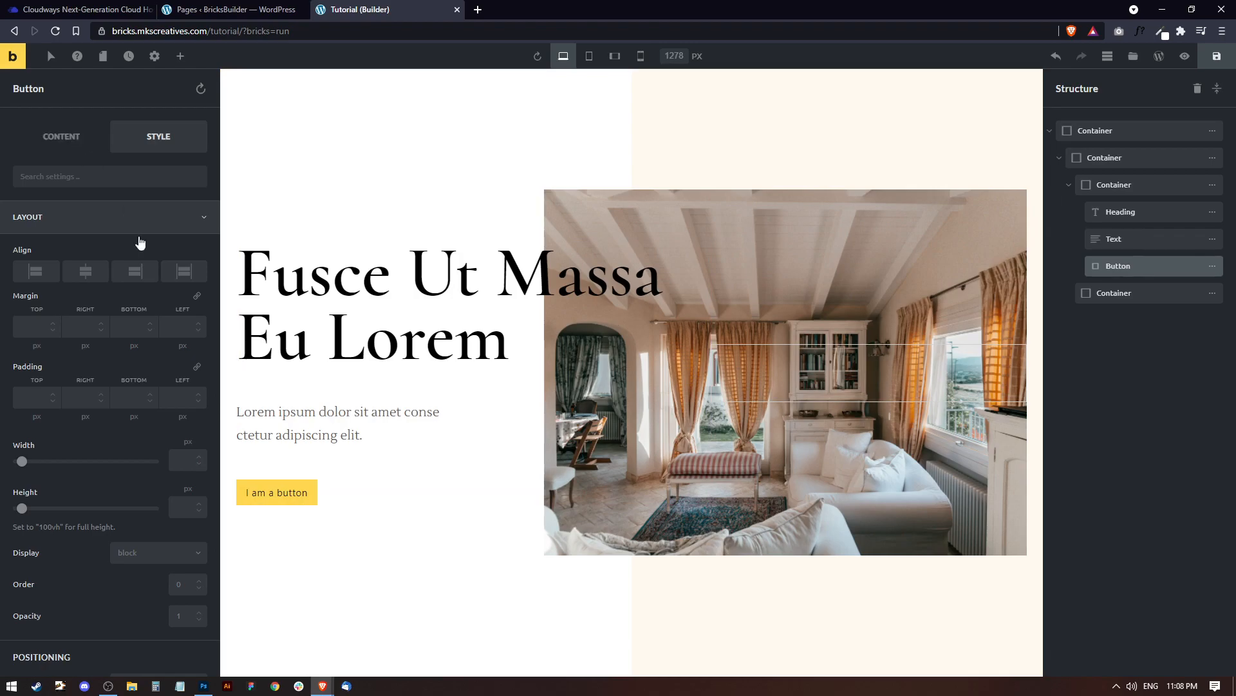
scroll(149, 400, "down", 3)
scroll(143, 330, "up", 2)
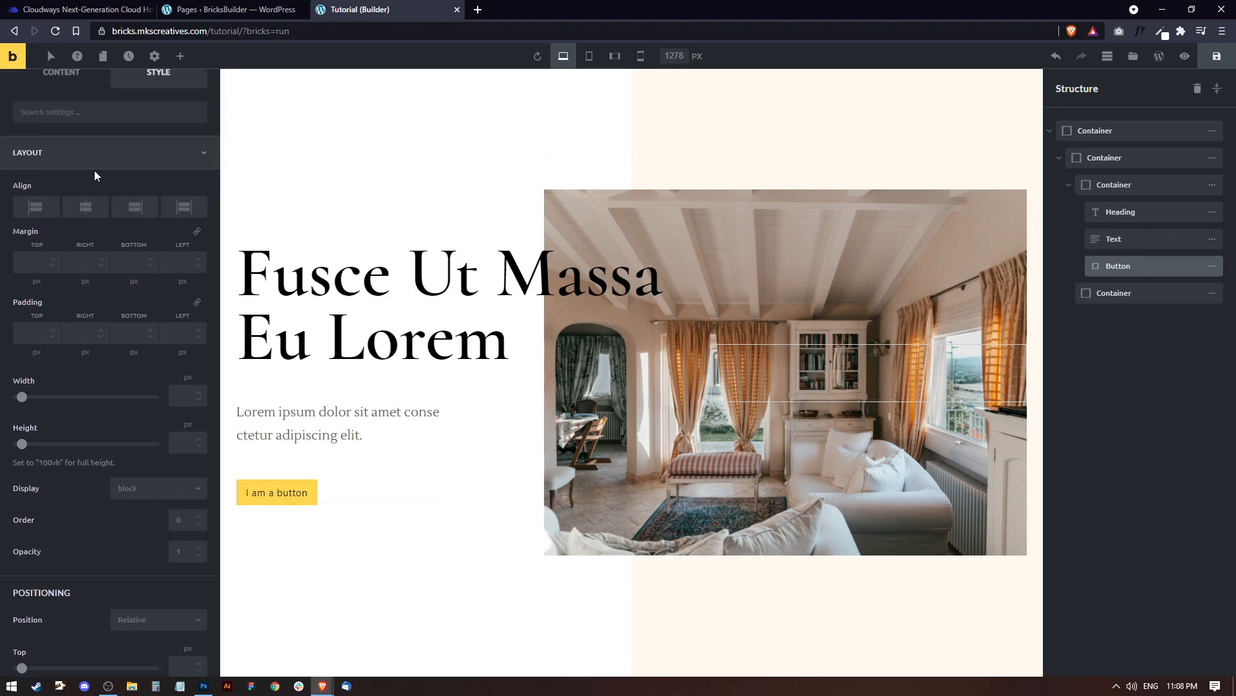
left_click(59, 76)
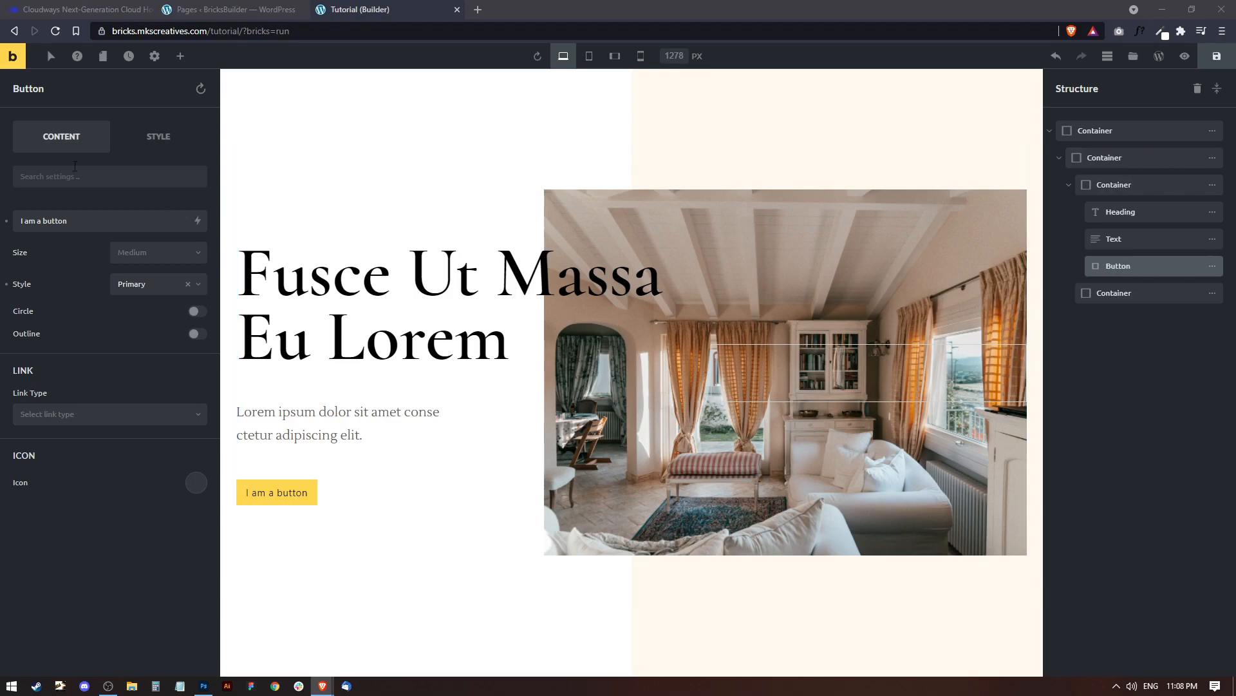
left_click(138, 253)
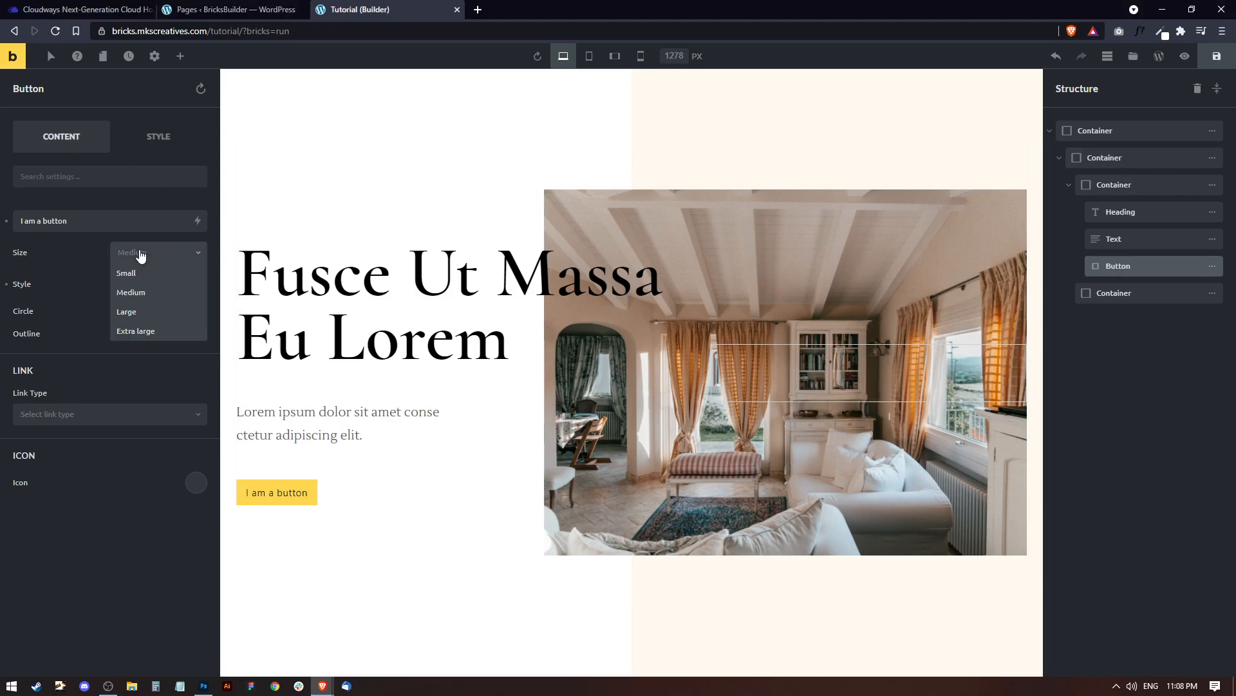
left_click(142, 313)
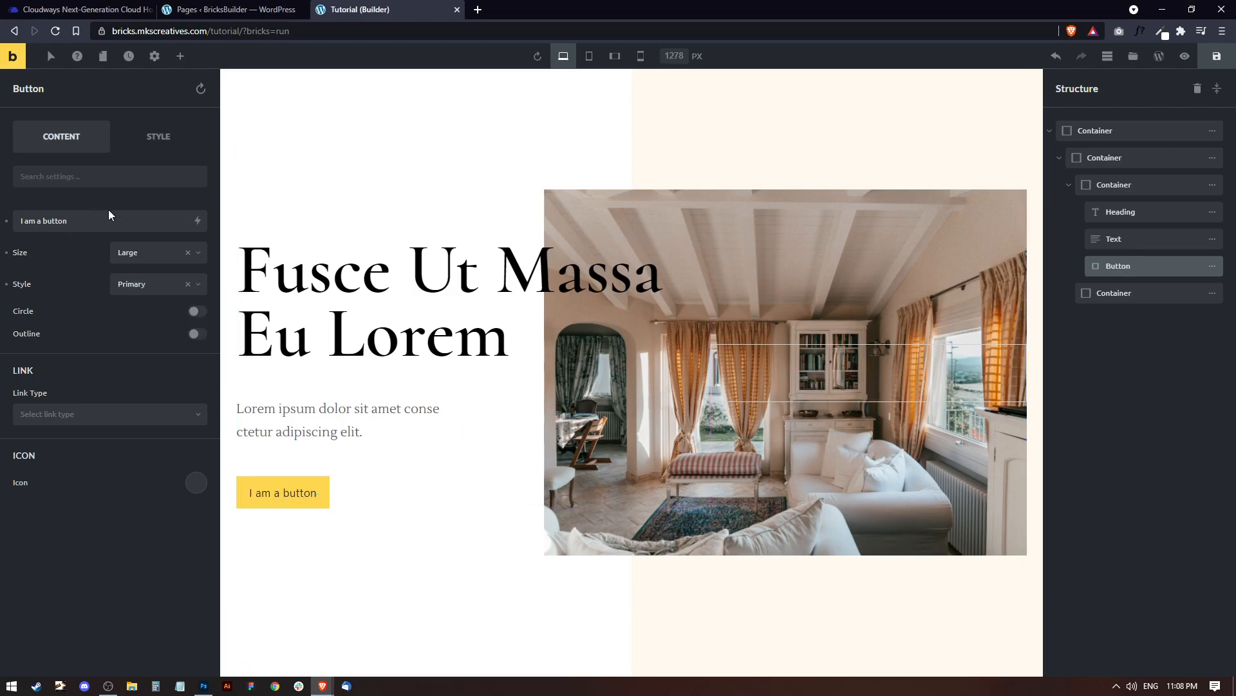
Step: Give the button 45 px of padding on its right and left sides
left_click(159, 137)
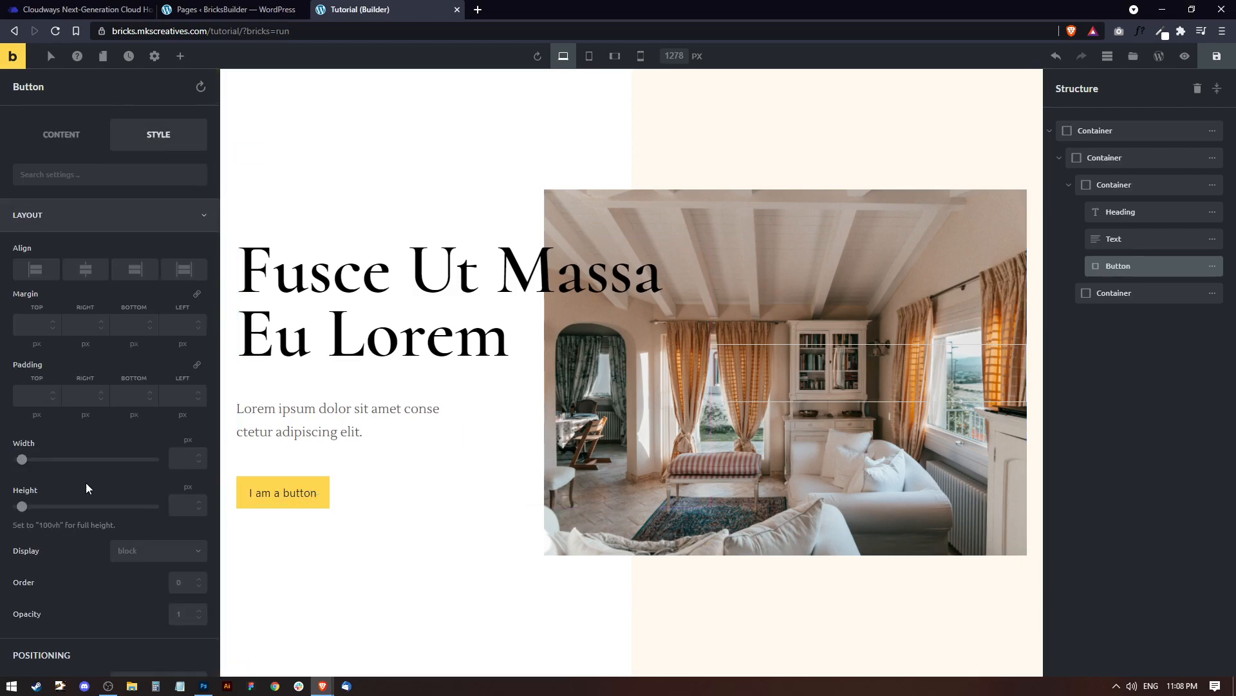
scroll(86, 486, "down", 4)
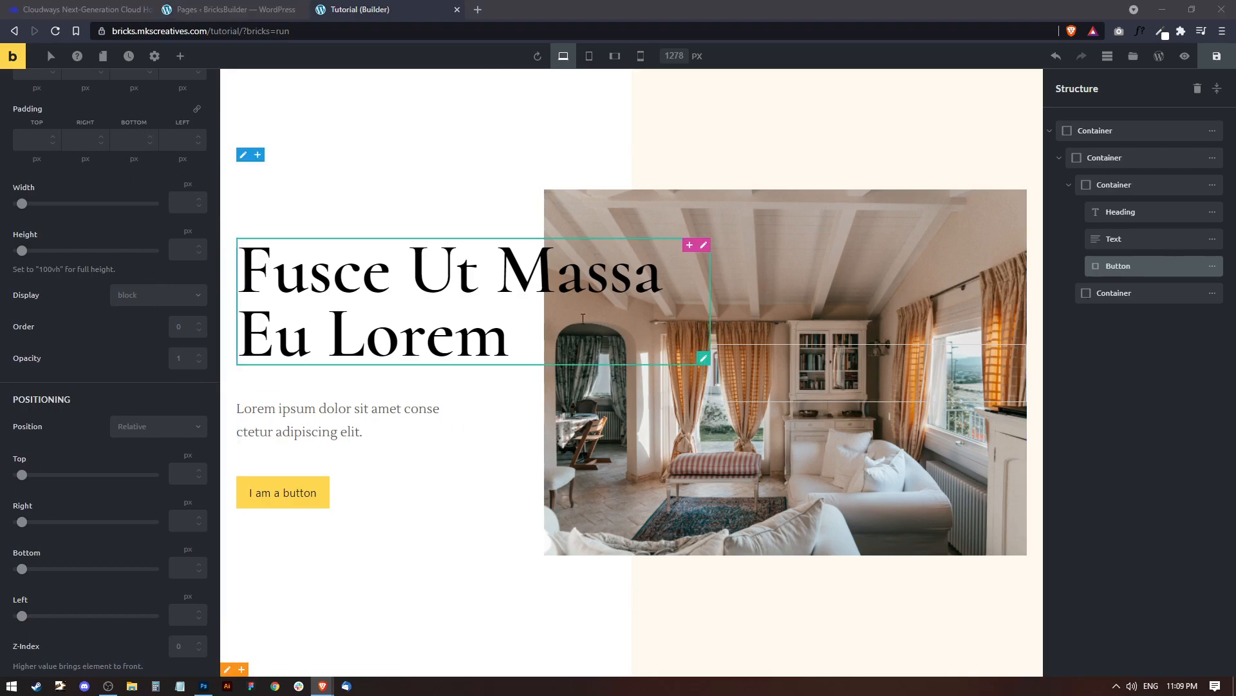
left_click(86, 138)
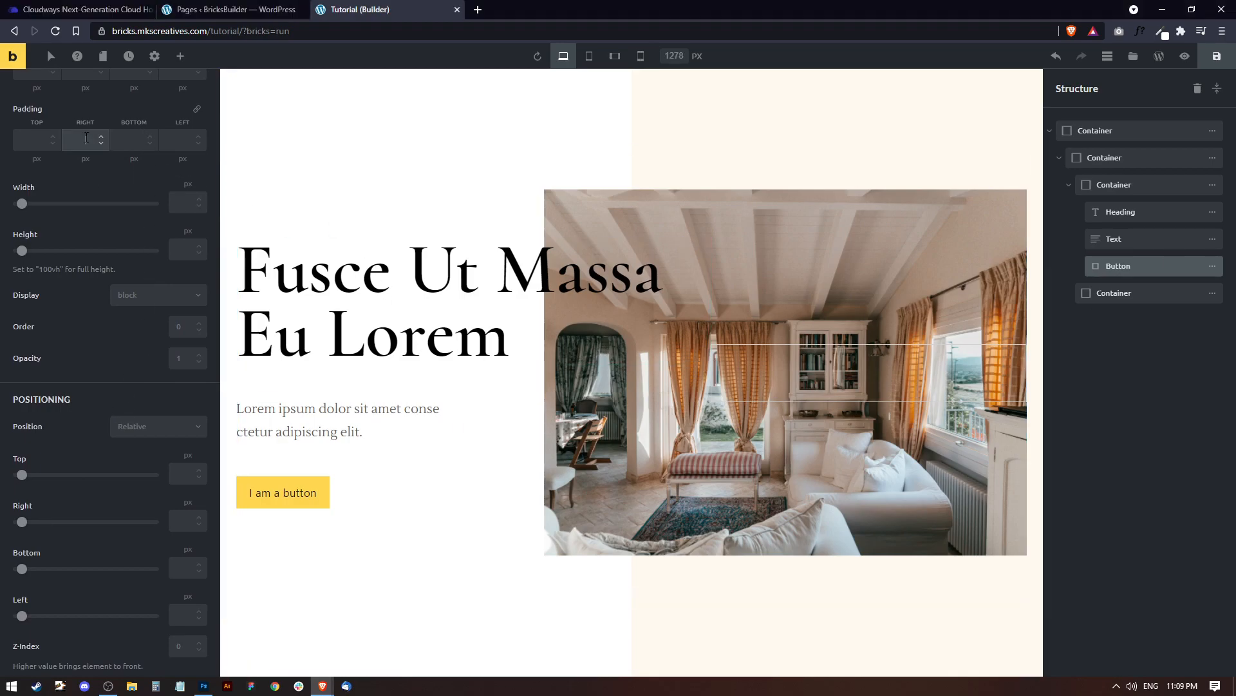
type("45")
left_click(182, 140)
type("45")
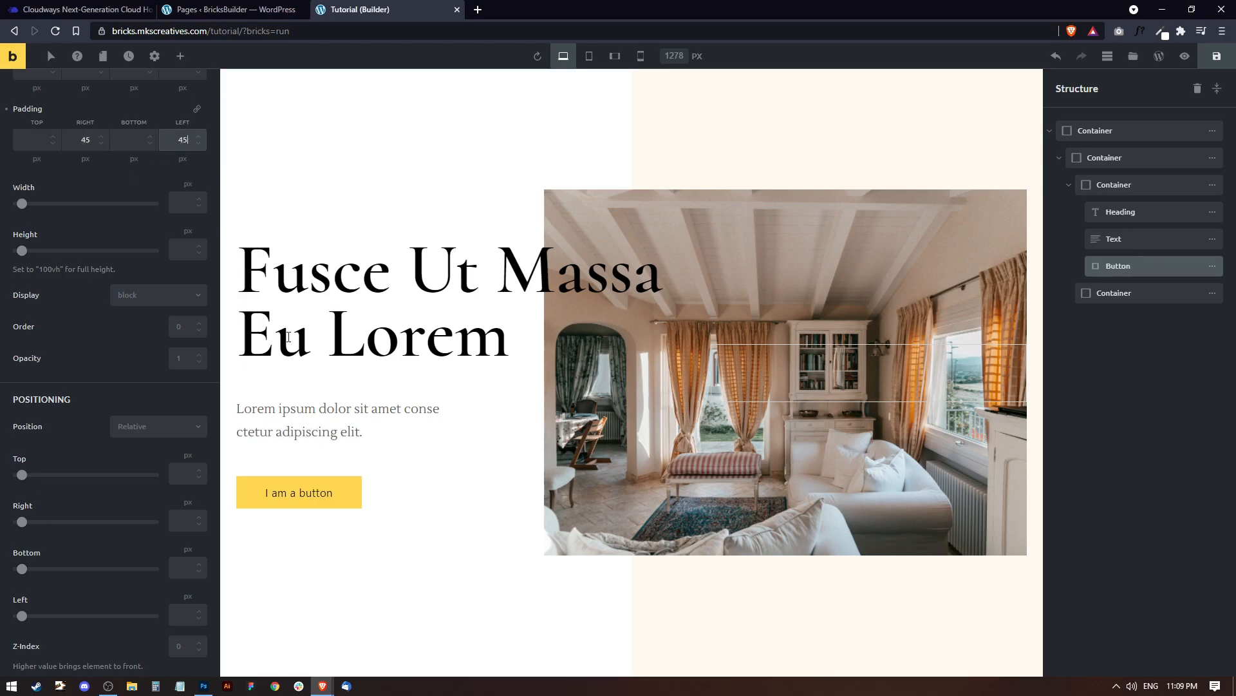
Step: Set the button's font size to 15 px and its font family to Cormorant
scroll(110, 412, "down", 4)
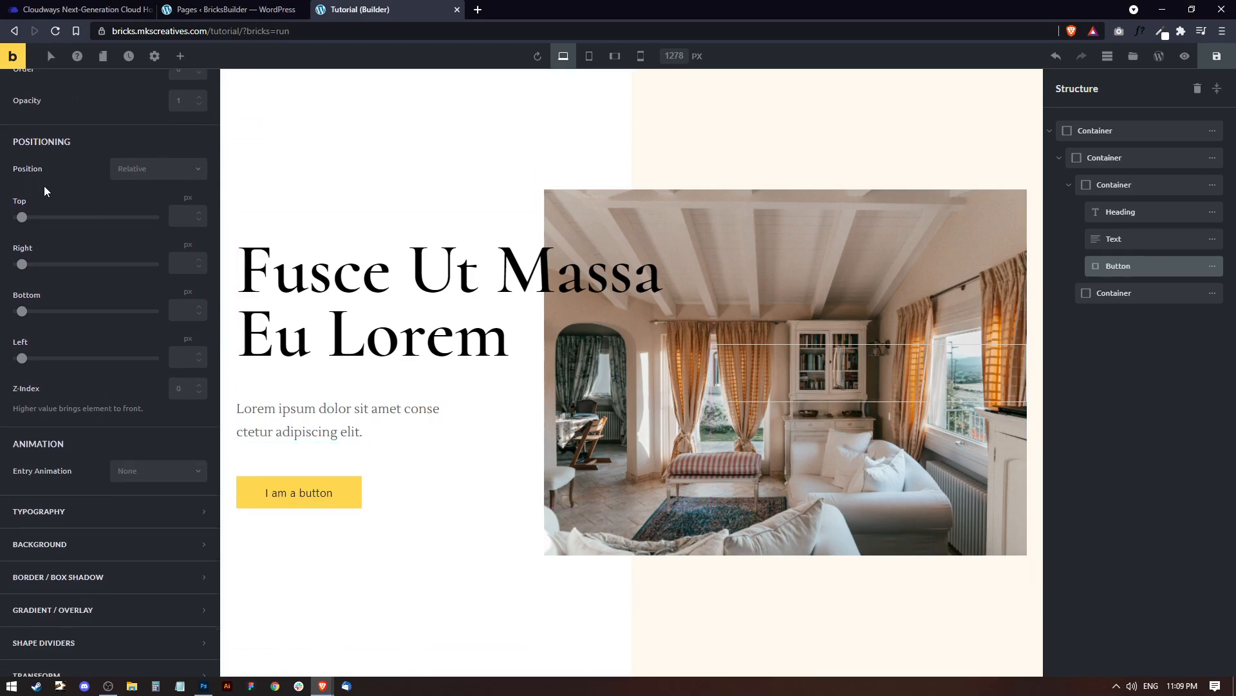
left_click(66, 509)
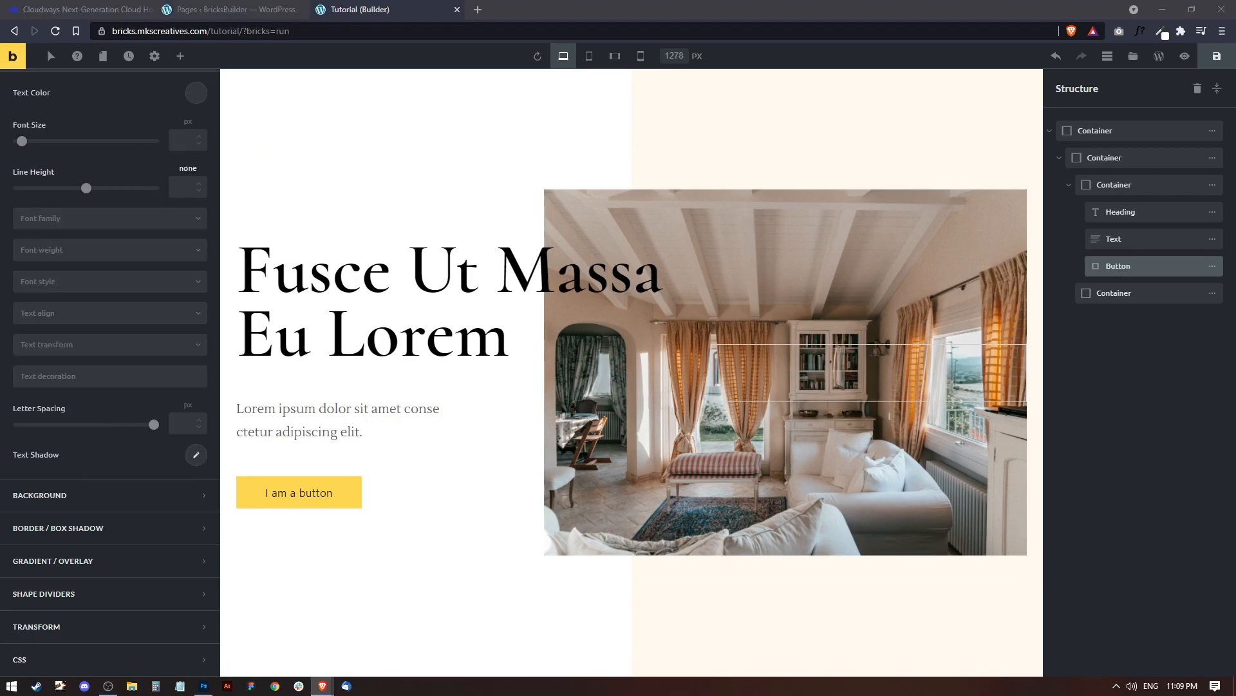
left_click(191, 138)
type("15")
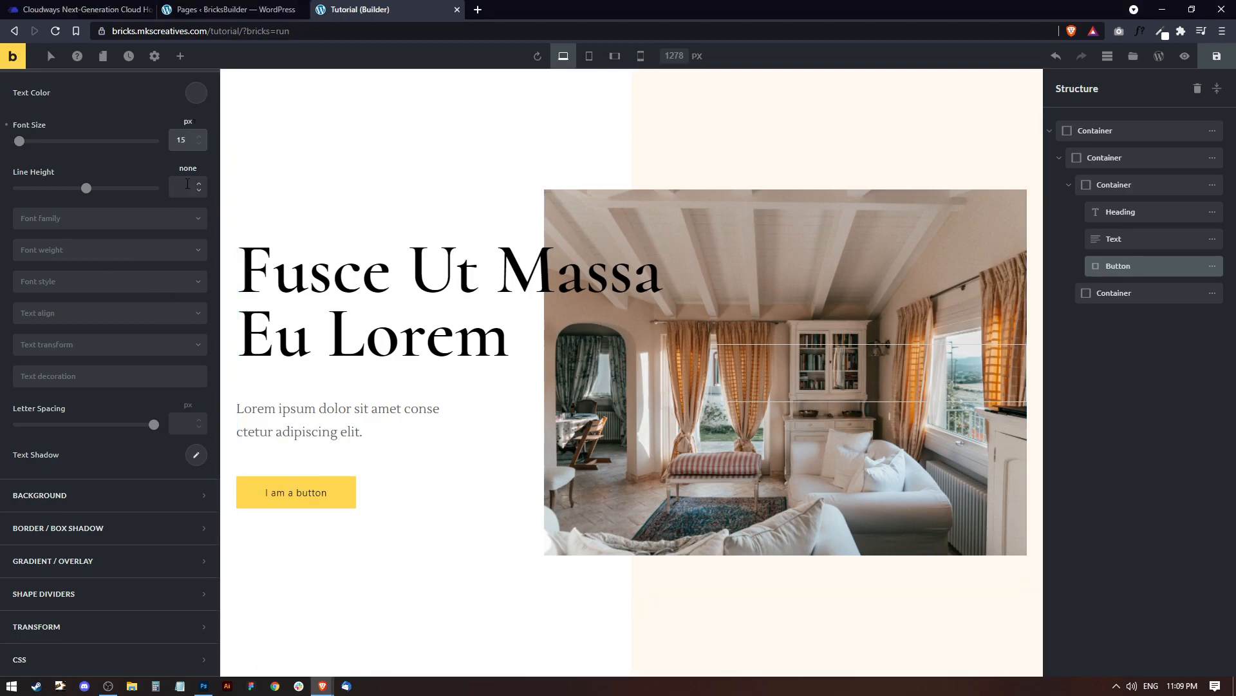
left_click(78, 225)
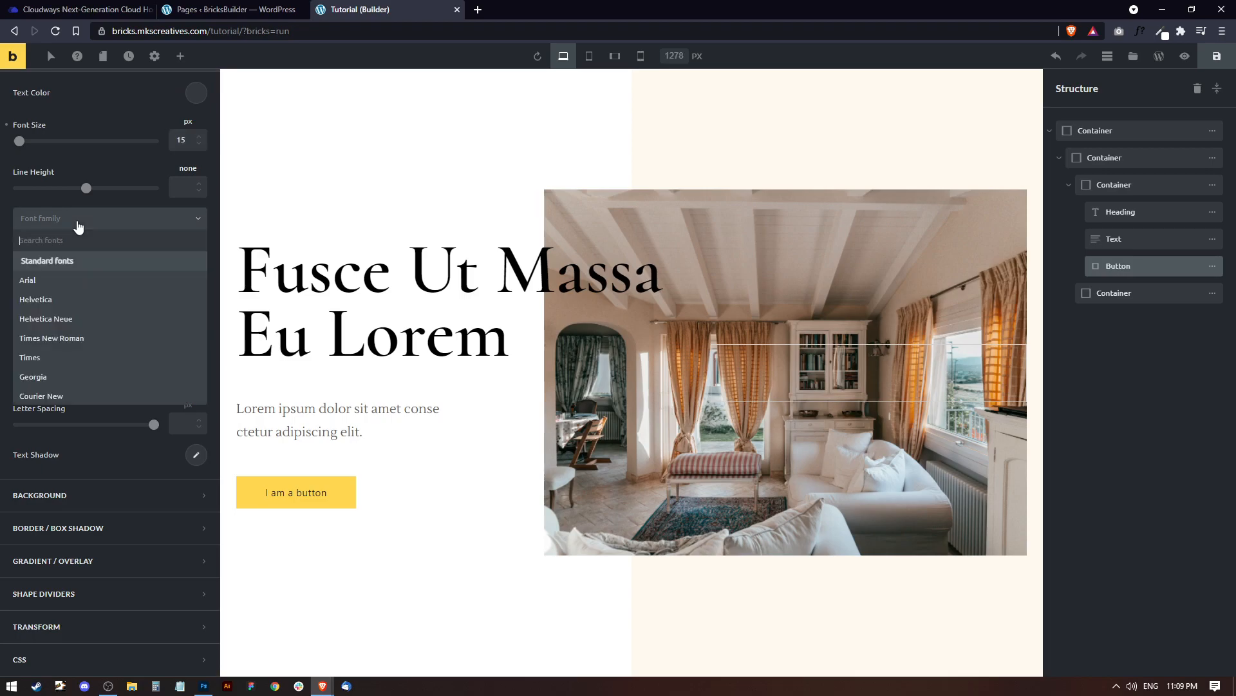
type("Cor")
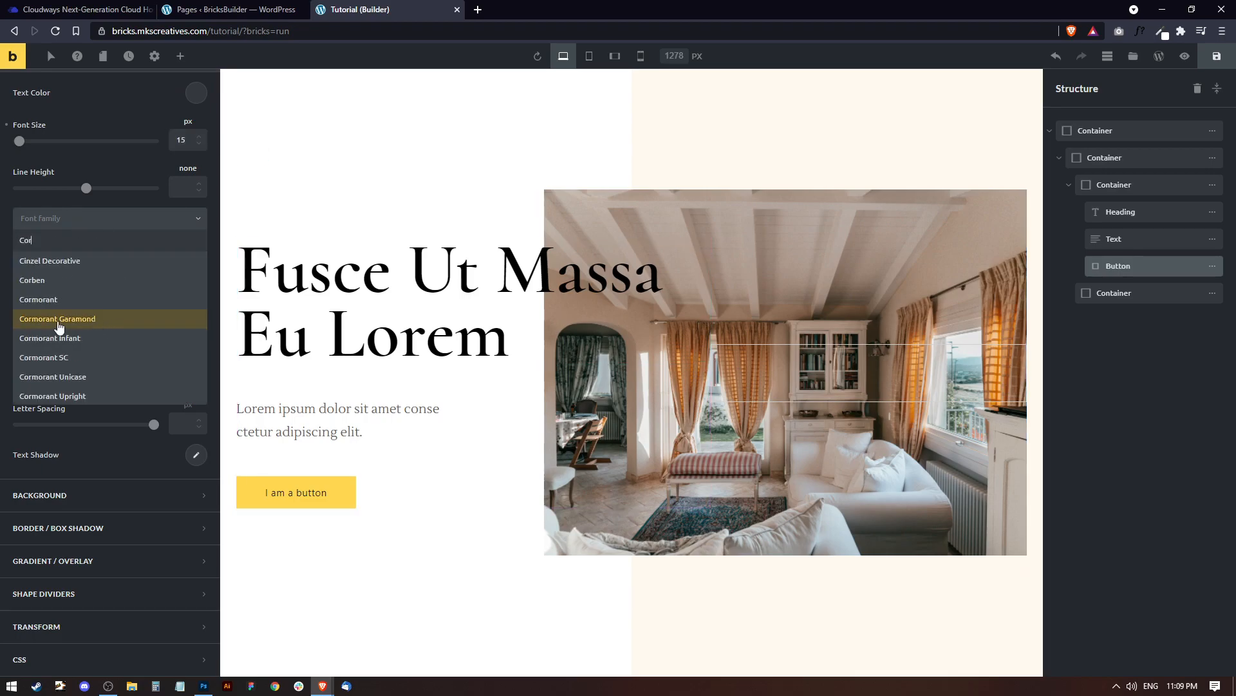
left_click(60, 301)
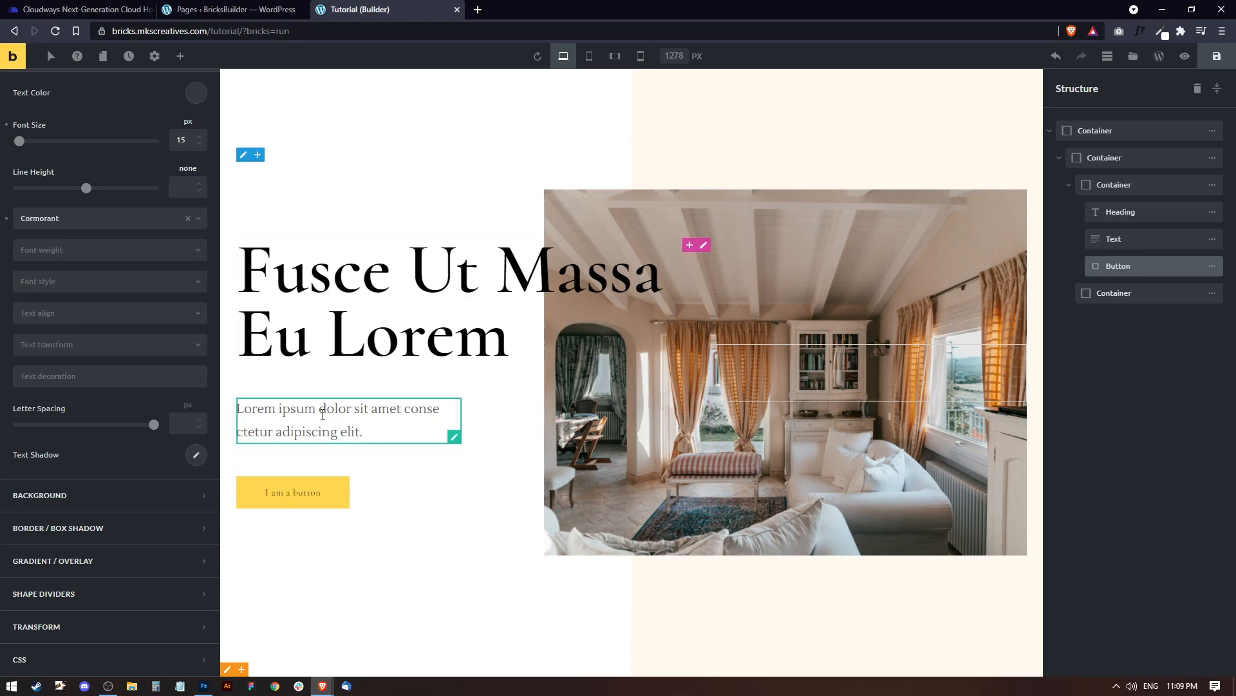
Step: Set the button's font weight to 600 and increase its font size to 20 px
left_click(90, 258)
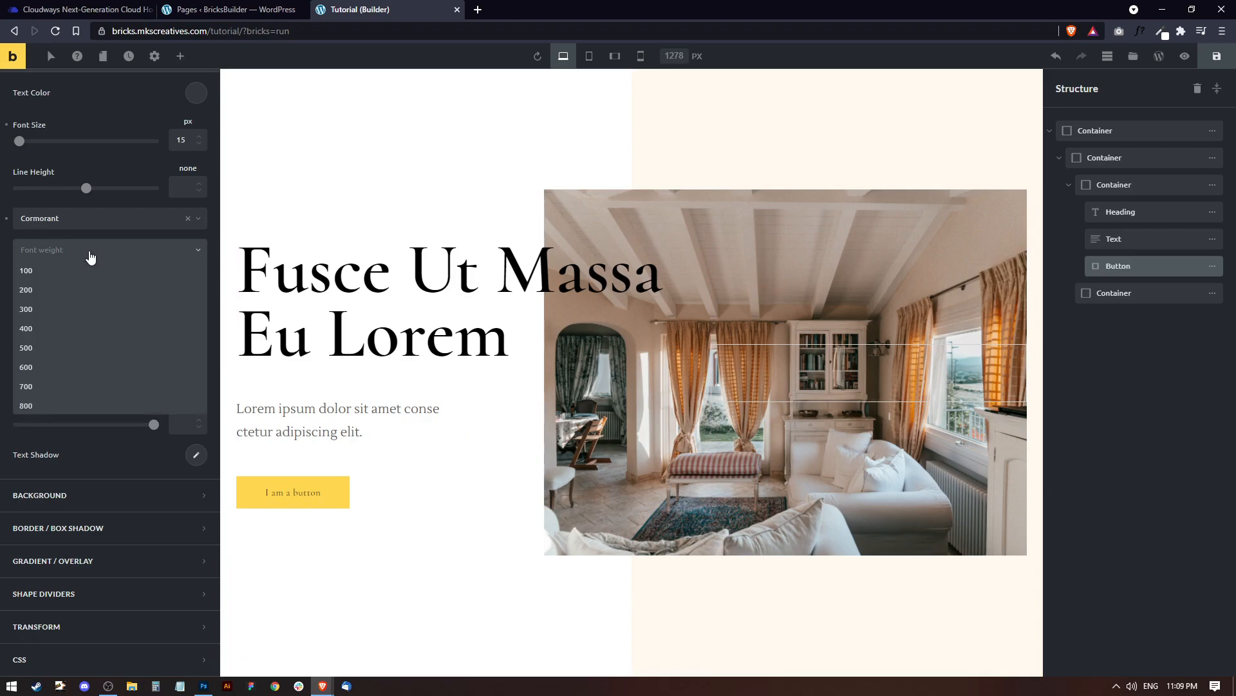
left_click(50, 354)
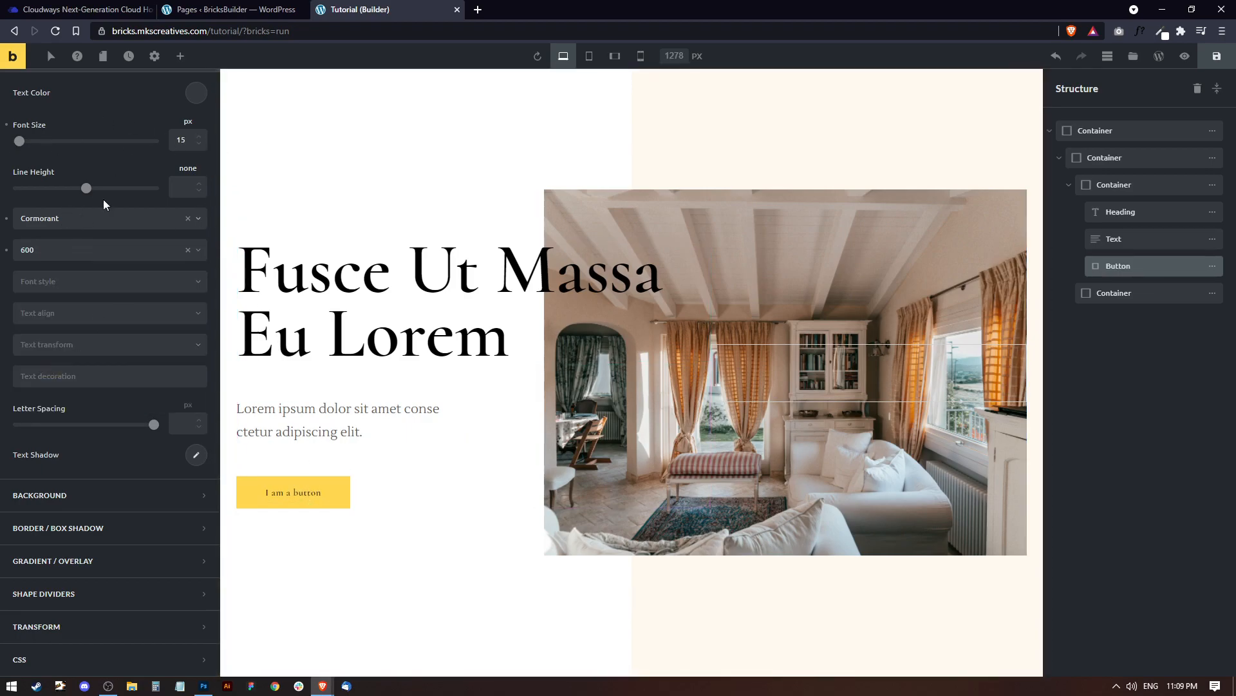
left_click(199, 137)
left_click(199, 136)
left_click(199, 137)
left_click(199, 136)
left_click(199, 136)
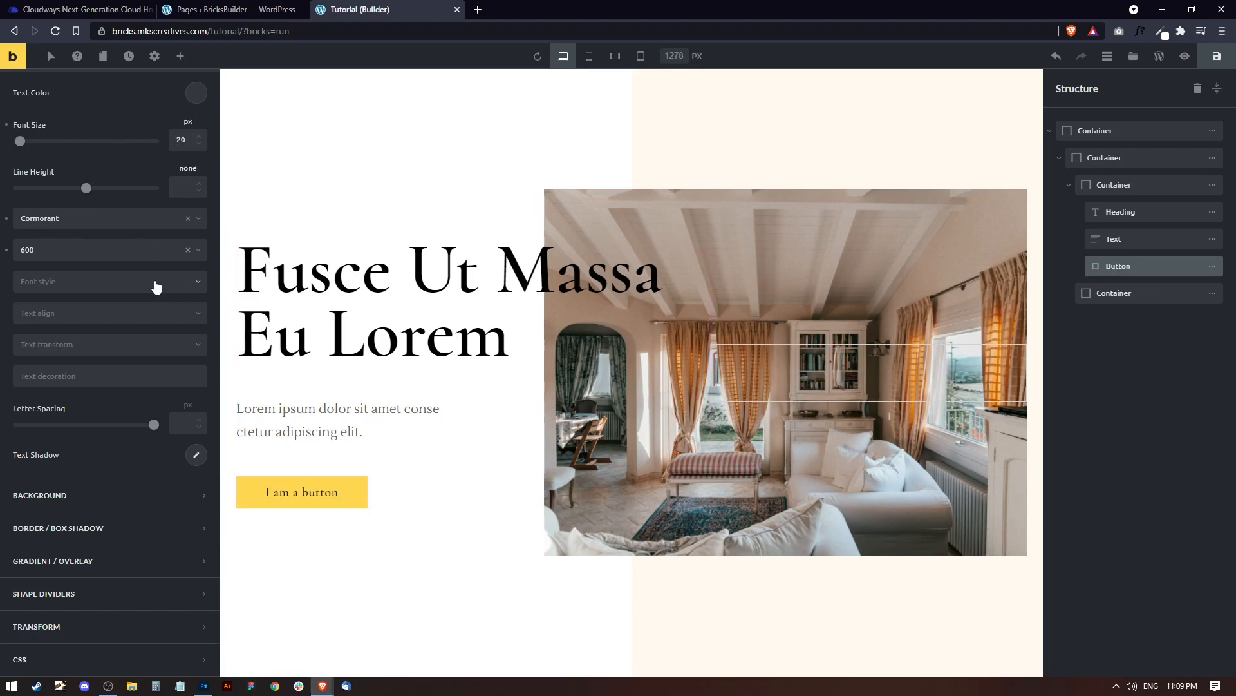
scroll(148, 277, "up", 5)
left_click(151, 58)
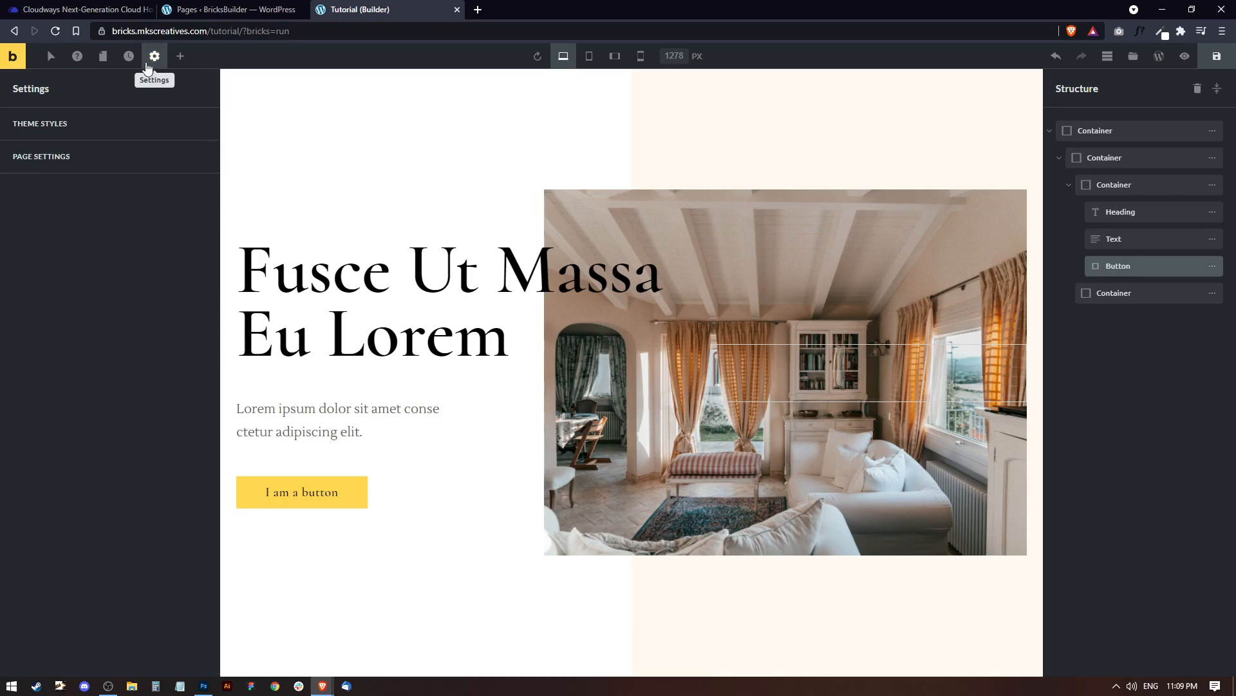
left_click(29, 122)
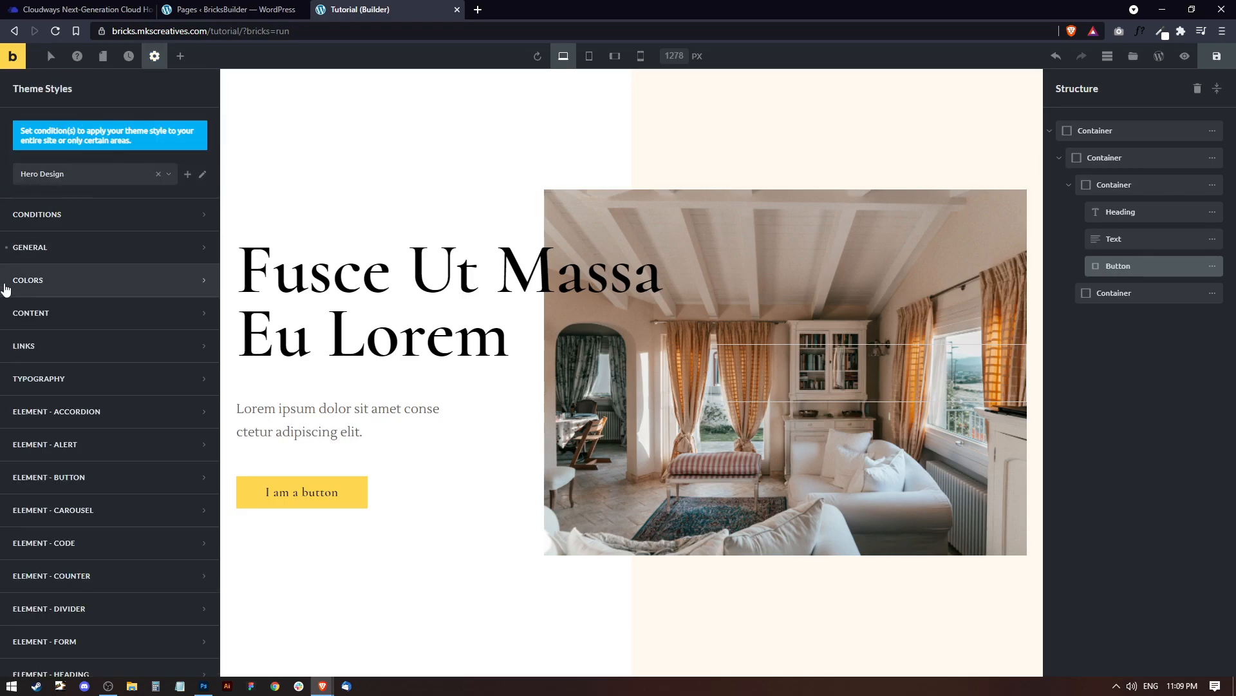
left_click(360, 499)
Step: Save the page and set the button's text color to white (#ffffff) from the Hero Design palette
scroll(113, 388, "down", 1)
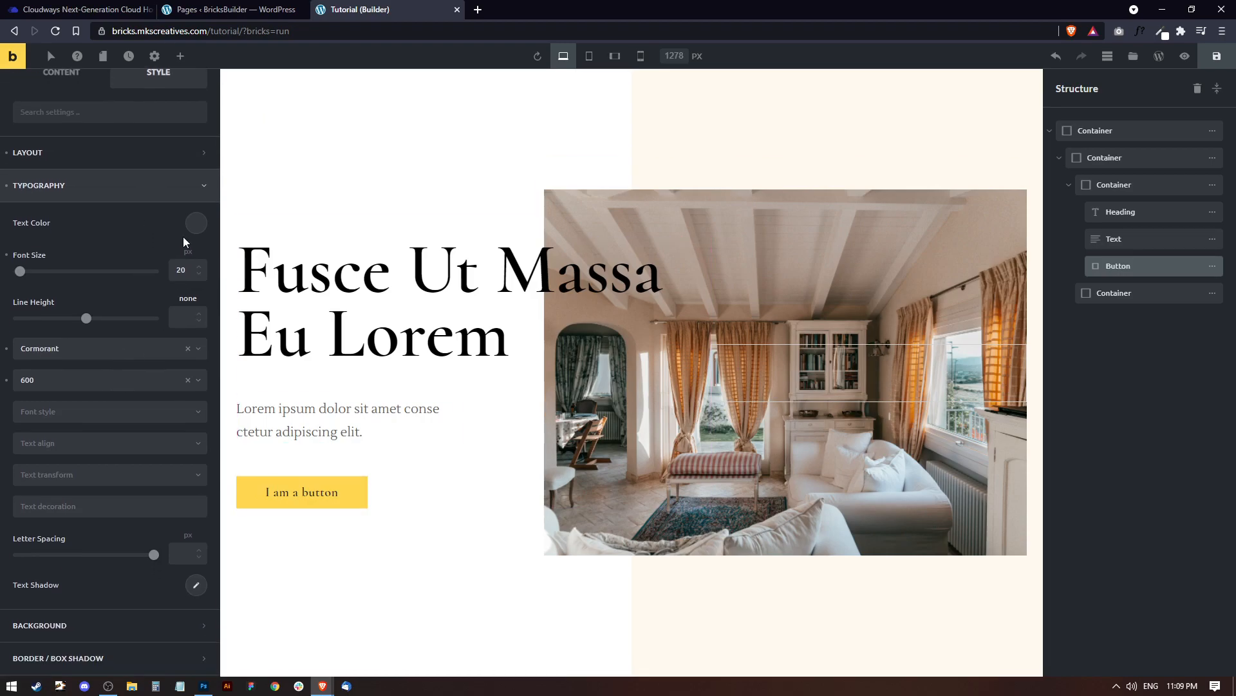
key("ctrl+s")
left_click(196, 223)
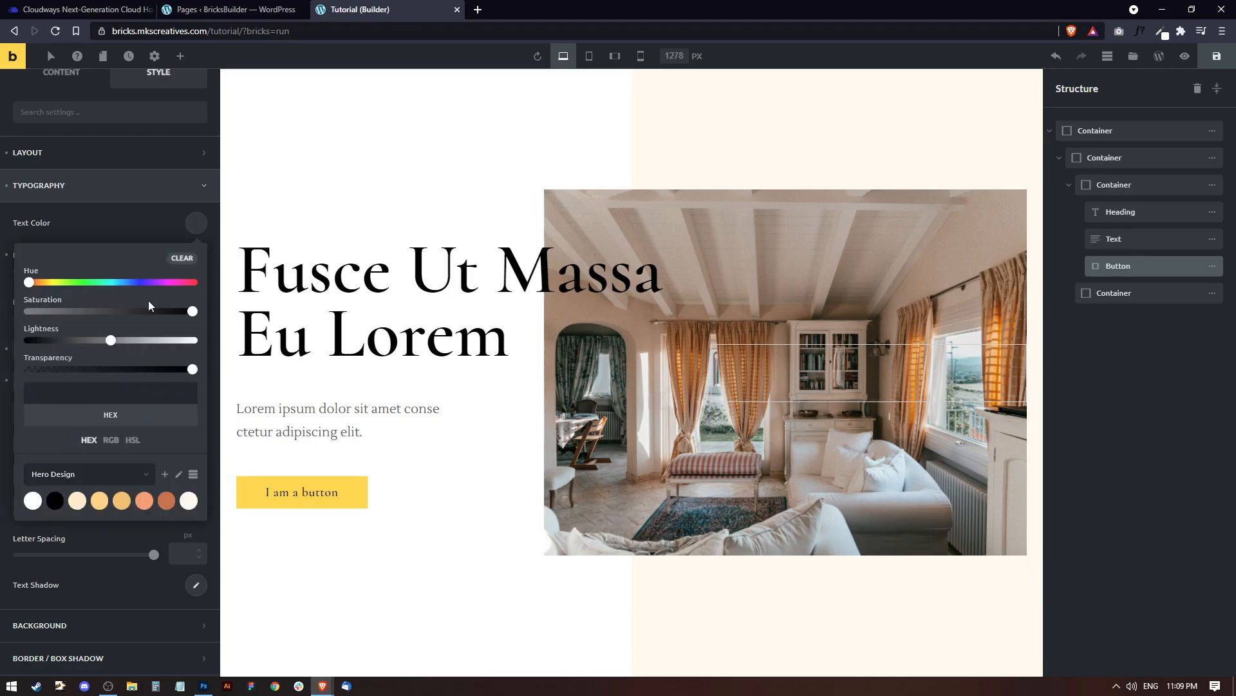
left_click(34, 502)
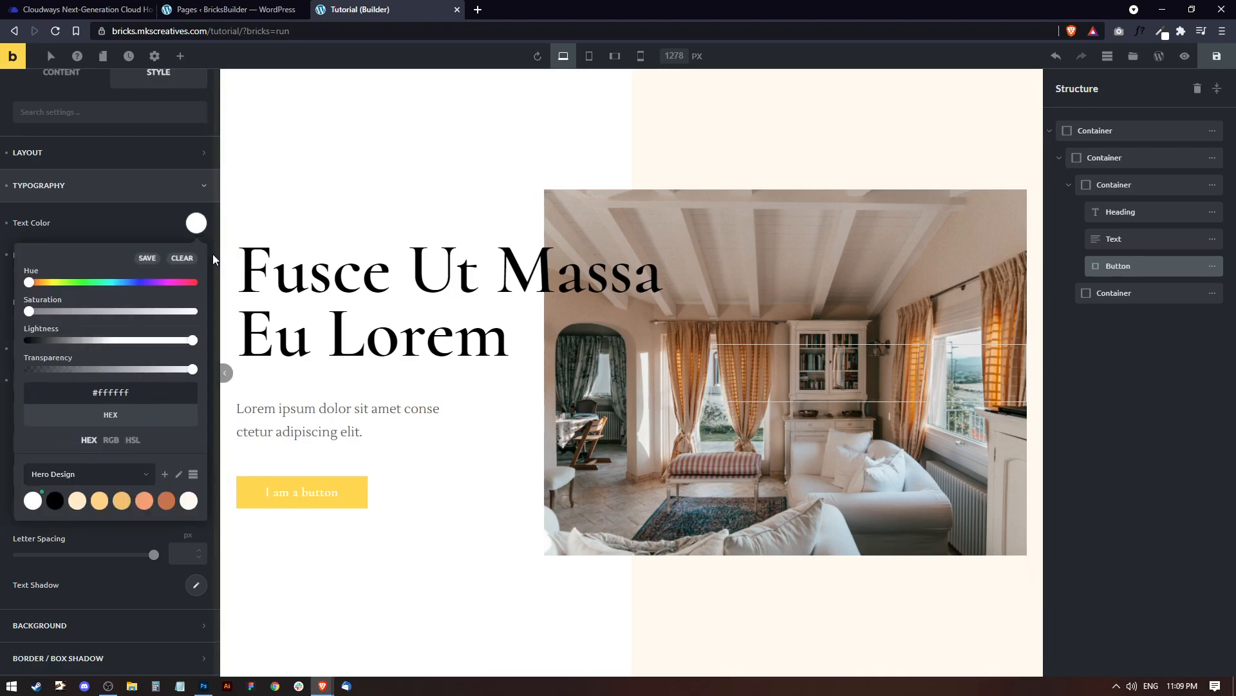
Step: Set the button's background color to the terracotta swatch (#c7754d) of the Hero Design palette
left_click(109, 196)
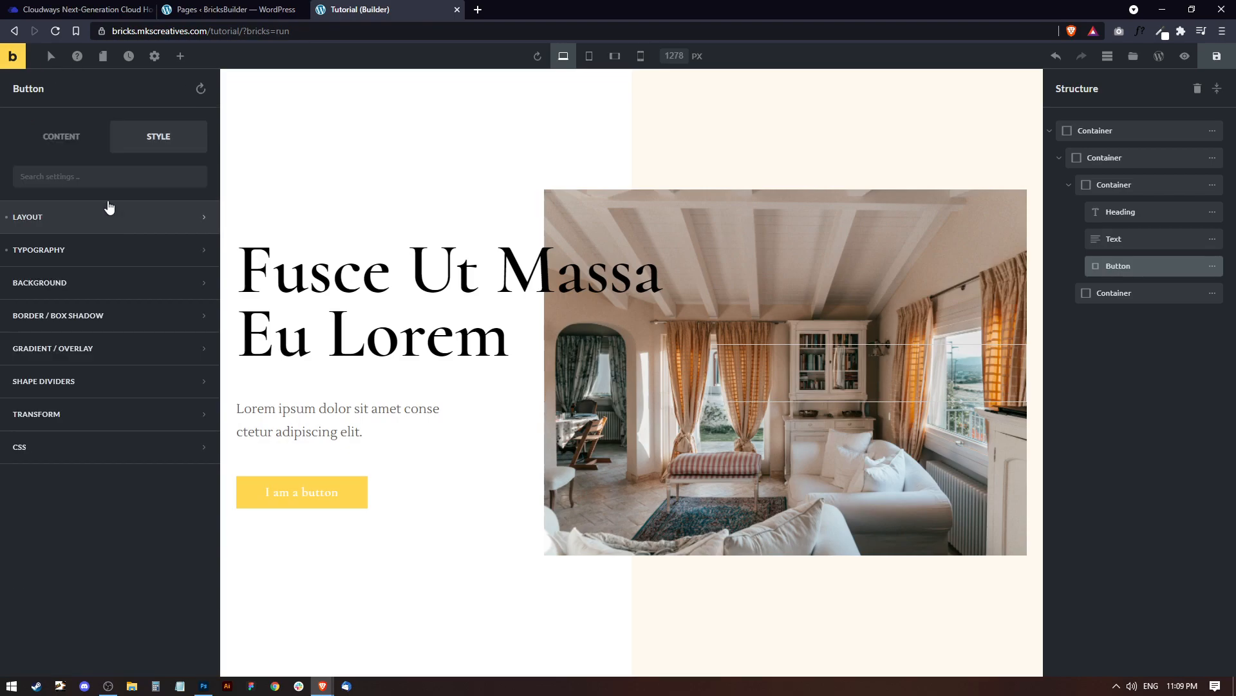
left_click(80, 284)
left_click(199, 320)
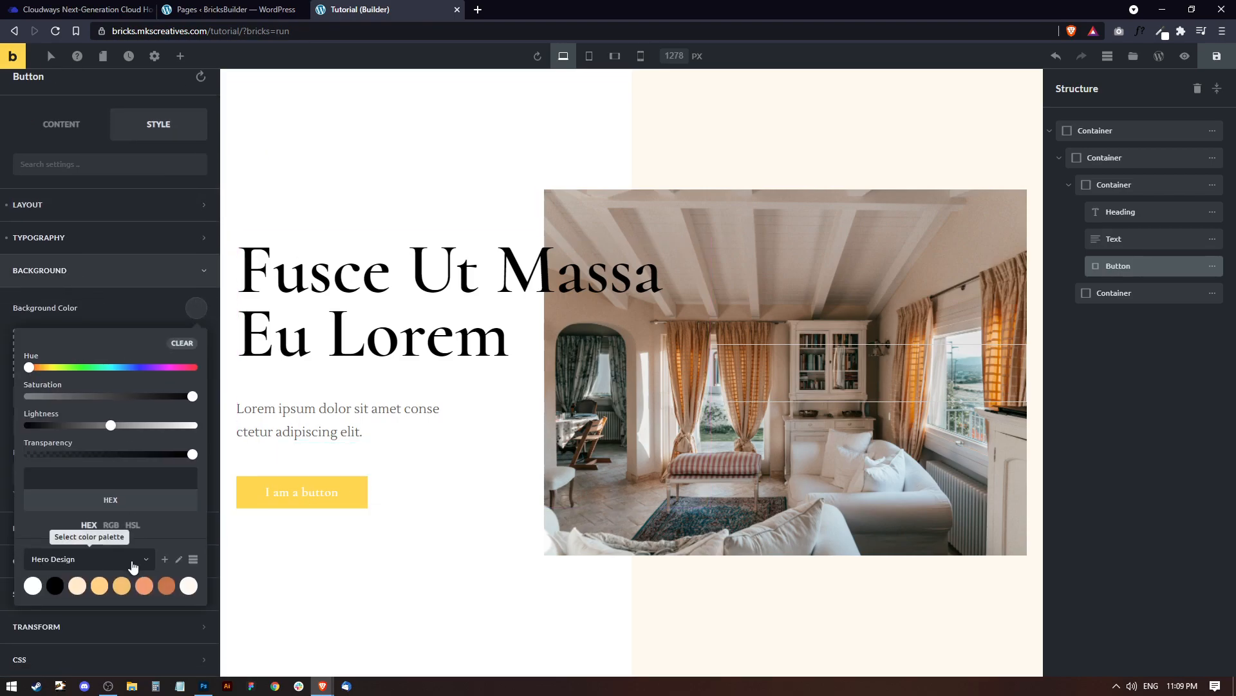
left_click(166, 586)
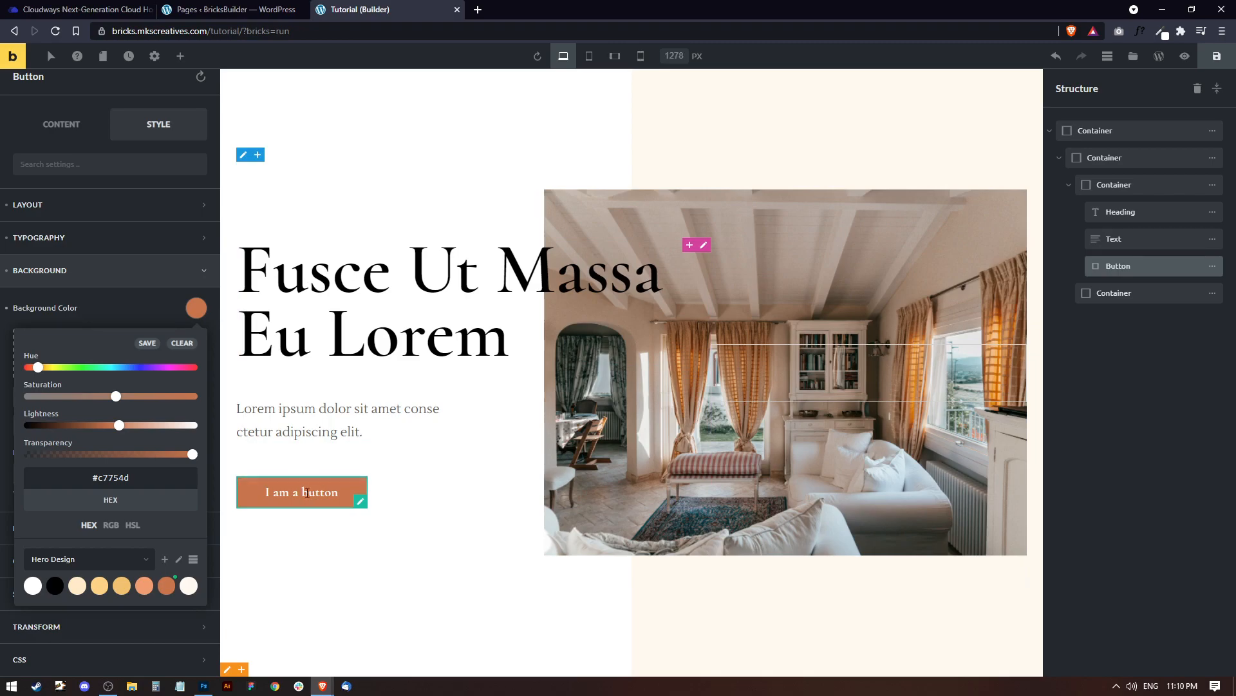
left_click(83, 121)
Step: Set the button's text transform to Uppercase
left_click(159, 137)
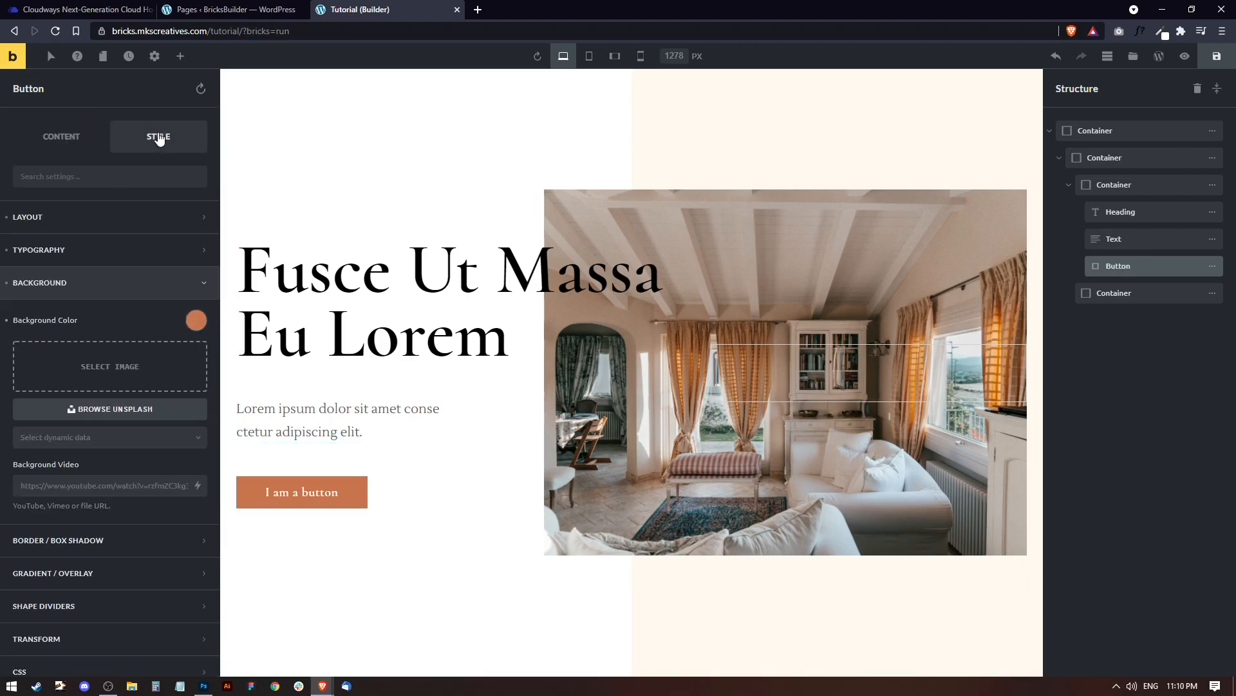
left_click(90, 253)
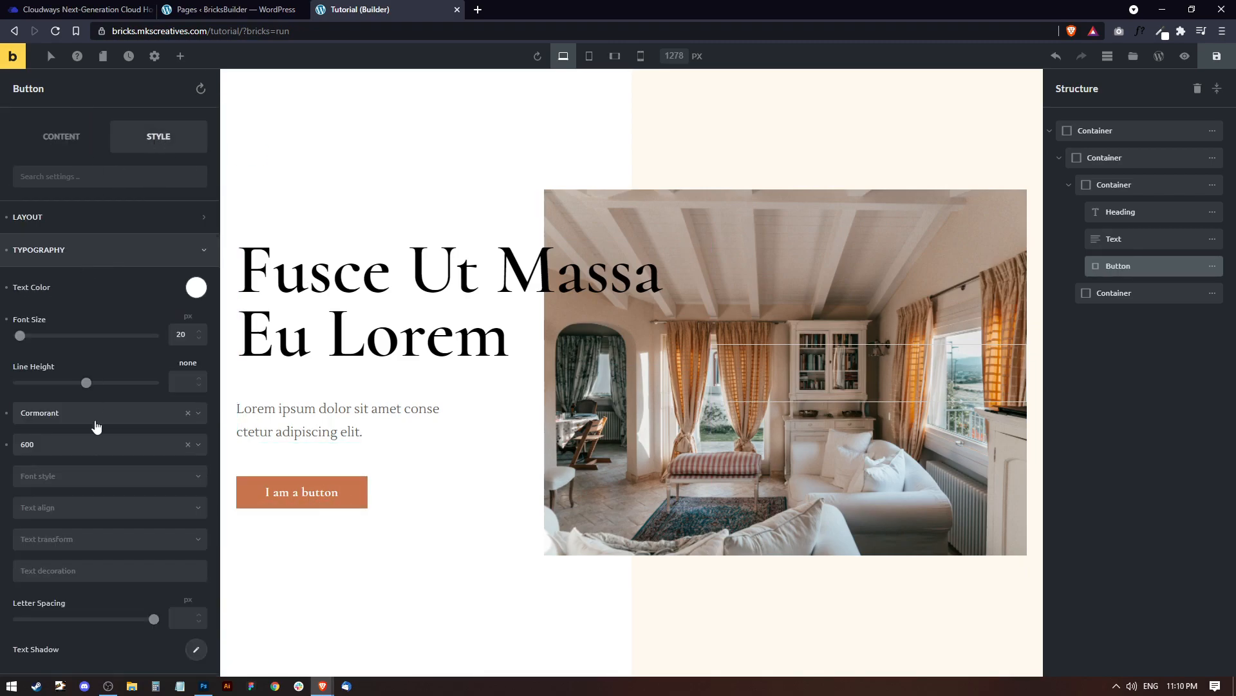
left_click(75, 543)
left_click(58, 580)
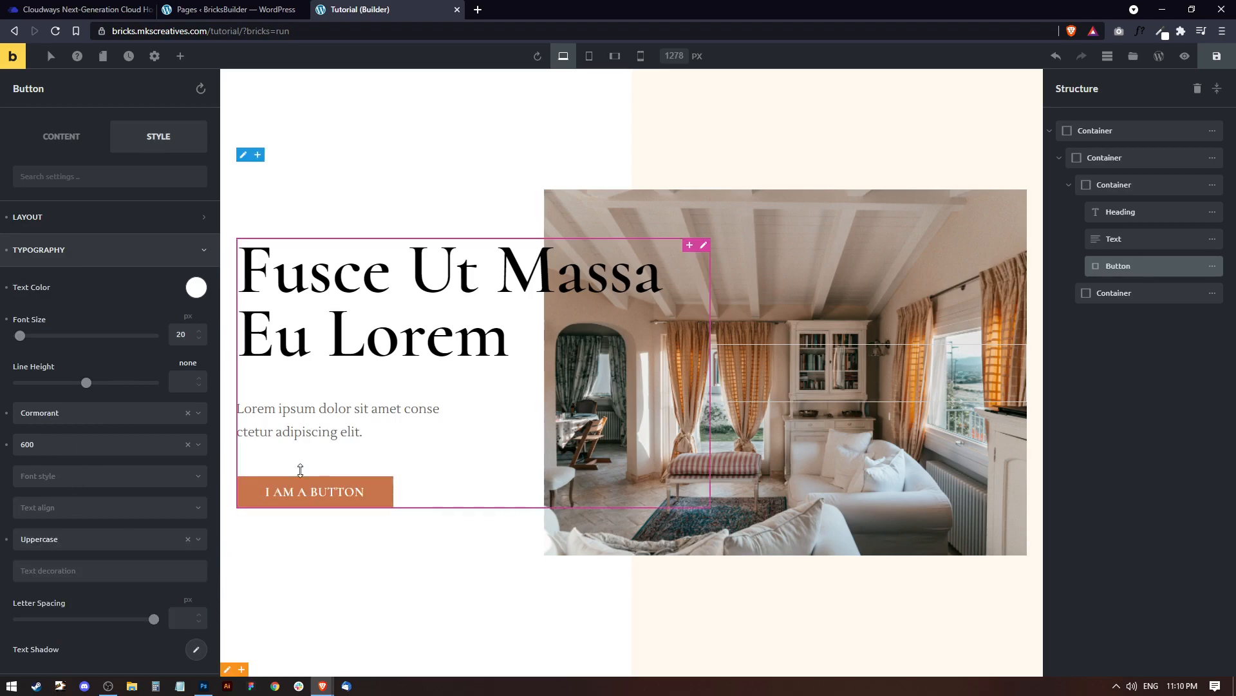
Step: Change the button's label to "Learn More"
left_click(59, 138)
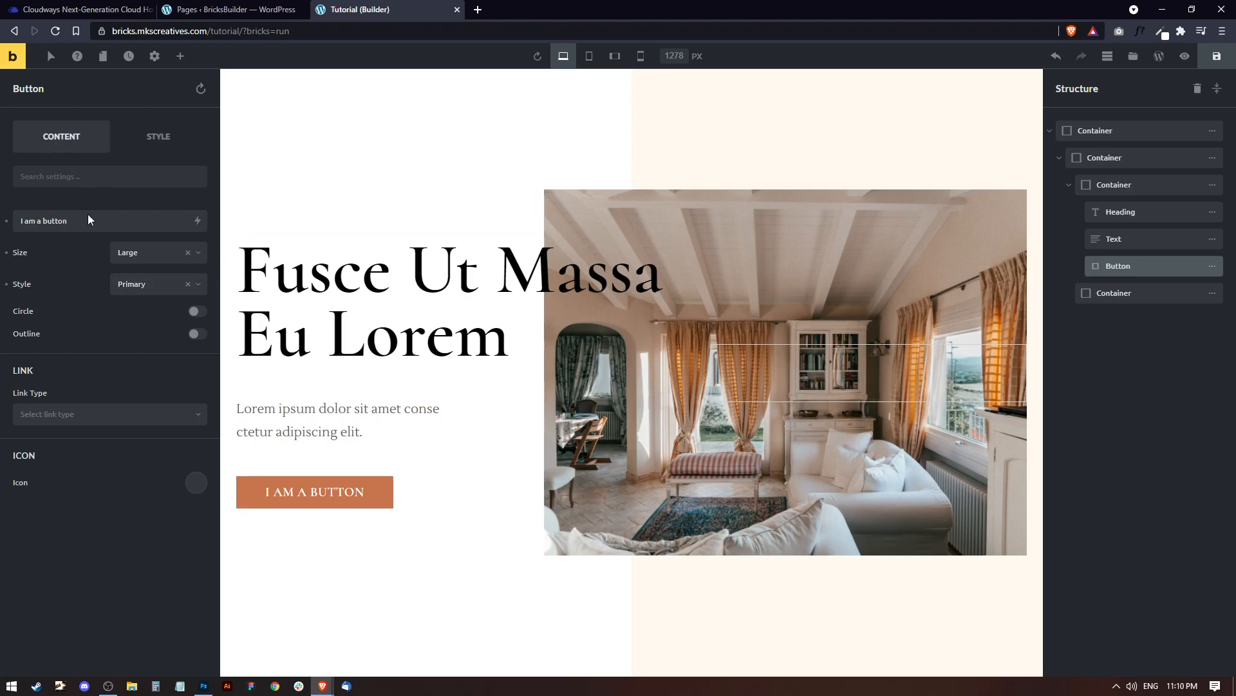
left_click_drag(74, 221, 2, 208)
type("Learn")
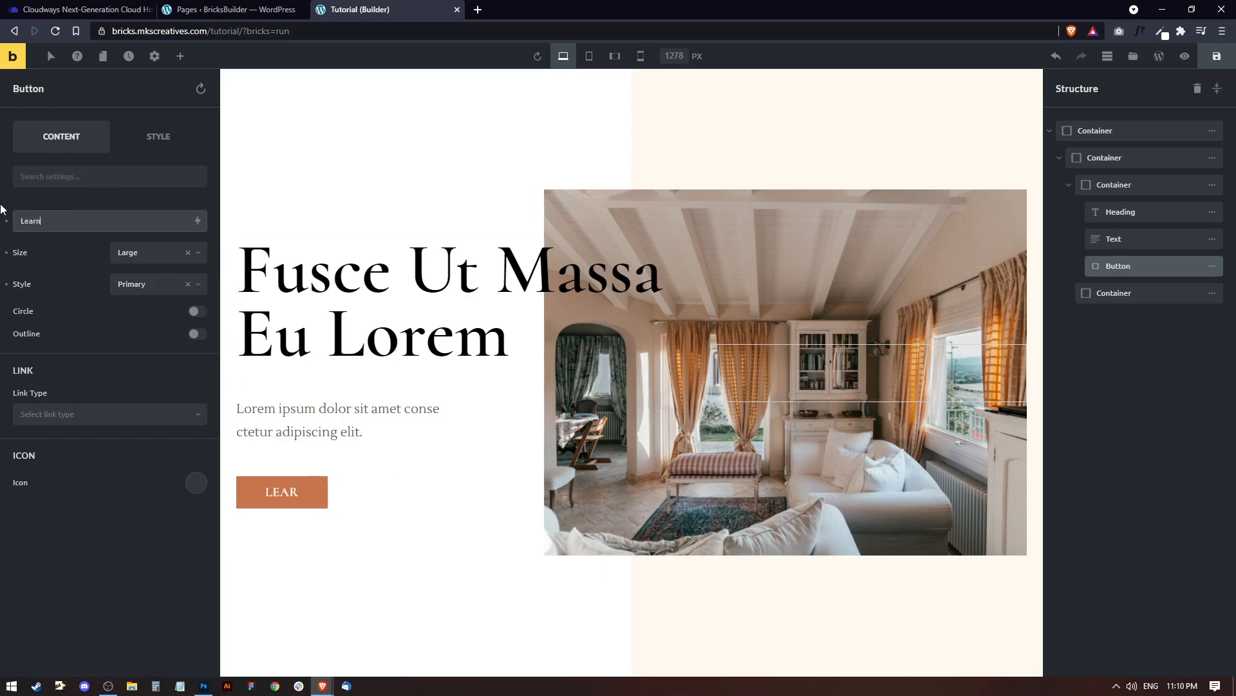
type(" More")
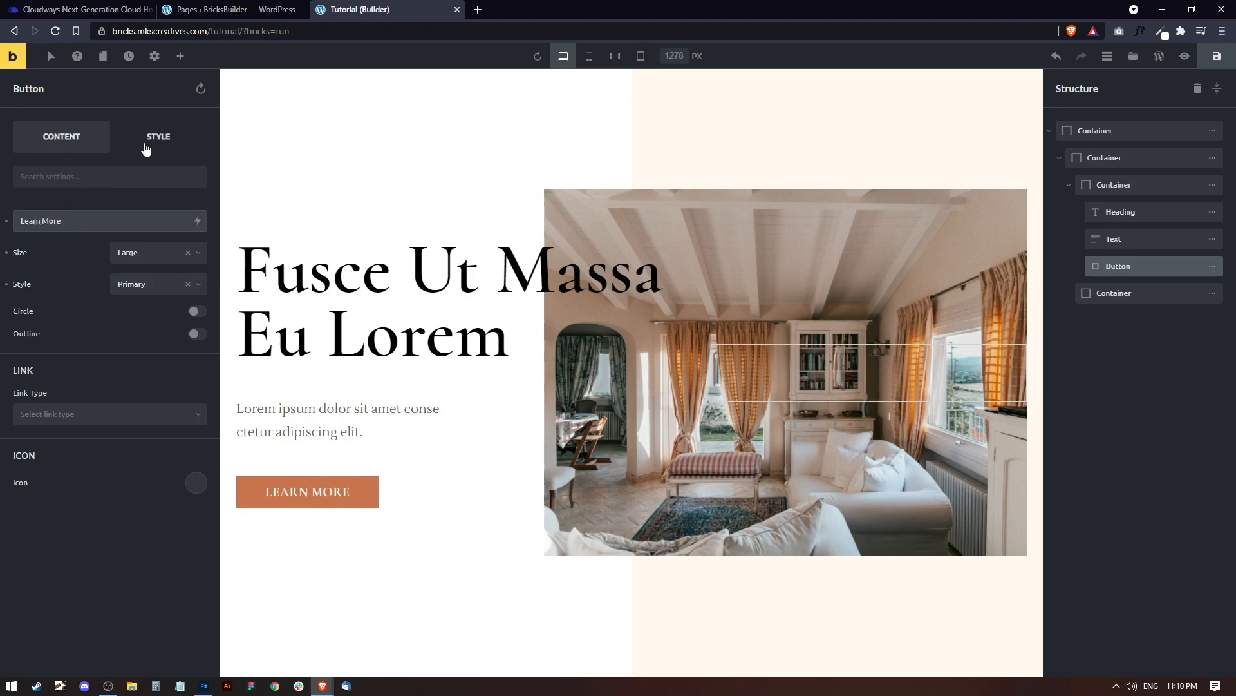
Step: Set the button's letter spacing to 1 px
left_click(168, 136)
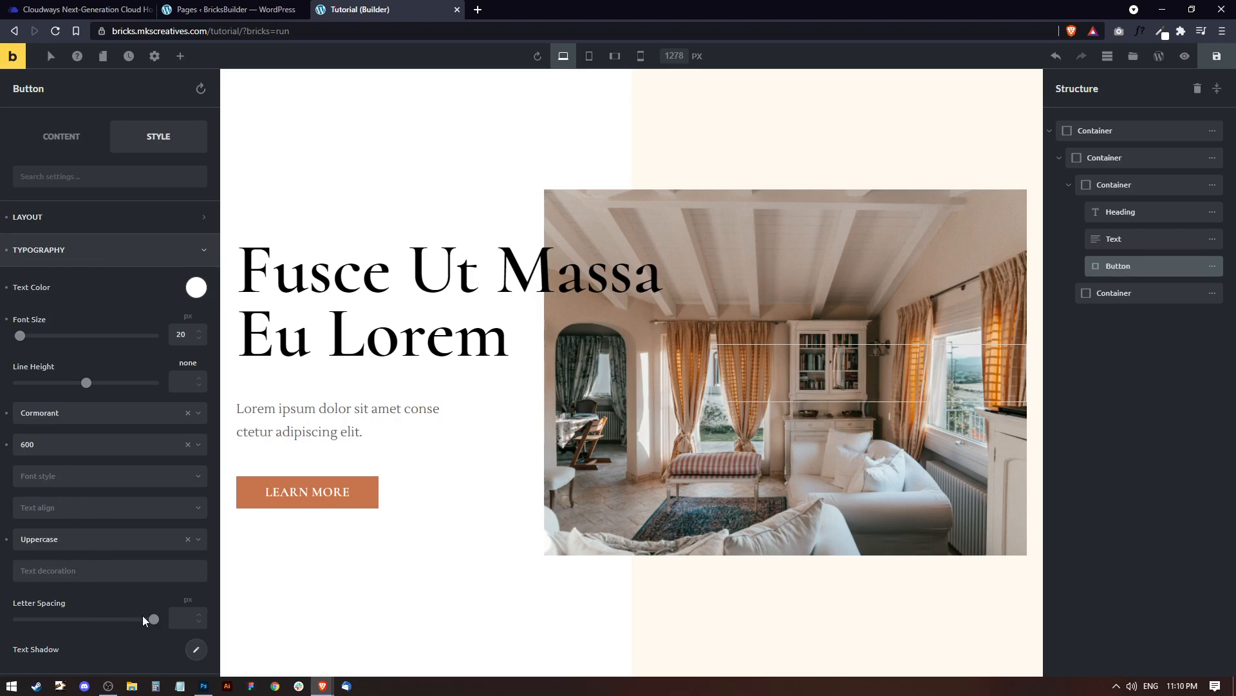
scroll(143, 620, "down", 3)
left_click(188, 426)
type("1")
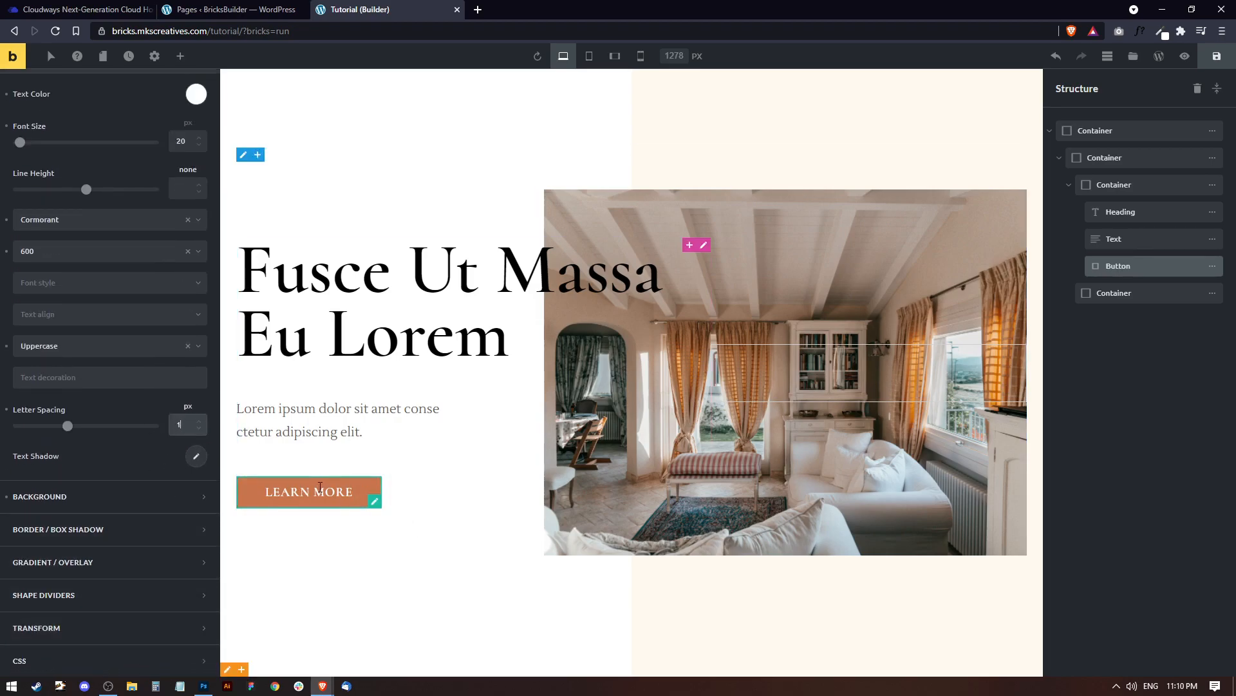
Step: Reduce the button's font size to 16 px
left_click(199, 146)
left_click(199, 146)
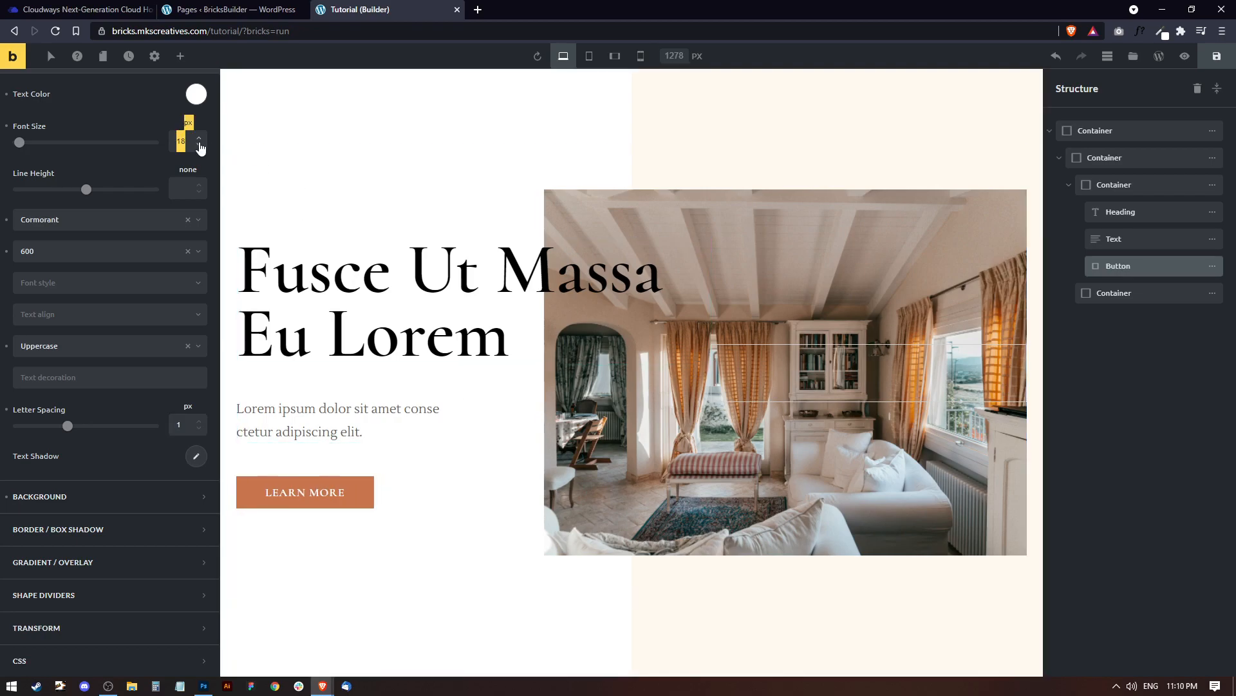
left_click(200, 146)
left_click(200, 146)
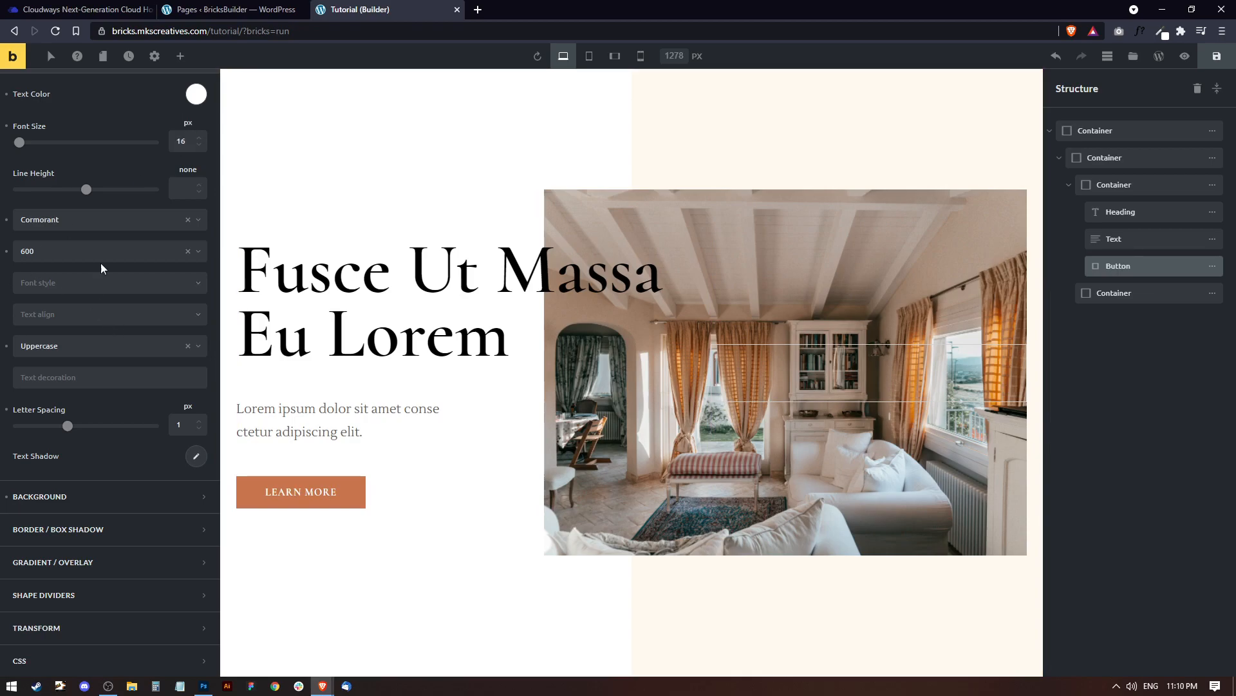
Step: Set the button's text transform to Capitalize and raise its font size to 20 px
left_click(74, 351)
left_click(68, 374)
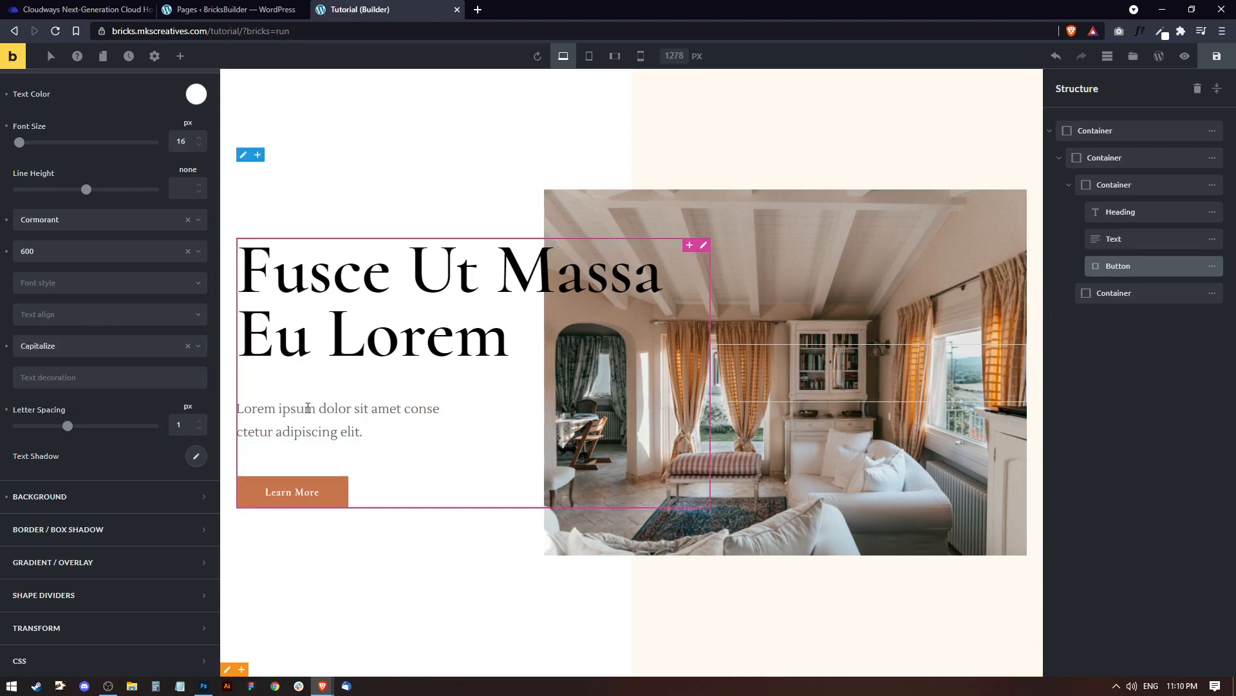
left_click(199, 138)
left_click(199, 137)
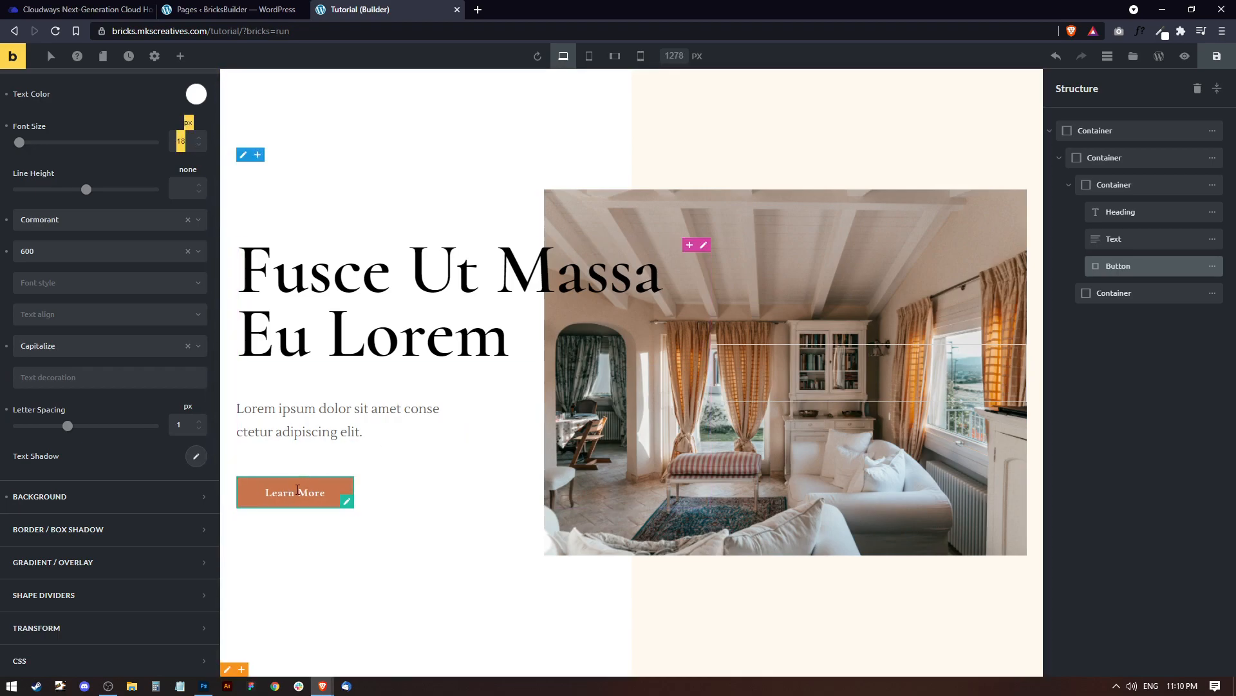
left_click(199, 137)
left_click(198, 138)
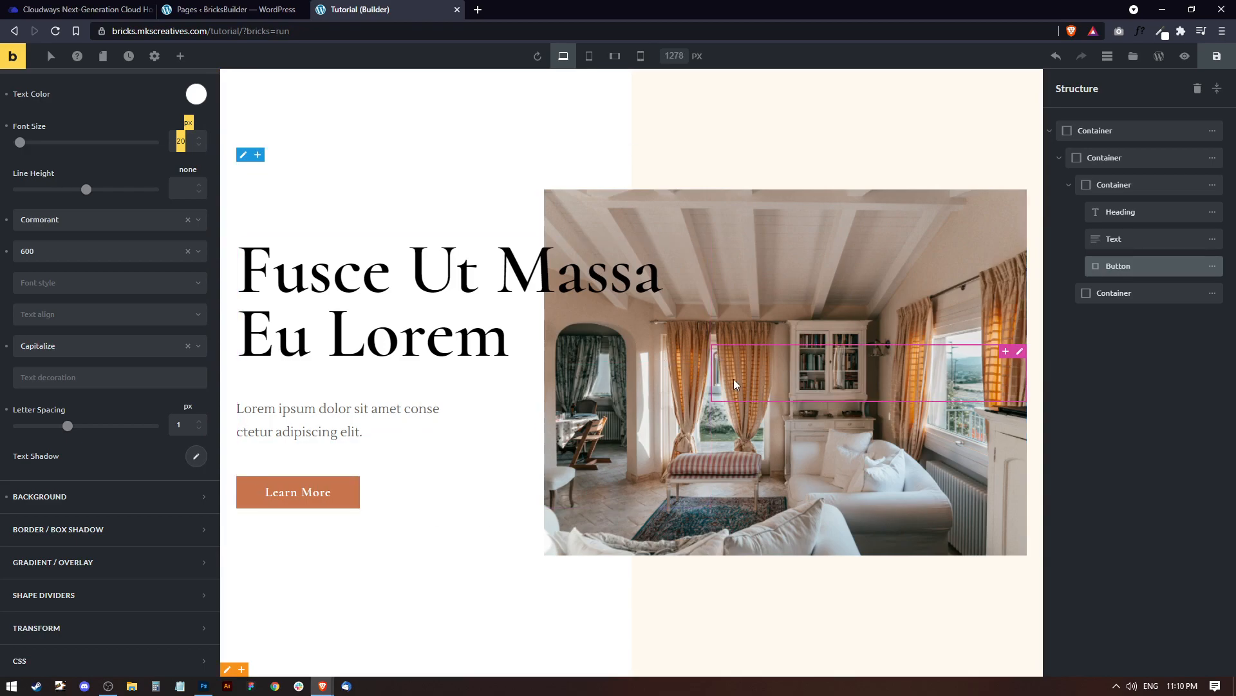
Step: Collapse the text column's container in the structure, select the empty container beside it and save the page
left_click(1070, 187)
left_click(1112, 212)
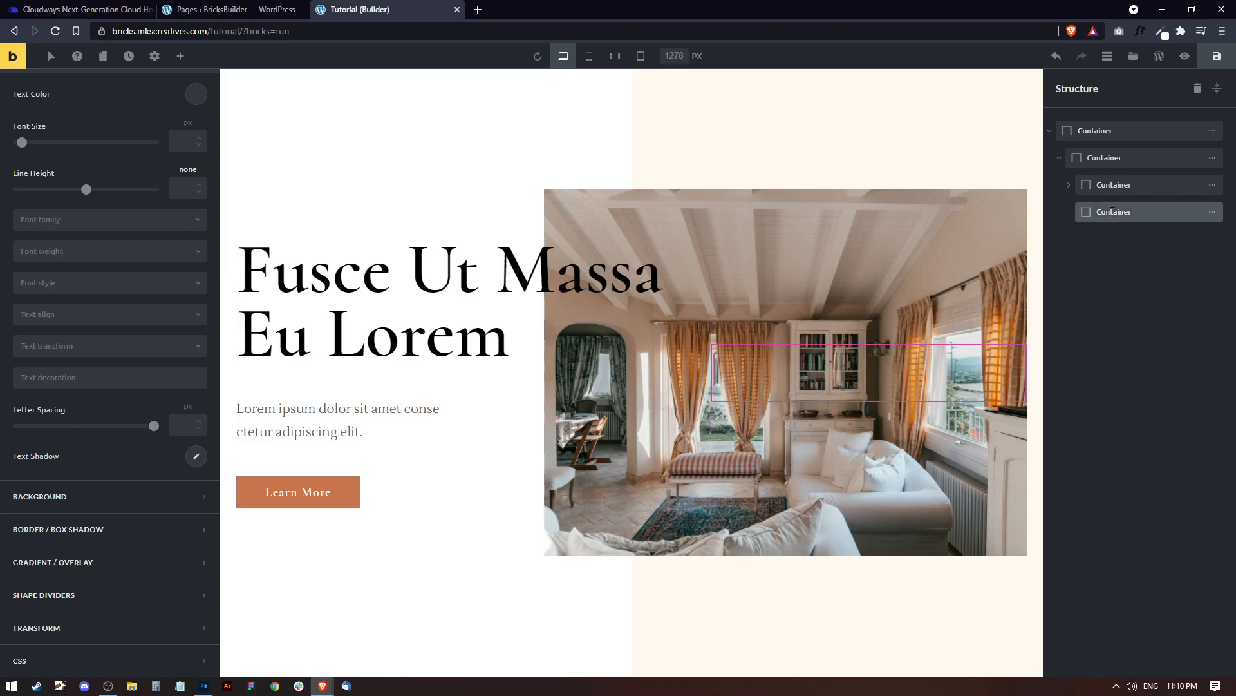
key("ctrl+s")
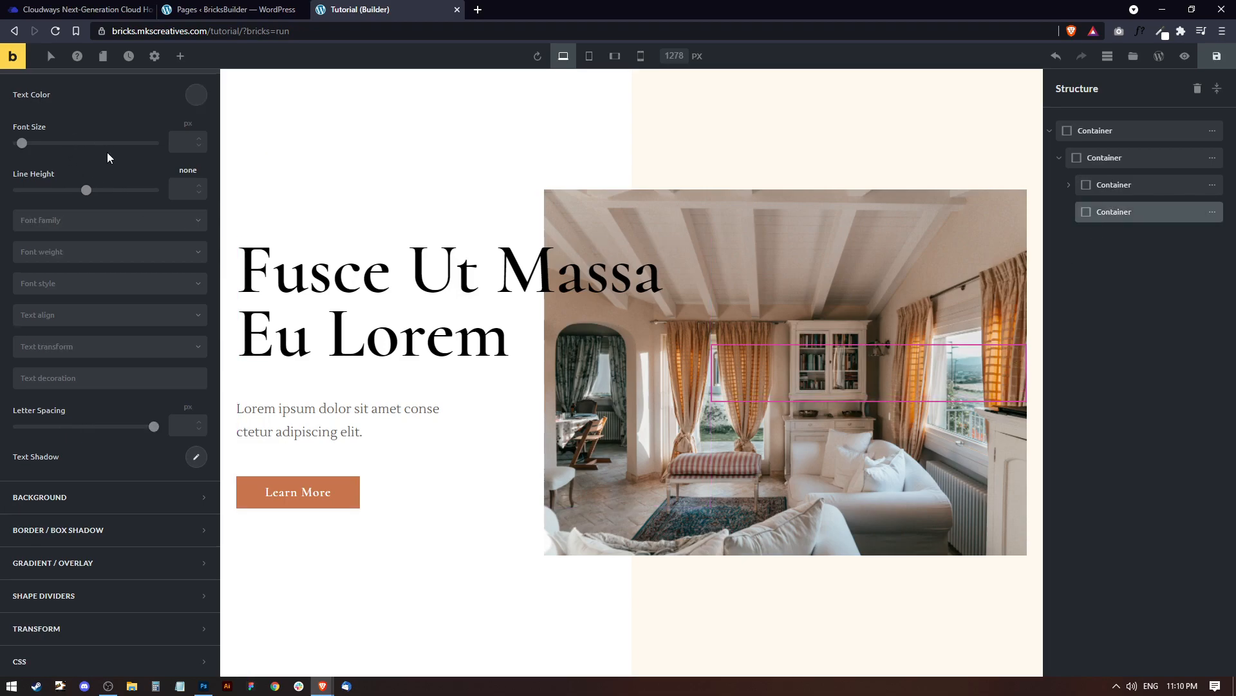
Step: Align the empty container to the end, with its cross axis set to end and its main axis to center
scroll(97, 158, "up", 5)
left_click(60, 140)
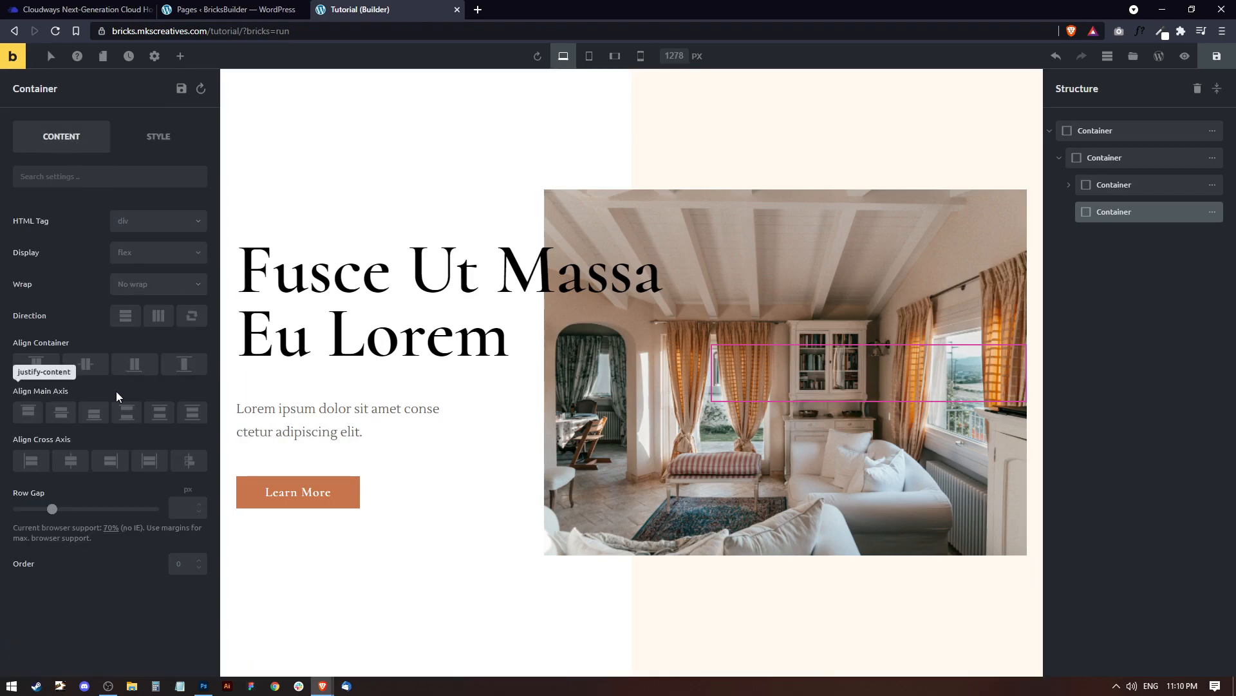
left_click(134, 364)
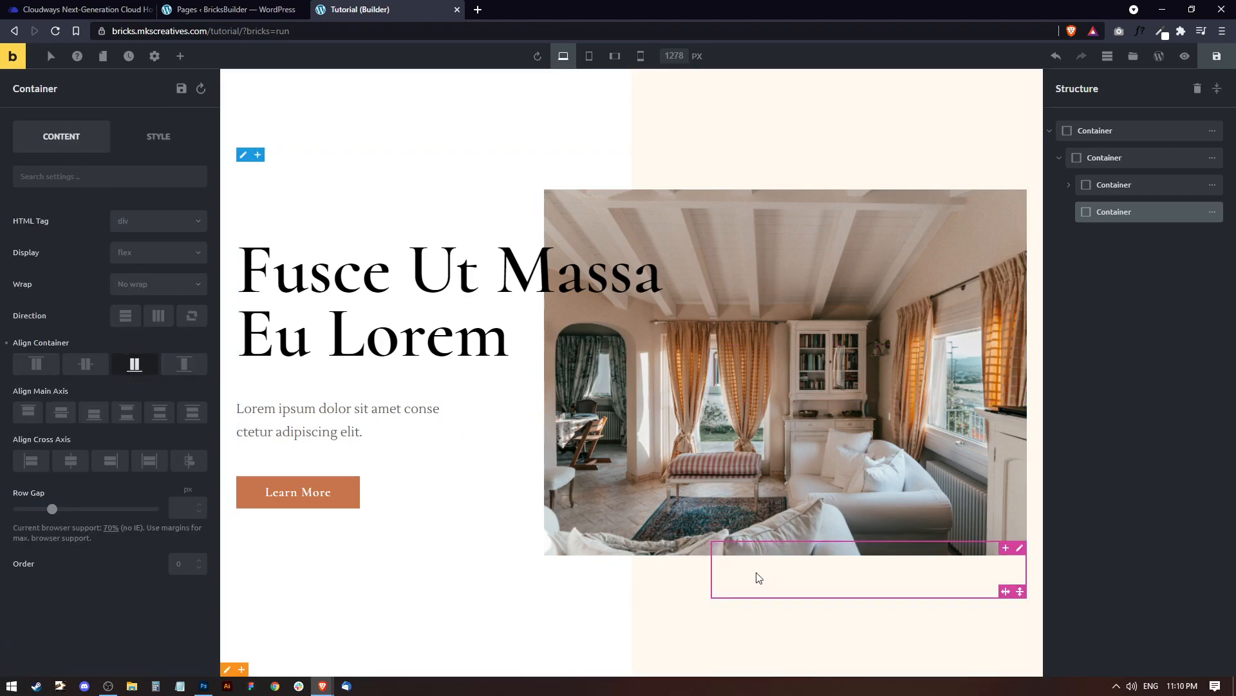
left_click(108, 461)
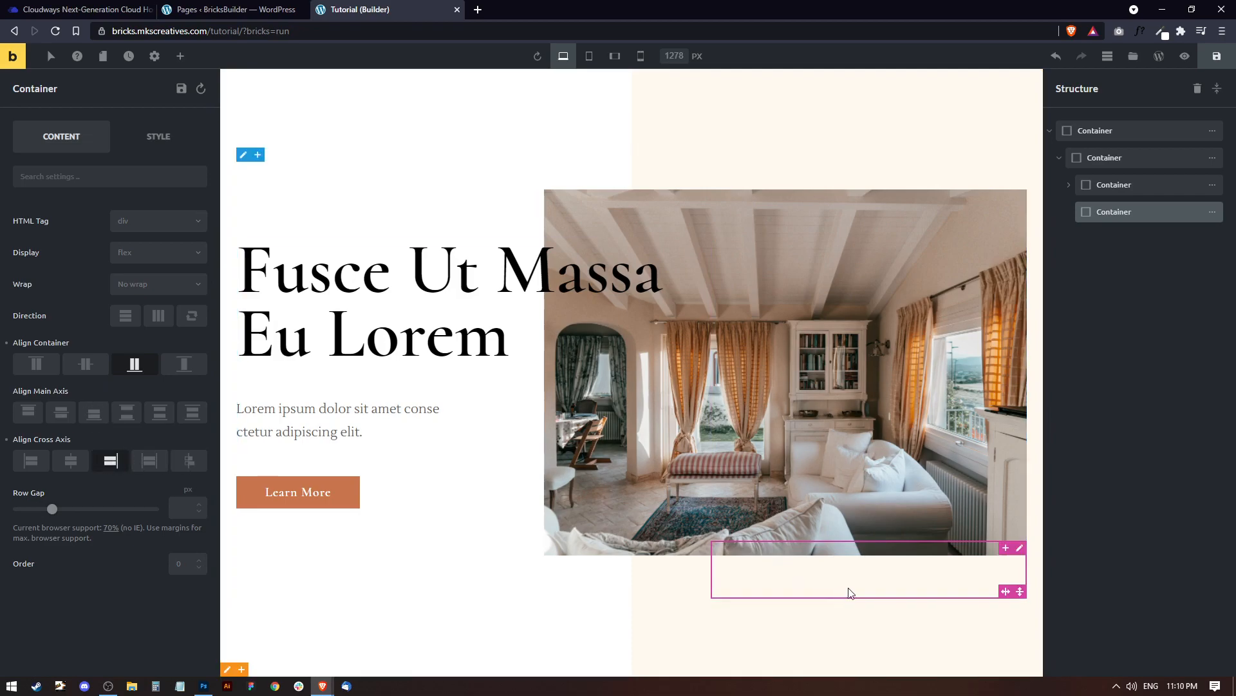
left_click(62, 414)
Step: Add an Icon element and a Button element to the selected container
left_click(181, 57)
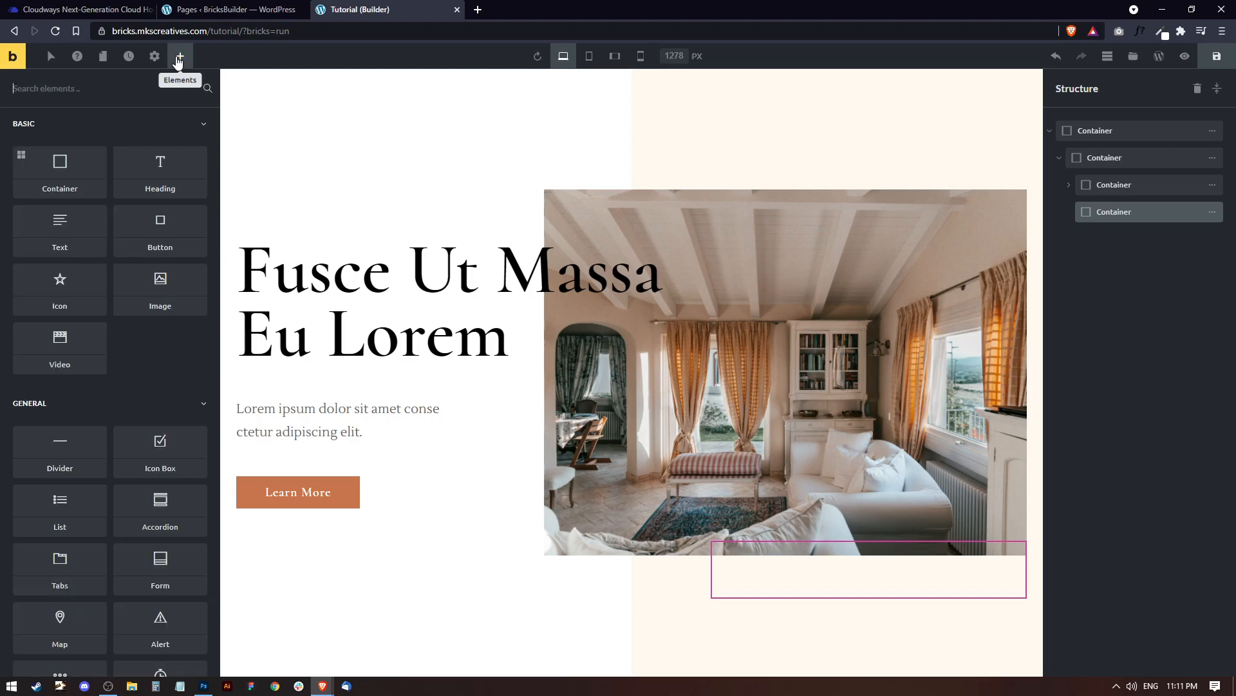
left_click(60, 286)
left_click(171, 237)
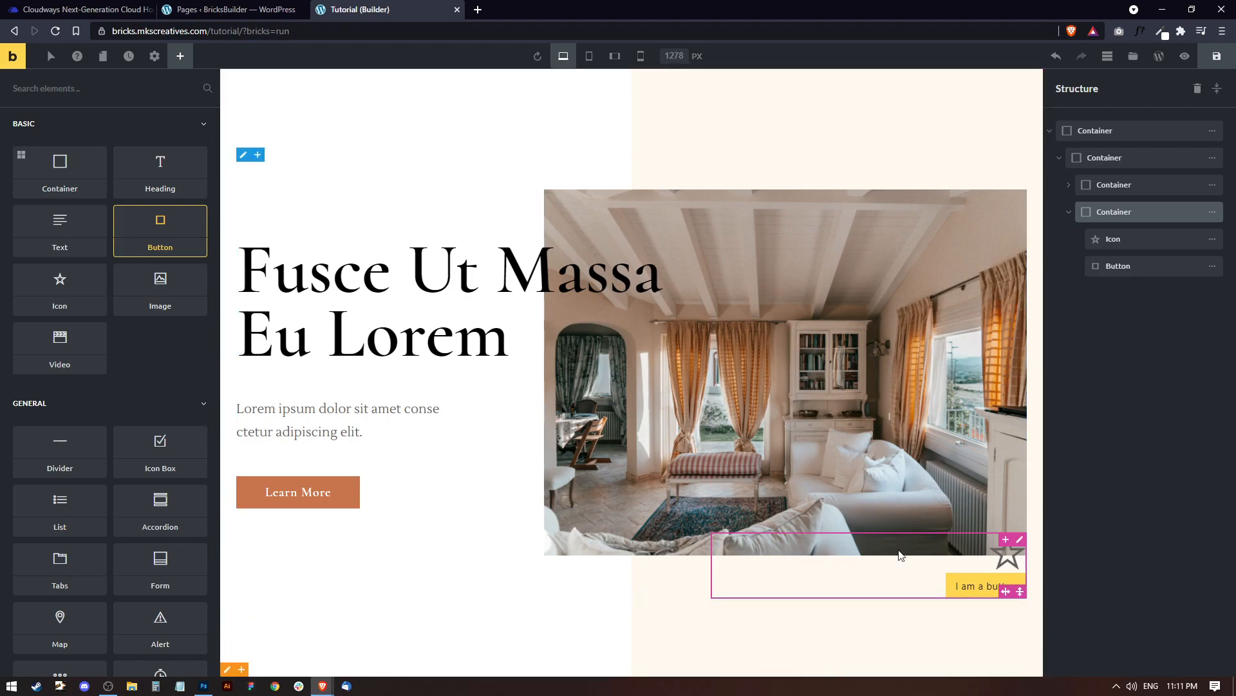
Step: Set the container's direction to horizontal and reorder its elements so the button precedes the icon
left_click(1018, 538)
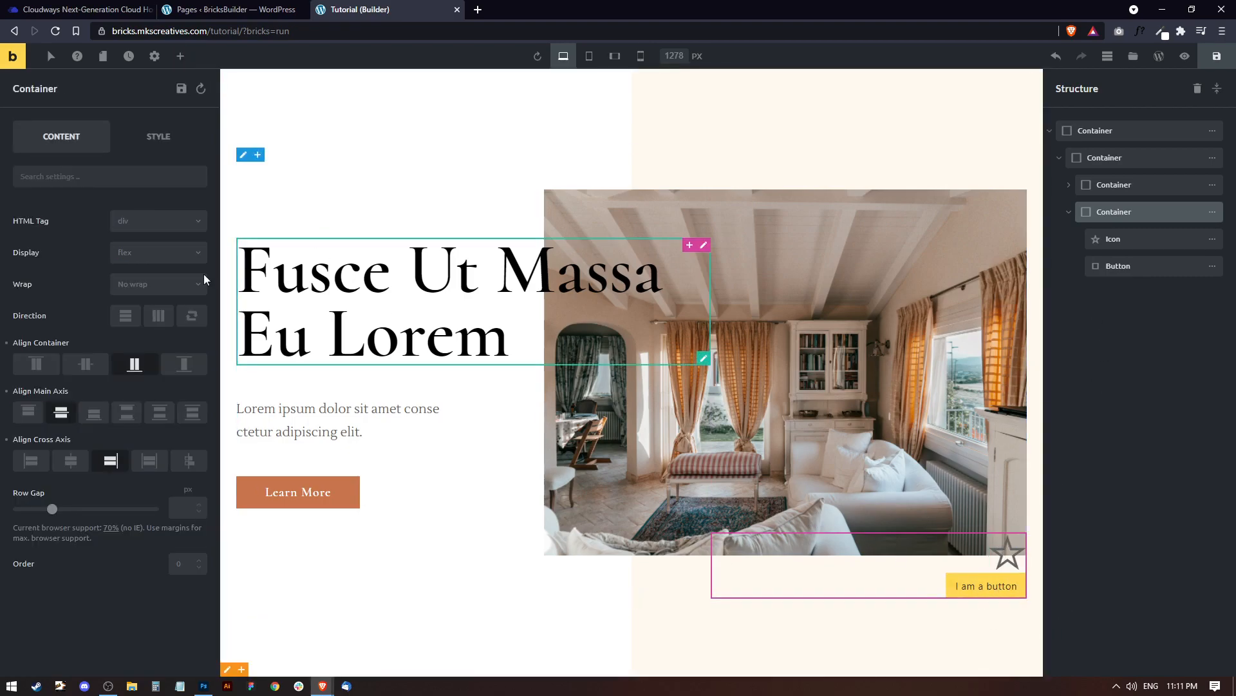
left_click(159, 322)
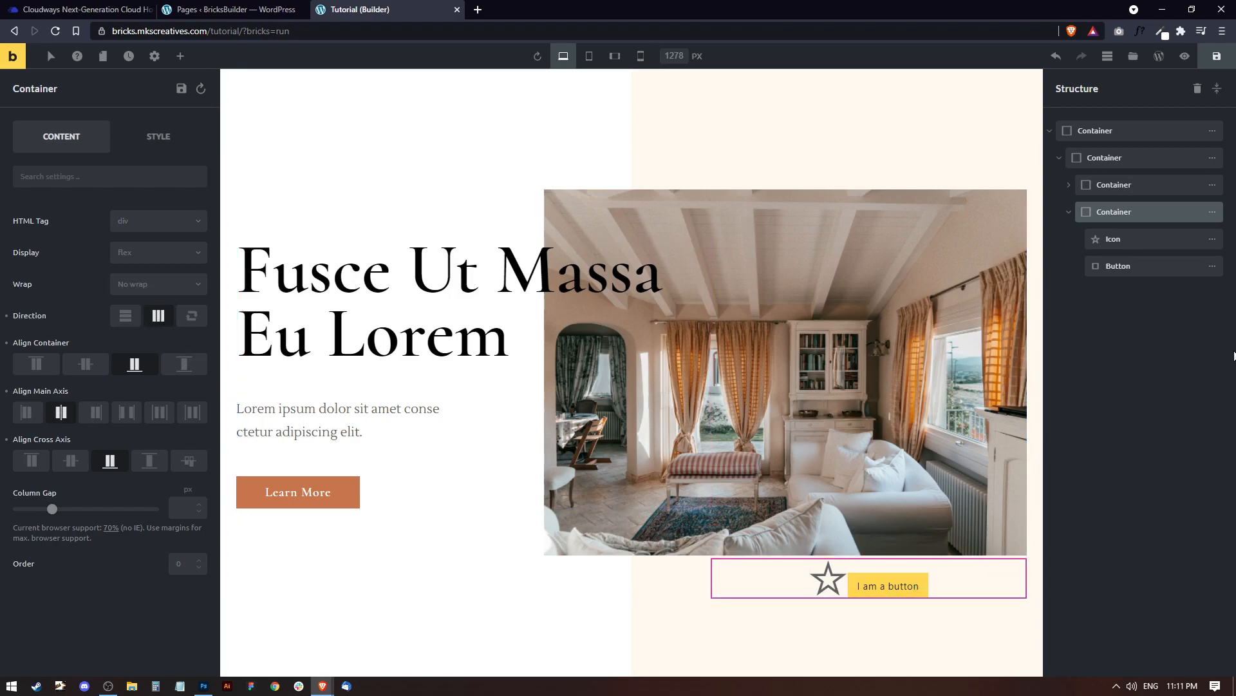
left_click(1109, 239)
left_click_drag(1109, 239, 1101, 266)
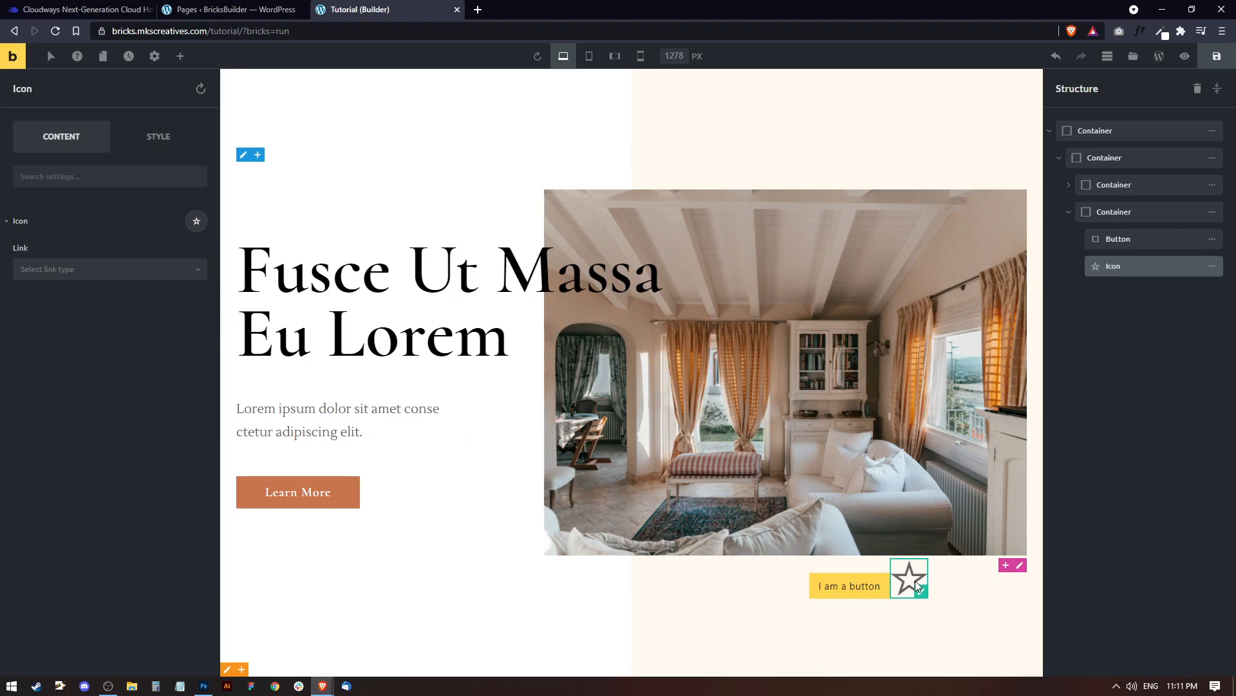
Step: Replace the star icon with the last circled play icon found by searching "play" in the Ionicons library
left_click(196, 221)
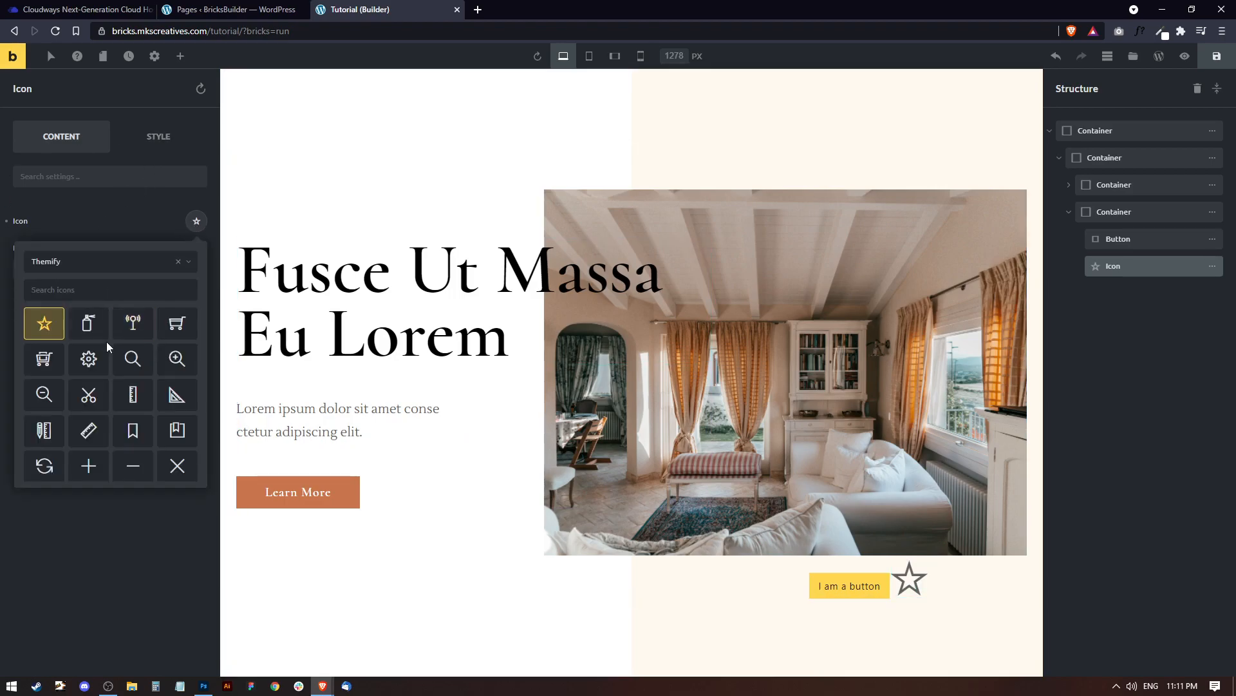
type("play")
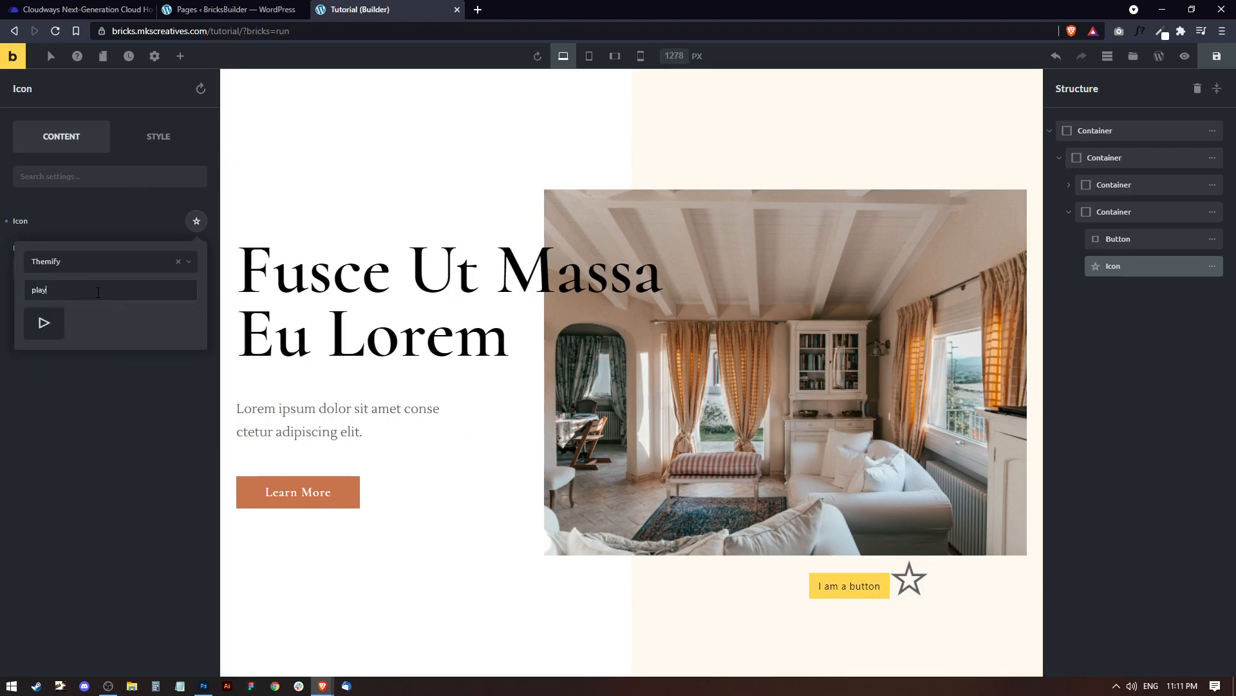
left_click(69, 262)
left_click(44, 340)
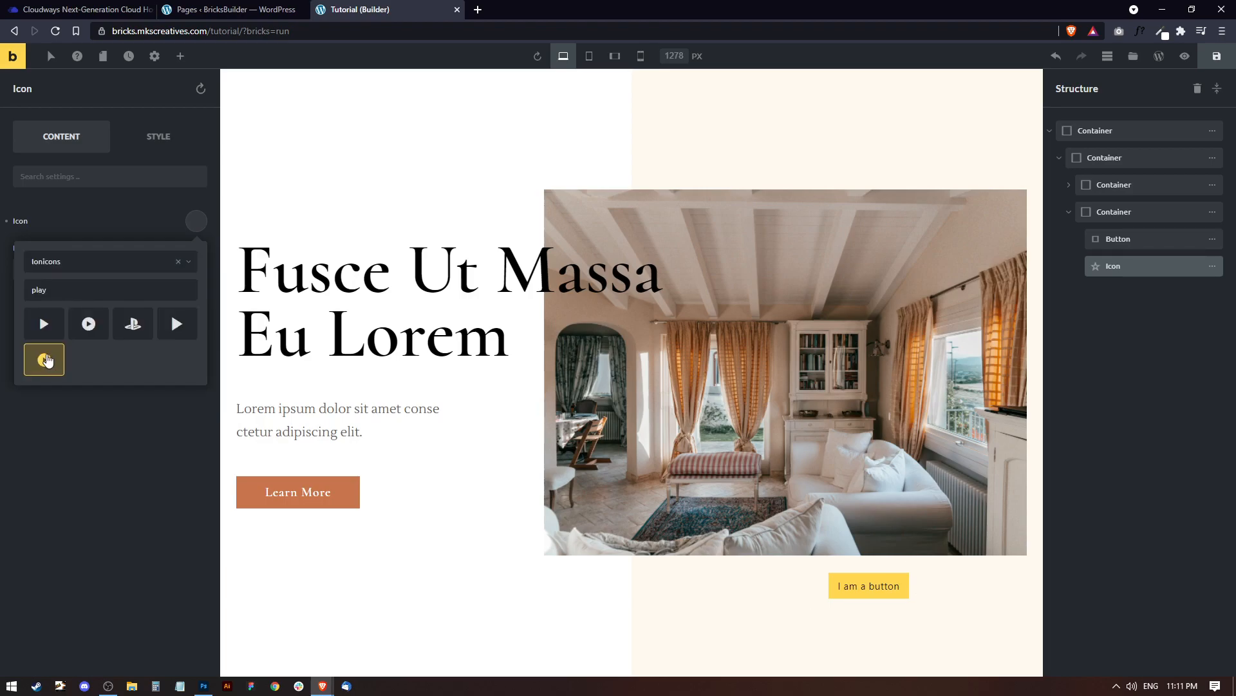
left_click(44, 360)
Step: Try font sizes of 25 and 55 px on the play icon, settling on 45 px
left_click(159, 138)
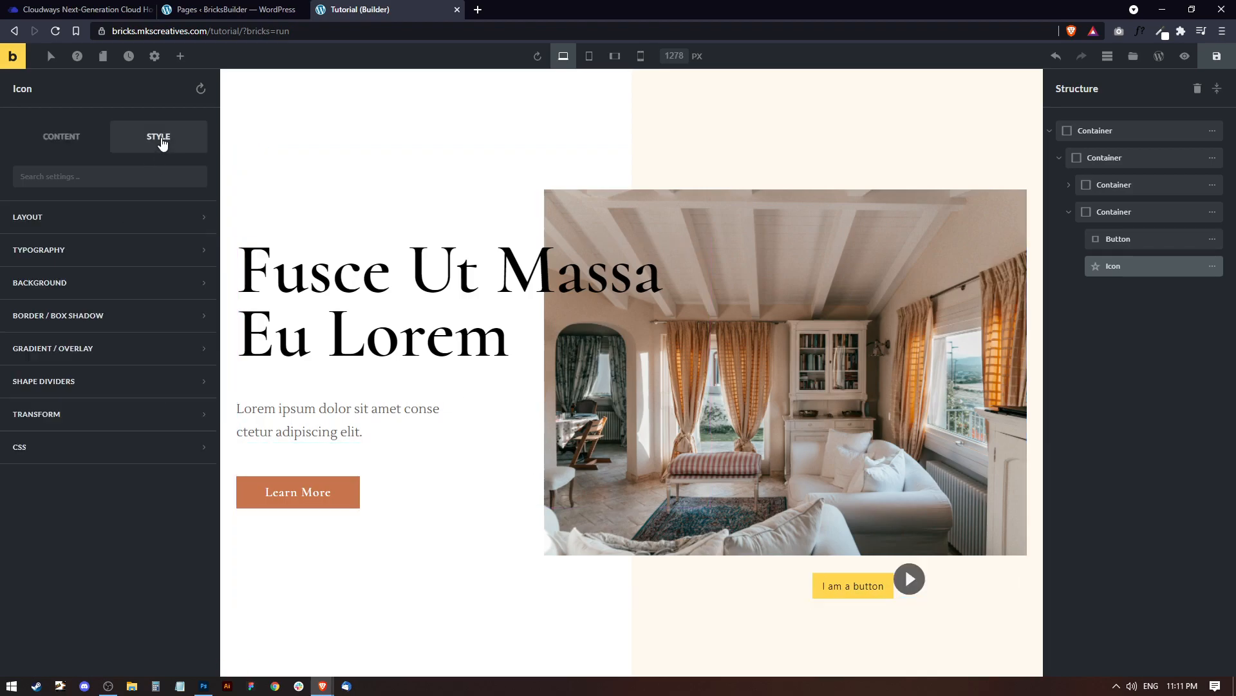
left_click(86, 253)
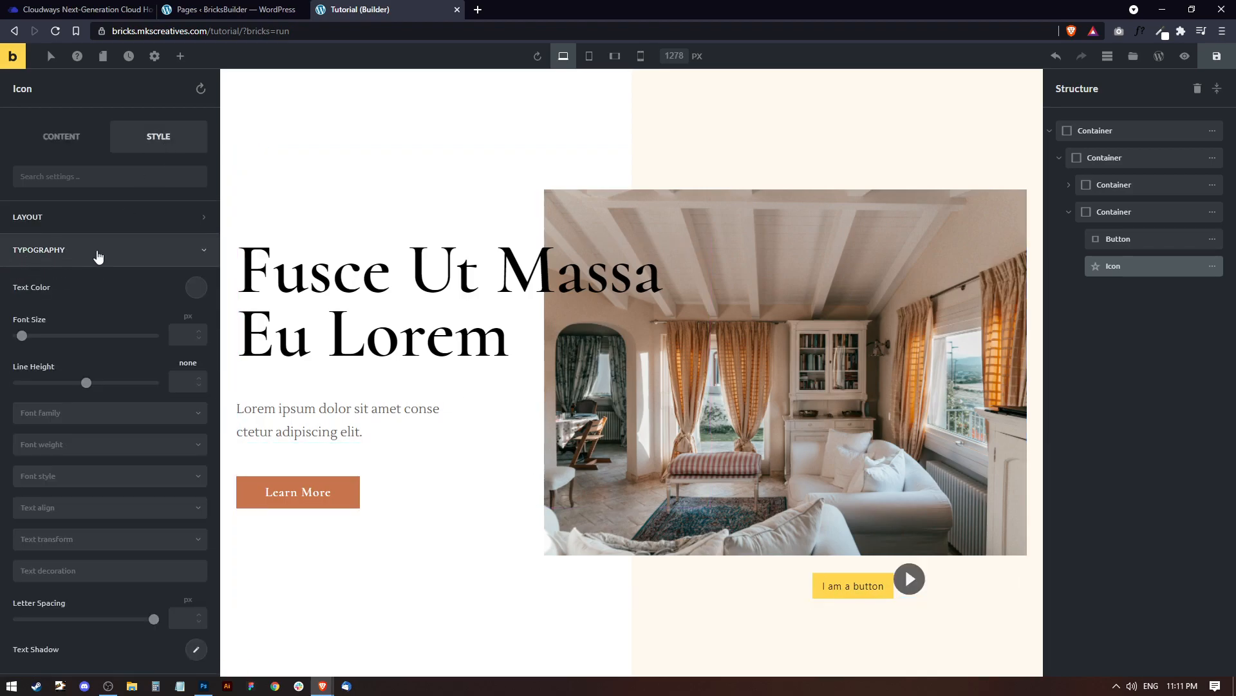
left_click(192, 334)
type("25")
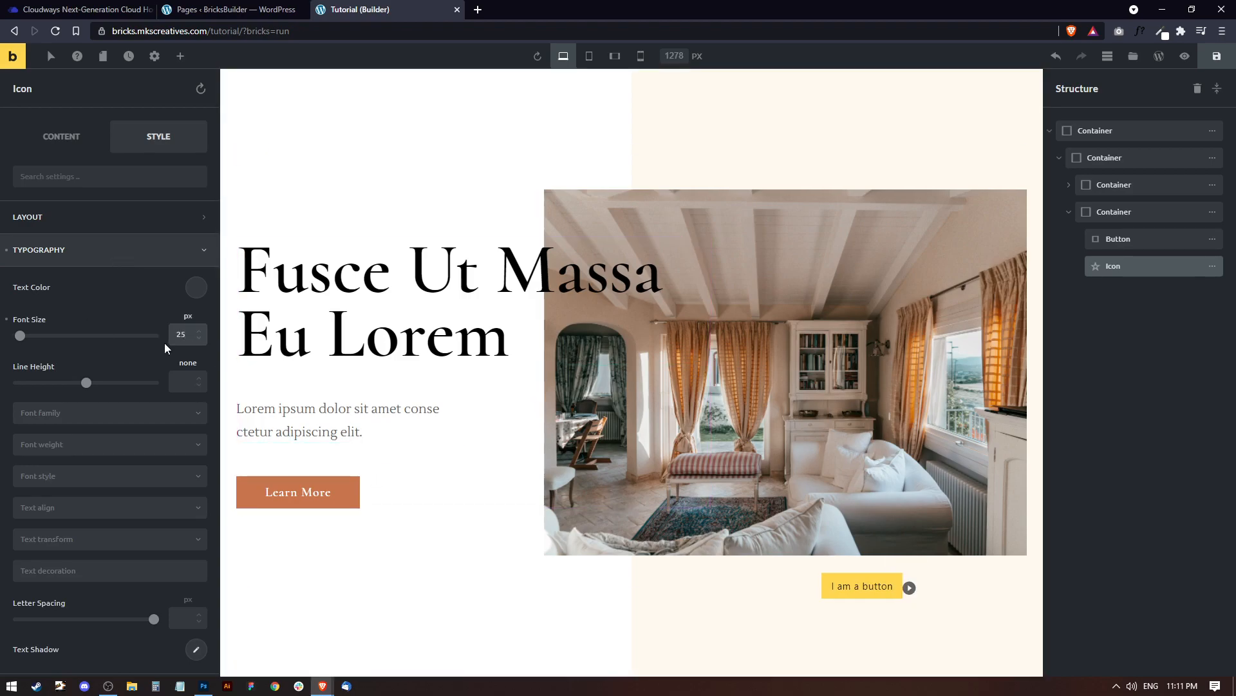
key("BackSpace")
key("BackSpace")
type("55")
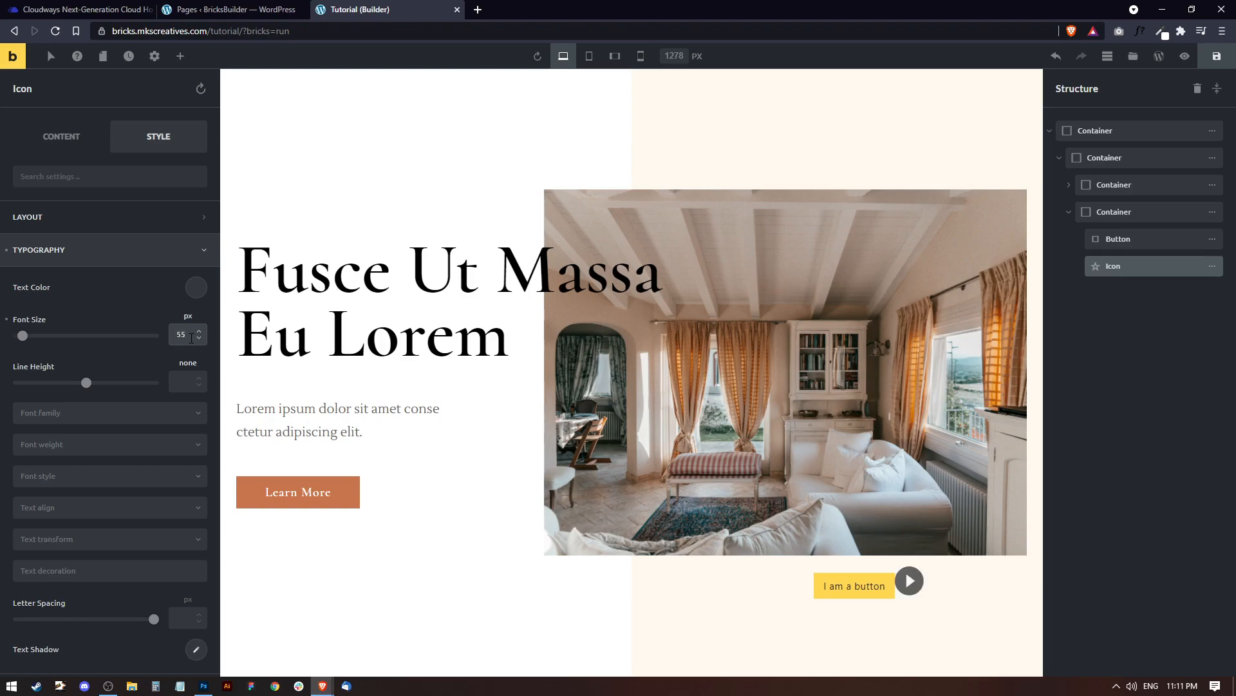
key("BackSpace")
key("BackSpace")
type("45")
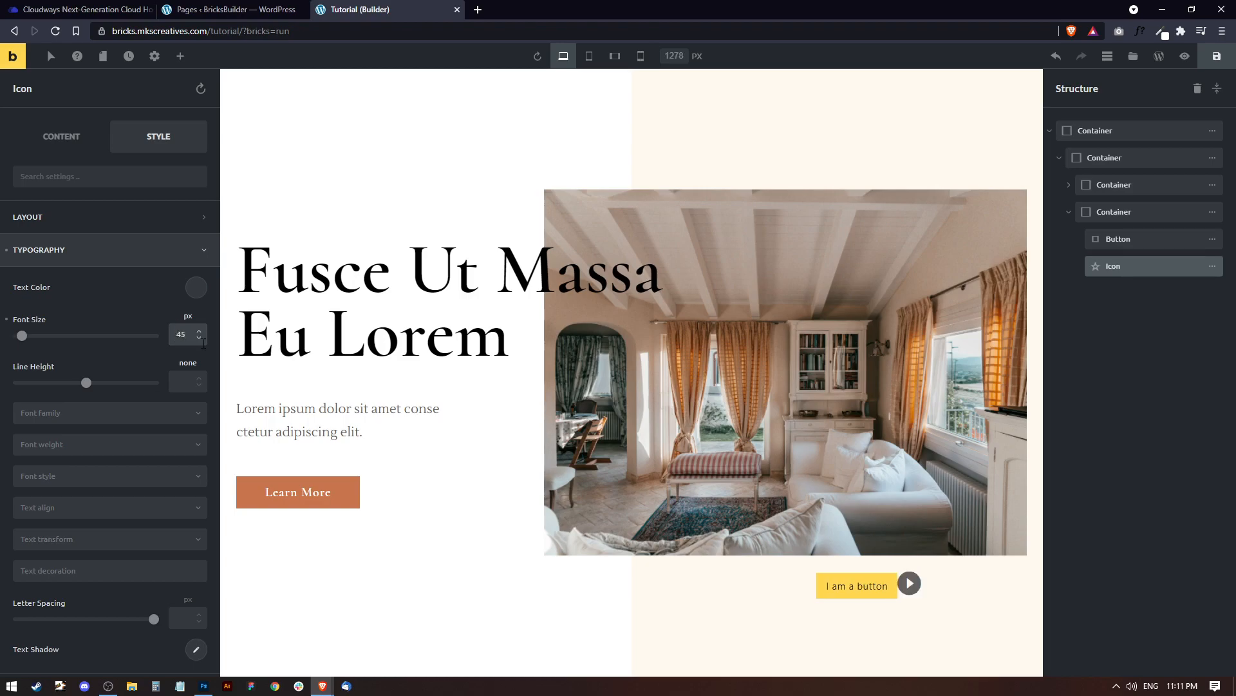
Step: Set the play icon's text color to white (#ffffff) from the Hero Design palette
left_click(196, 288)
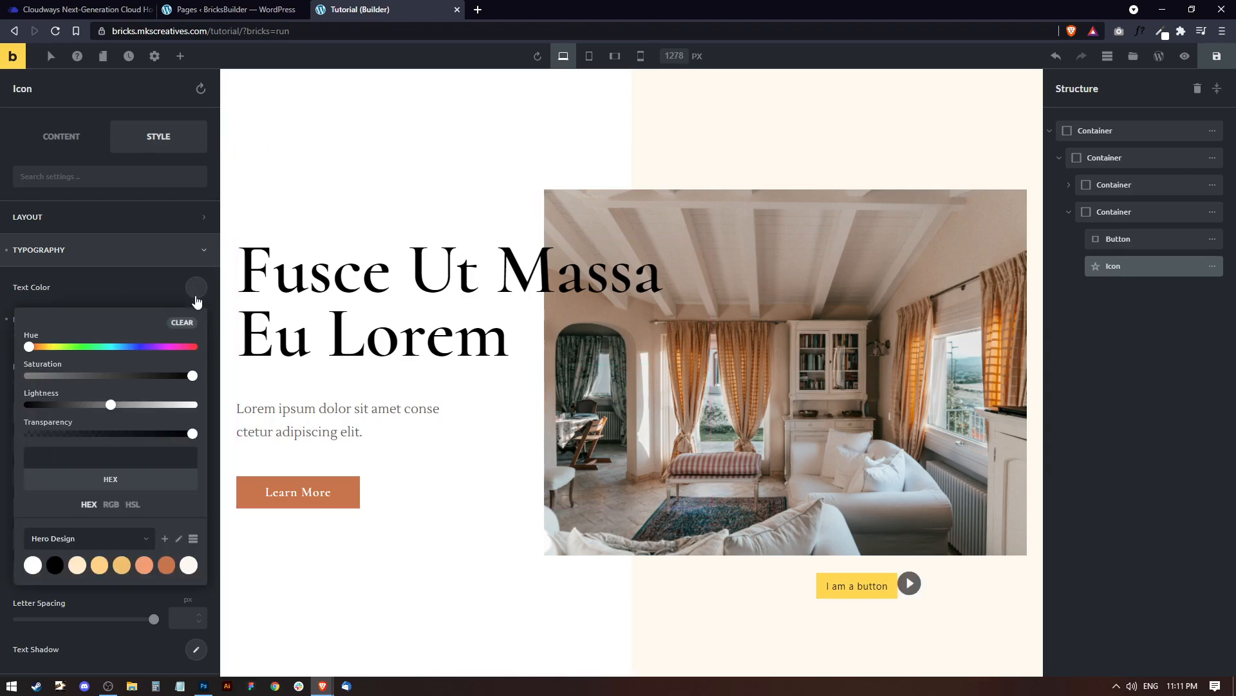
left_click(32, 570)
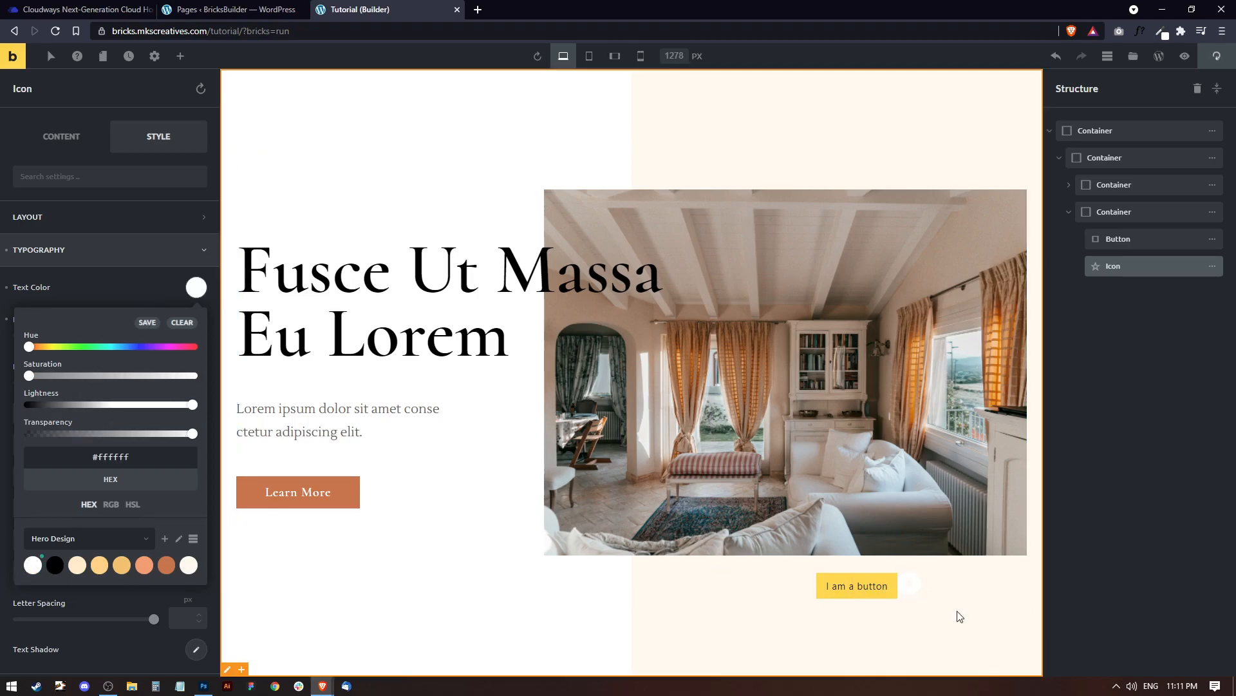
left_click(112, 257)
Step: Give the play icon a light orange background, trying #f2c16e and settling on #ffd285
left_click(57, 283)
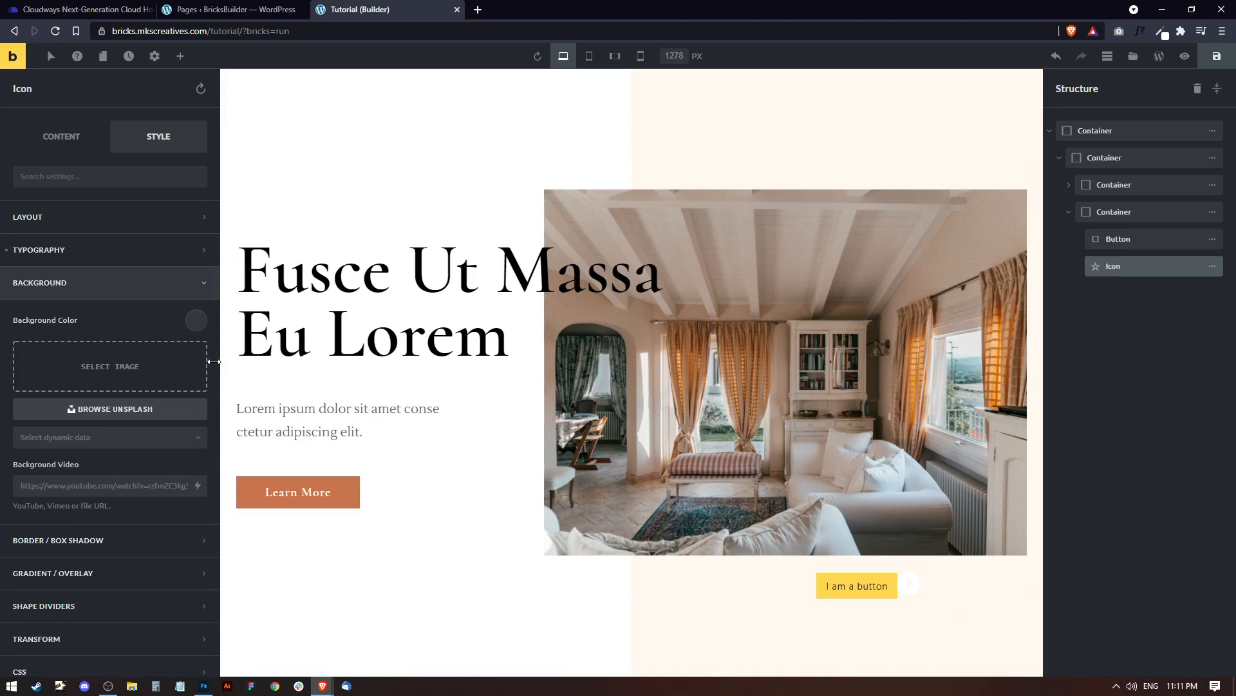
left_click(201, 322)
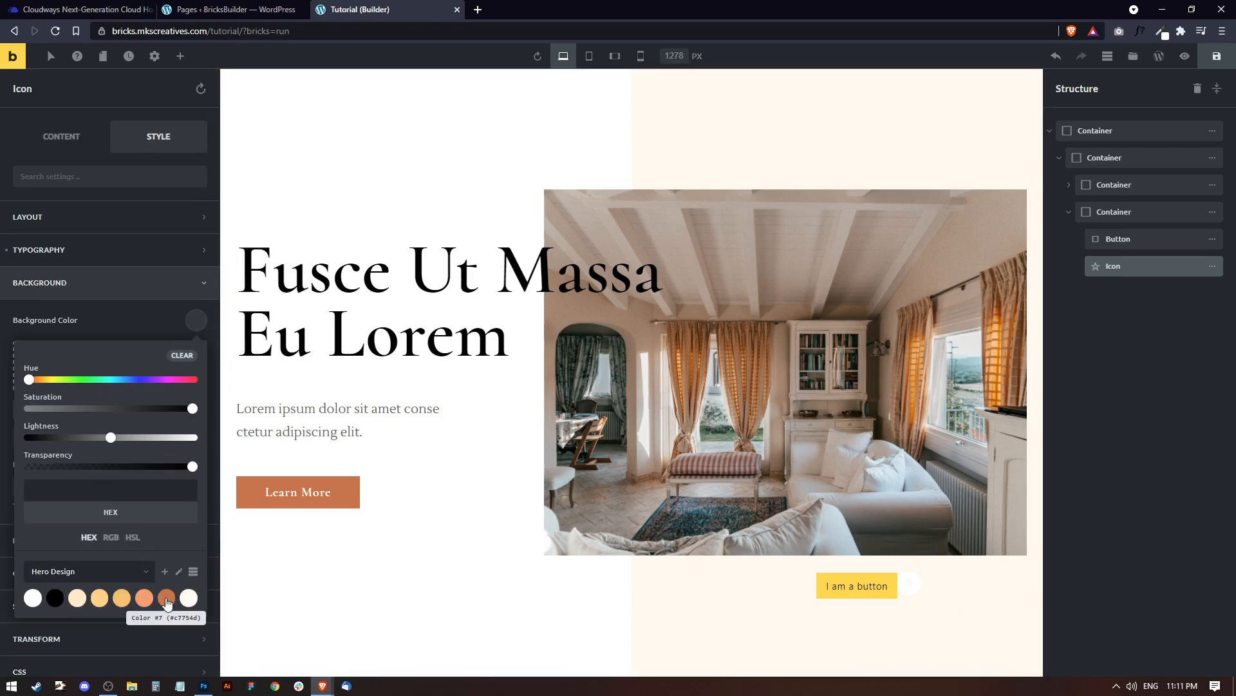
left_click(121, 600)
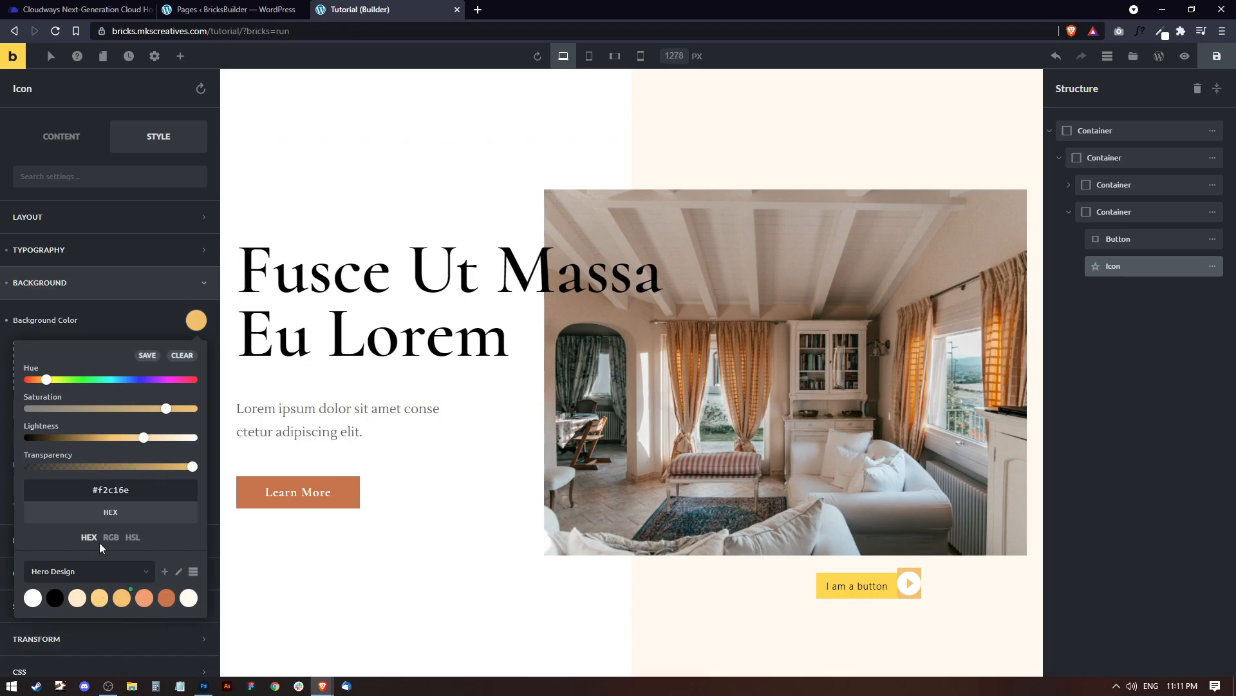
left_click(102, 599)
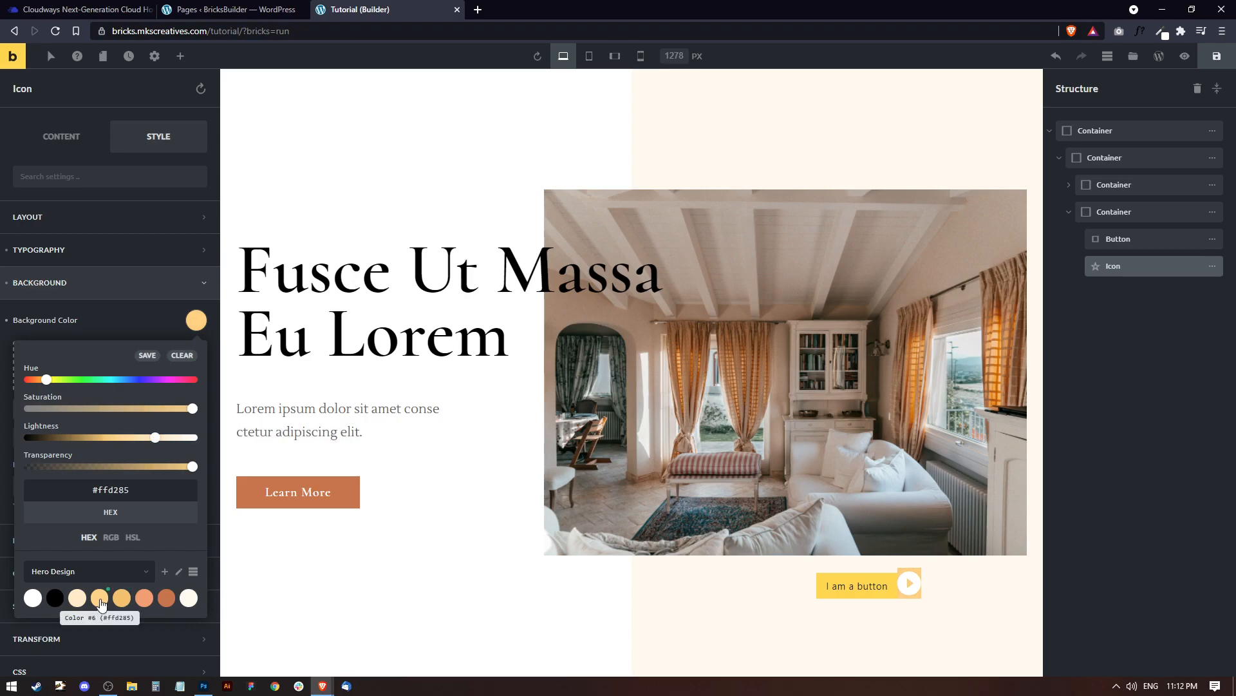
Step: Set the play icon's padding to 10 px top and bottom and 17 px left and right
left_click(136, 220)
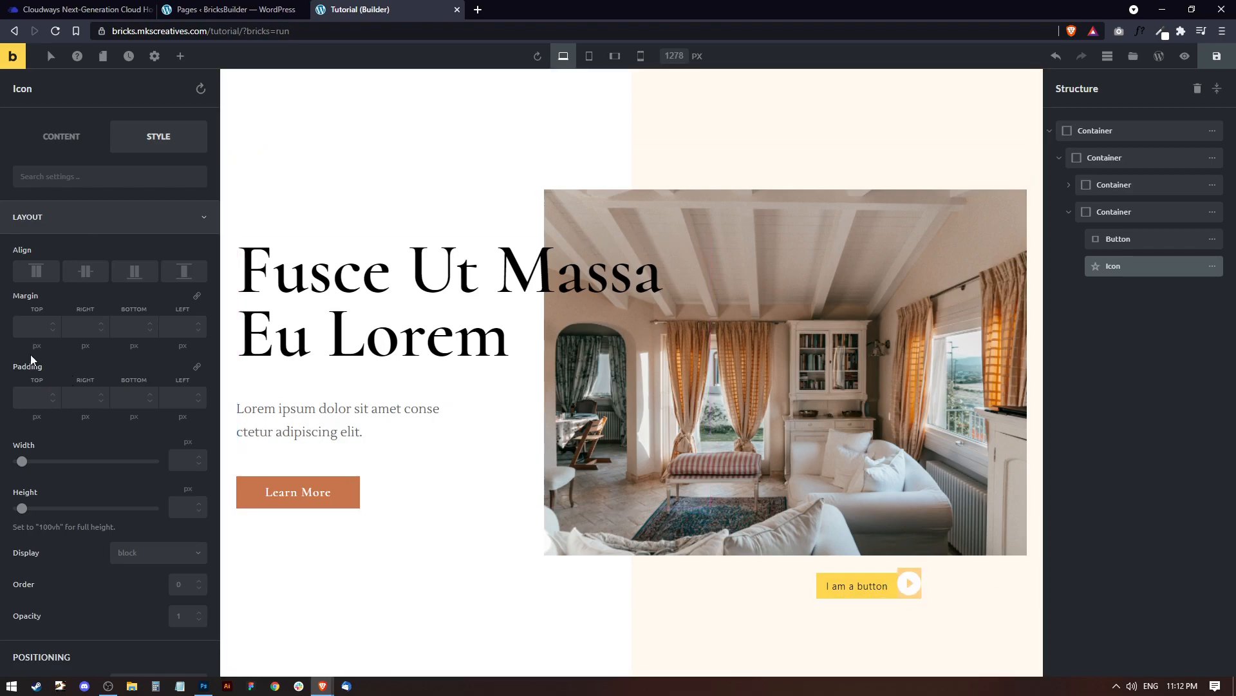
left_click(191, 396)
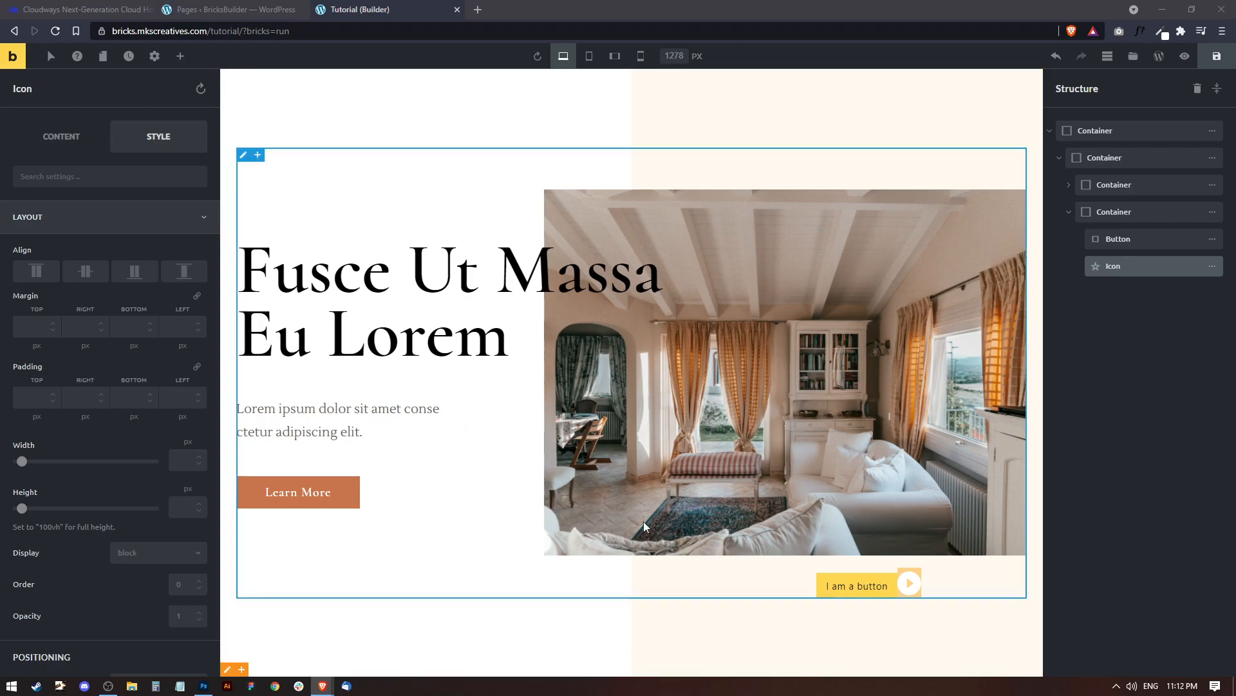
left_click(173, 401)
type("15")
left_click(83, 398)
type("15")
left_click(42, 398)
type("10")
left_click(132, 398)
type("10")
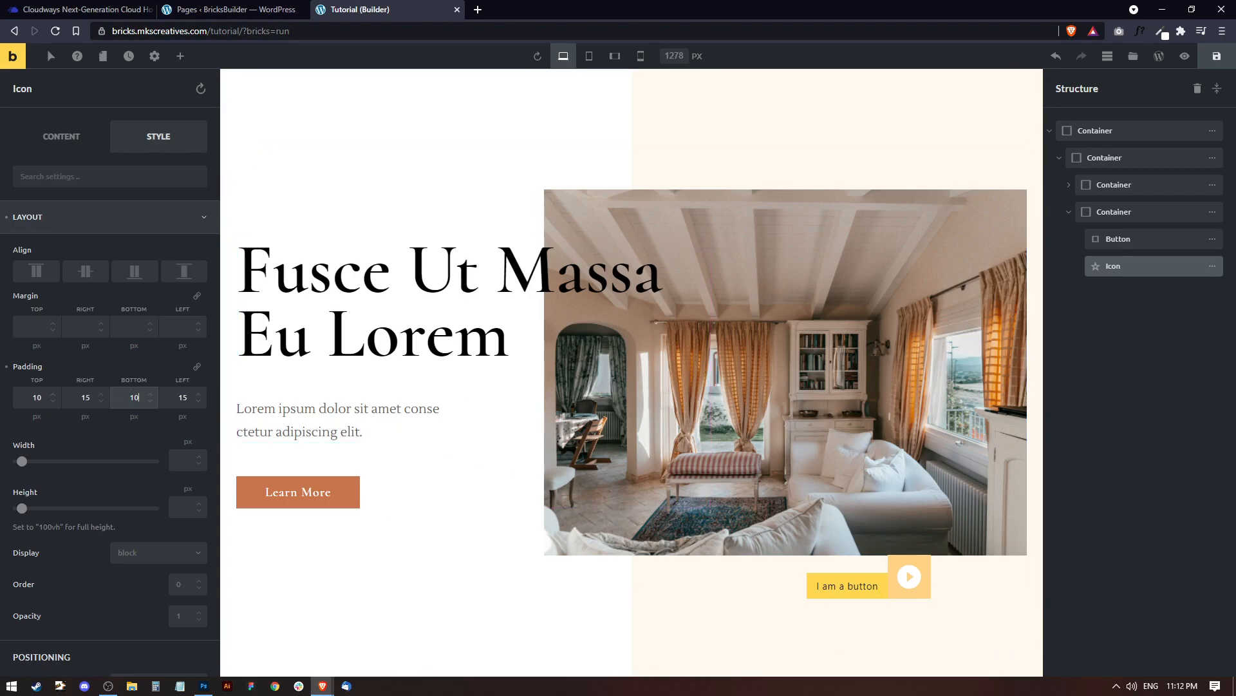
left_click(199, 395)
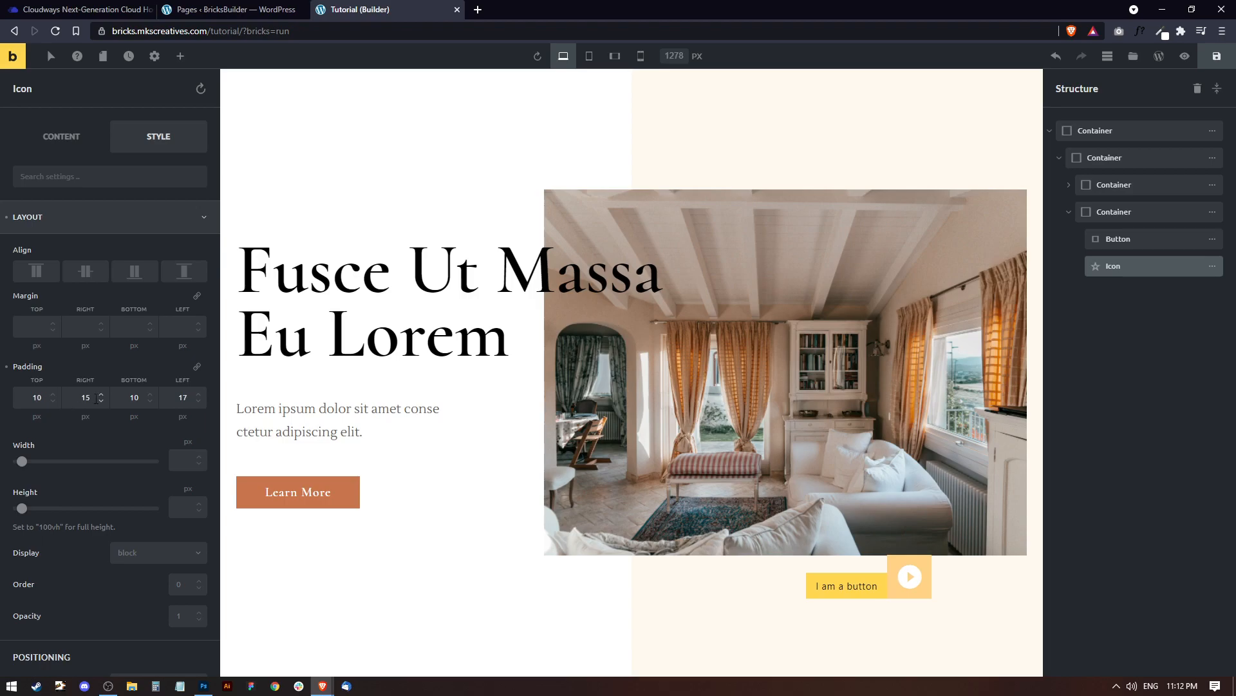
left_click(198, 400)
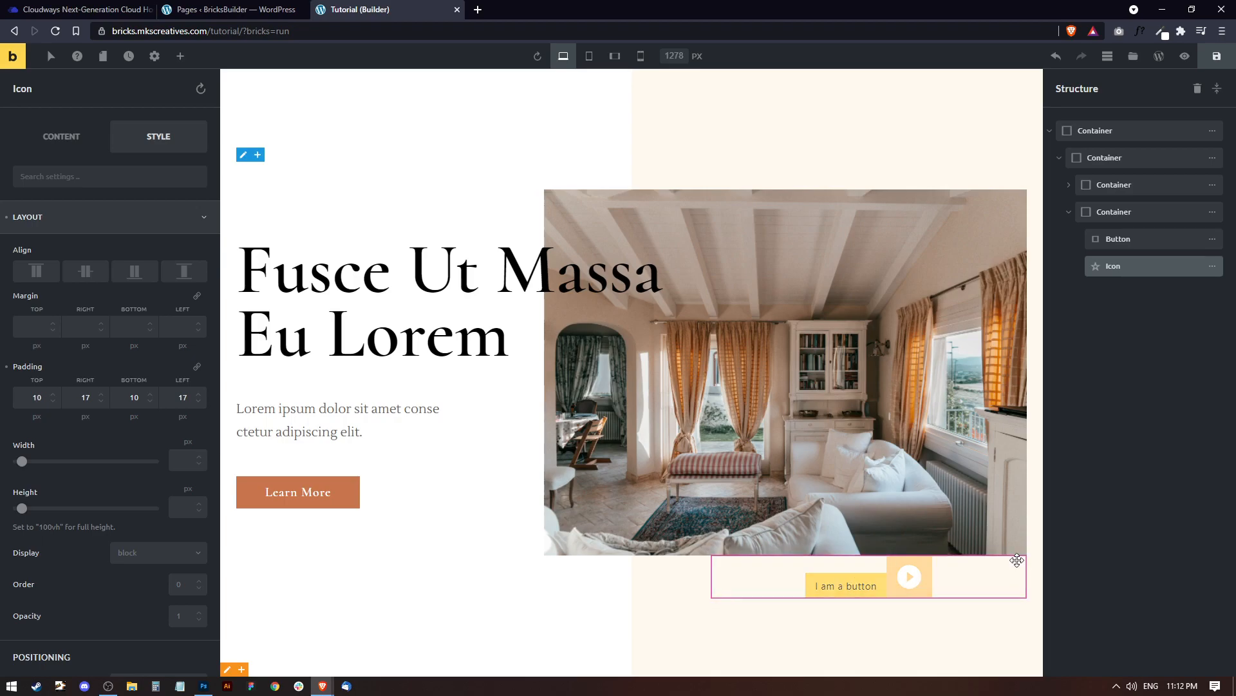
Step: Center the items of the container holding the button and icon along its cross axis
left_click(1018, 560)
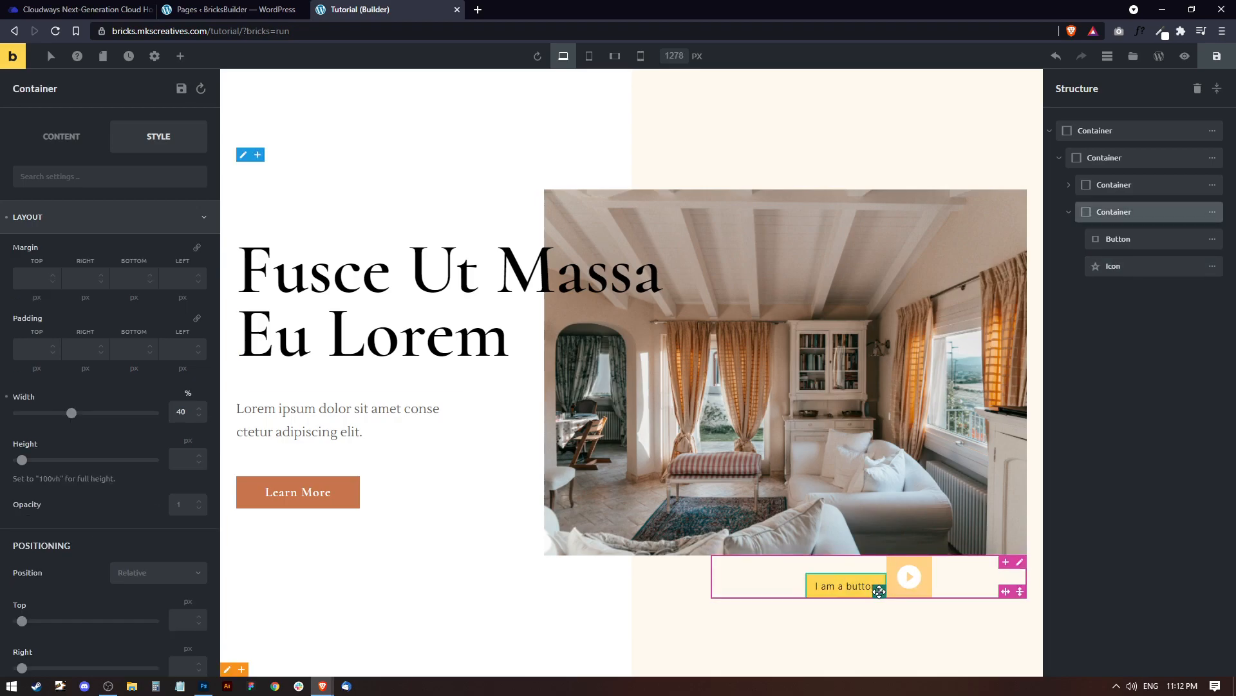
left_click(61, 137)
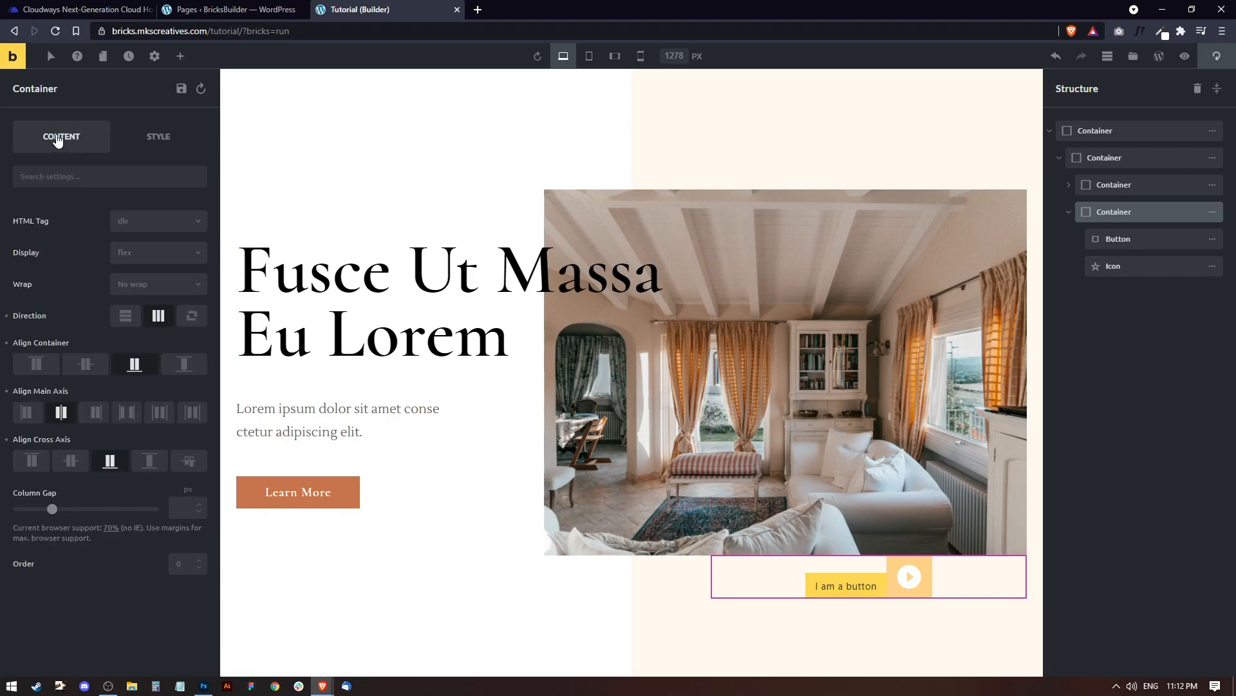
left_click(93, 370)
left_click(133, 368)
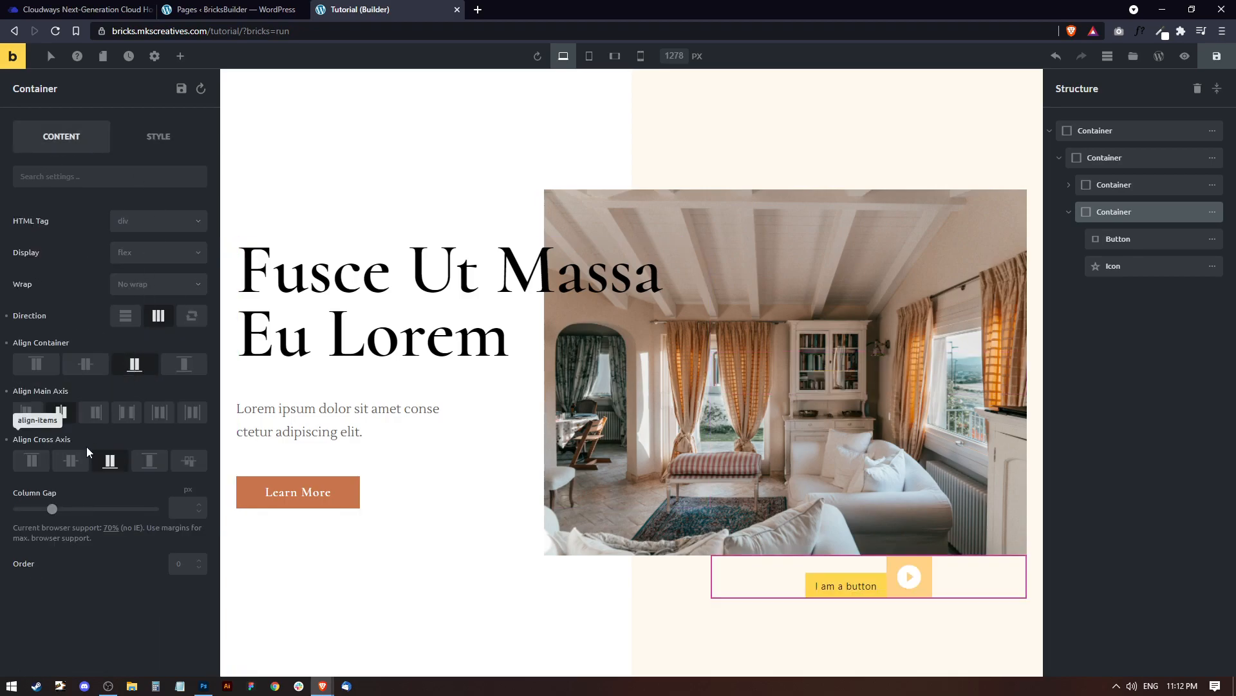
left_click(71, 461)
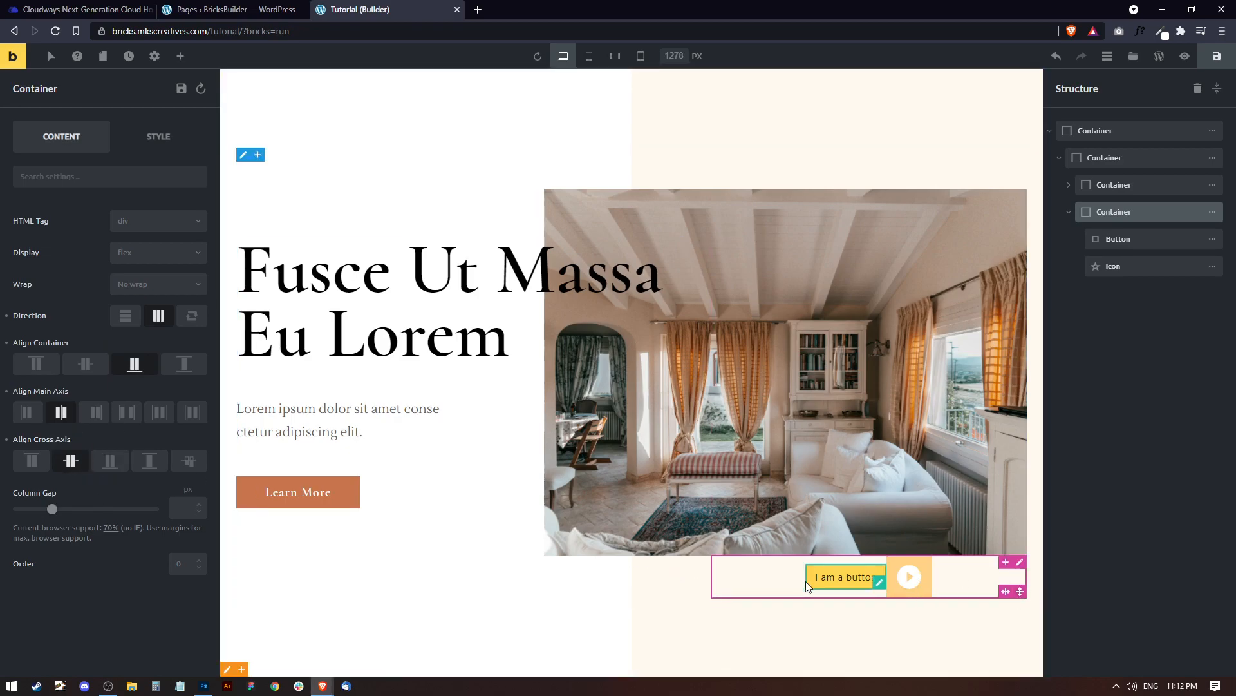
Step: Try the Large size on the button beside the play icon, settling on Extra Large
left_click(855, 580)
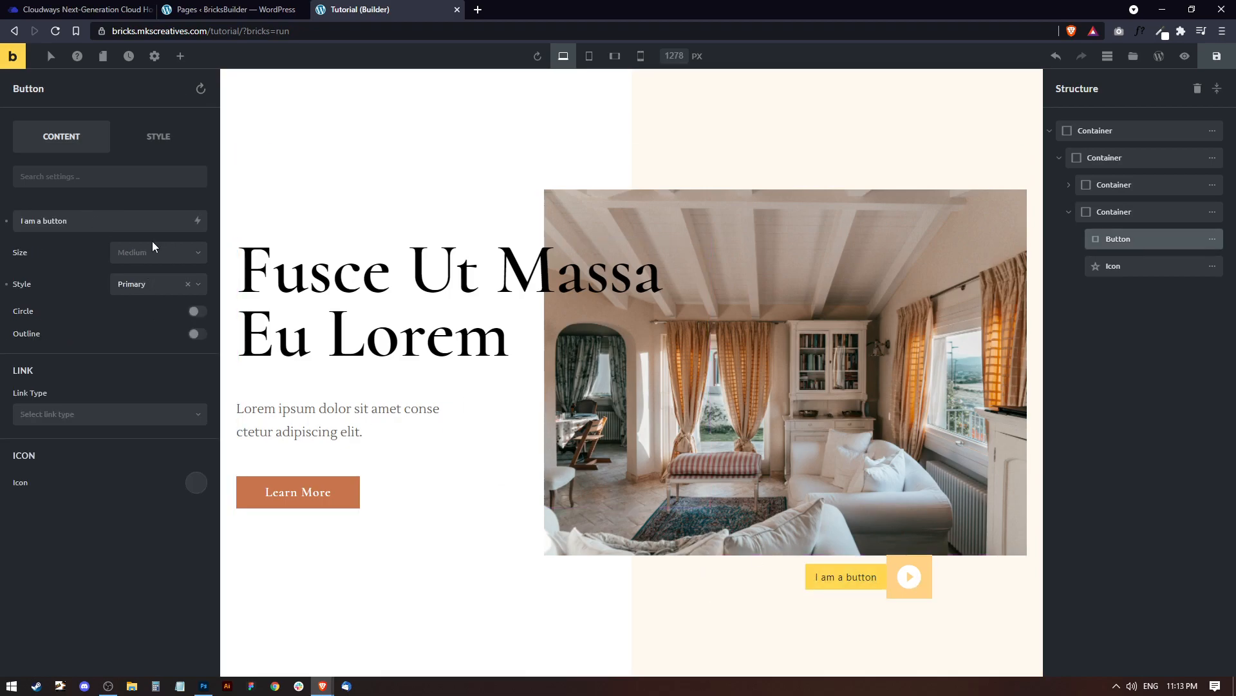
left_click(147, 259)
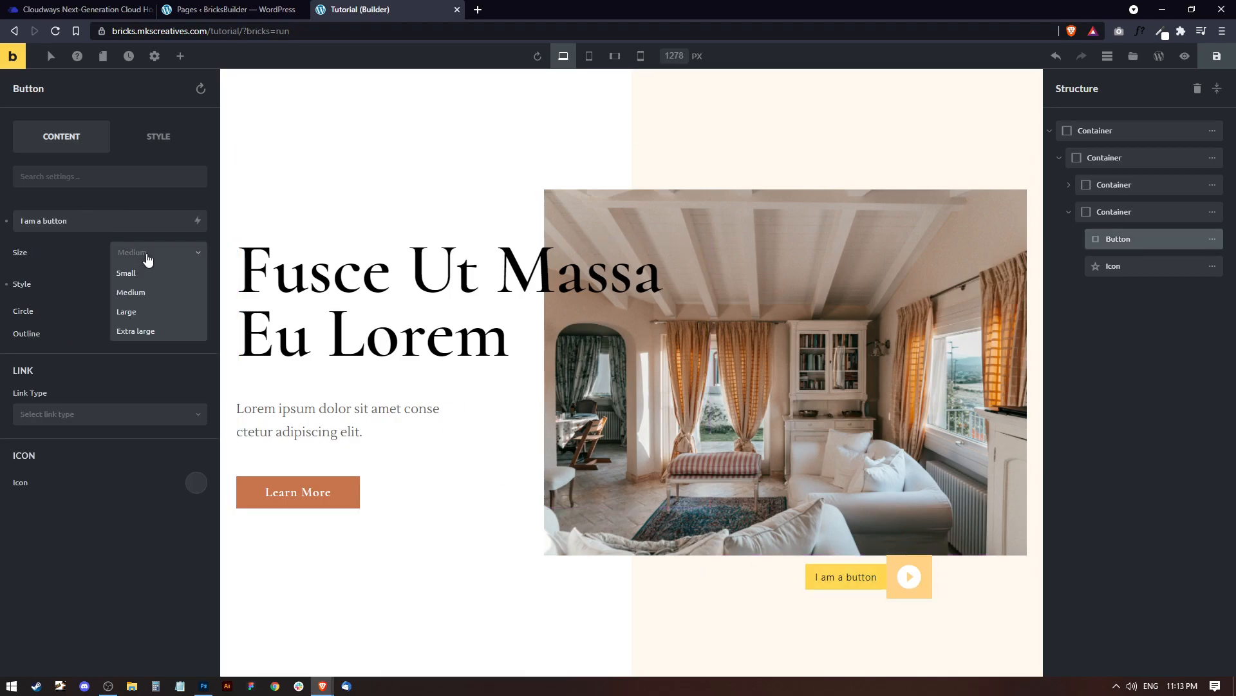
left_click(143, 312)
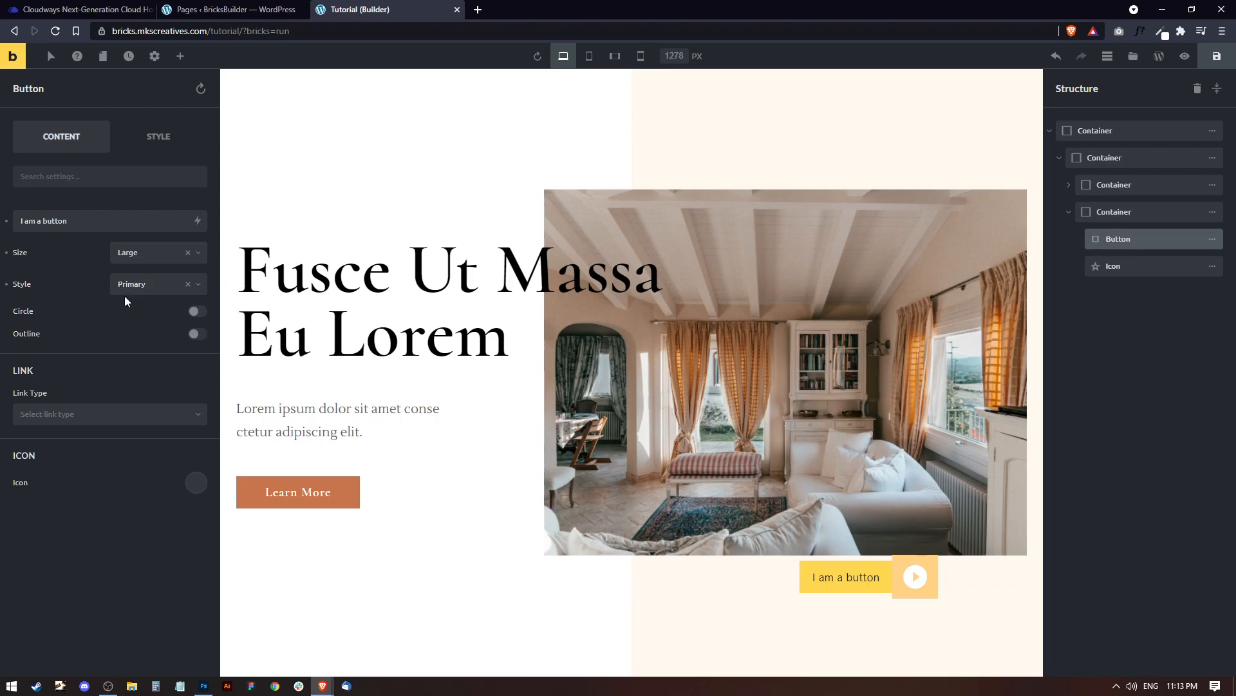
left_click(135, 285)
left_click(141, 264)
left_click(143, 331)
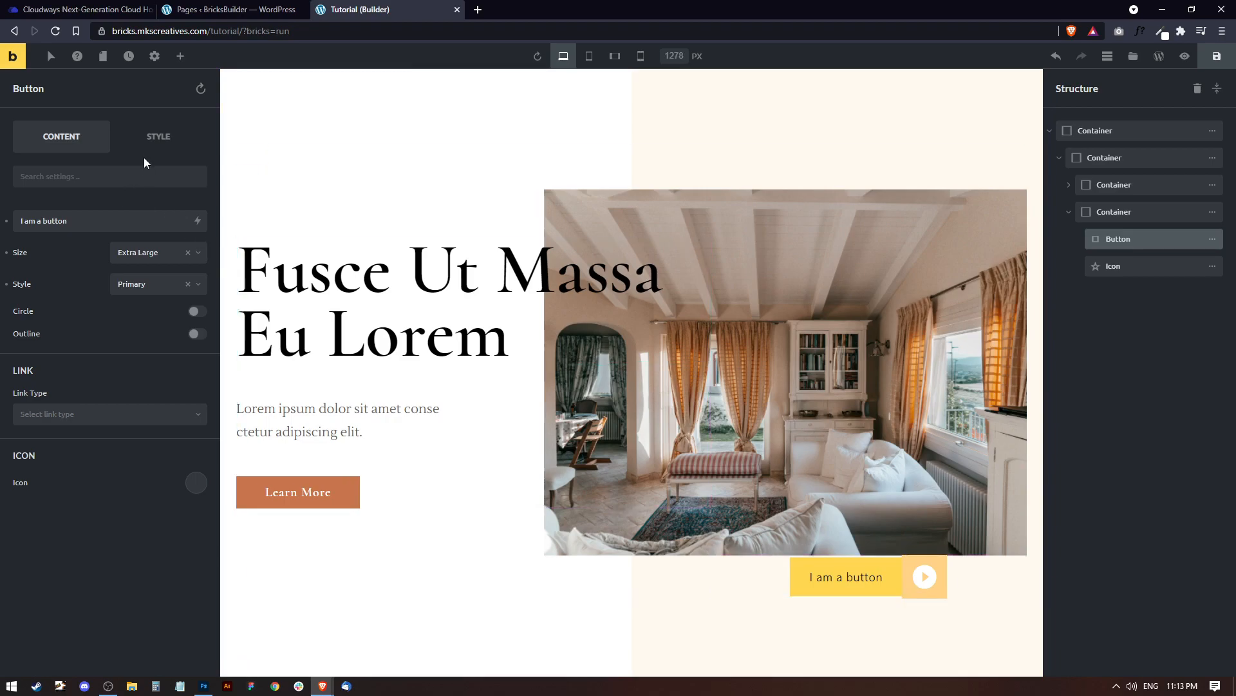
Step: Replace the placeholder text of the button beside the play icon with "Watch Video"
left_click_drag(91, 221, 3, 223)
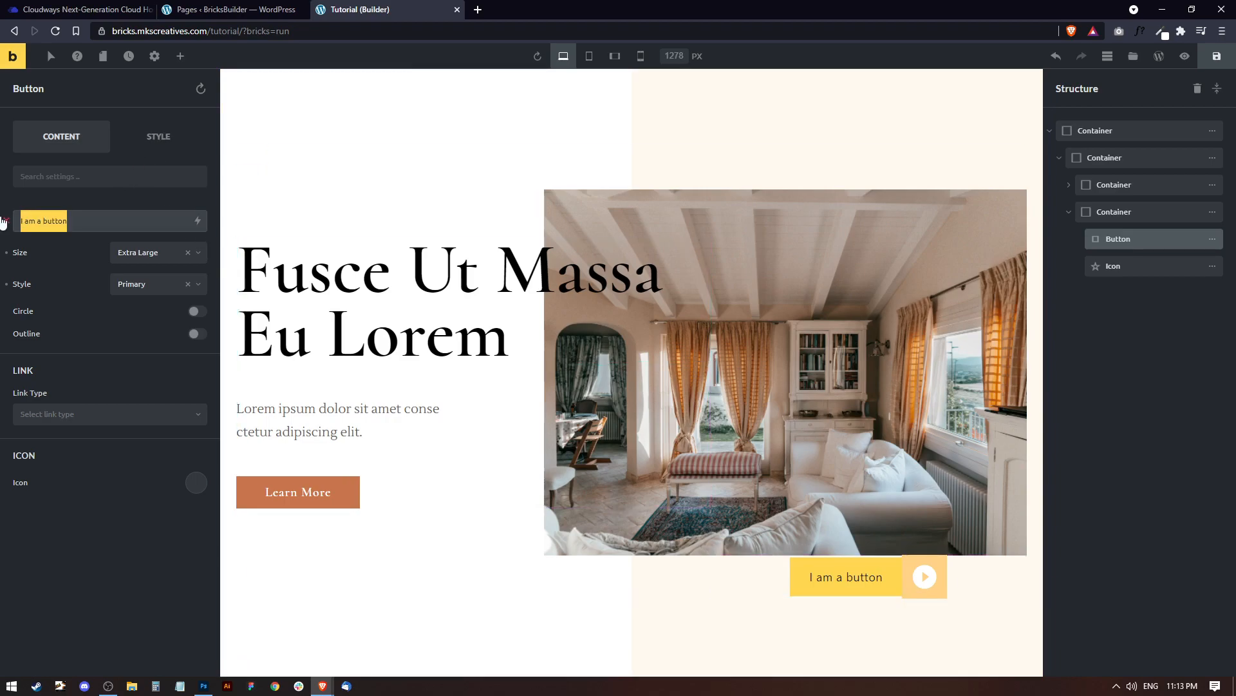
type("WATCH")
key("BackSpace")
key("BackSpace")
key("BackSpace")
key("BackSpace")
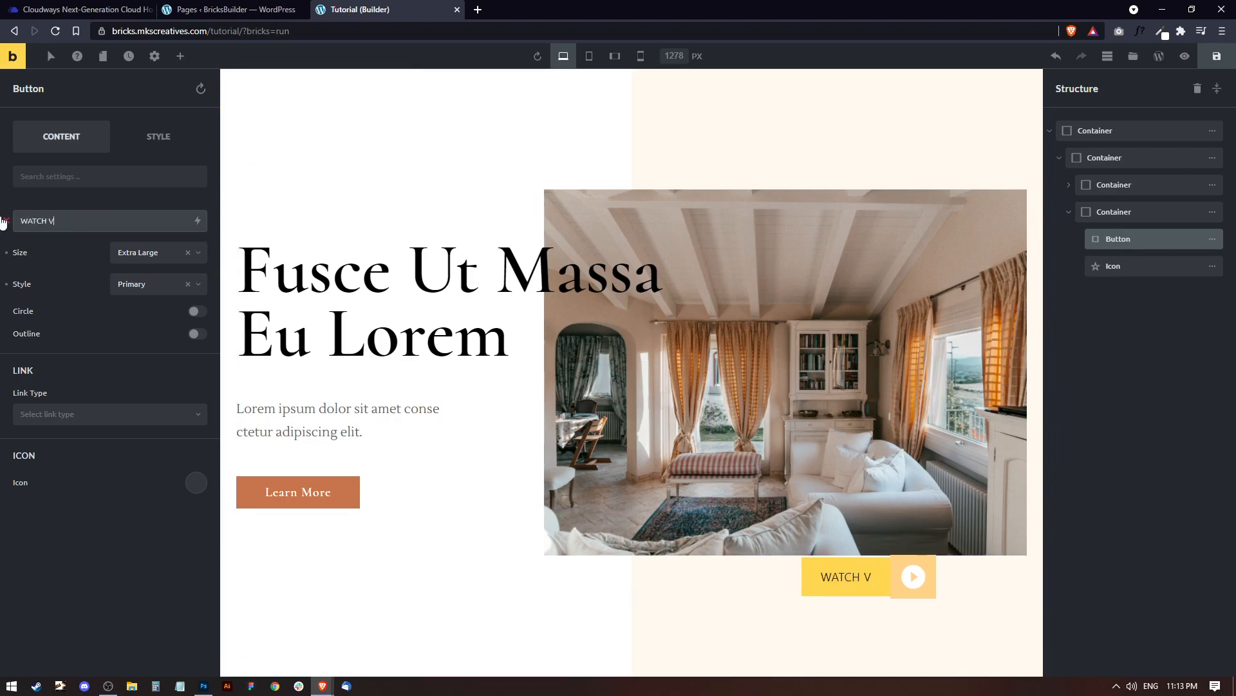
type("a")
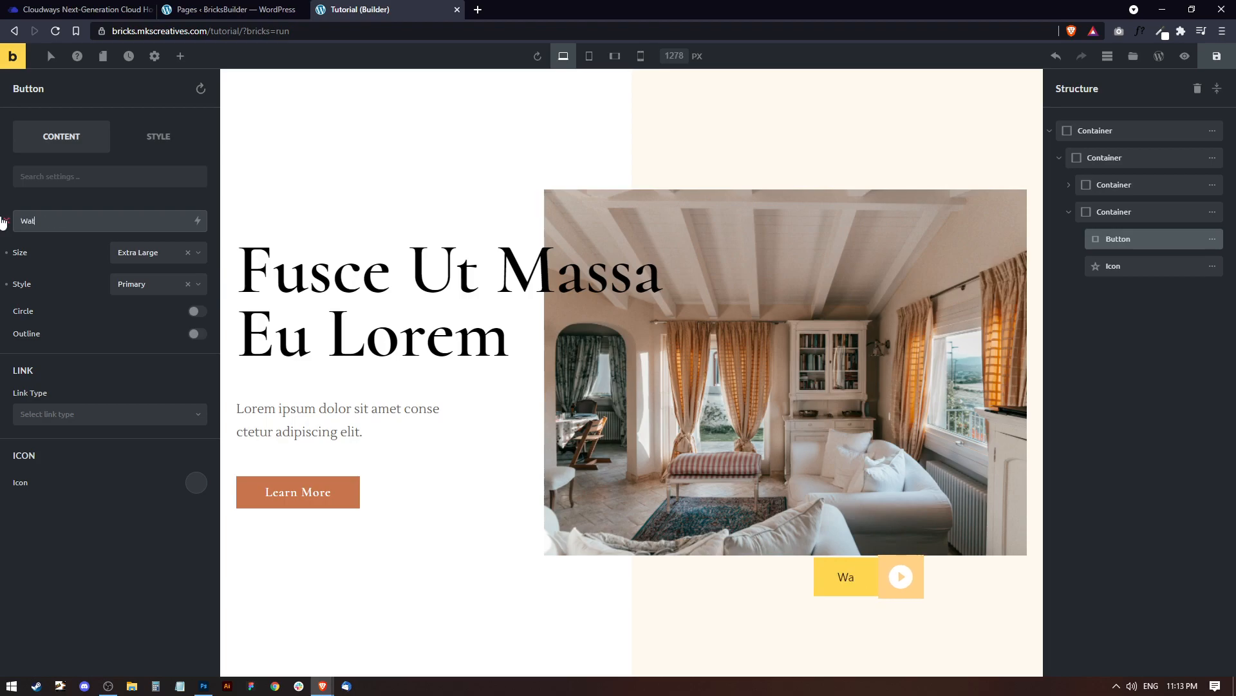
type("tch Video")
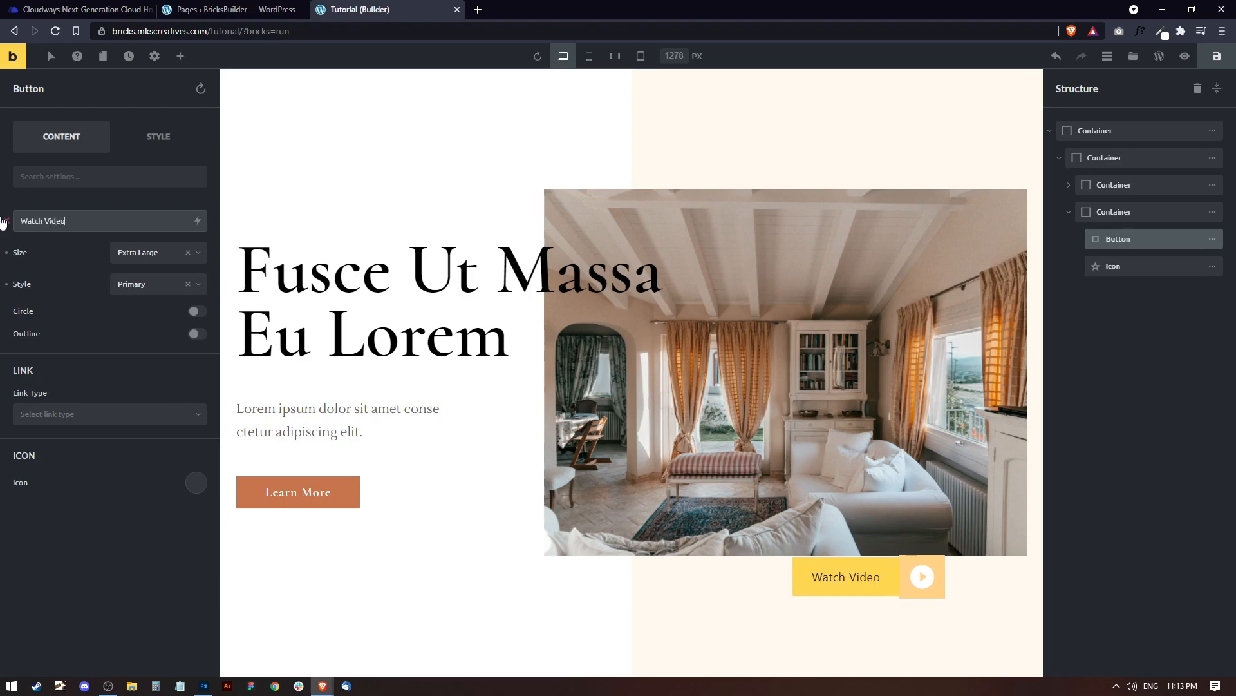
Step: Set the Watch Video button's background color to the terracotta #c7754d from the Hero Design palette
left_click(156, 138)
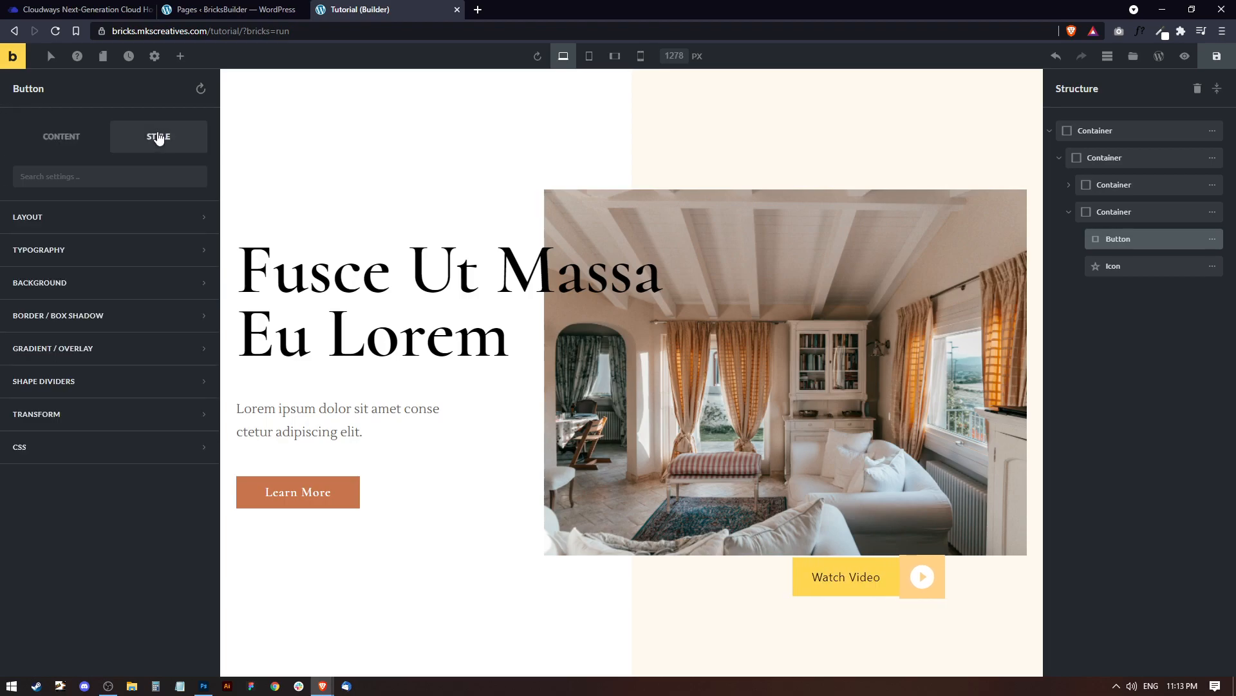
left_click(78, 283)
left_click(196, 320)
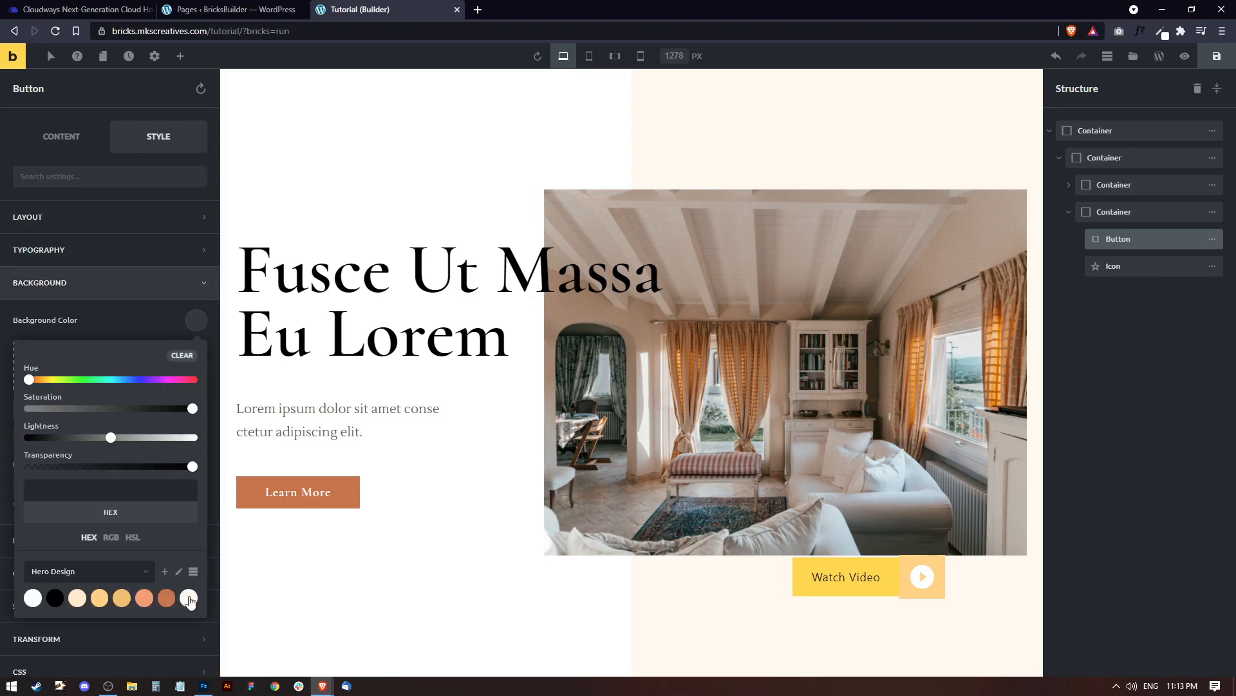
left_click(167, 598)
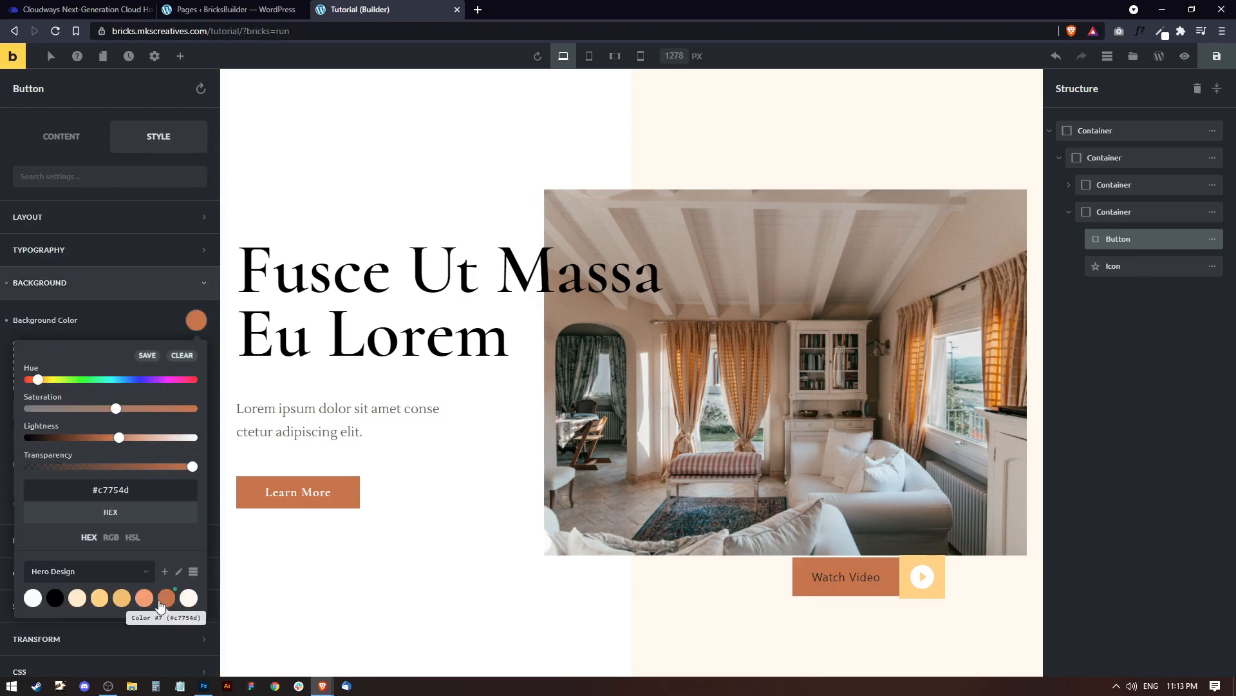
left_click(194, 322)
Step: Set the Watch Video button's text color to white (#ffffff)
left_click(103, 252)
left_click(198, 288)
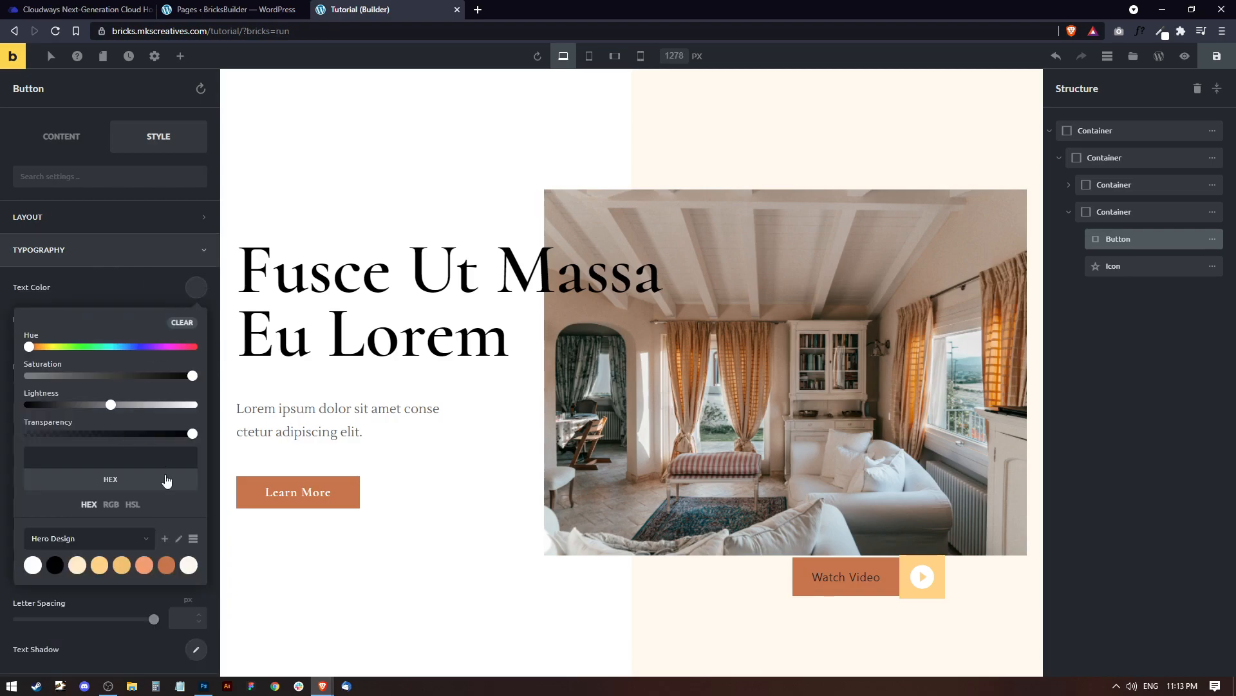
left_click(33, 564)
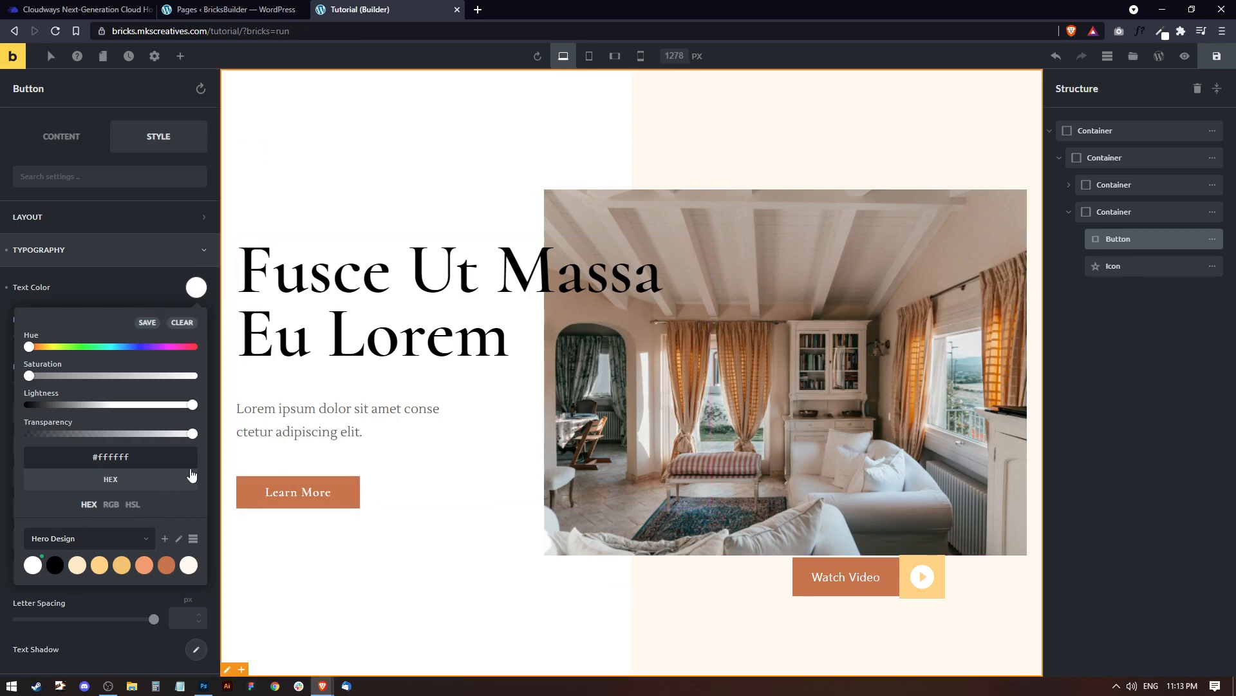
left_click(147, 261)
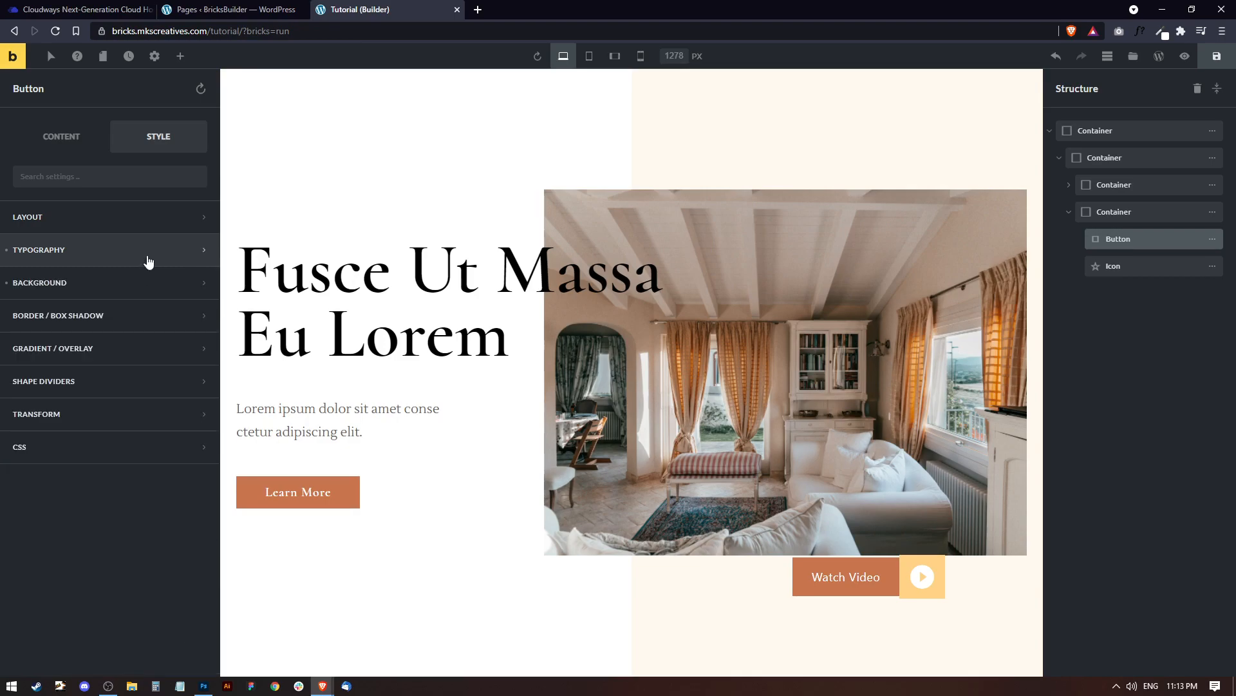
Step: Set the Watch Video button's font family to Cormorant
left_click(147, 260)
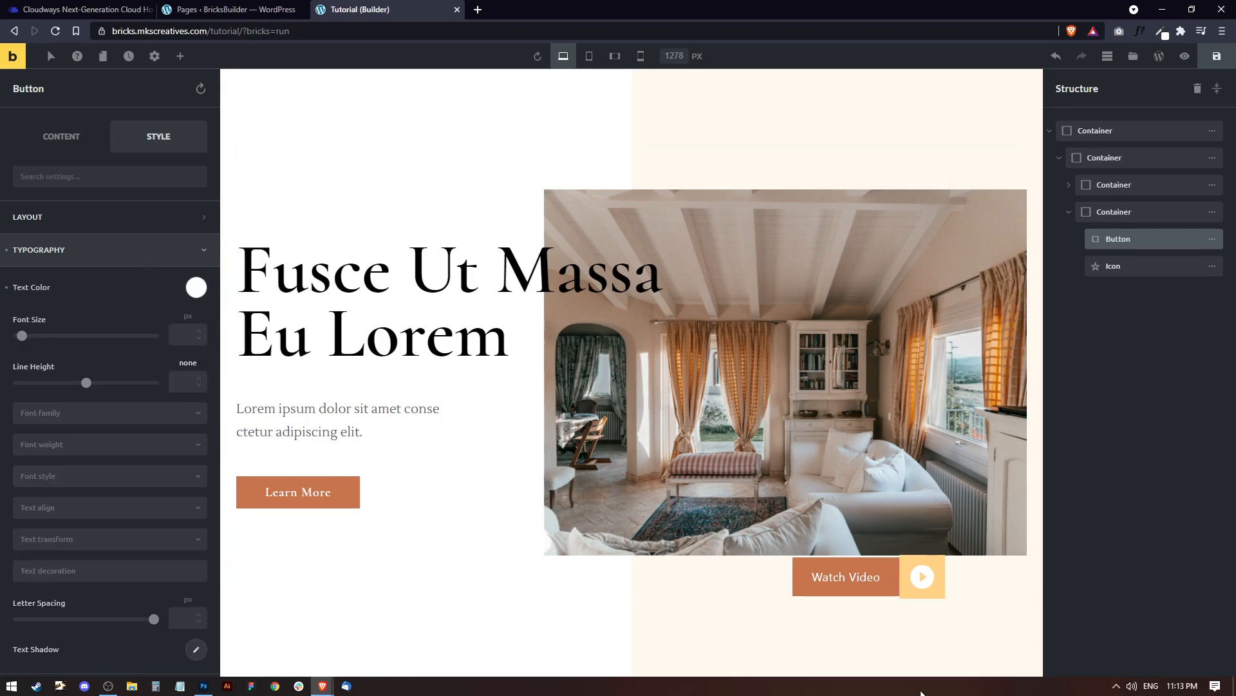
left_click(62, 415)
type("cor")
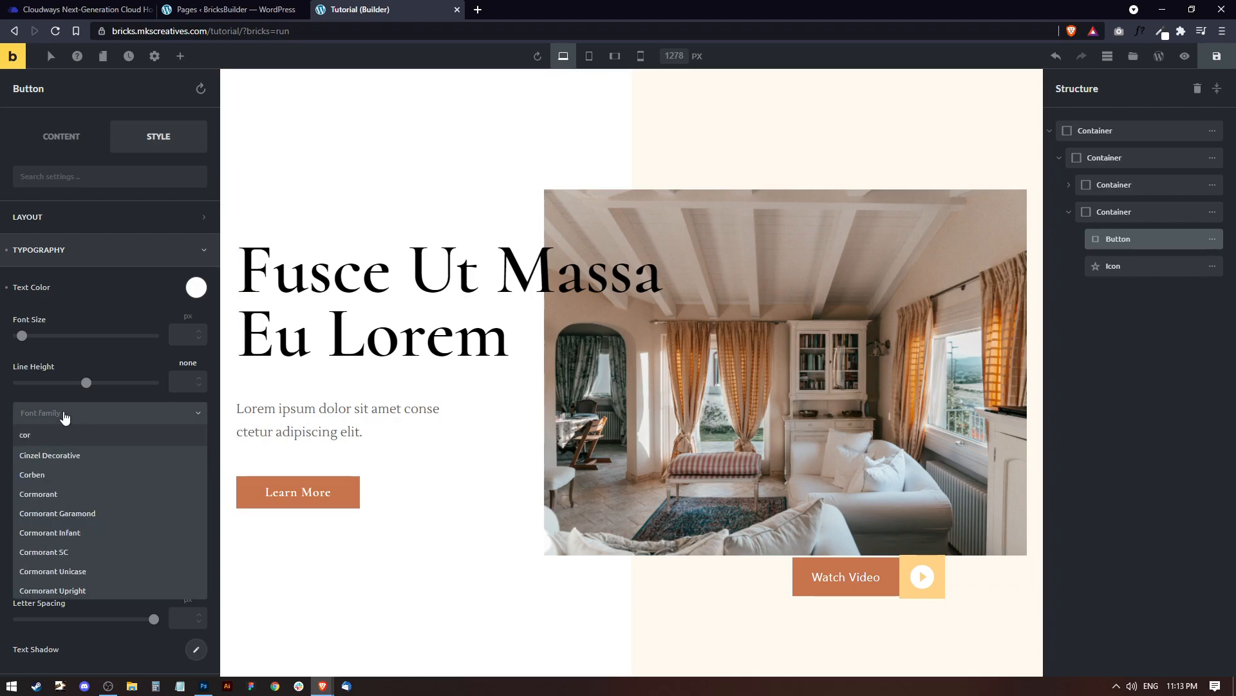
left_click(43, 494)
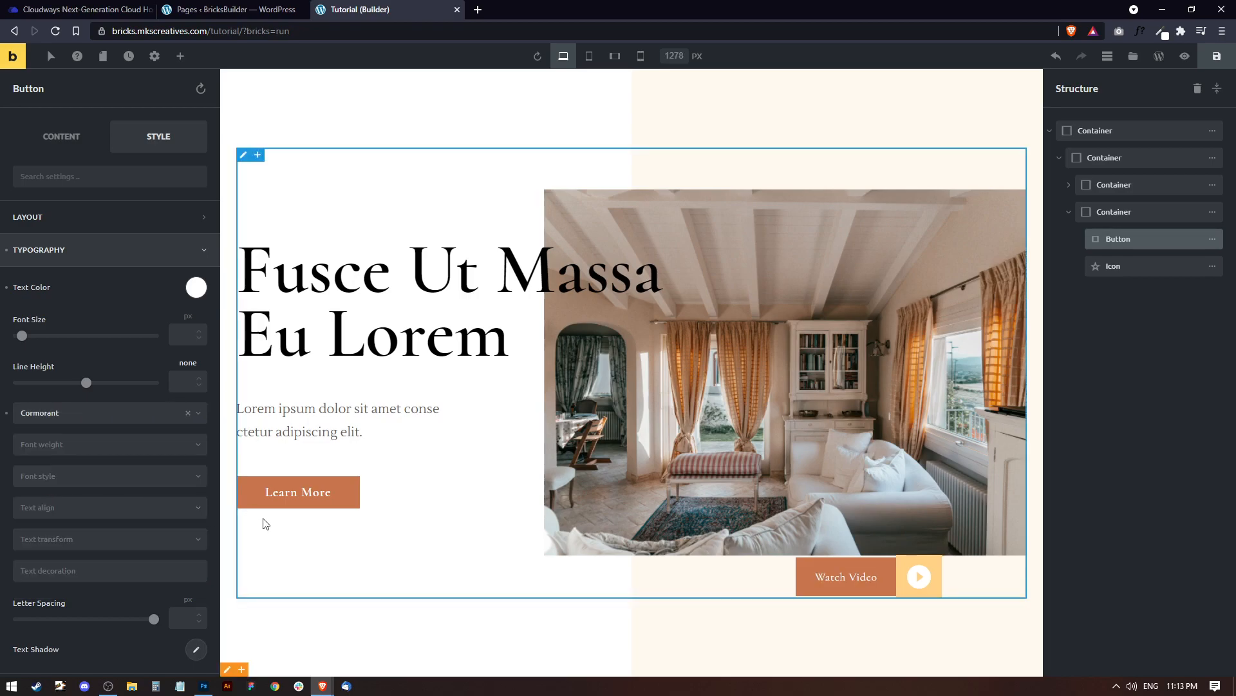
Step: Try a font size of 16 px on the Watch Video button, settling on 20 px
left_click(66, 444)
left_click(193, 336)
type("16")
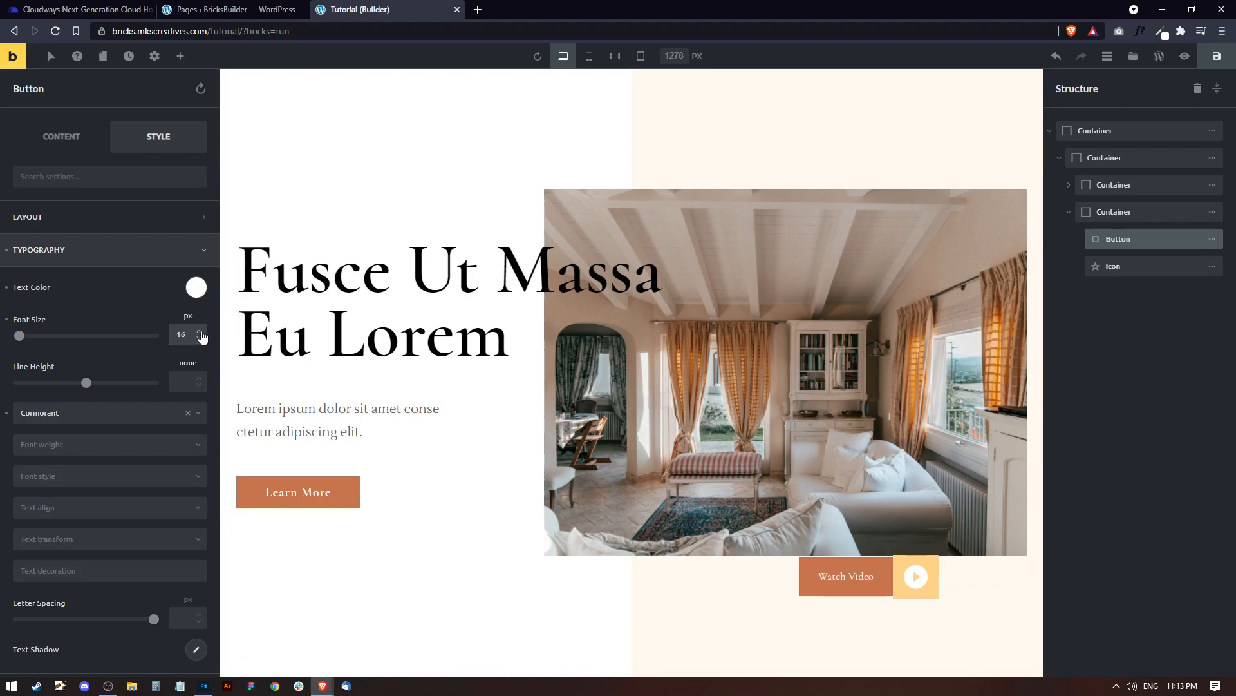
left_click(200, 333)
left_click(200, 333)
left_click(200, 332)
left_click(200, 332)
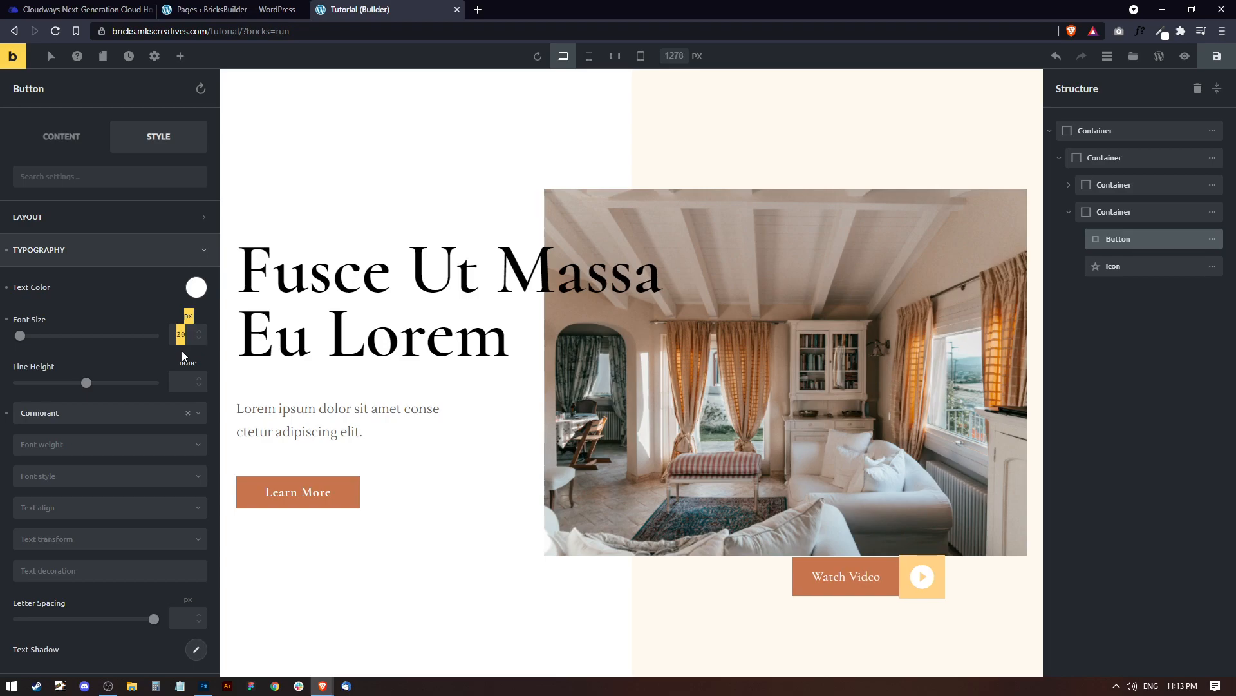
key("Tab")
Step: Set the Watch Video button's font weight to 600 and its text transform to Capitalize
left_click(53, 446)
left_click(41, 557)
left_click(72, 545)
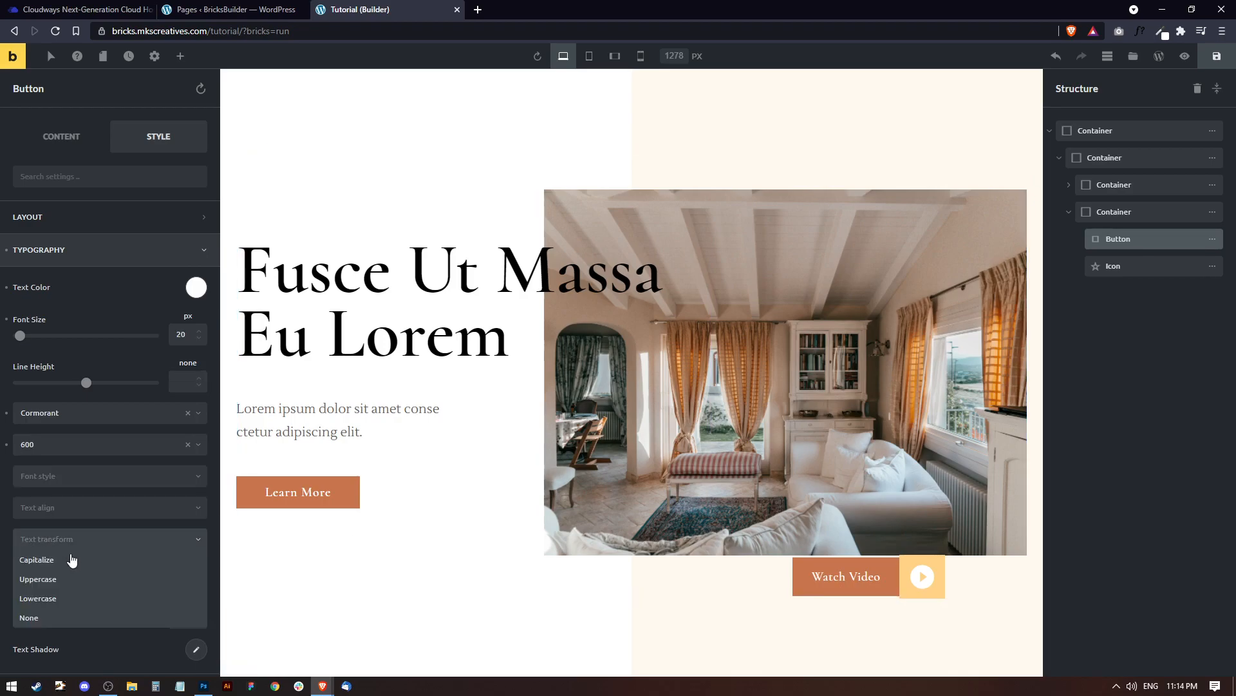
left_click(56, 560)
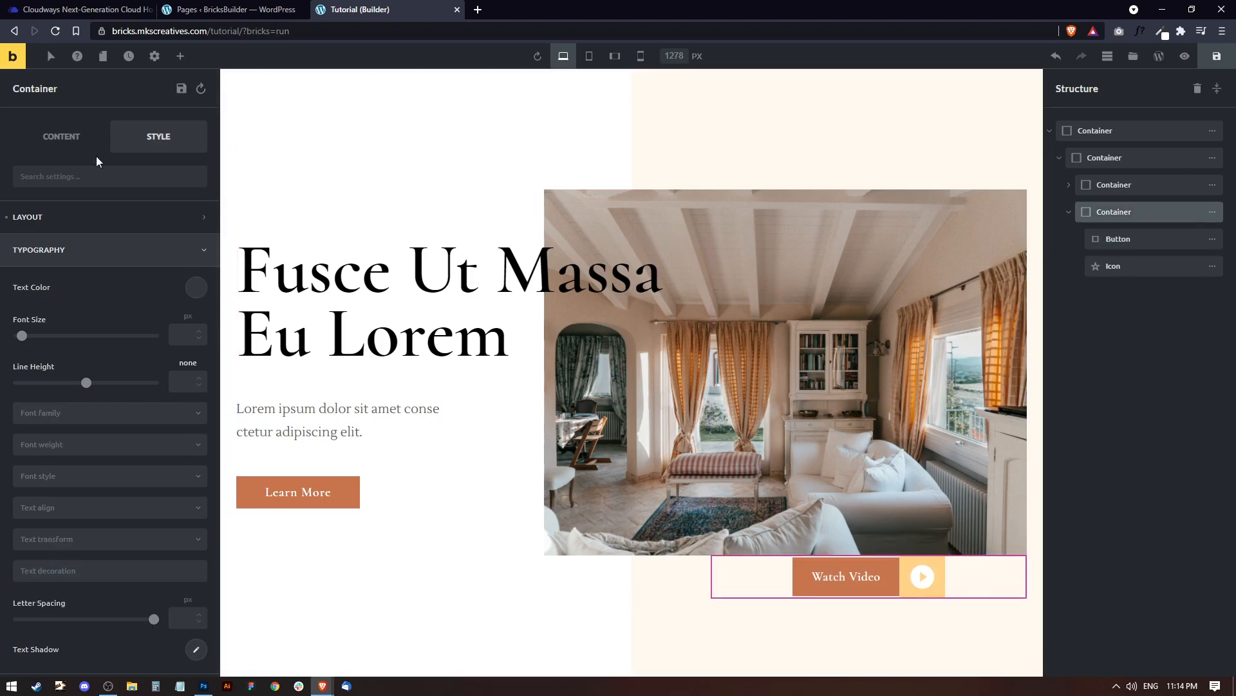
Step: Align the contents of the Watch Video container to the end of the main axis and give it 25 px right padding, with no margin
left_click(61, 136)
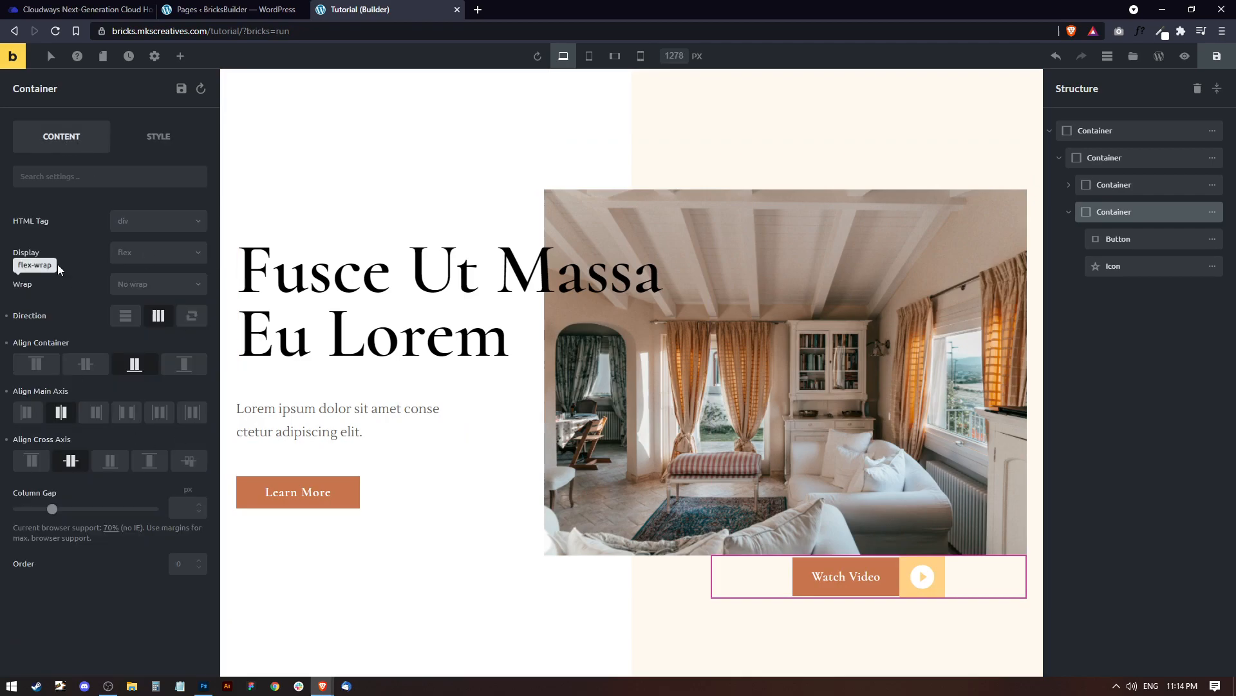
left_click(96, 412)
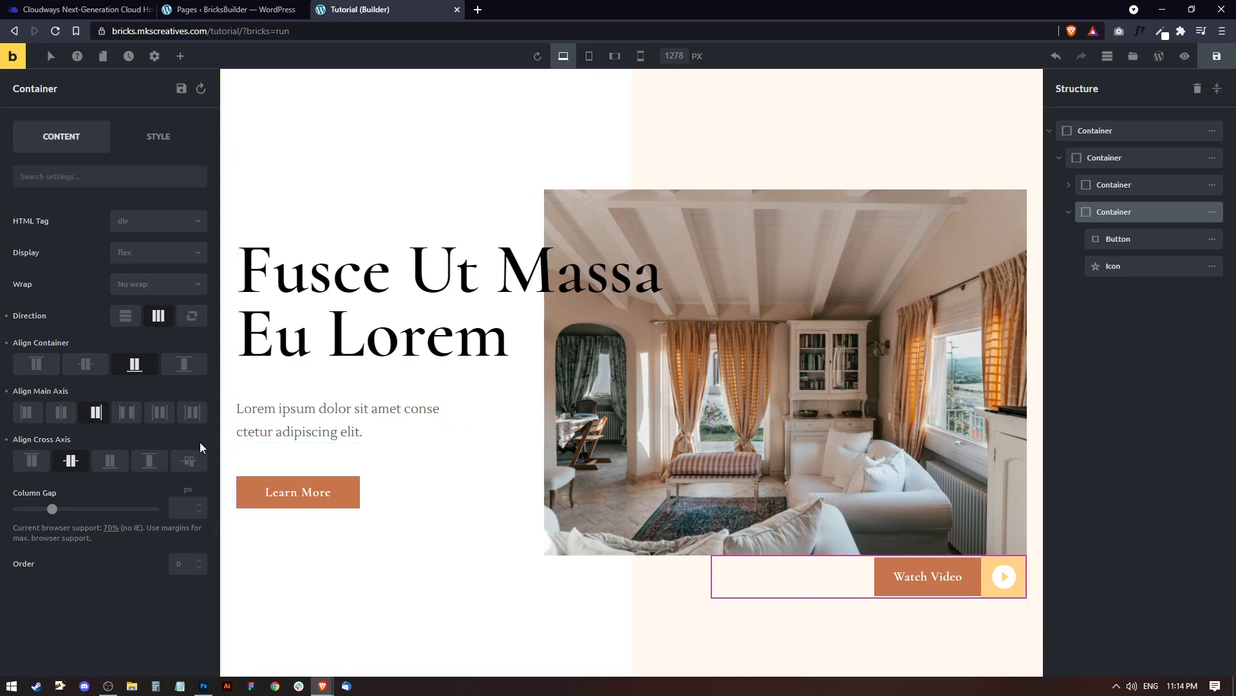
left_click(167, 139)
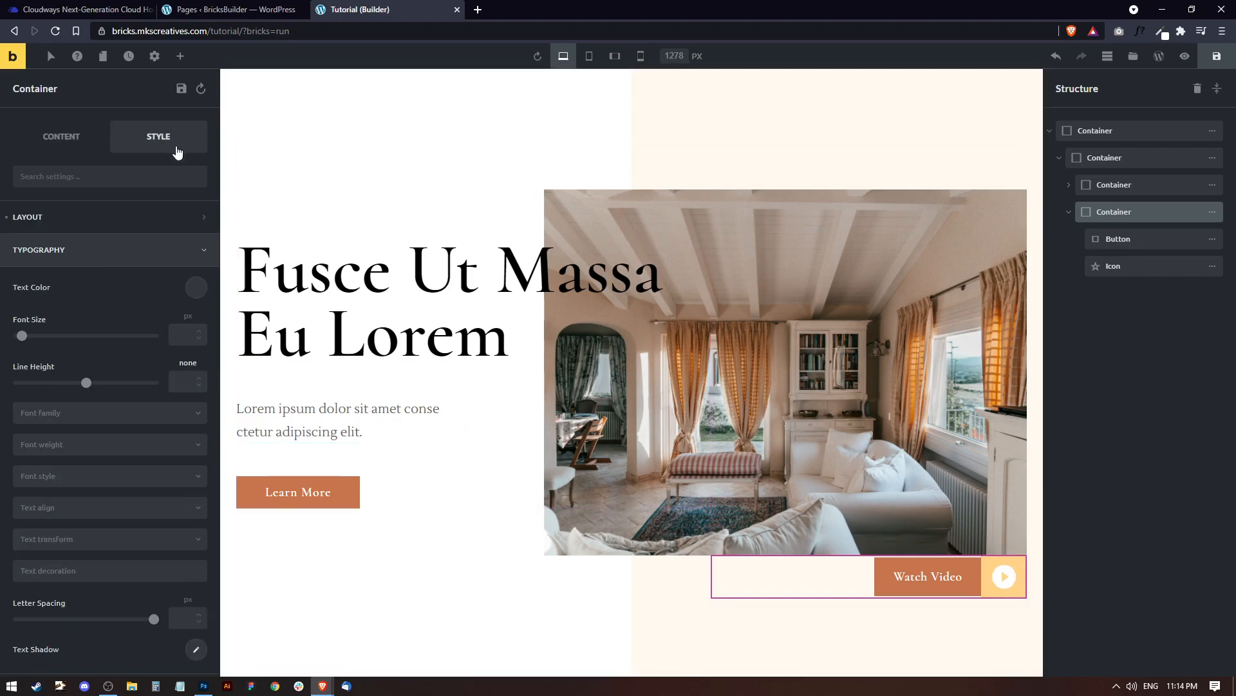
left_click(55, 226)
left_click(188, 276)
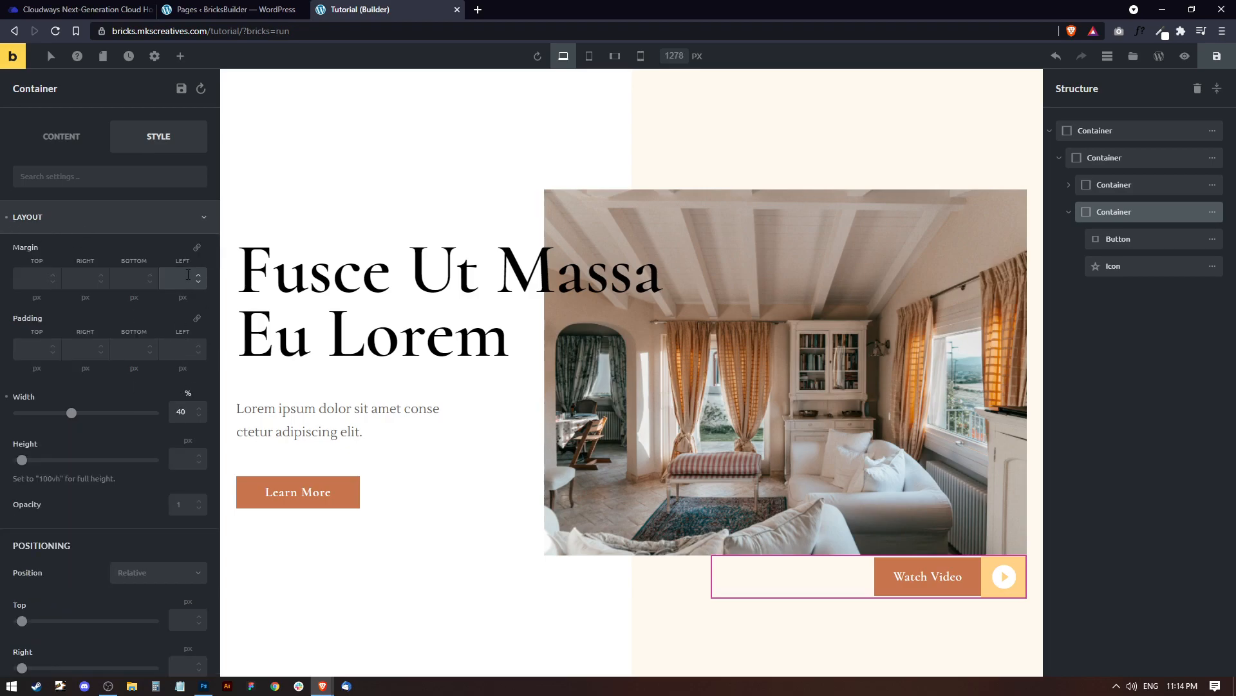
left_click(85, 276)
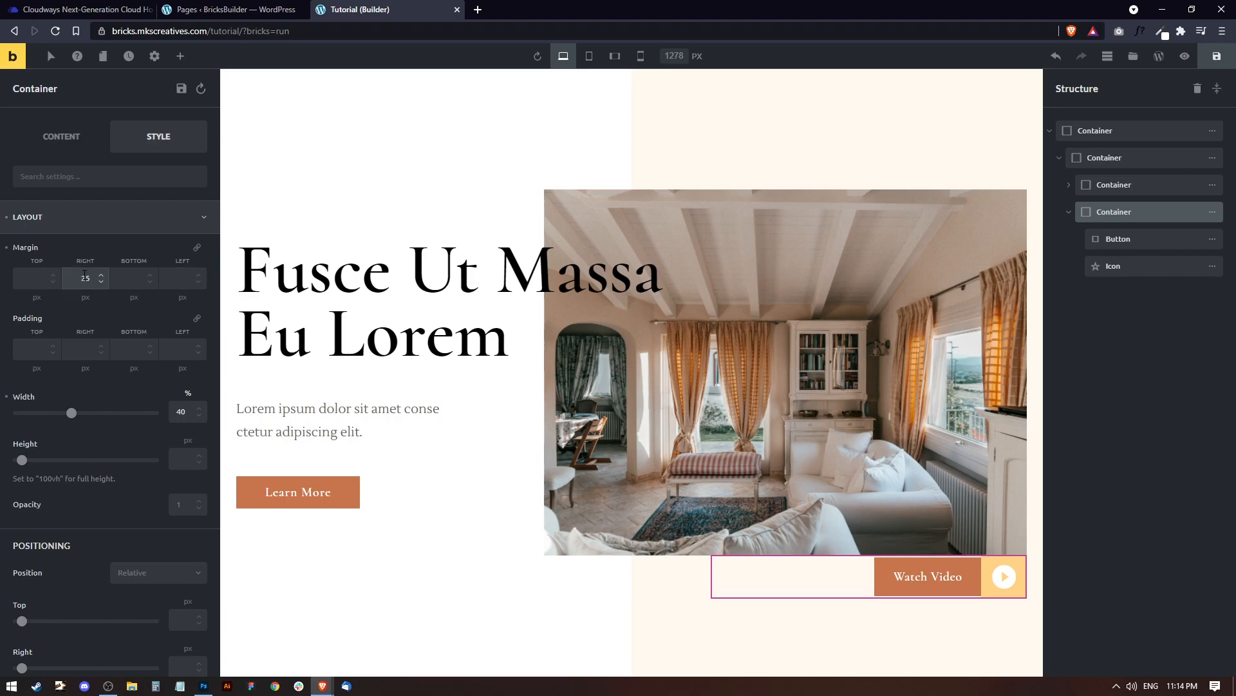
left_click(90, 348)
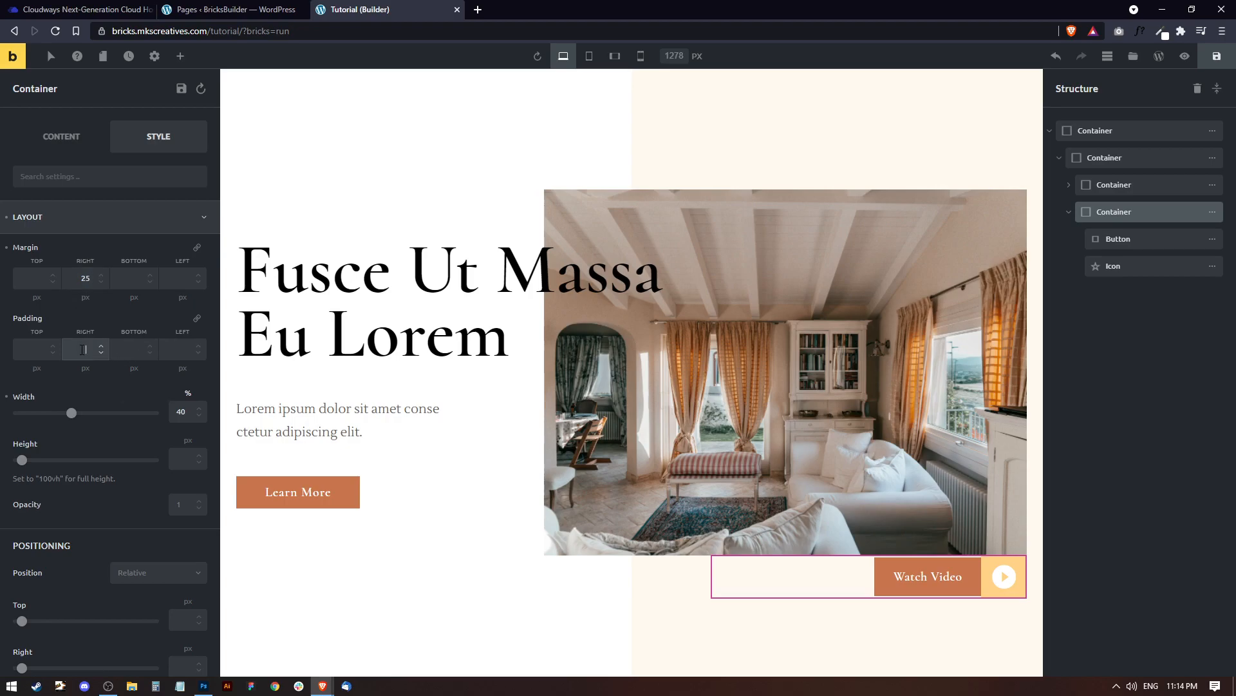
type("25")
left_click(91, 278)
key("BackSpace")
key("BackSpace")
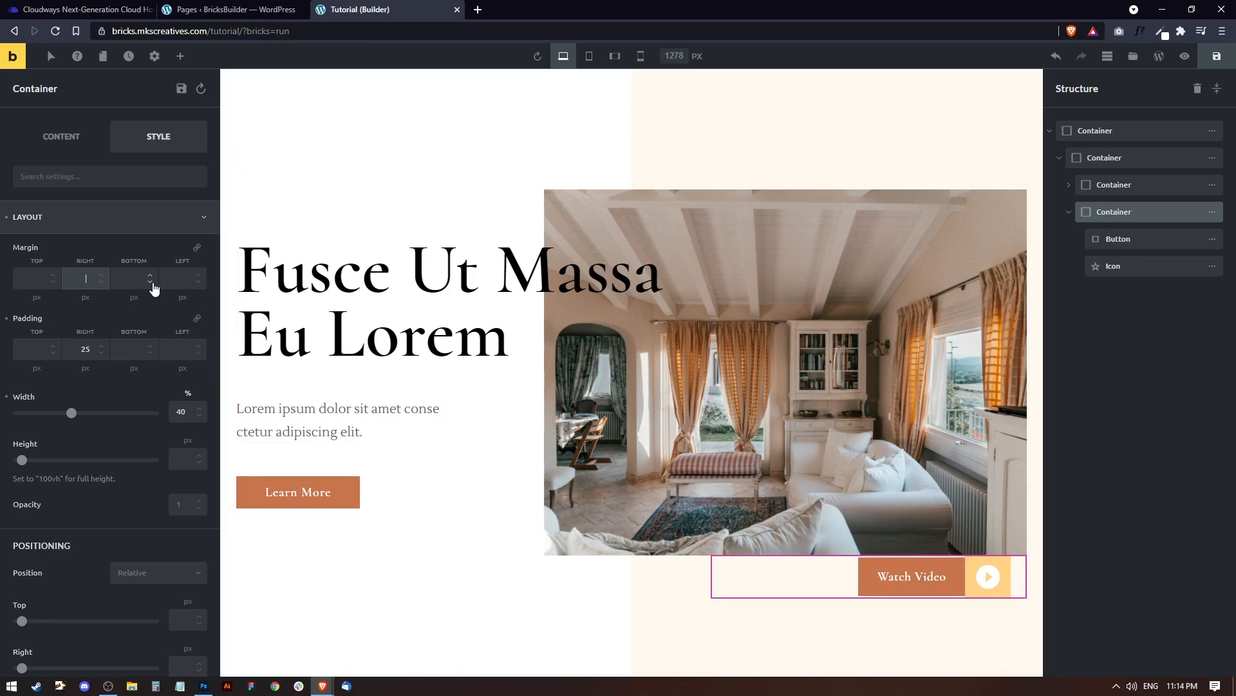
Step: Offset the Watch Video container 35 px from the bottom so it overlaps the photo's lower edge, and preview the page
scroll(129, 408, "down", 2)
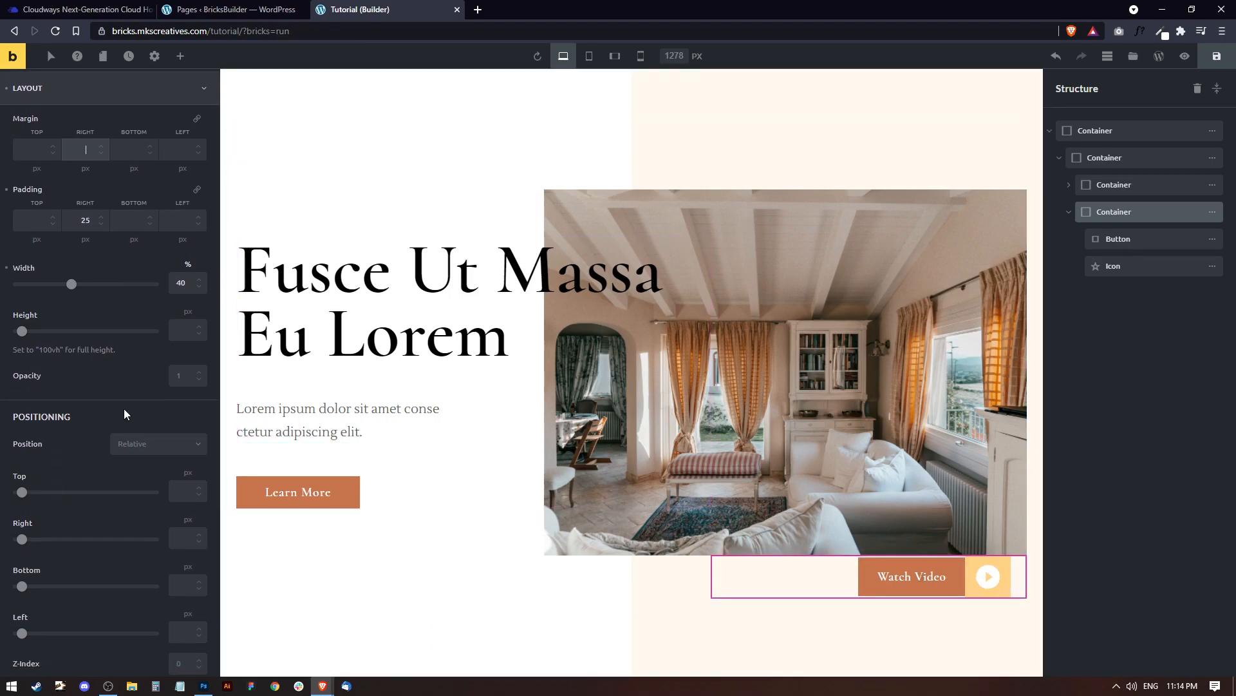
scroll(96, 419, "down", 2)
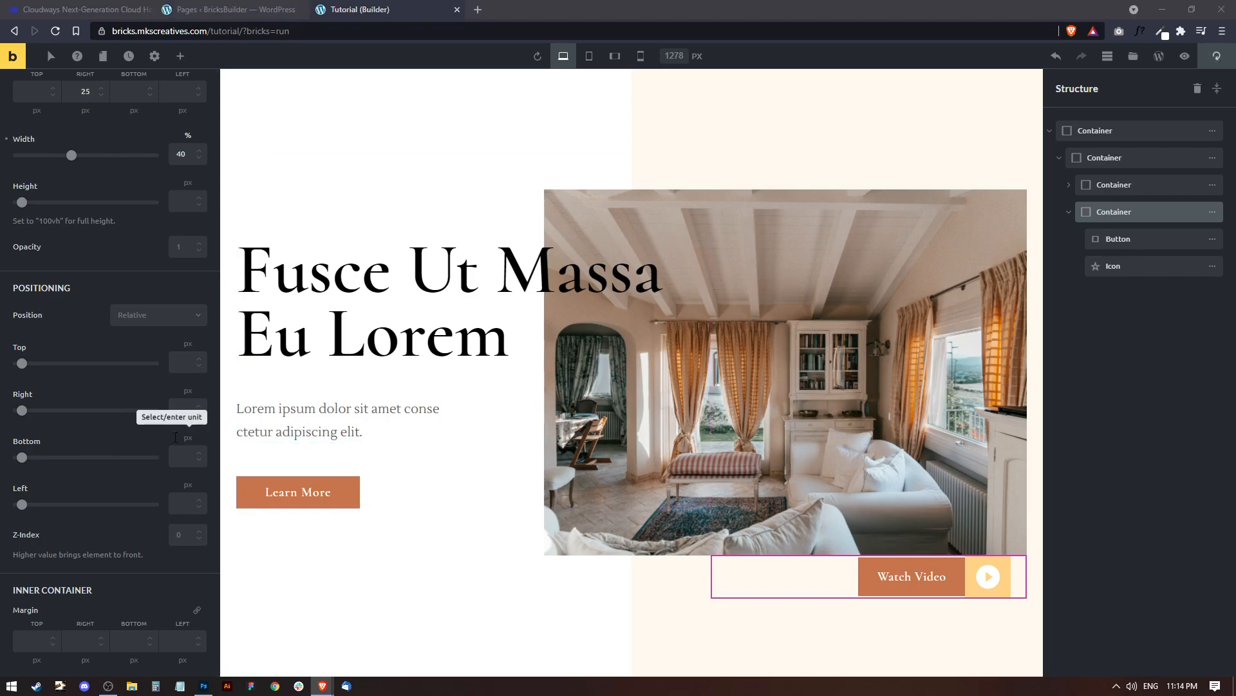
left_click(184, 455)
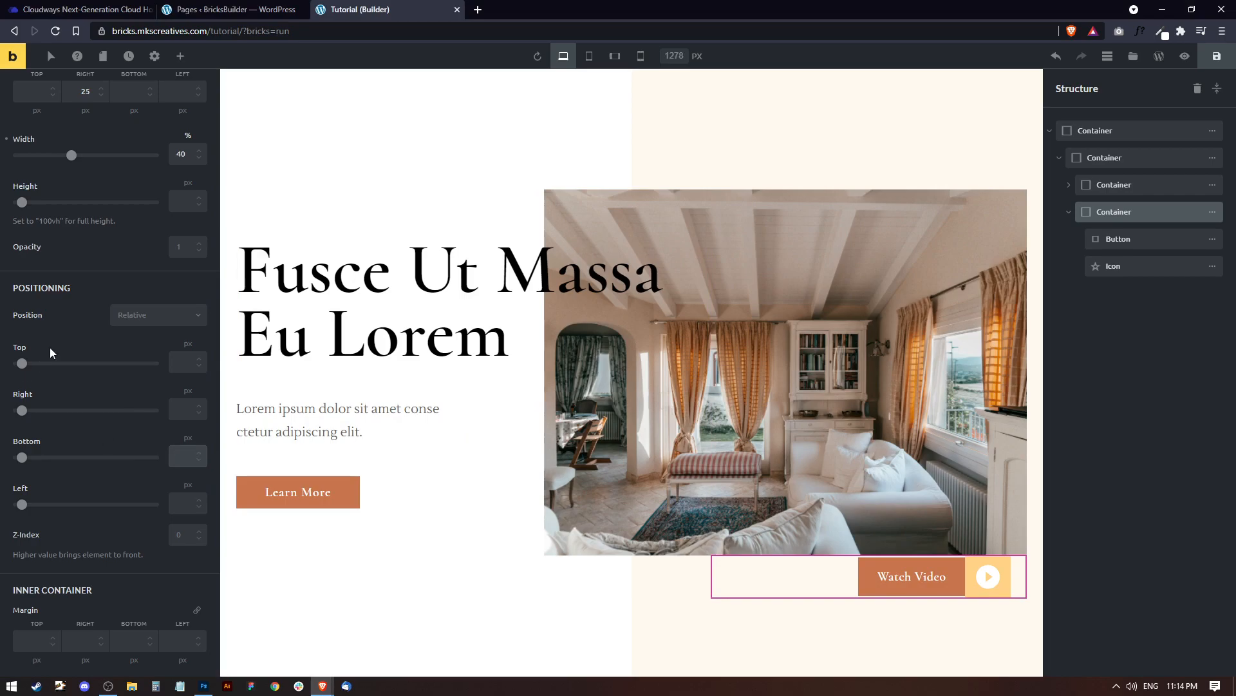
type("35")
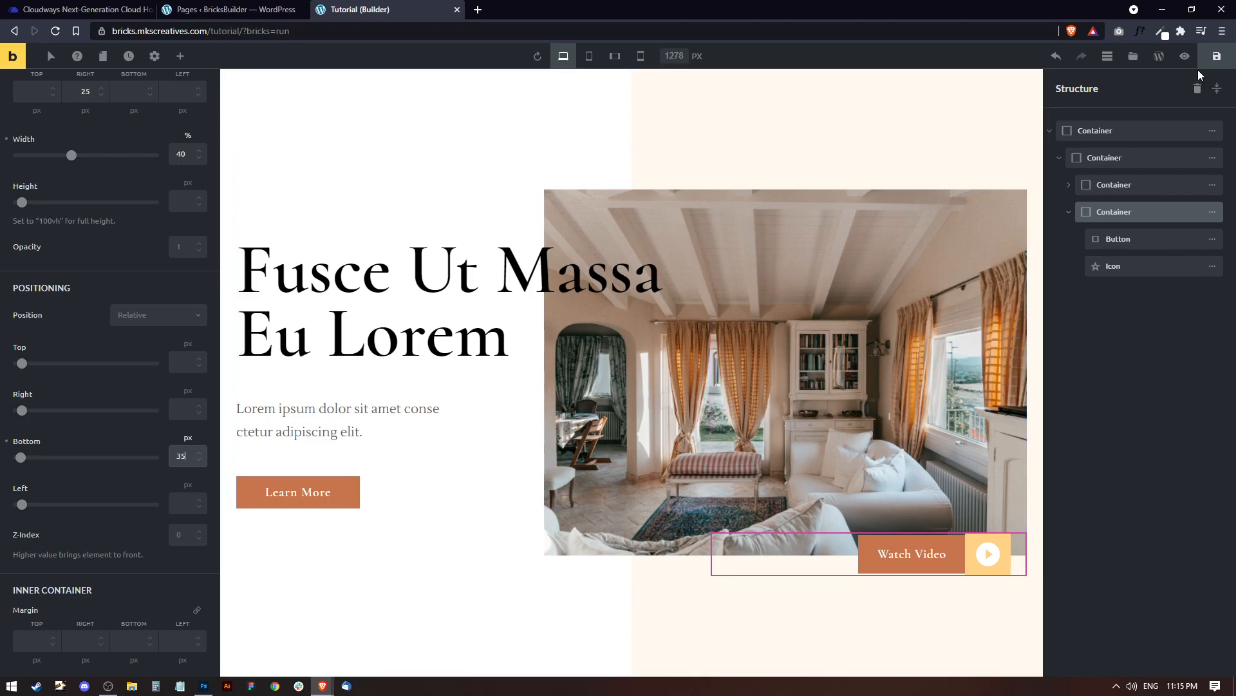
left_click(1186, 58)
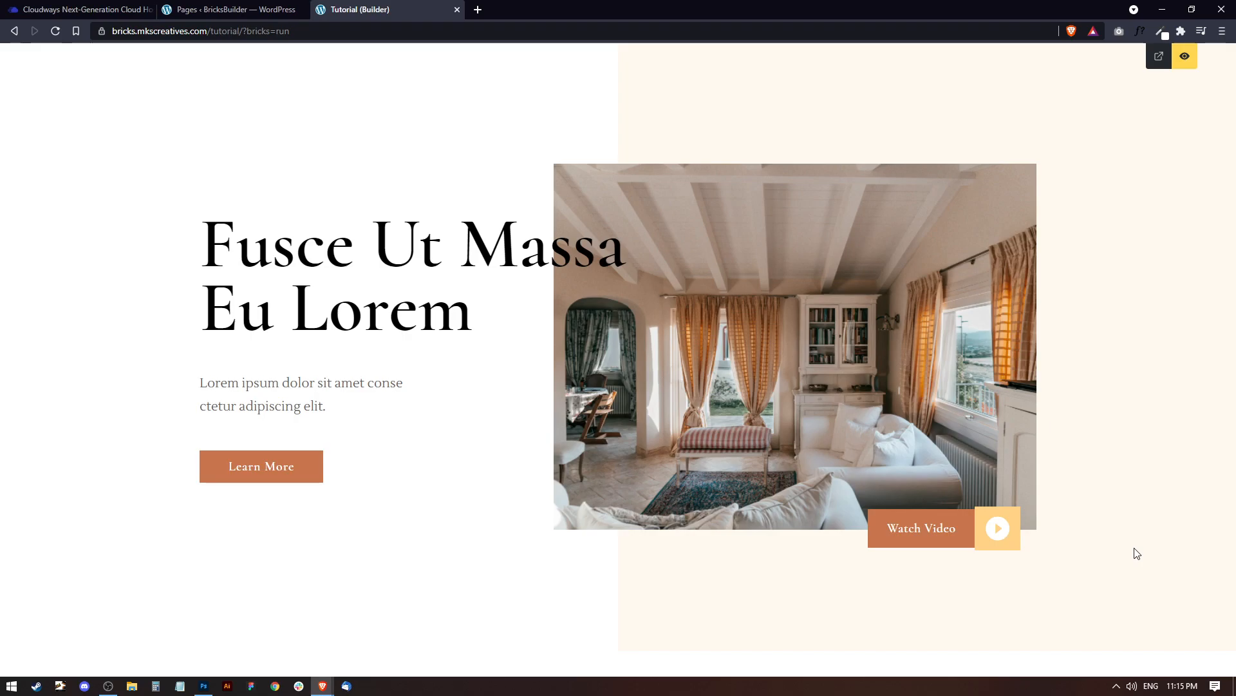
left_click(1186, 59)
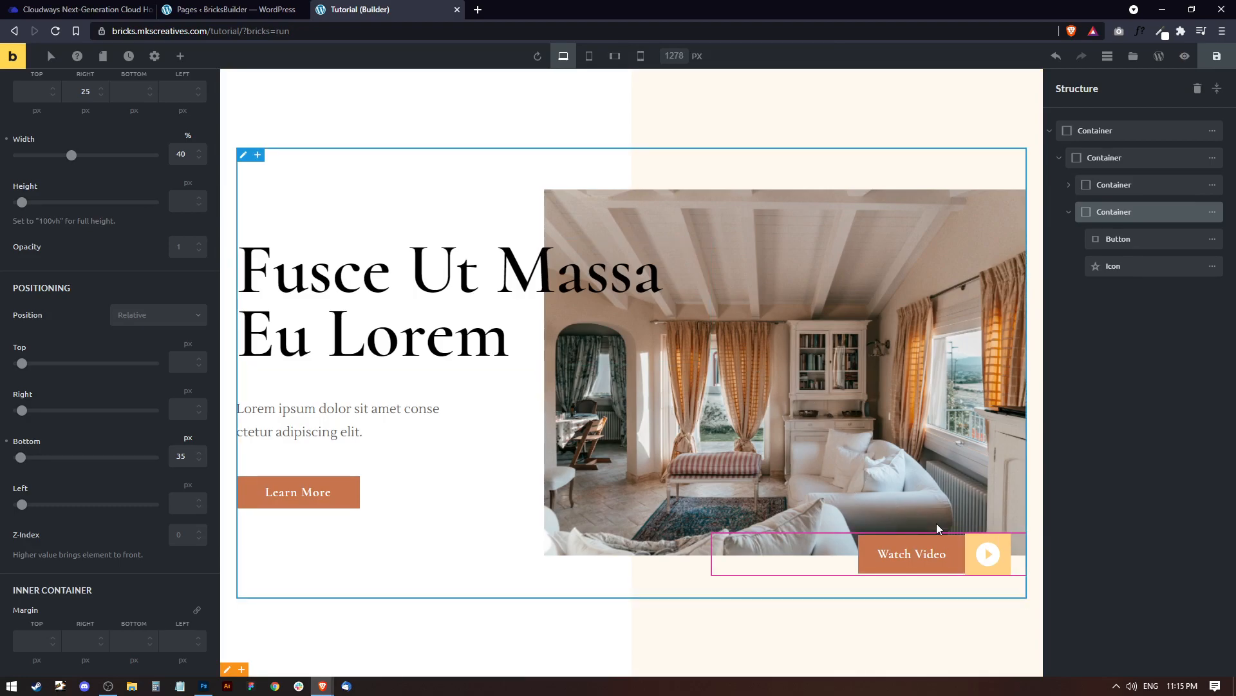
Step: Give the Learn More button a hover background of #e7a17e, a less saturated #f39d72, and save that color to the Hero Design palette
scroll(123, 225, "up", 5)
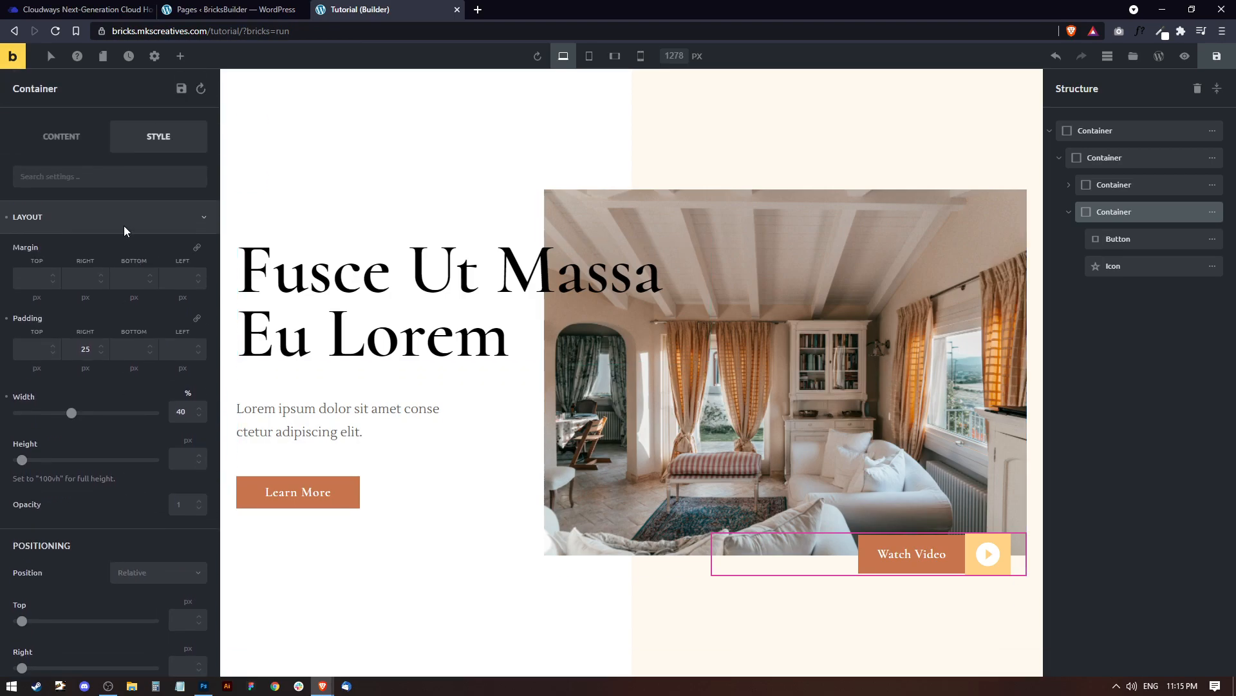
left_click(351, 497)
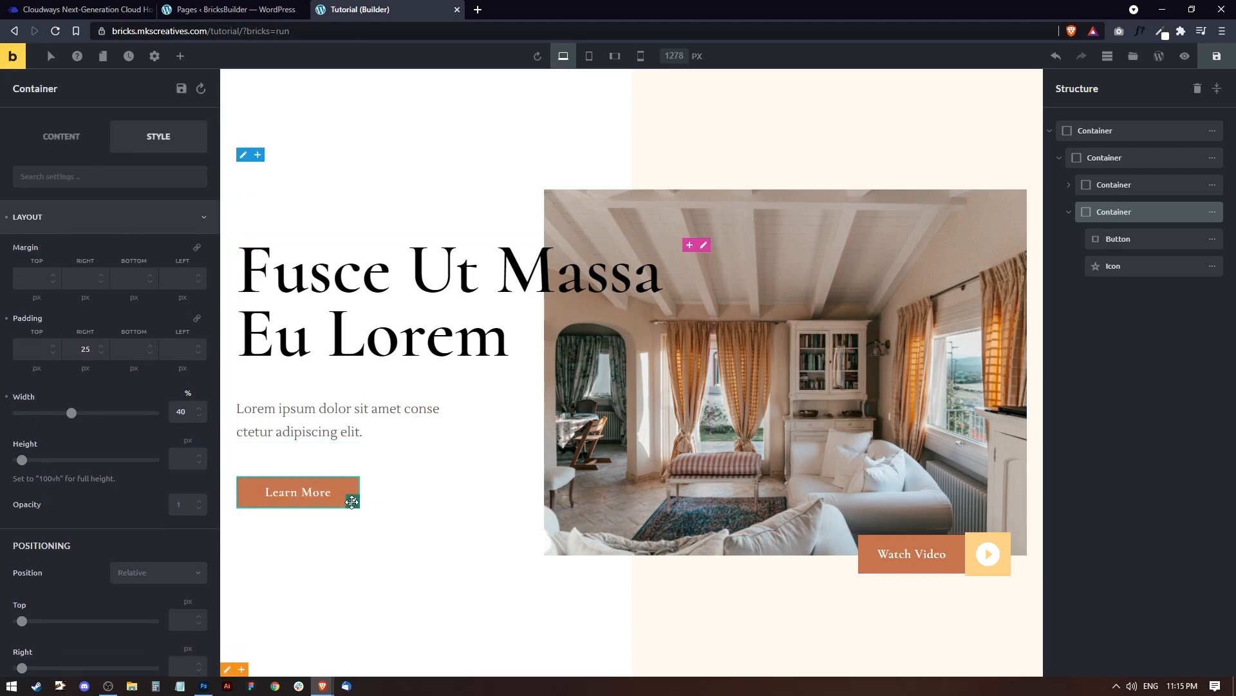
left_click(48, 54)
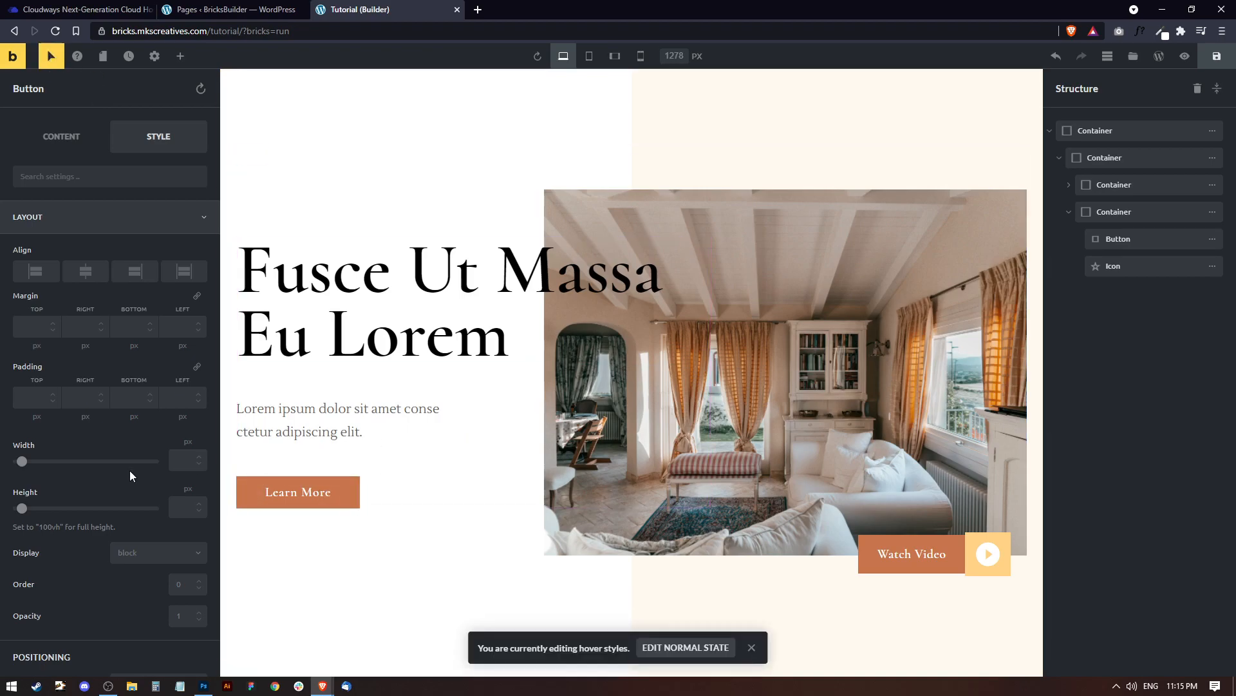
scroll(79, 486, "down", 8)
left_click(78, 488)
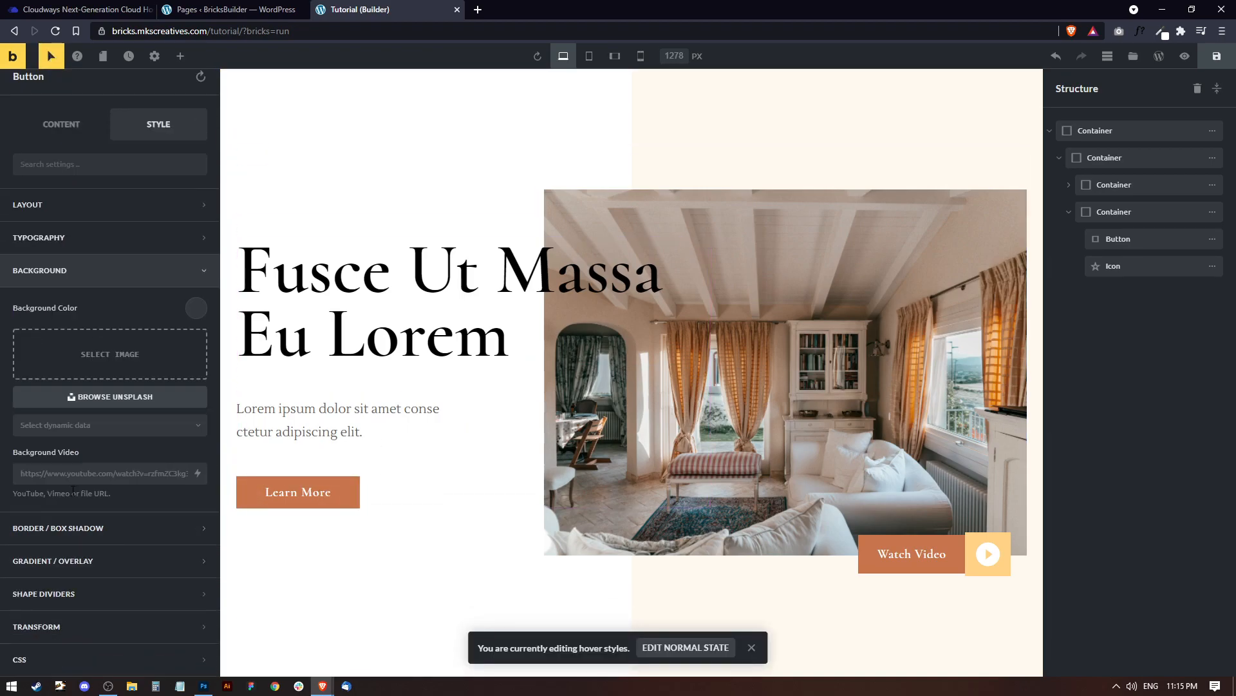
left_click(196, 314)
left_click(144, 585)
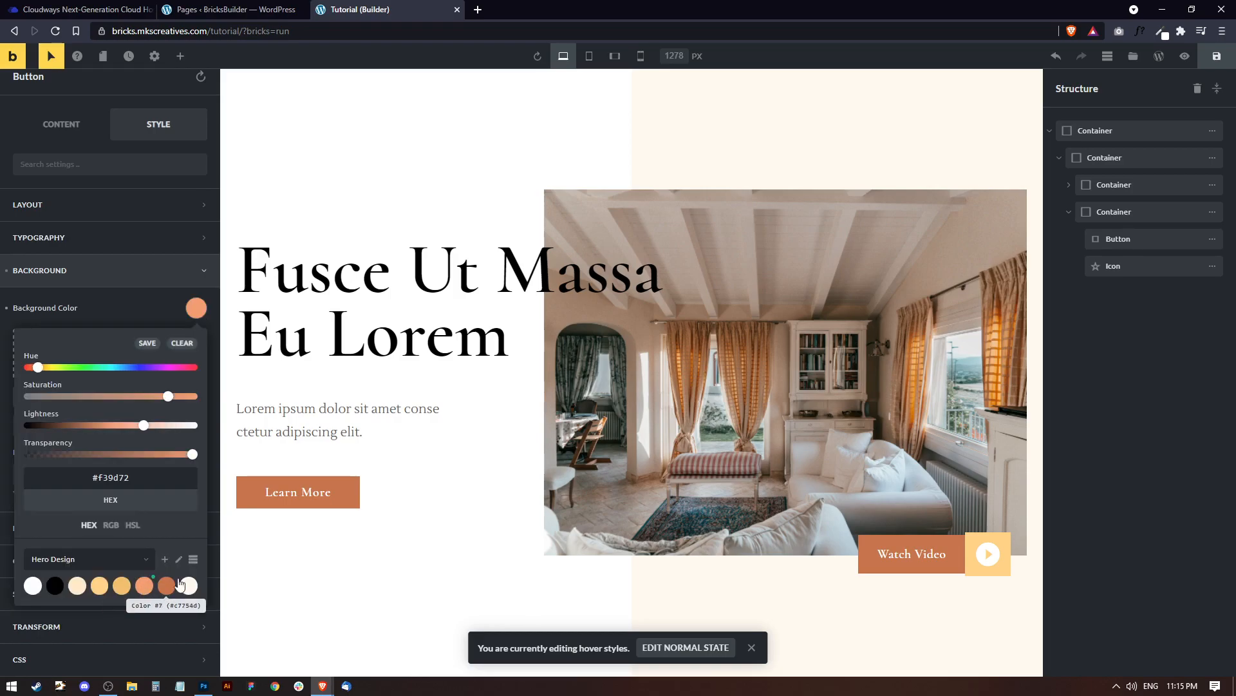
left_click(121, 584)
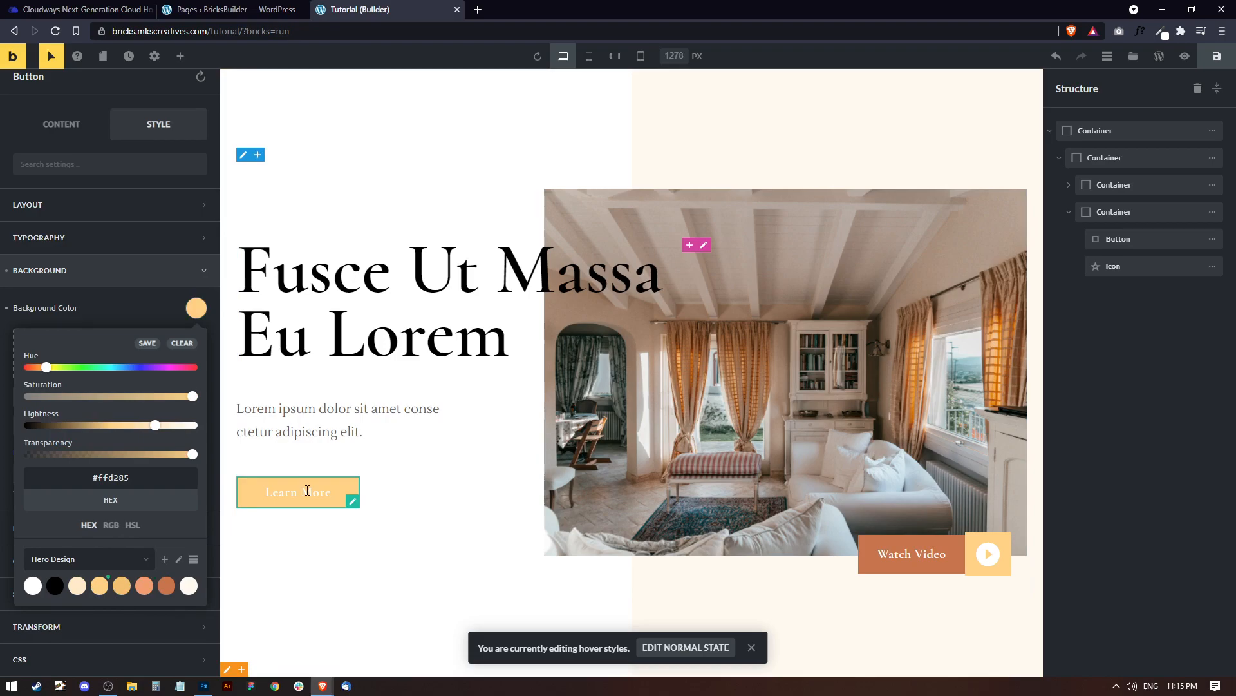
left_click(144, 586)
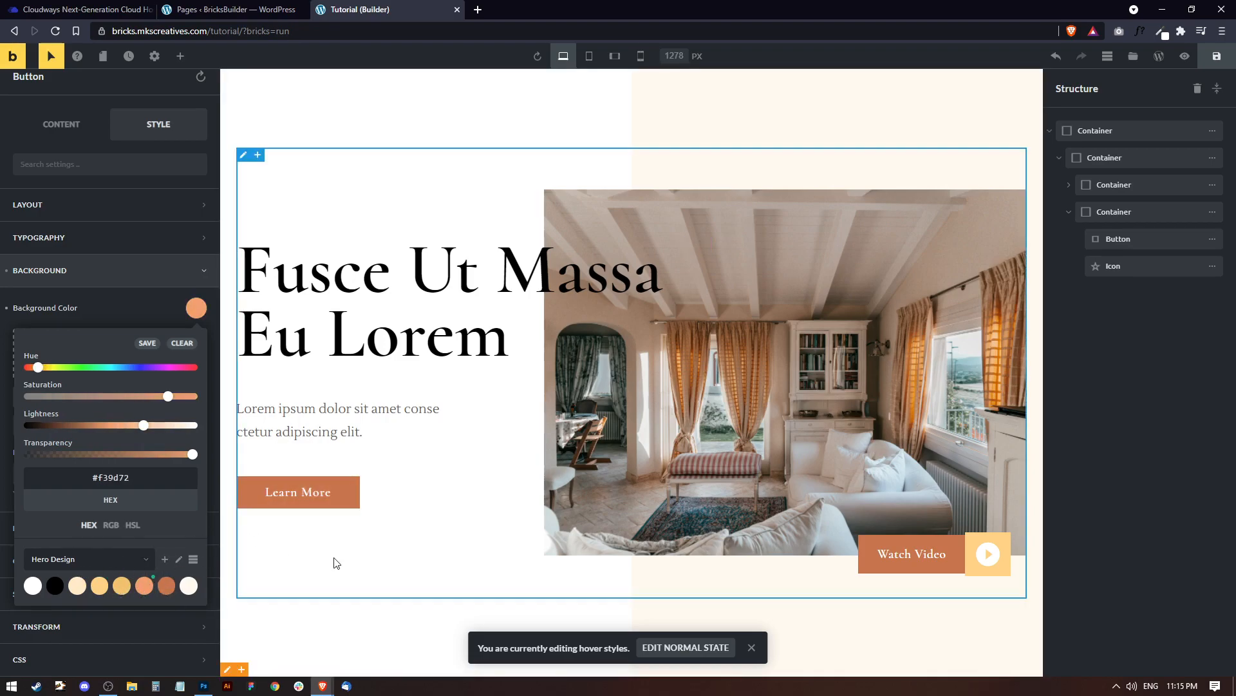
left_click_drag(168, 400, 142, 401)
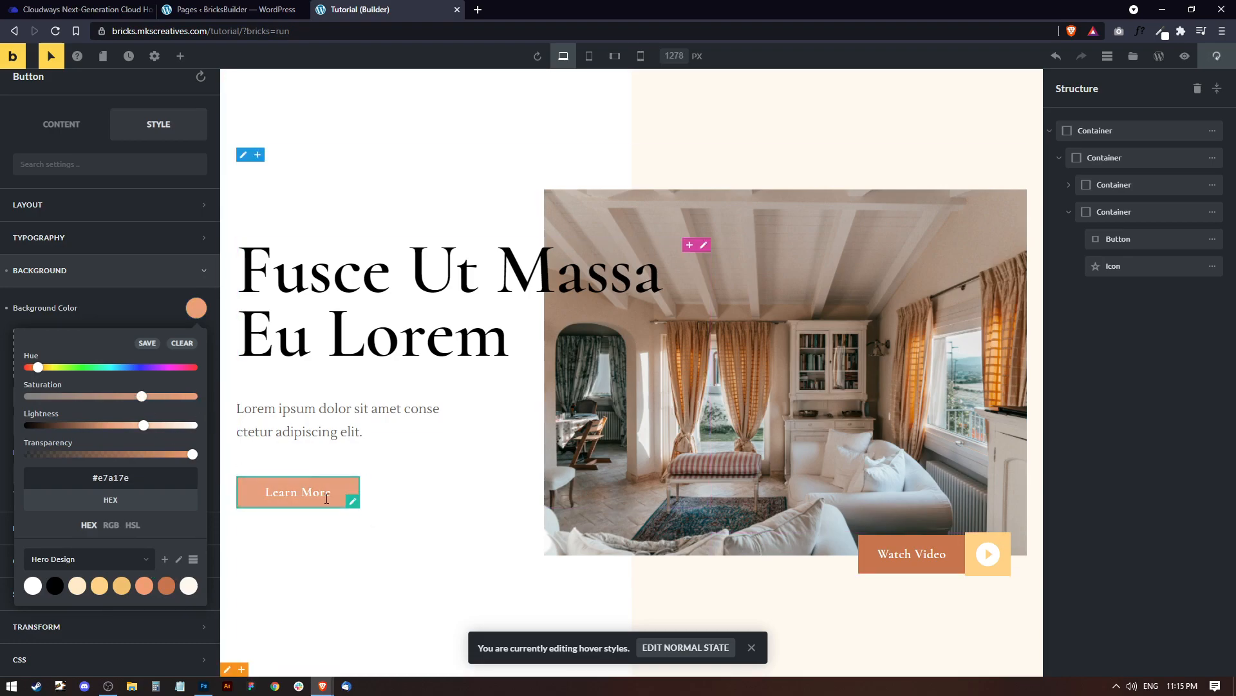
Step: Set the Watch Video button's hover background to #e7a17e from the Hero Design palette
left_click(950, 556)
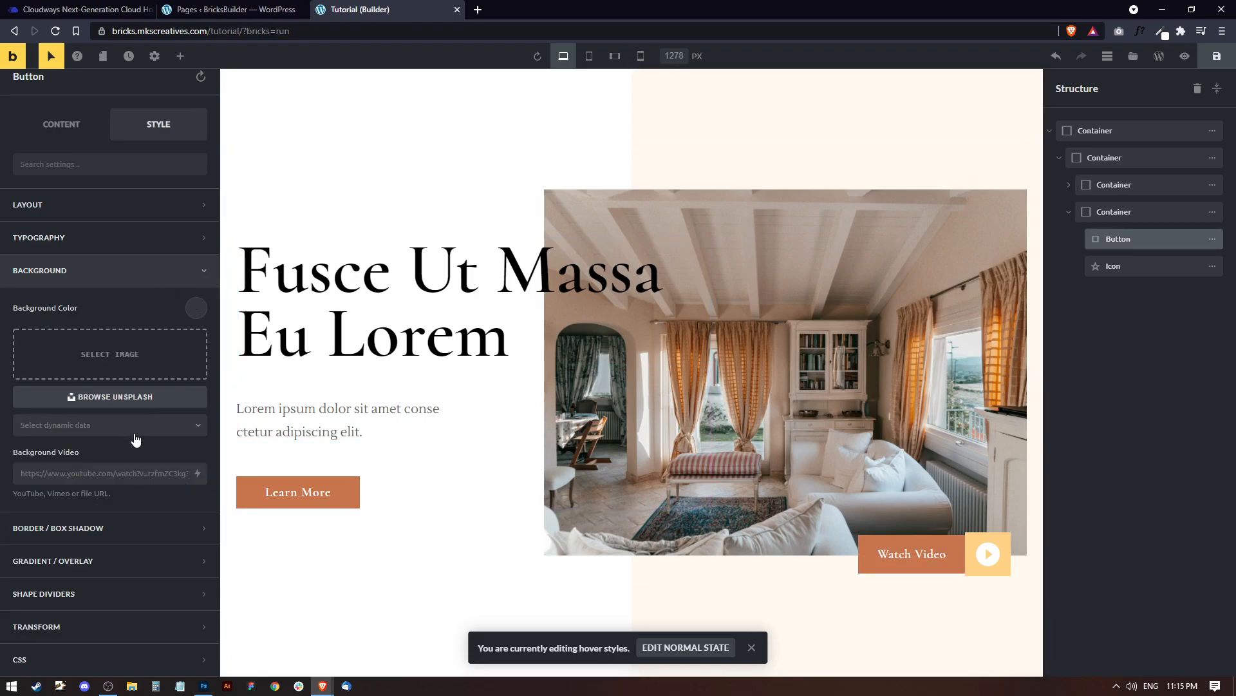
left_click(196, 308)
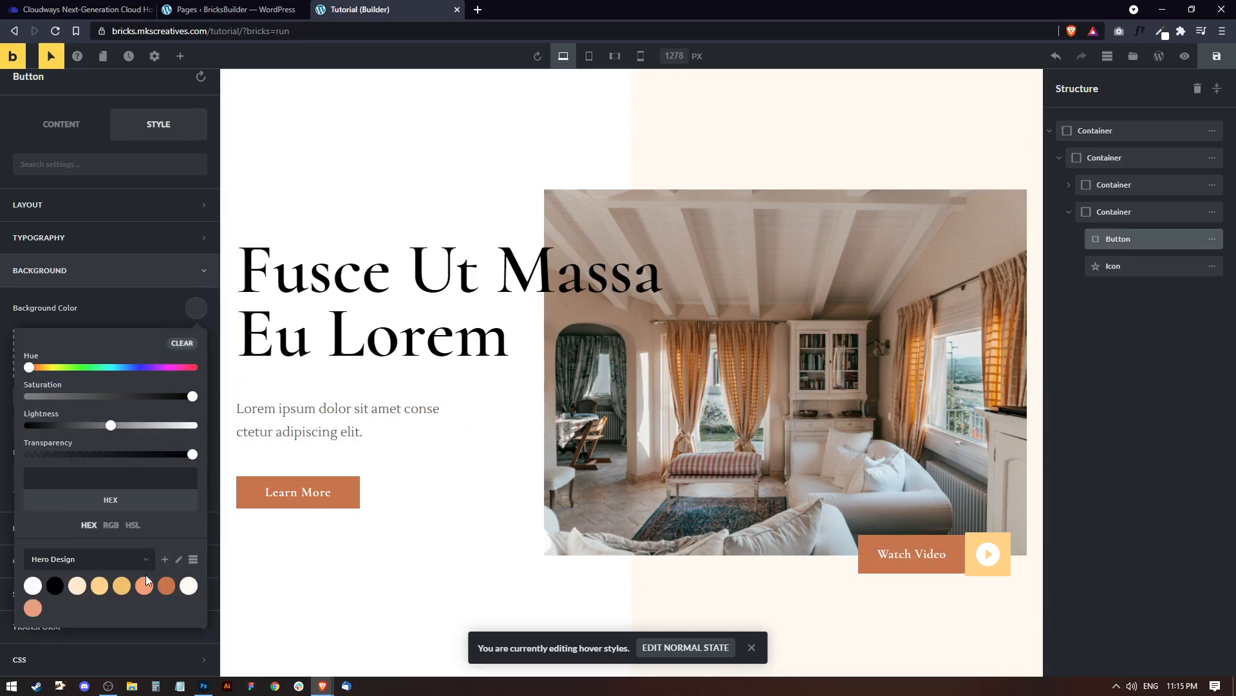
left_click(32, 608)
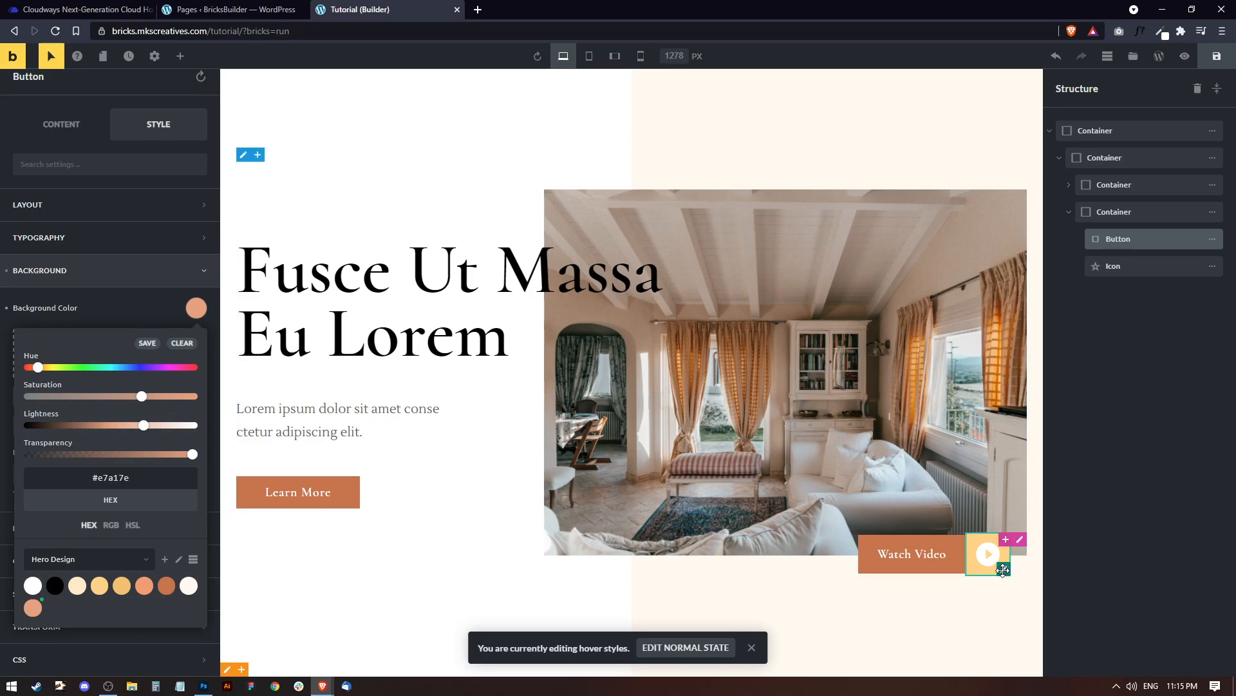
Step: Set the play icon's hover background to #ffd285 from the Hero Design palette and return to the normal state
left_click(1002, 559)
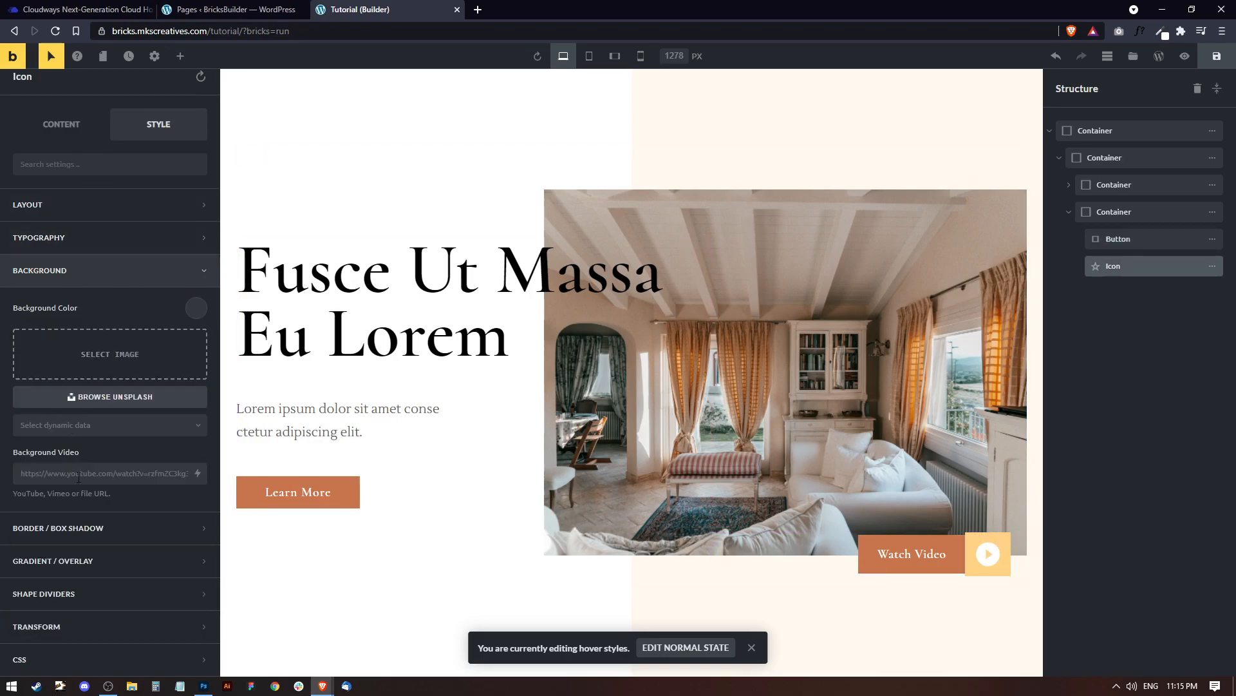
left_click(196, 308)
left_click(121, 595)
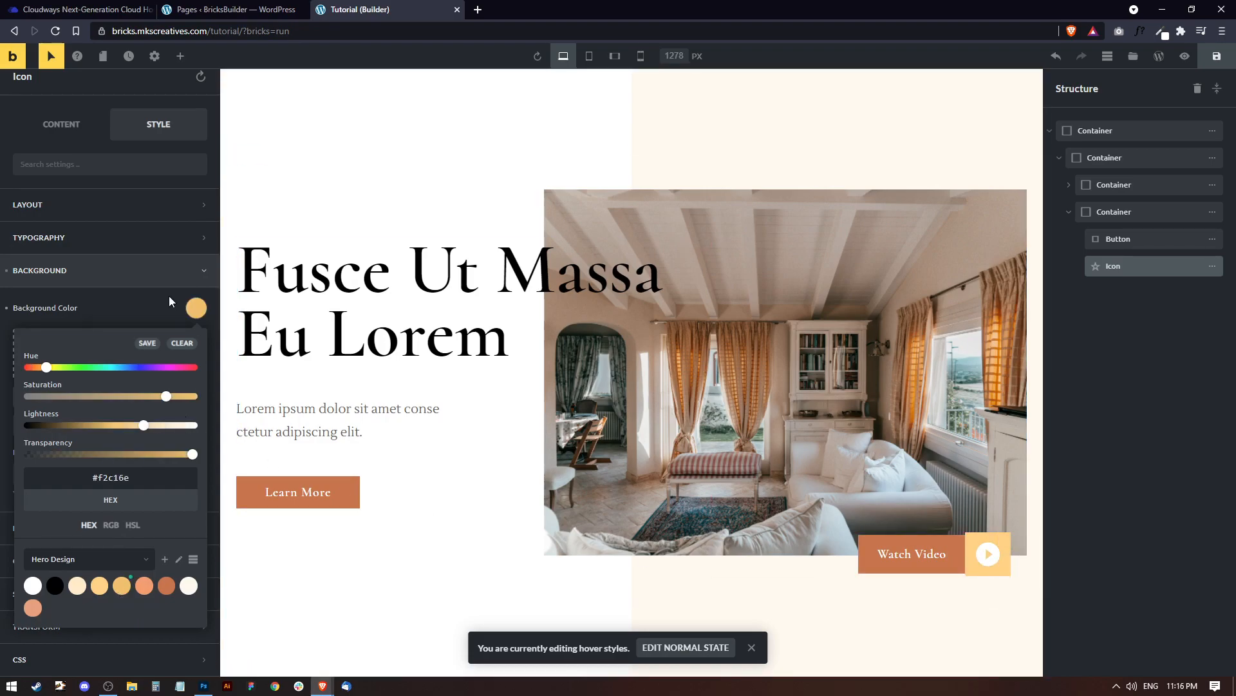
left_click(100, 586)
left_click(51, 56)
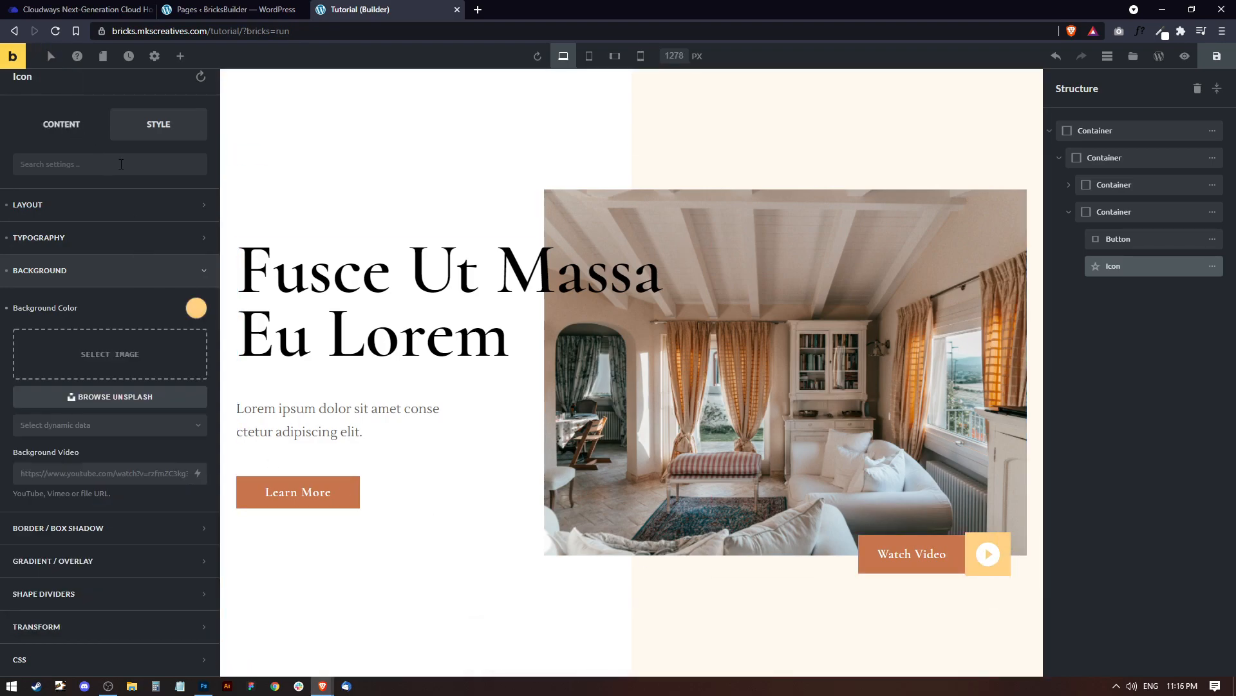
Step: Set the play icon's normal background to #f2c16e from the Hero Design palette and preview the page
left_click(196, 310)
left_click(122, 585)
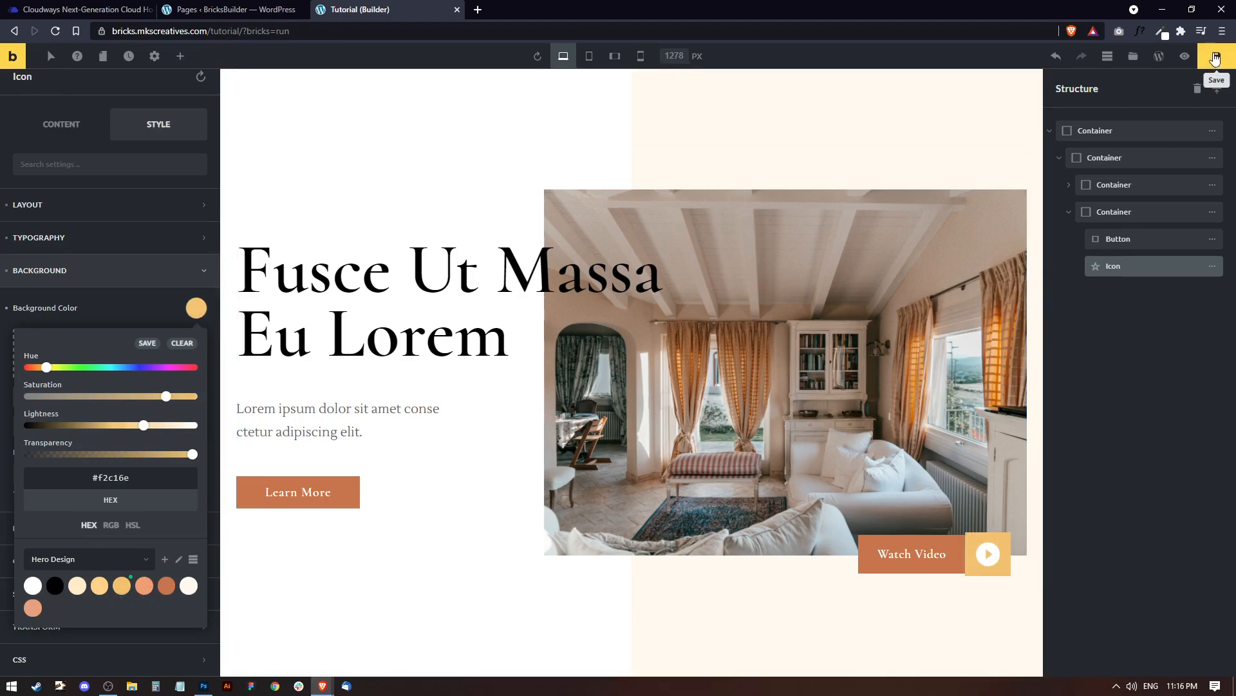
left_click(1185, 57)
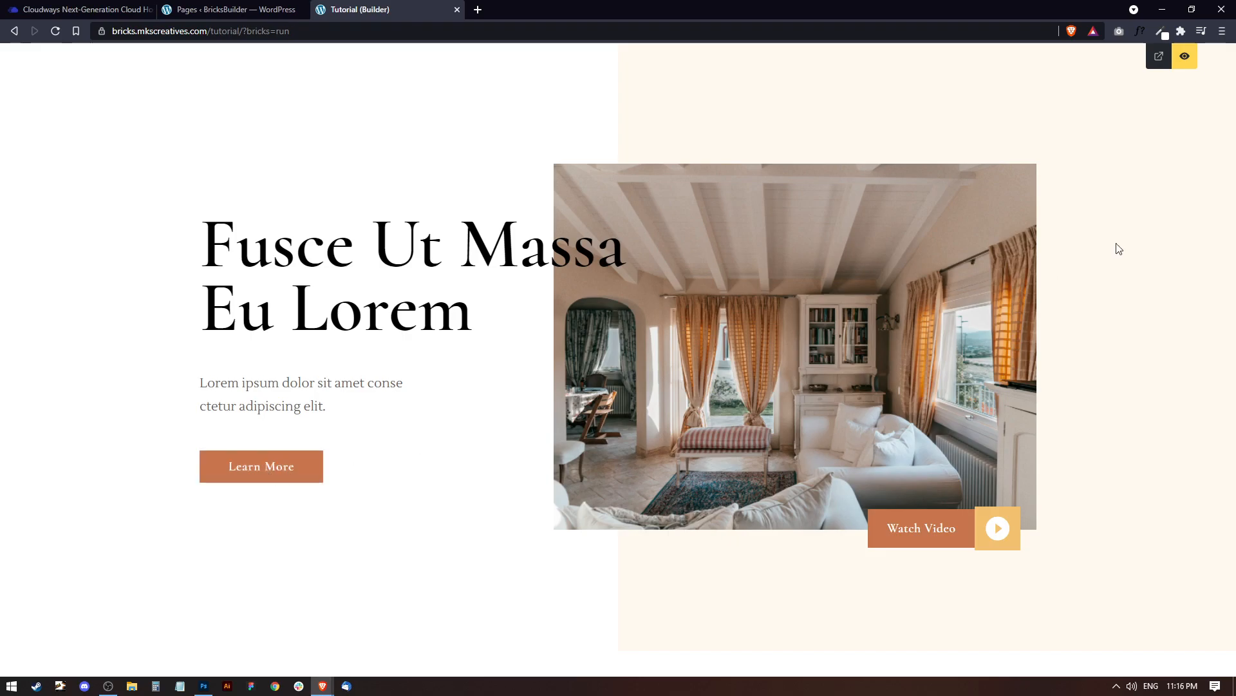
left_click(1185, 57)
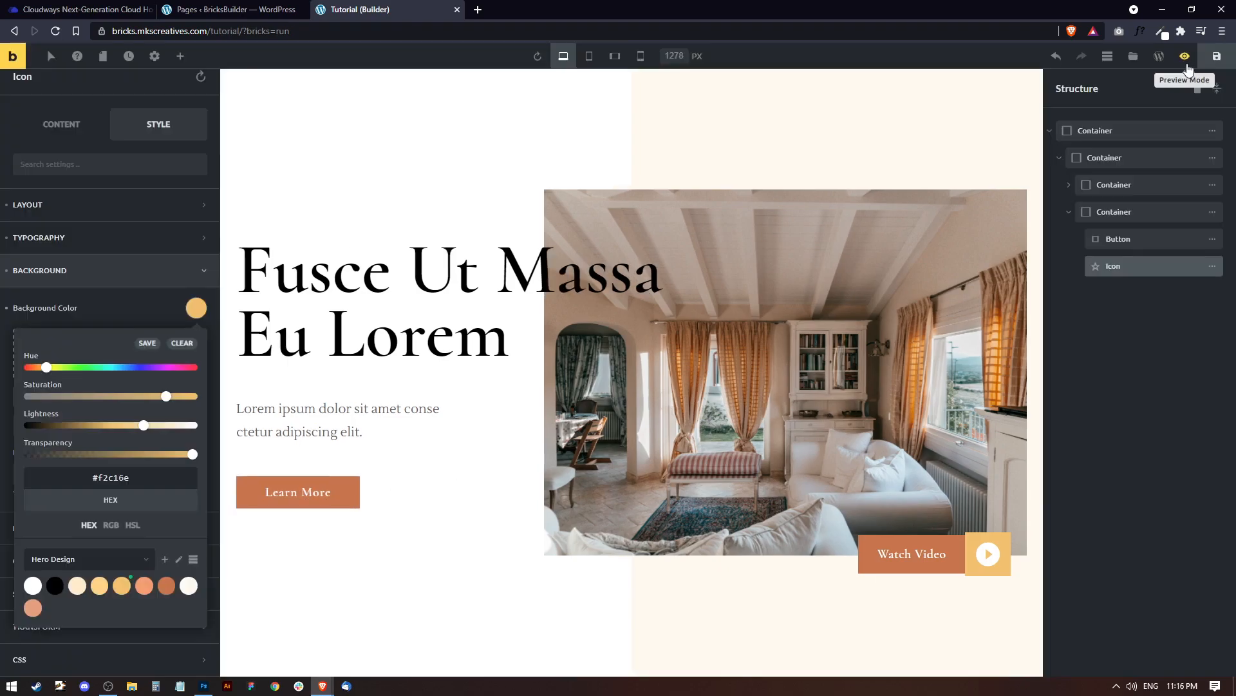
Step: Set the Learn More button's size to Extra large and save the page
left_click(344, 499)
left_click(61, 125)
left_click(135, 257)
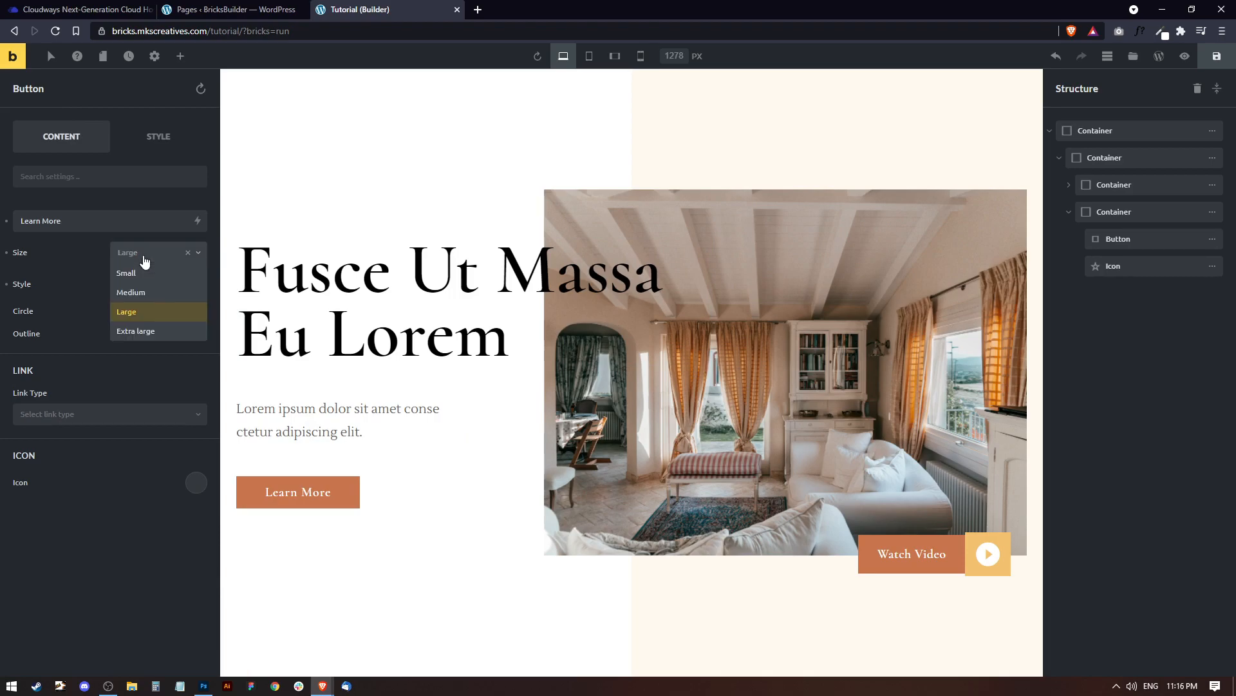
left_click(143, 330)
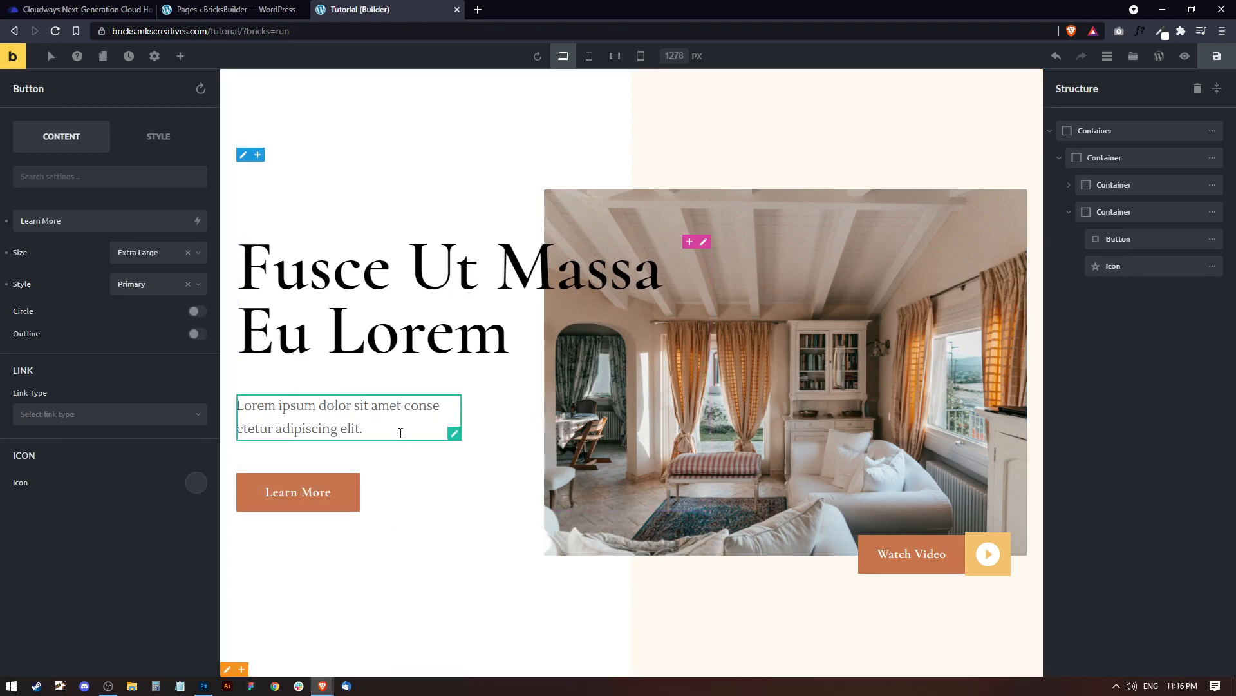
left_click(1215, 60)
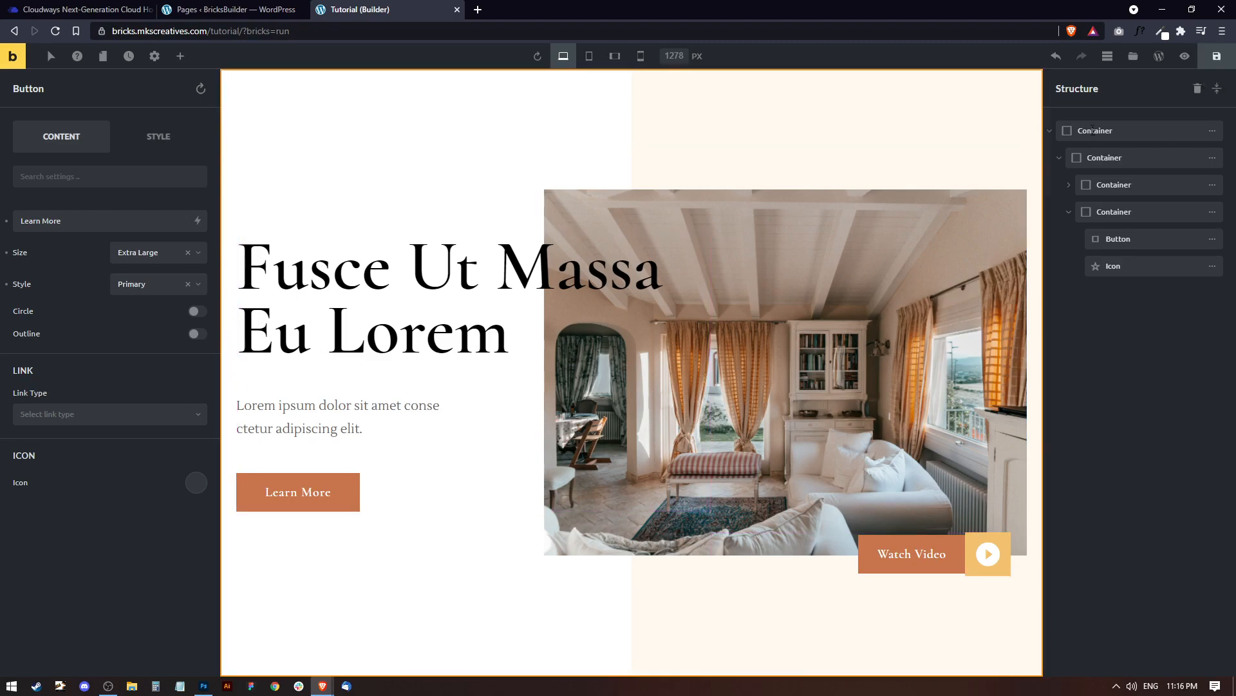
Step: Replace the background image of the hero's inner row container with image-01-scaled.jpg, the grey sofa photo, from the media library
left_click(1068, 213)
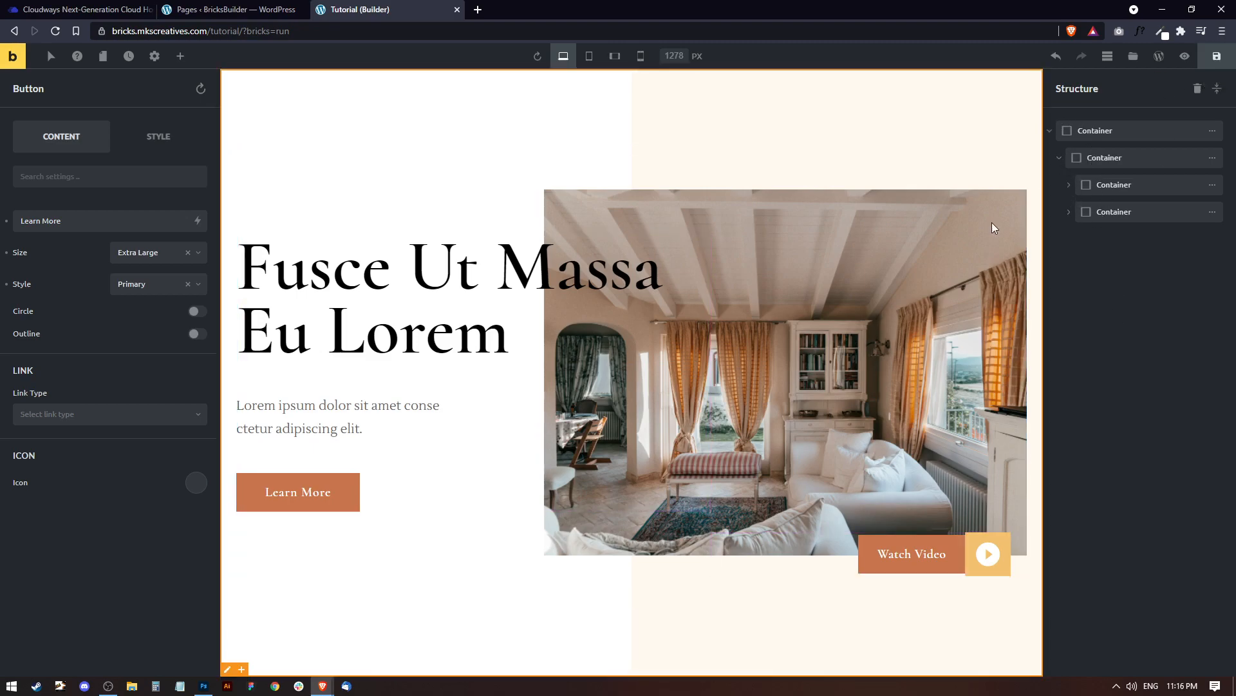
left_click(1068, 213)
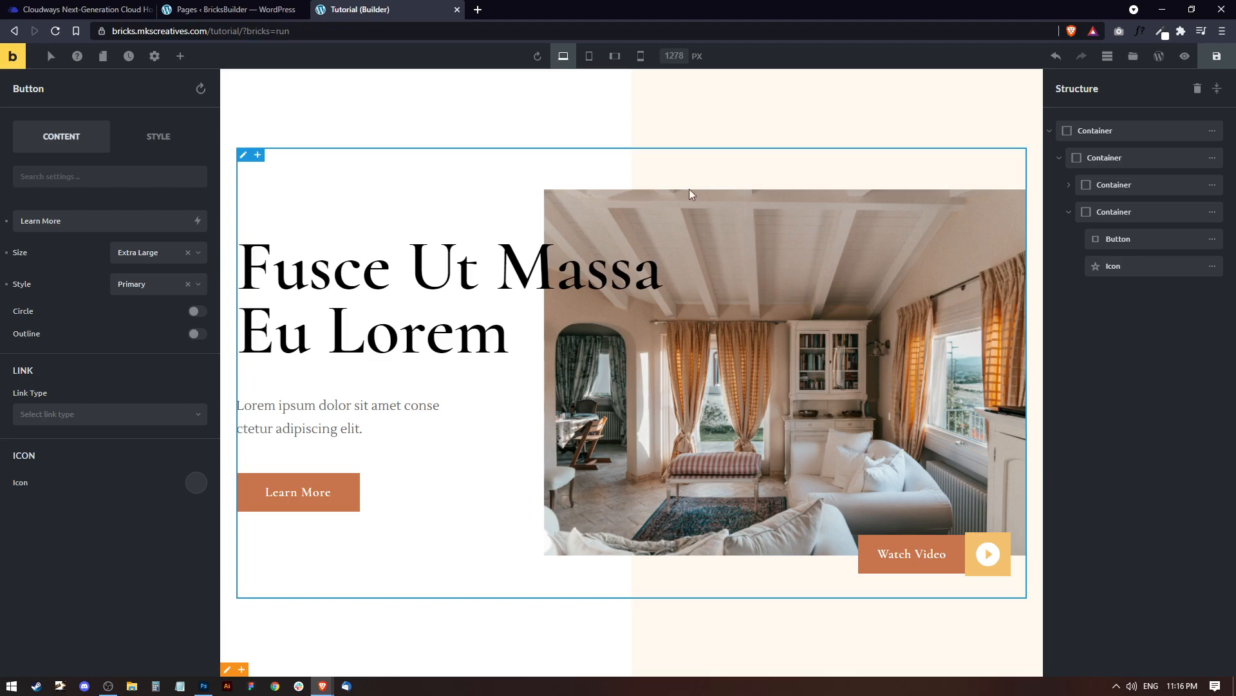
left_click(1135, 161)
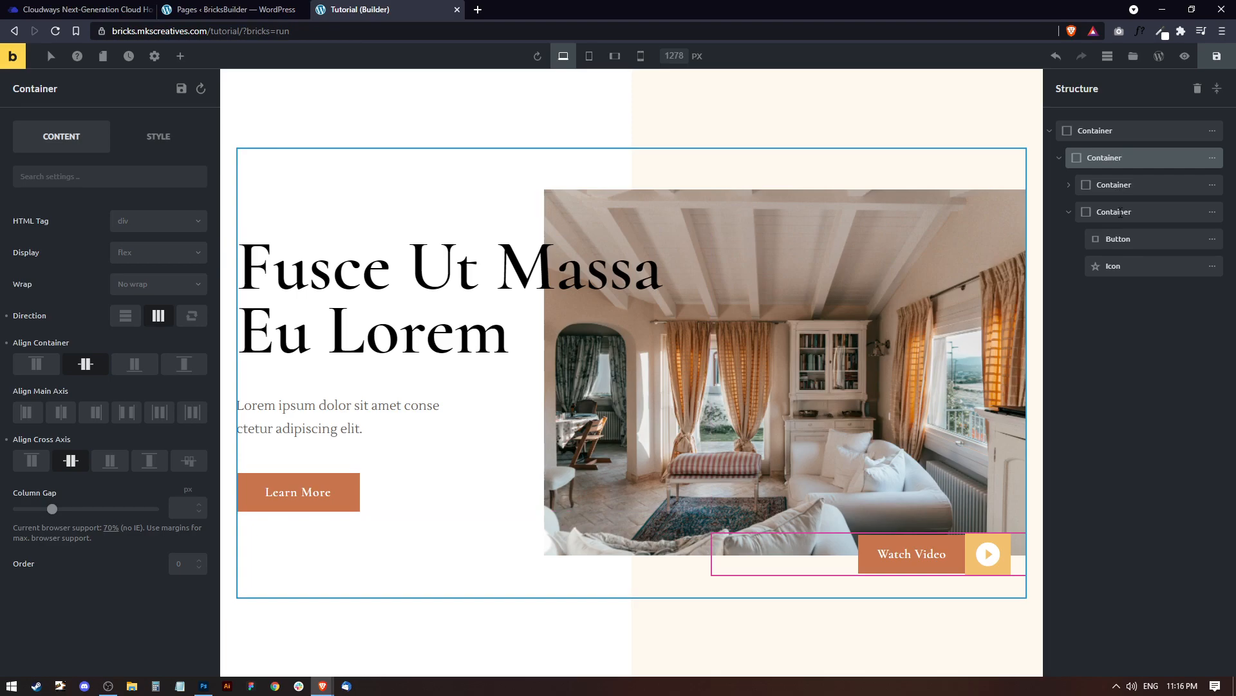
left_click(1069, 212)
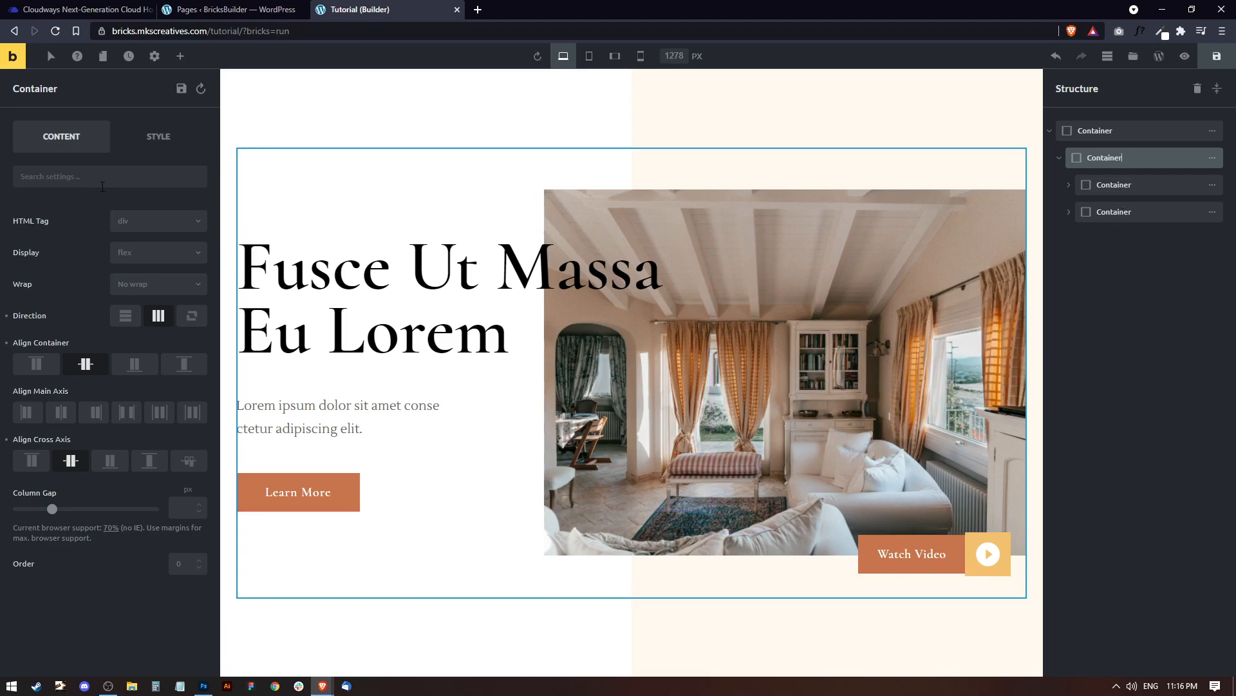
left_click(166, 145)
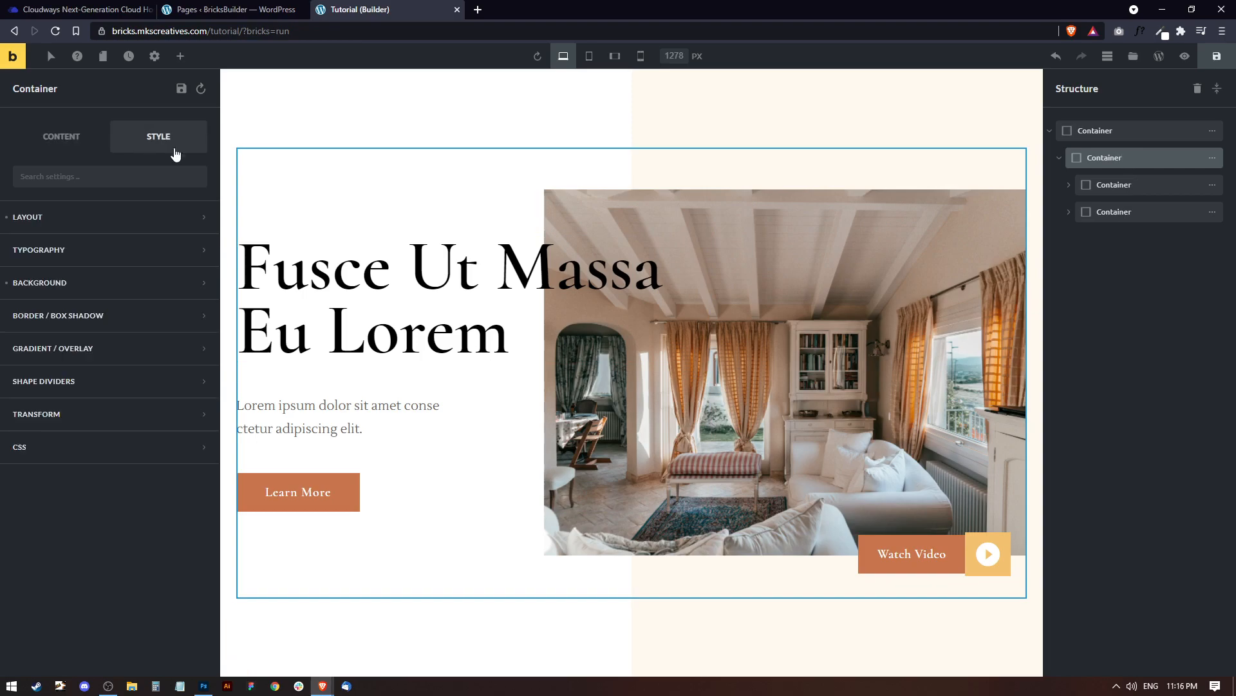
left_click(64, 283)
scroll(107, 456, "down", 1)
scroll(107, 386, "down", 5)
left_click(106, 235)
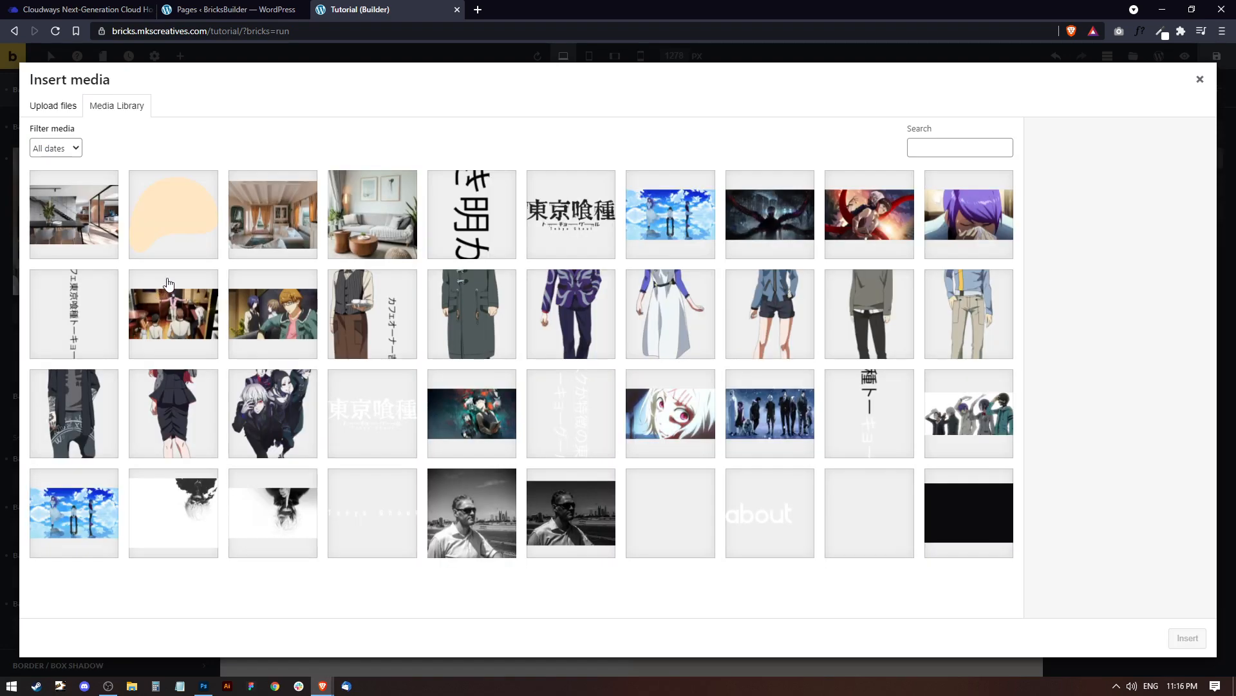
left_click(369, 214)
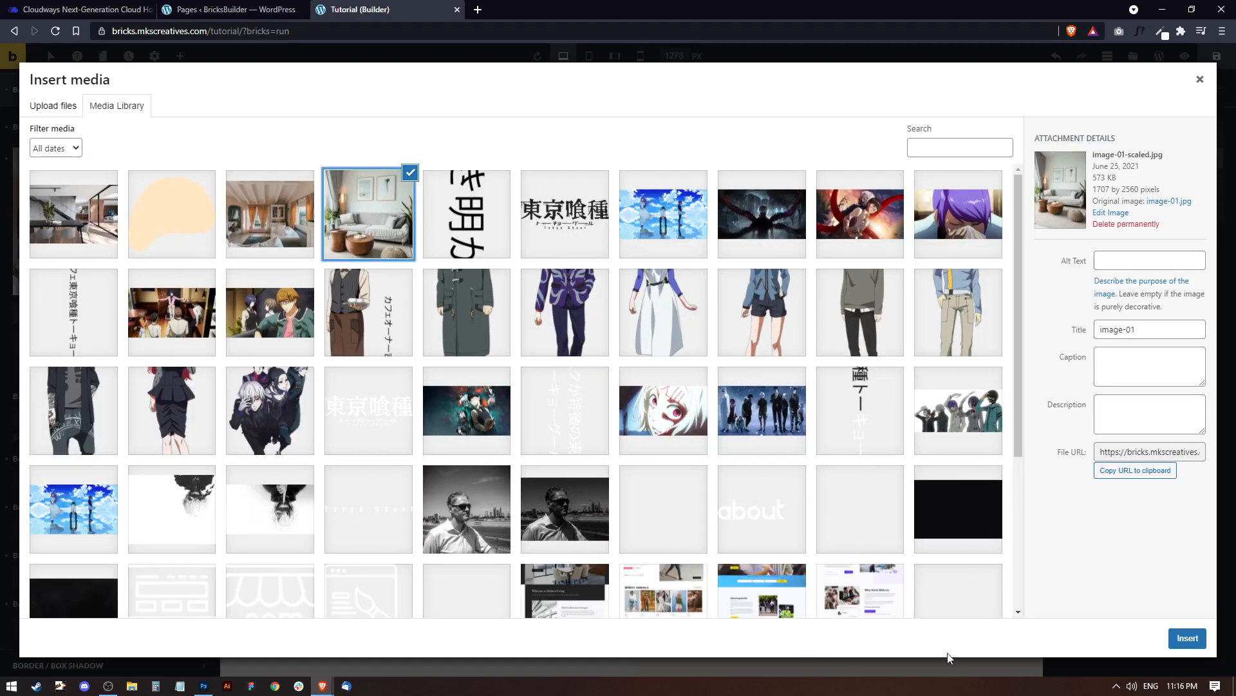
left_click(1188, 637)
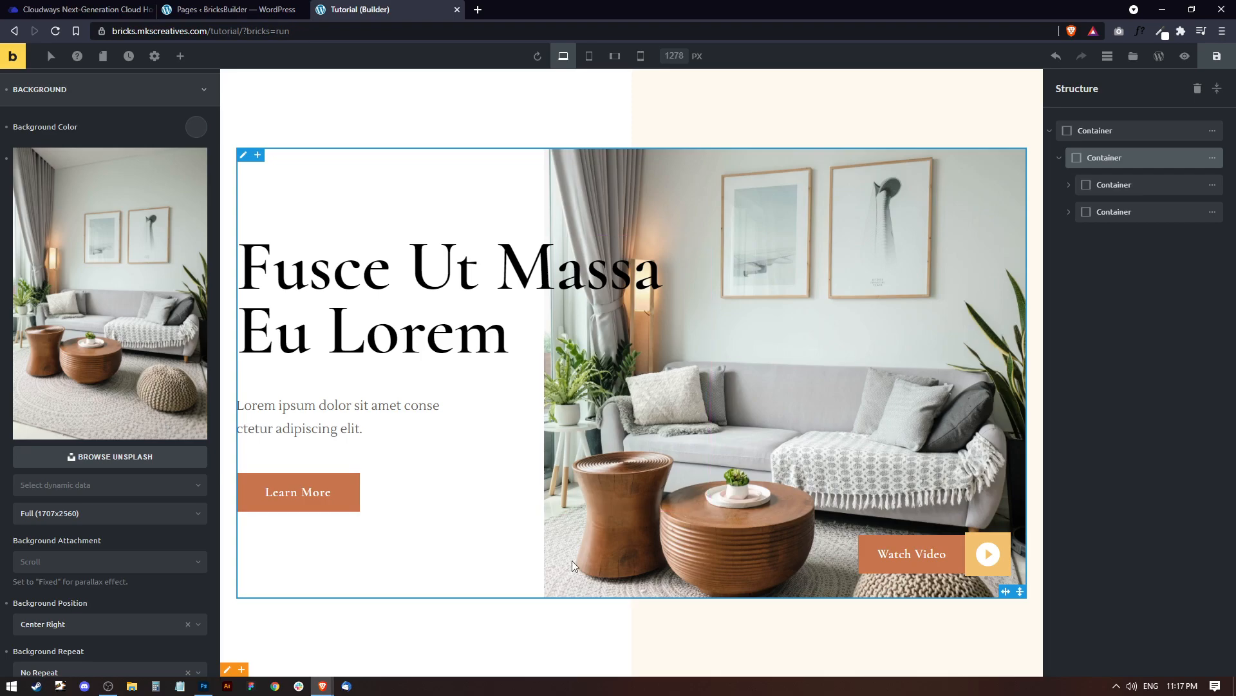
scroll(154, 264, "down", 4)
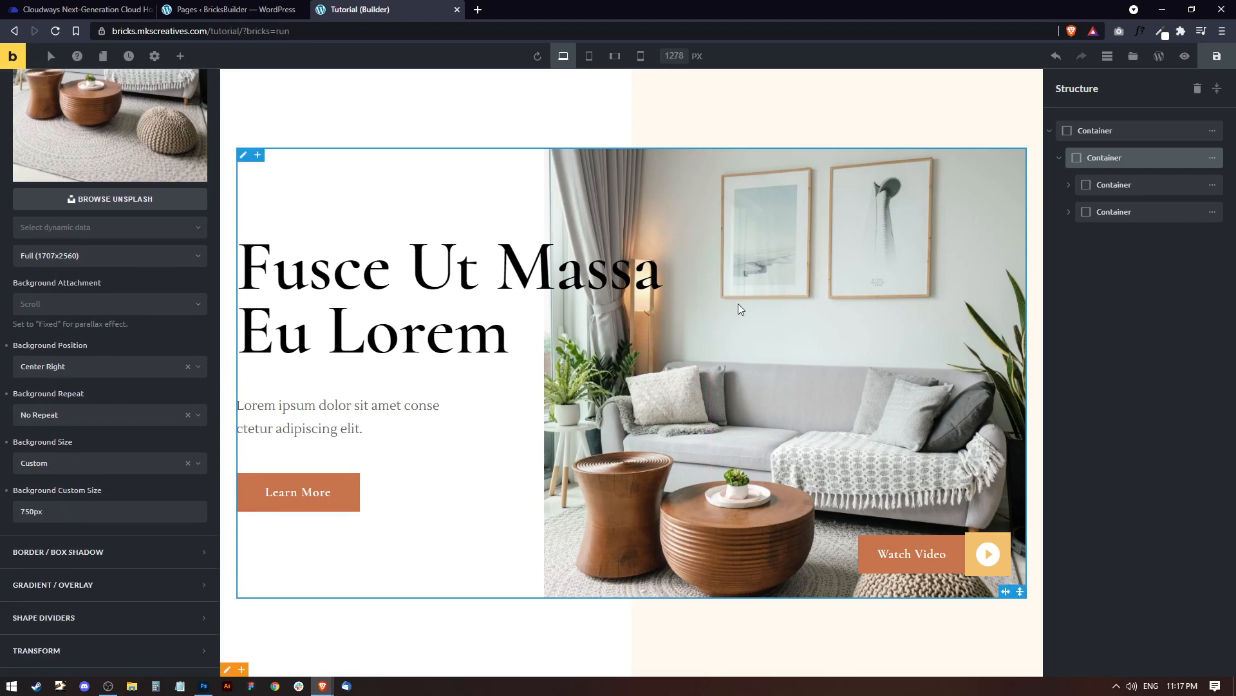
scroll(124, 256, "up", 6)
scroll(110, 351, "up", 1)
scroll(100, 387, "down", 7)
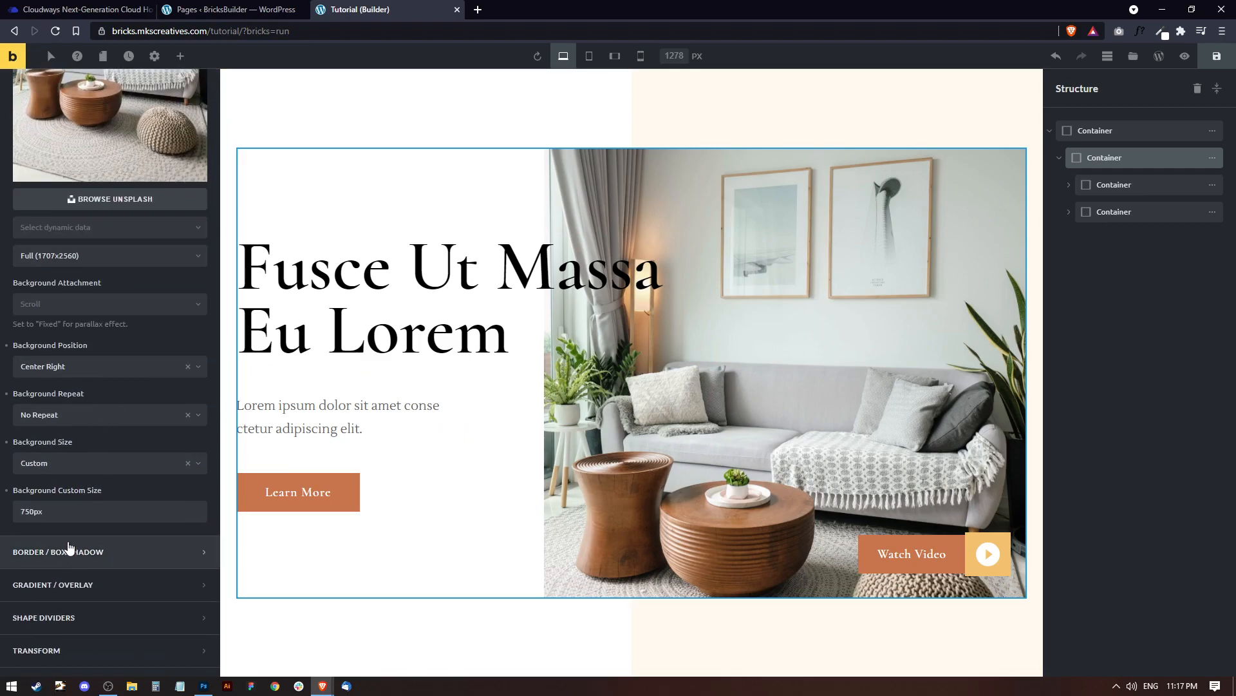
Step: Set the inner row container's height to 668 px and save the page
scroll(130, 485, "up", 7)
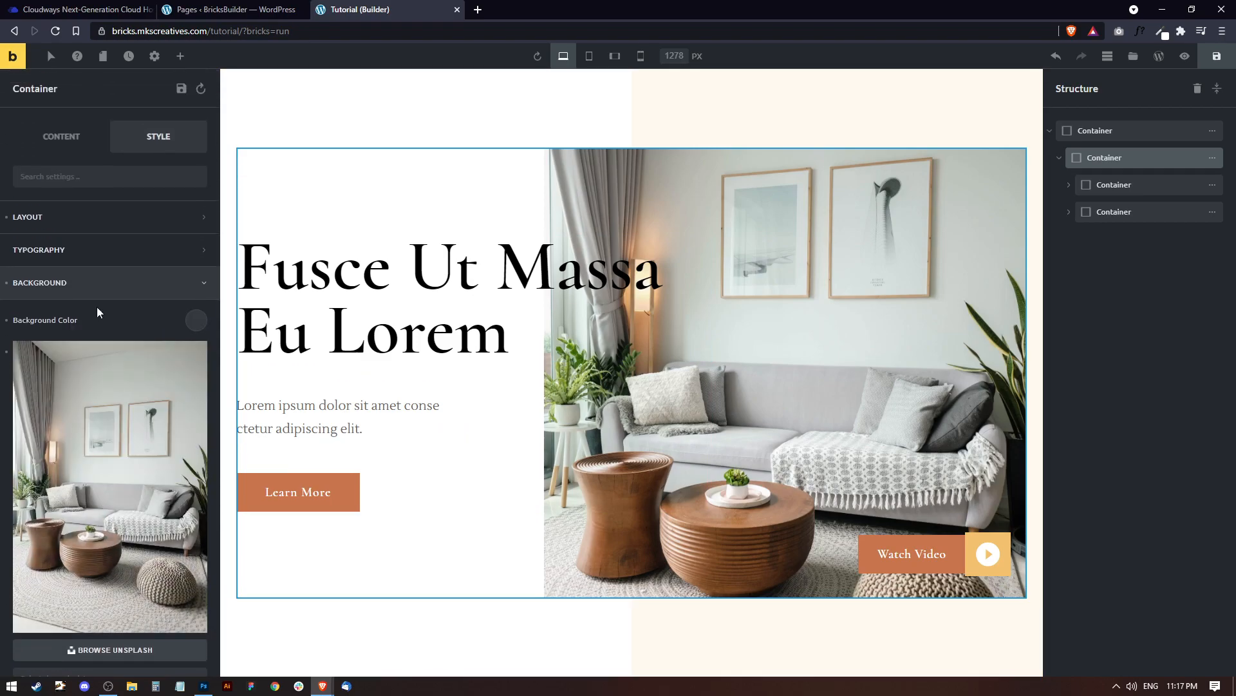
left_click(78, 219)
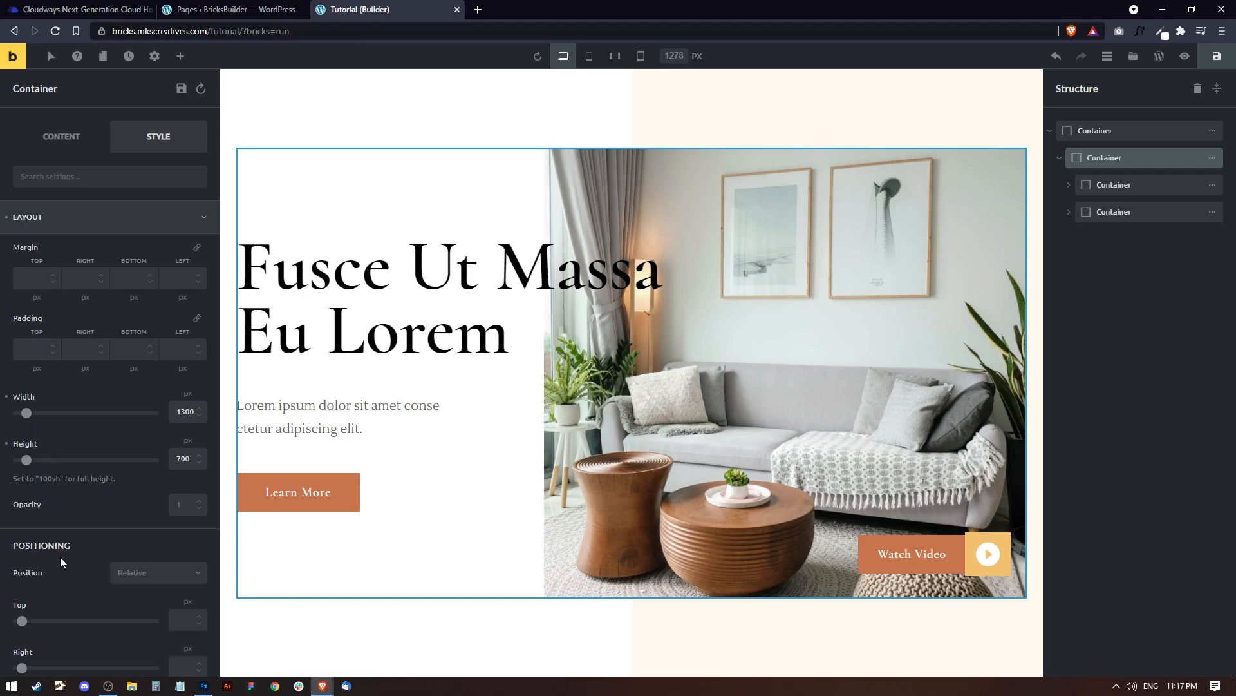
scroll(60, 562, "down", 5)
left_click_drag(26, 138, 79, 155)
double_click(181, 135)
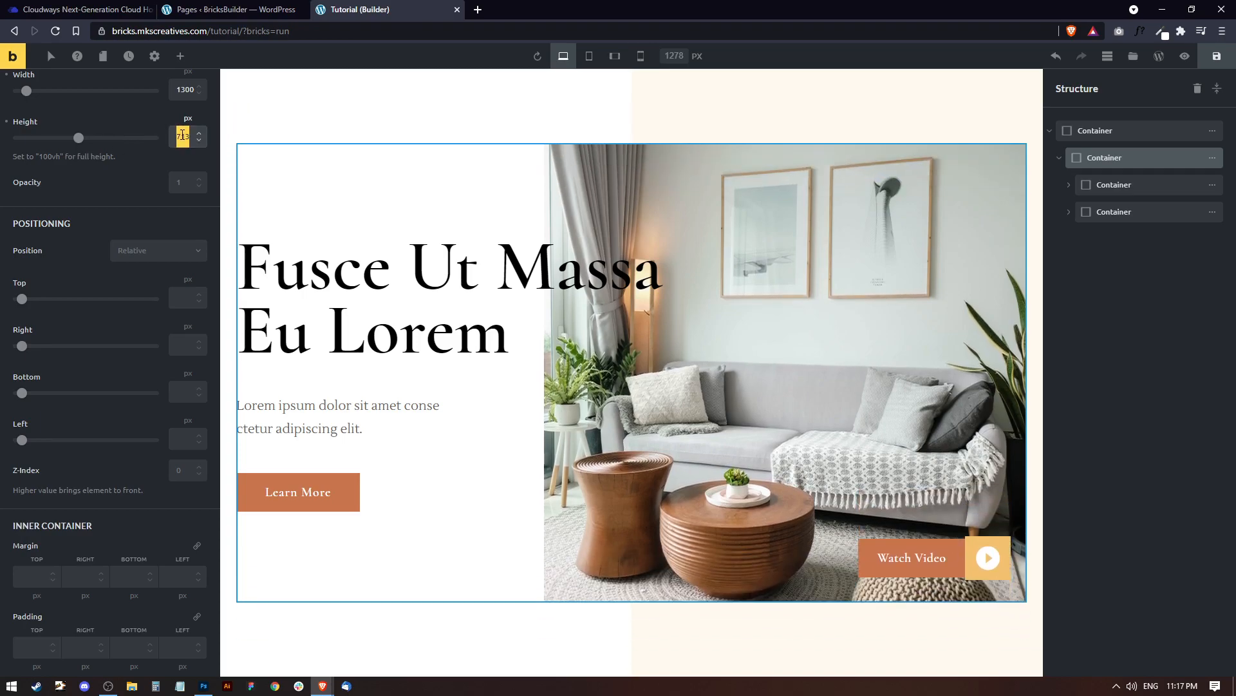
type("700")
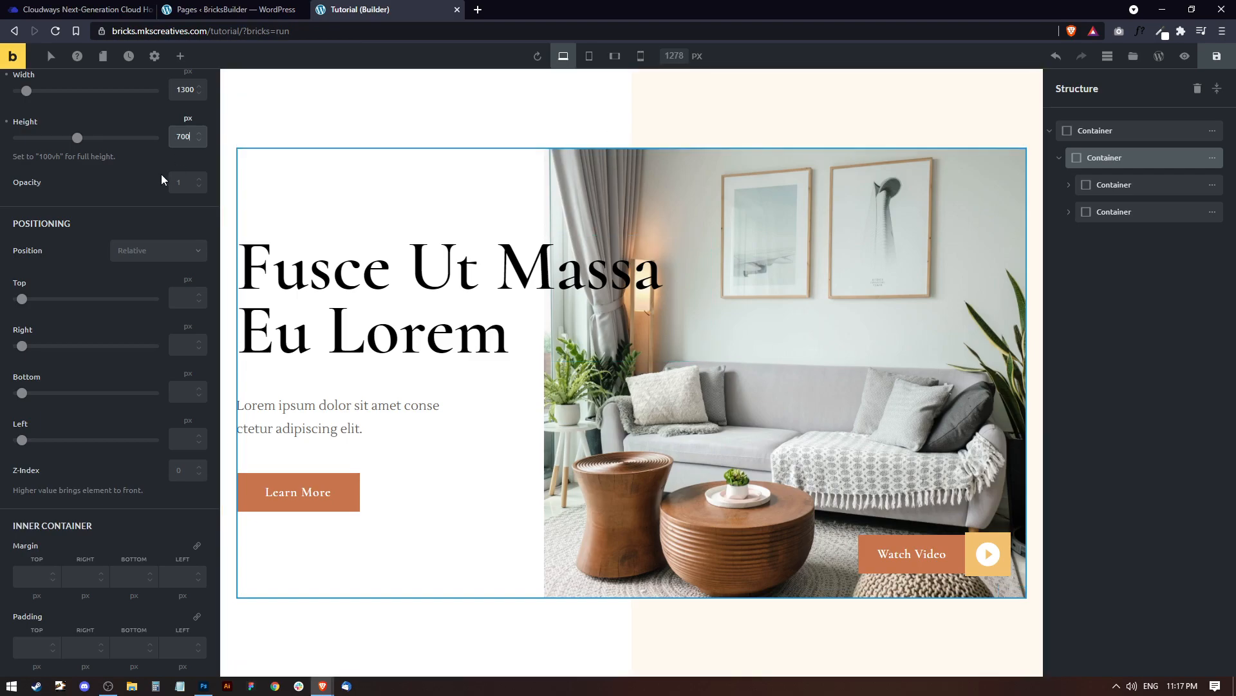
left_click_drag(76, 143, 75, 143)
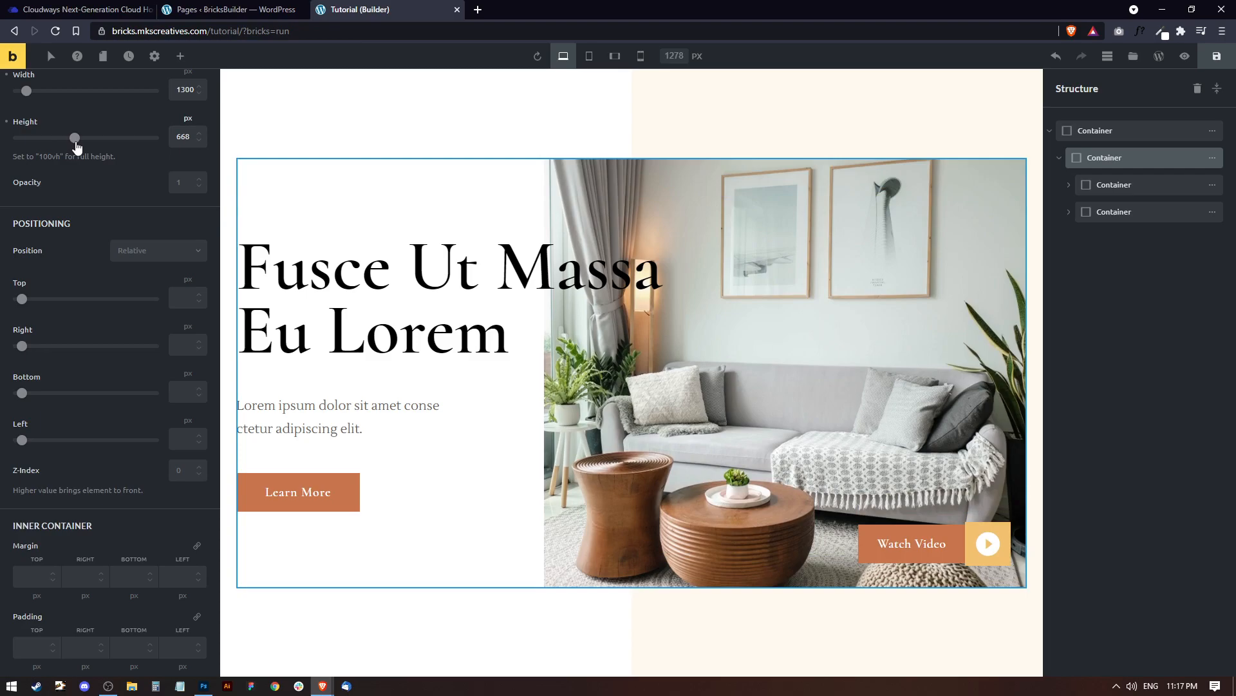
scroll(151, 193, "up", 4)
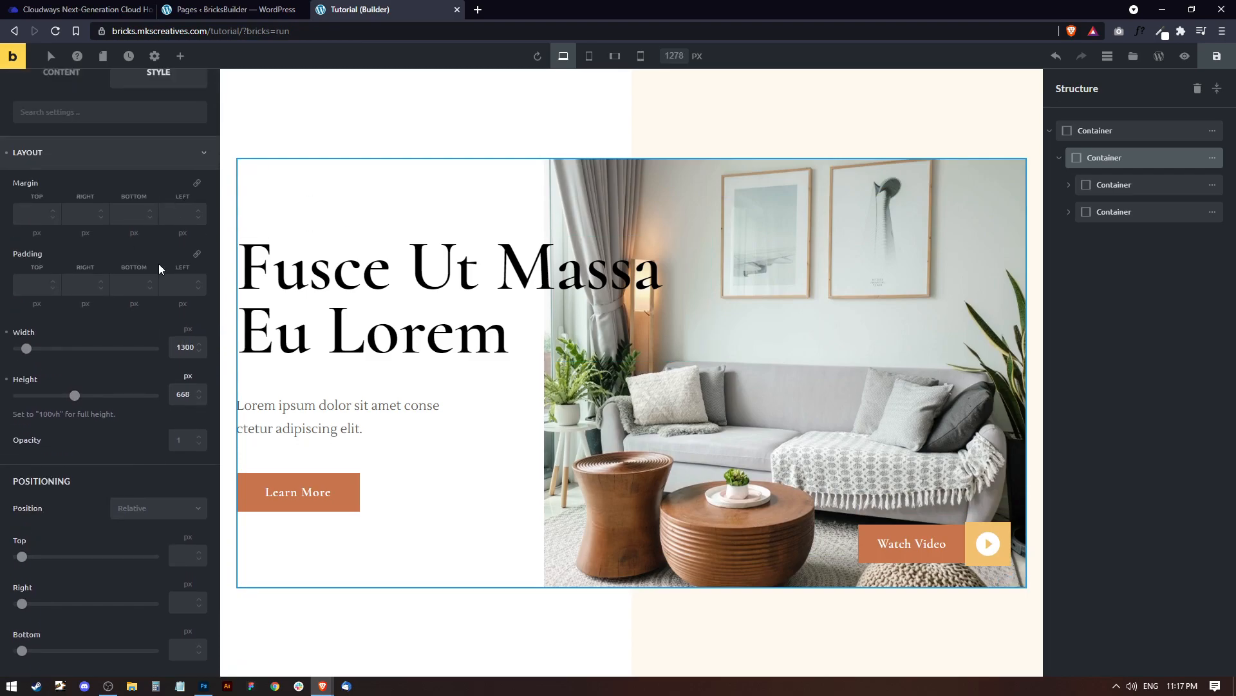
left_click(1216, 57)
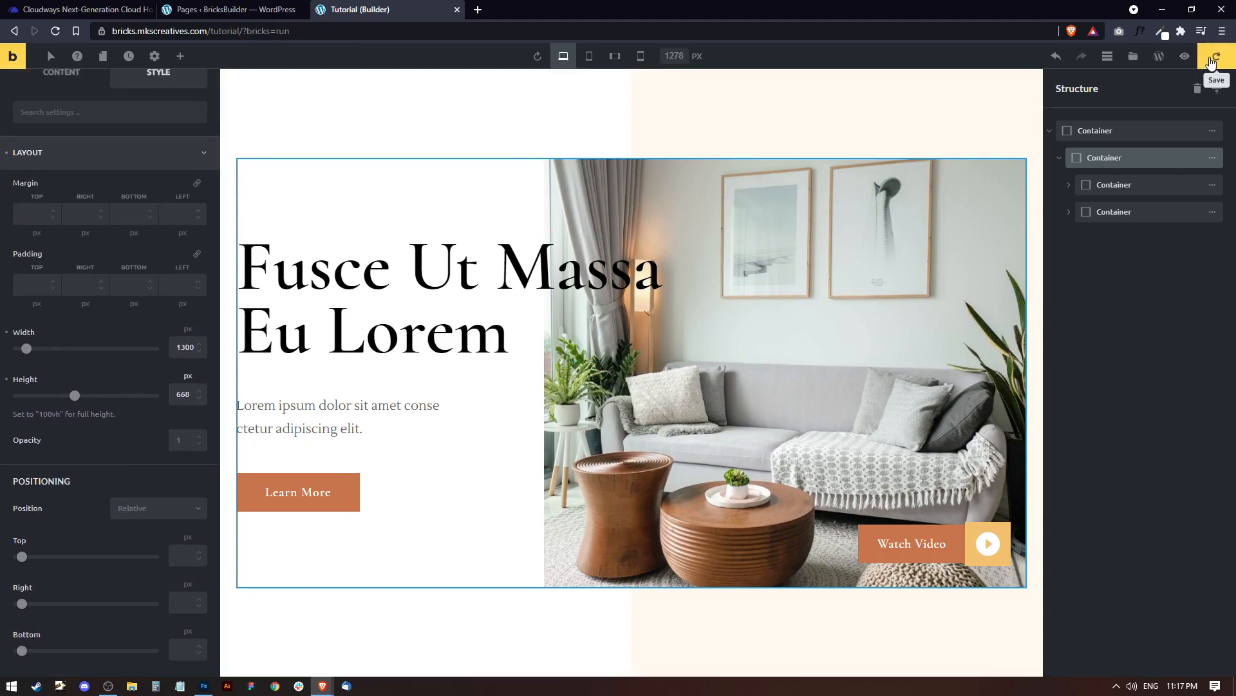